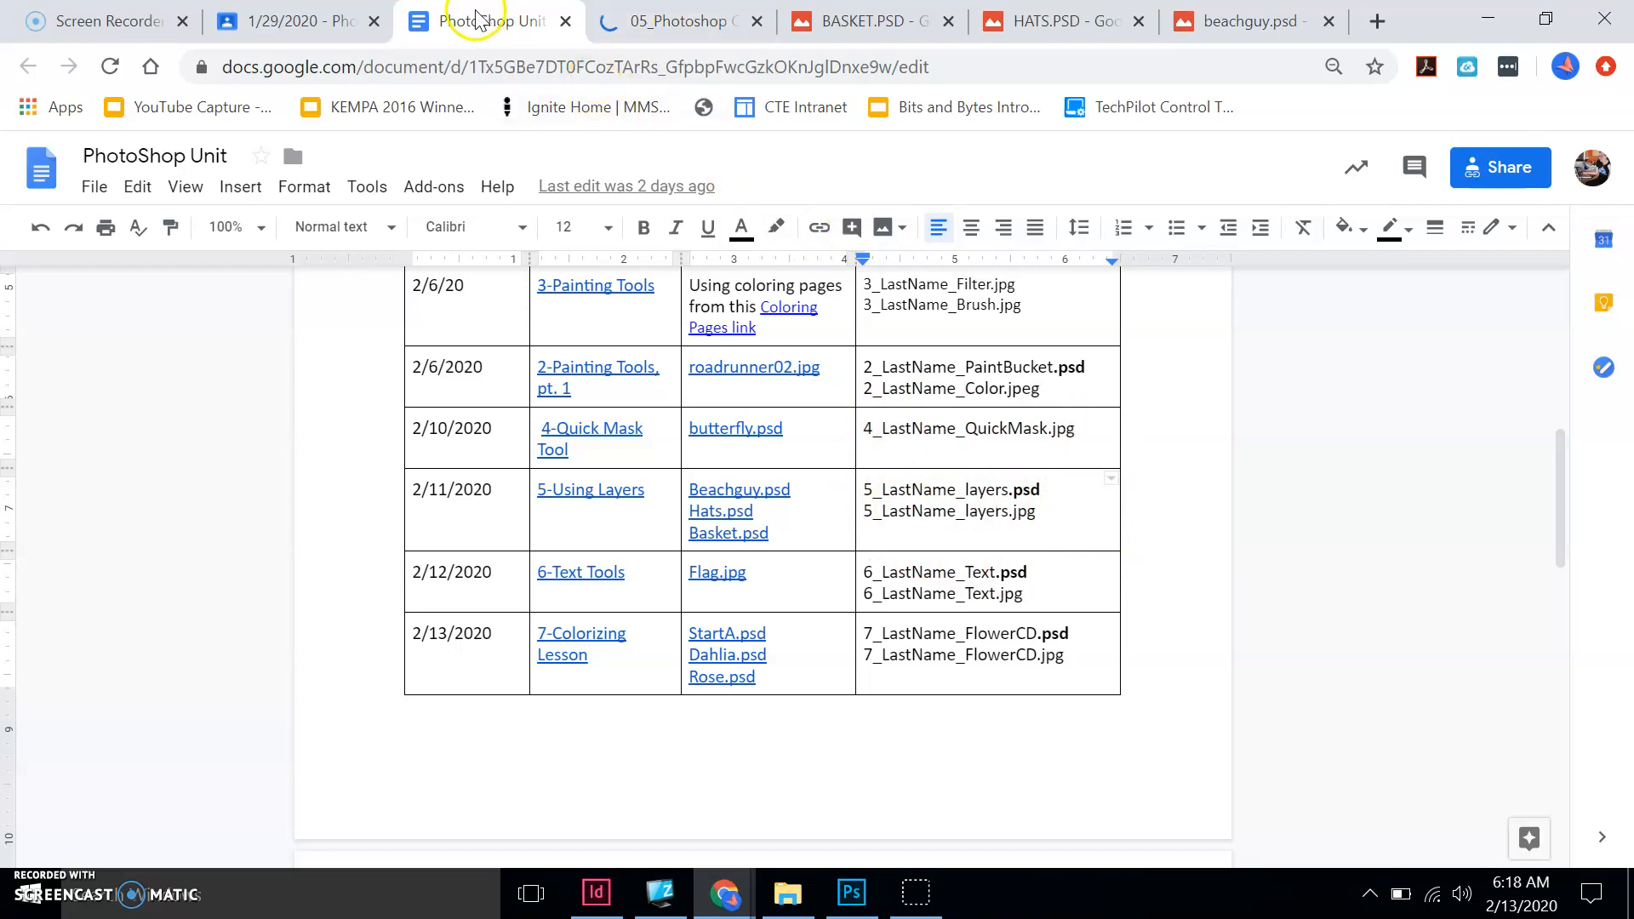
Open the Photoshop layers lesson document and read its Using Layers instructions
left_click(696, 10)
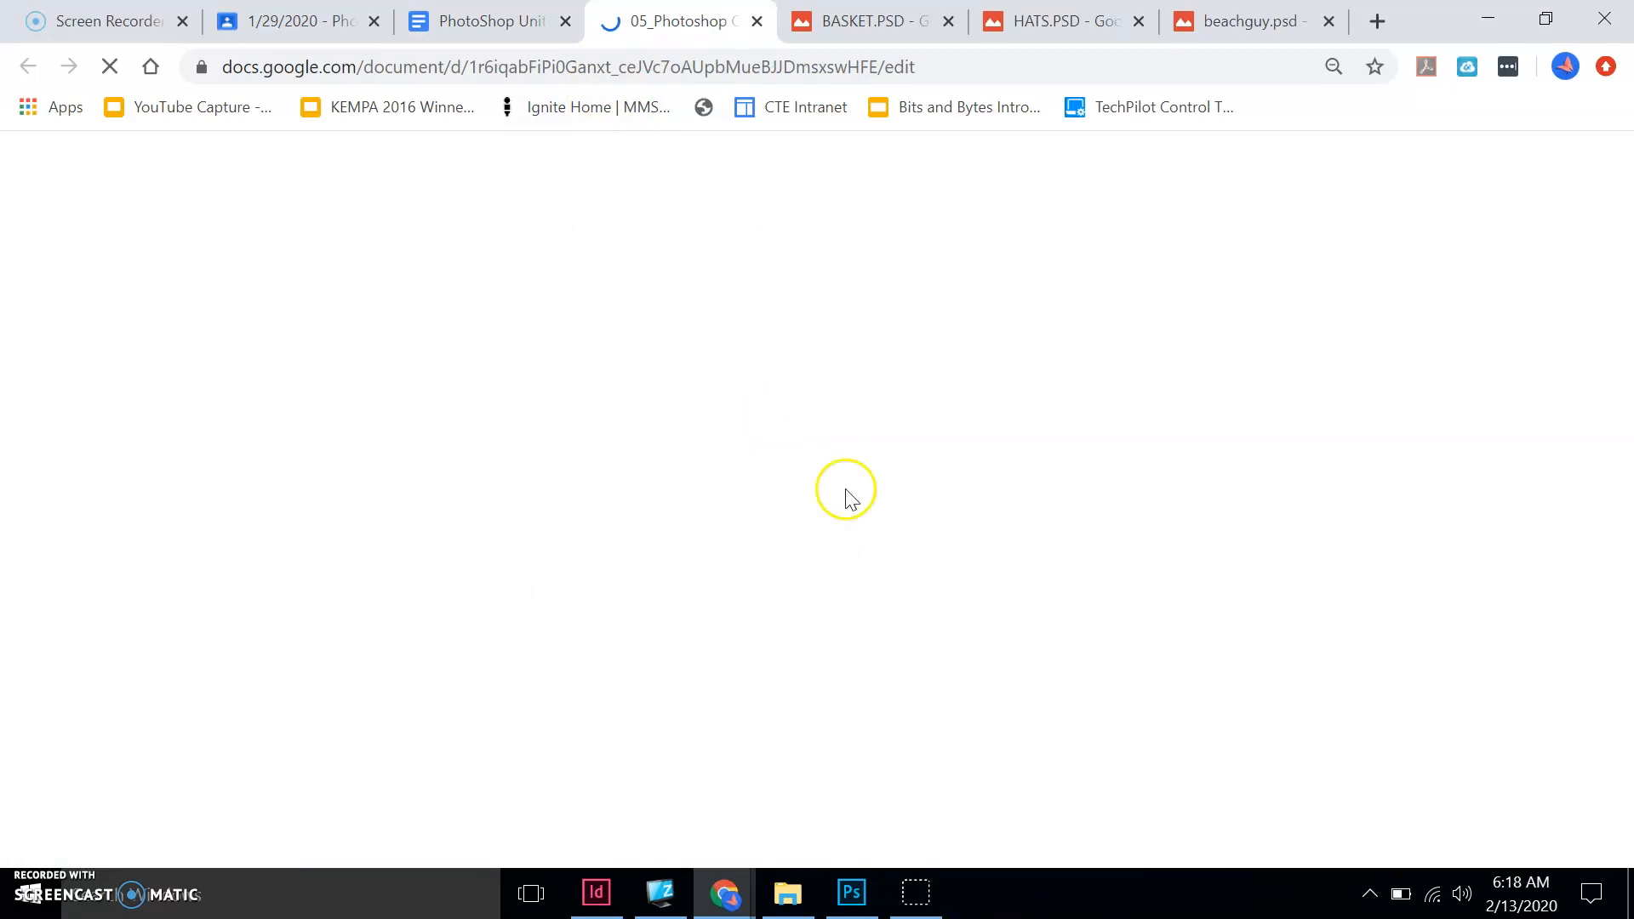
left_click(918, 892)
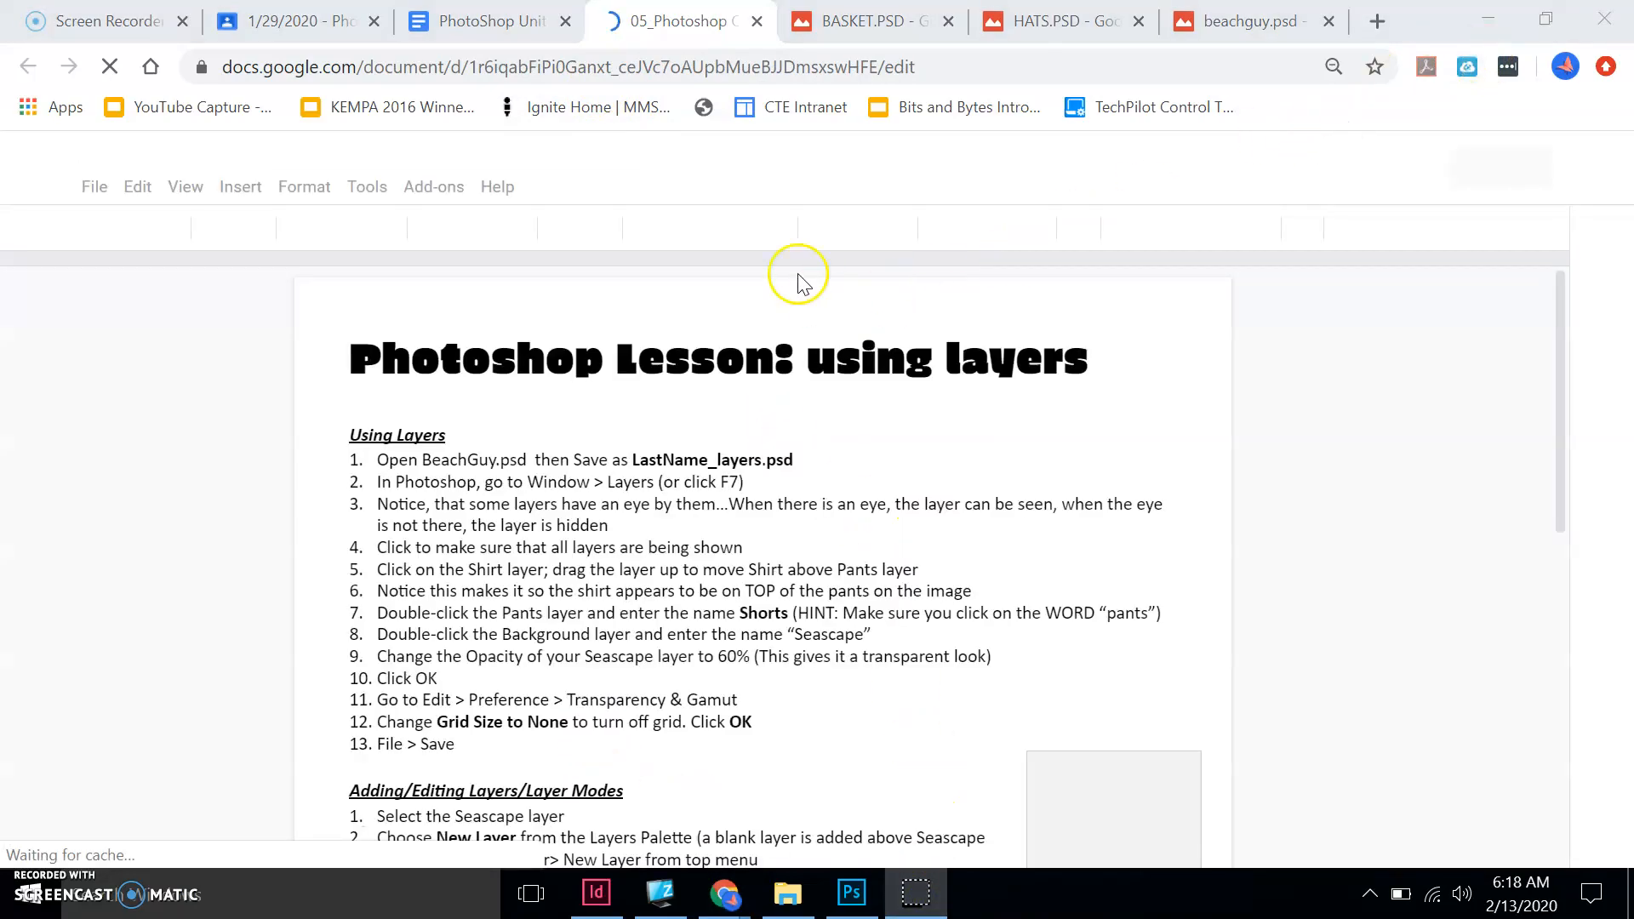
left_click(586, 462)
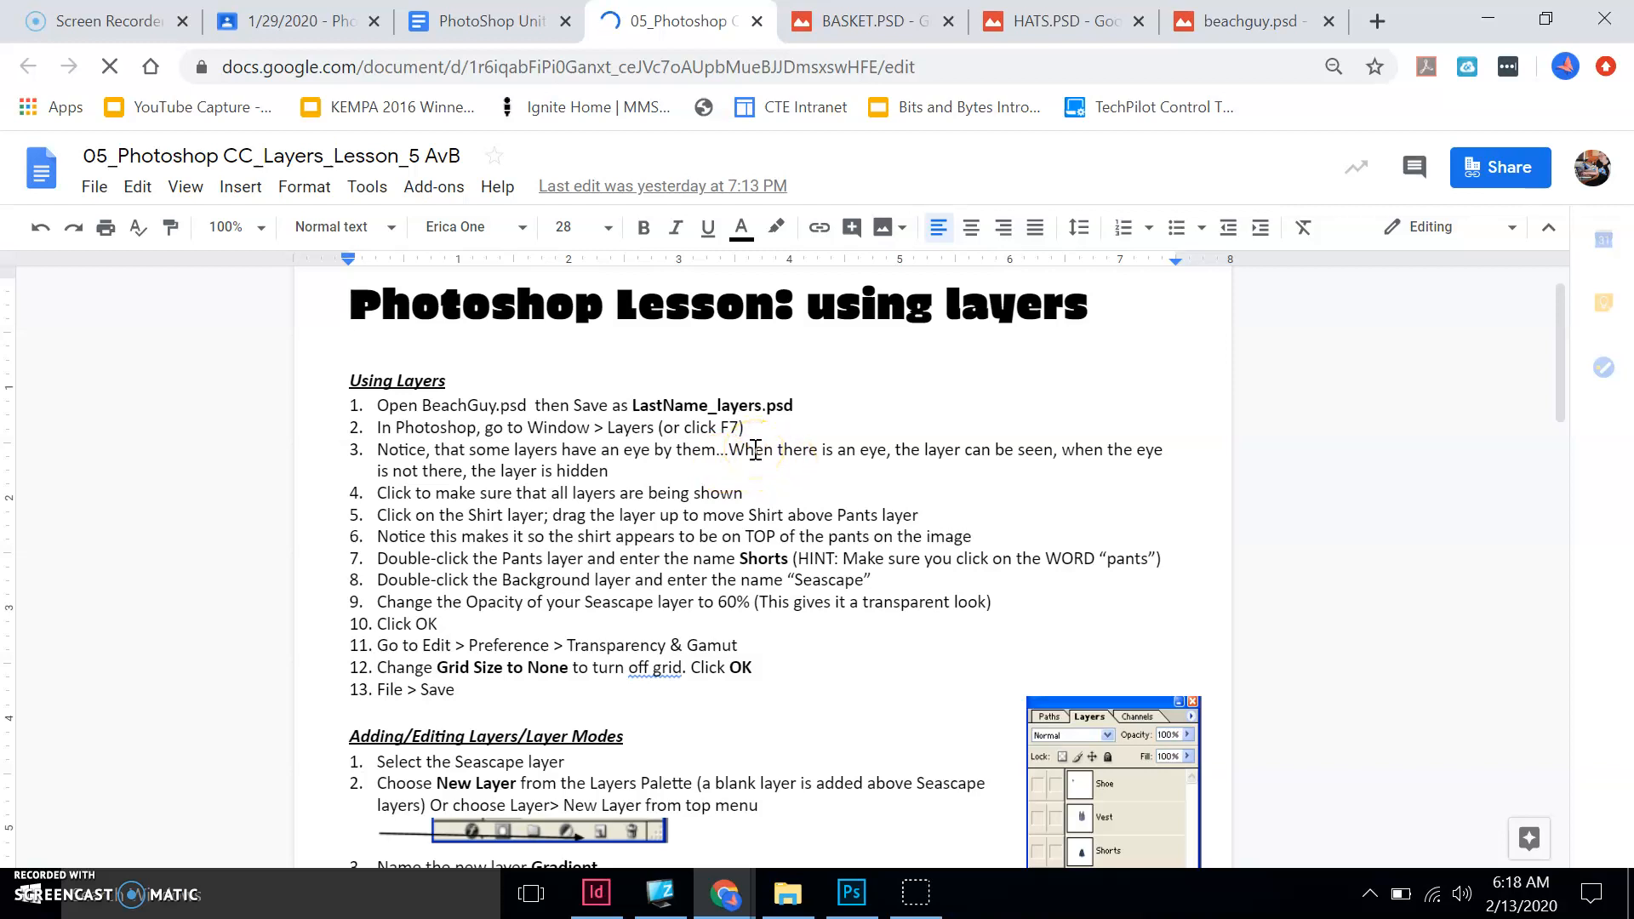
Switch to Photoshop and begin saving a copy of the beachguy (1) document, choosing the personal network drive as the destination
left_click(865, 912)
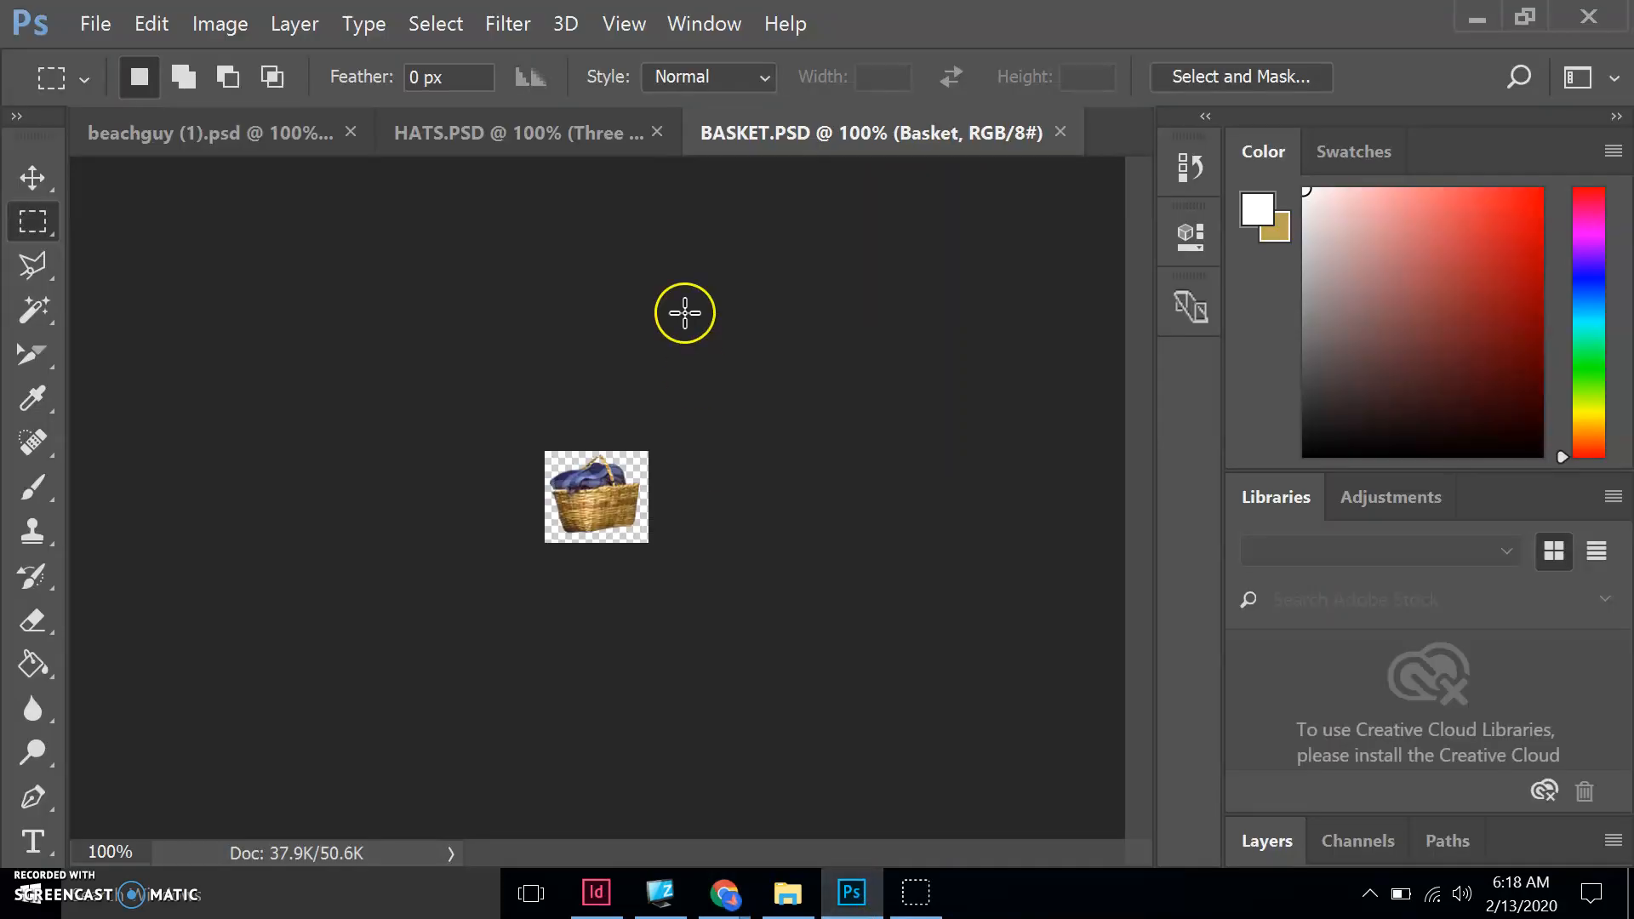
left_click(180, 146)
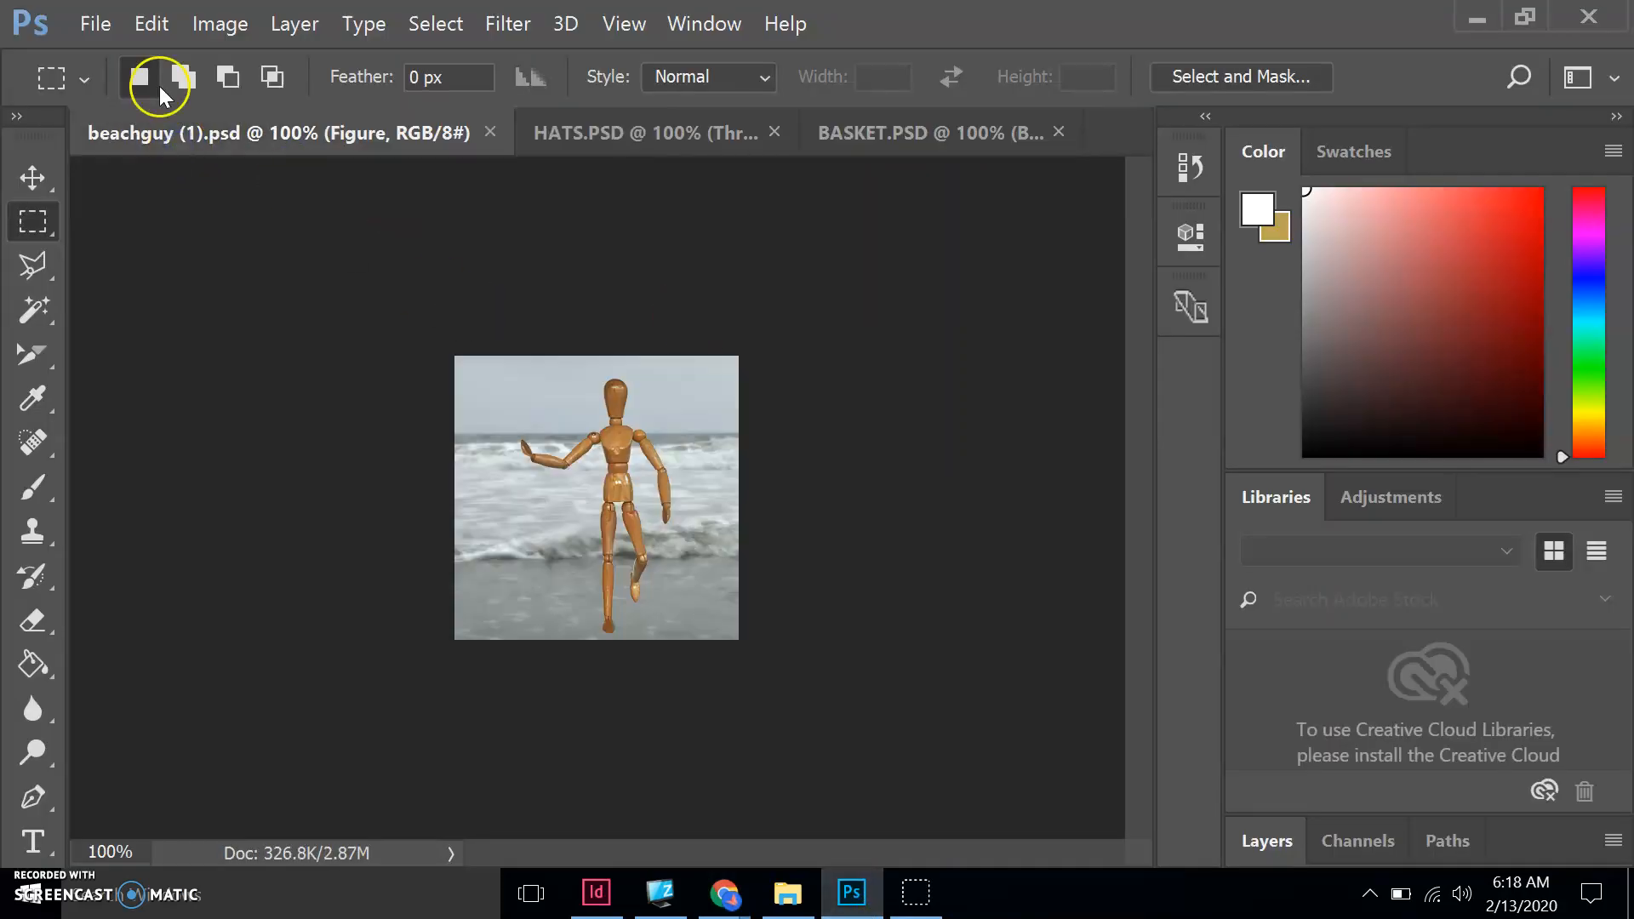
left_click(95, 27)
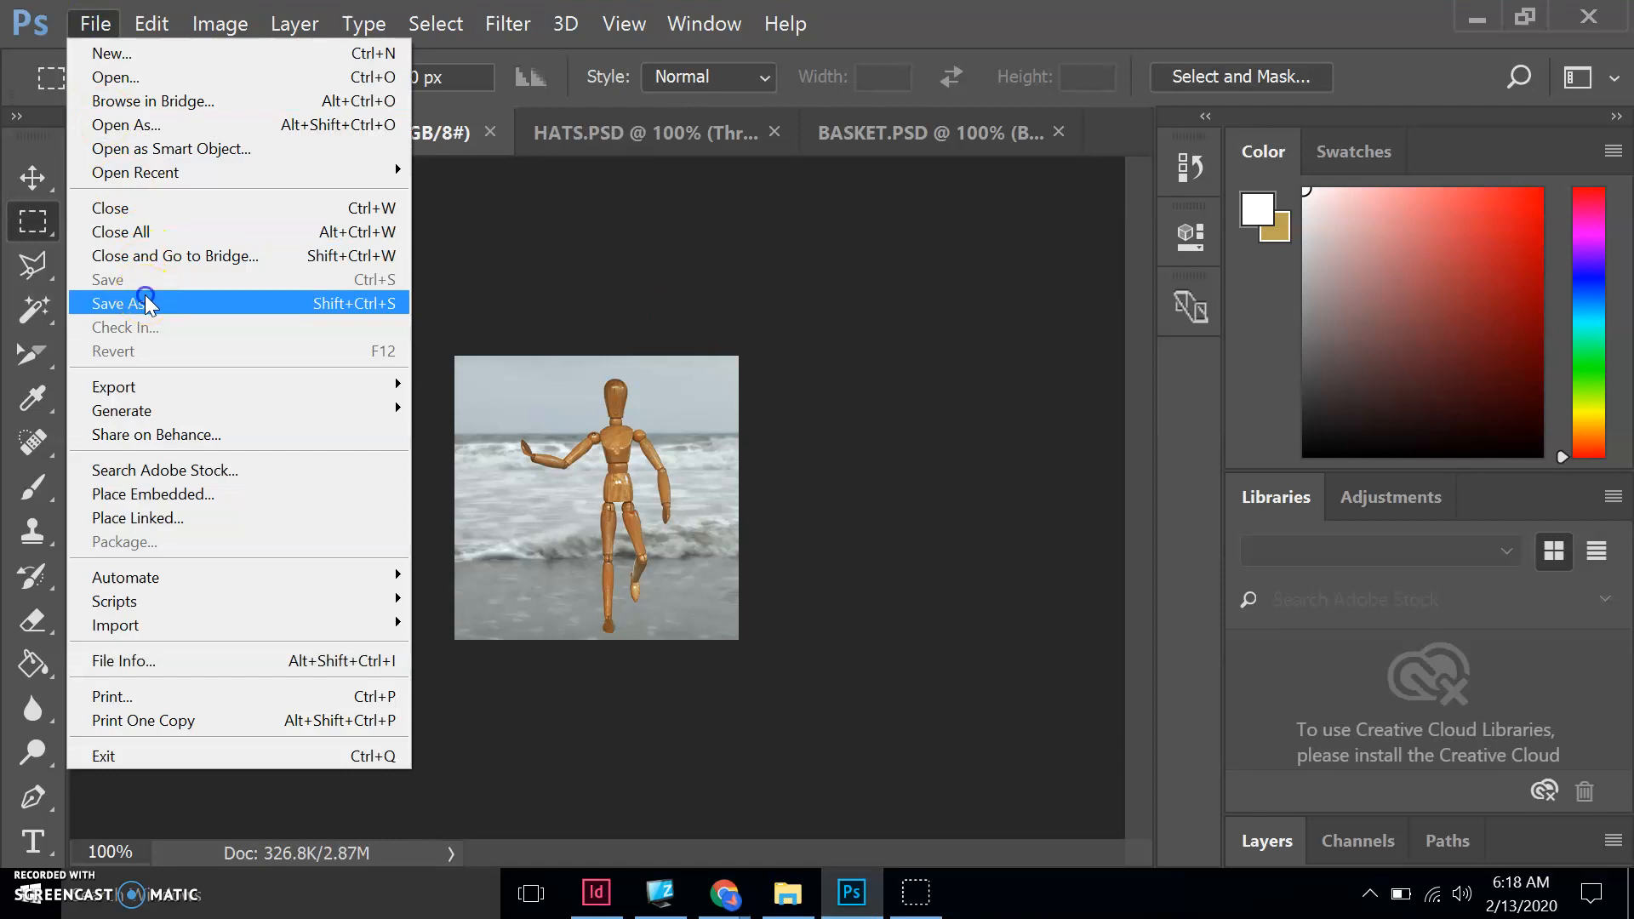
left_click(147, 304)
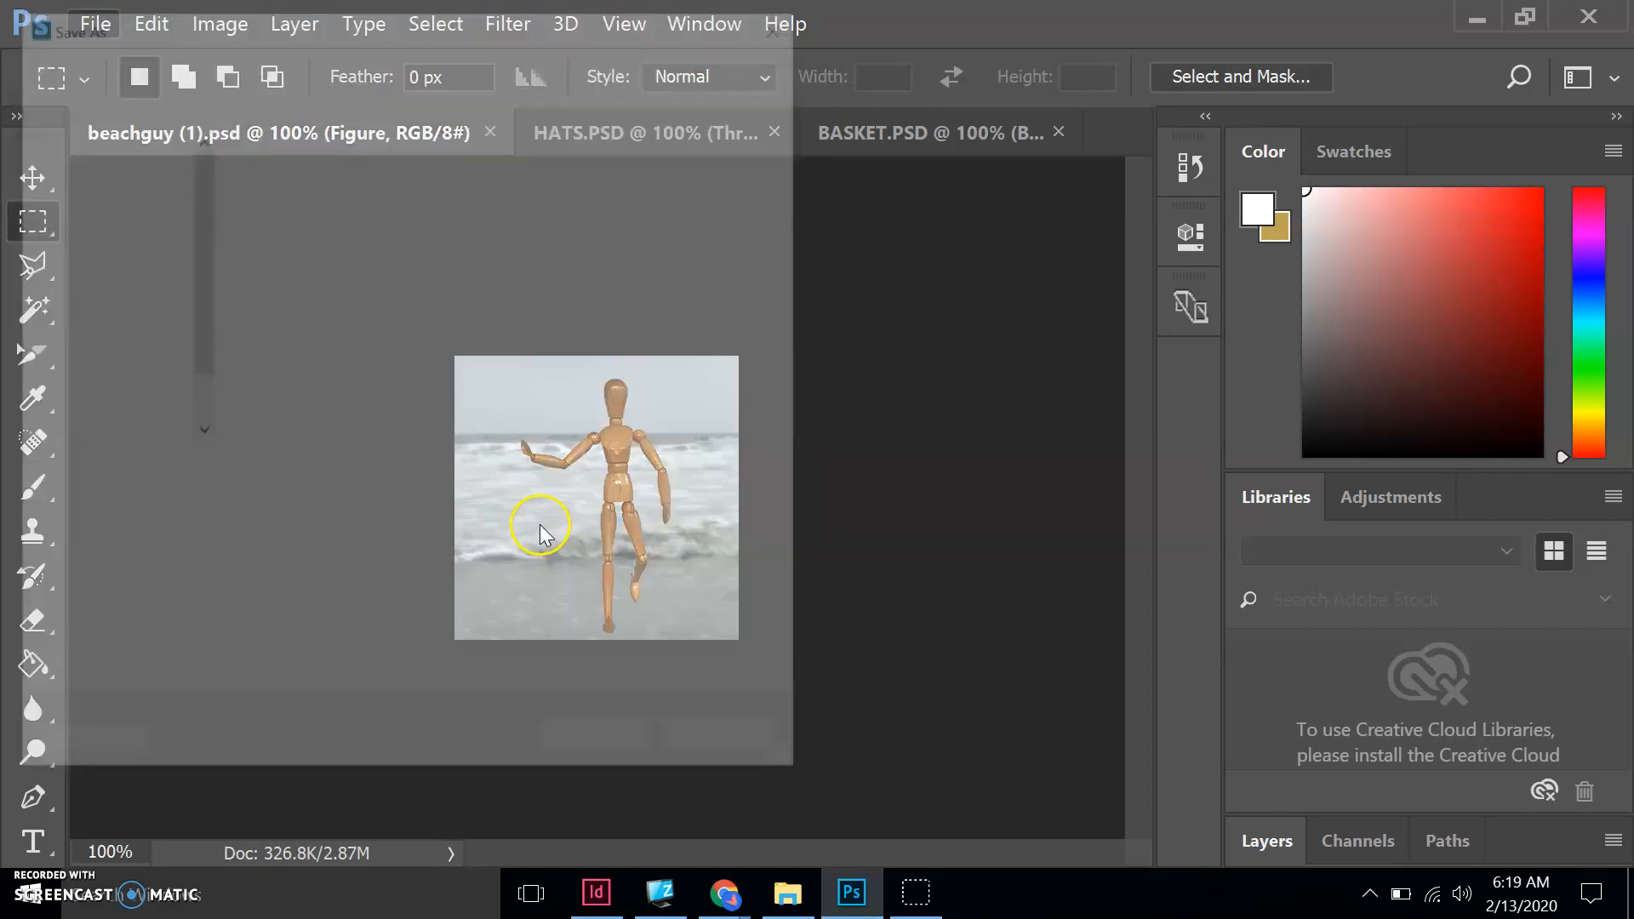
scroll(186, 254, "down", 5)
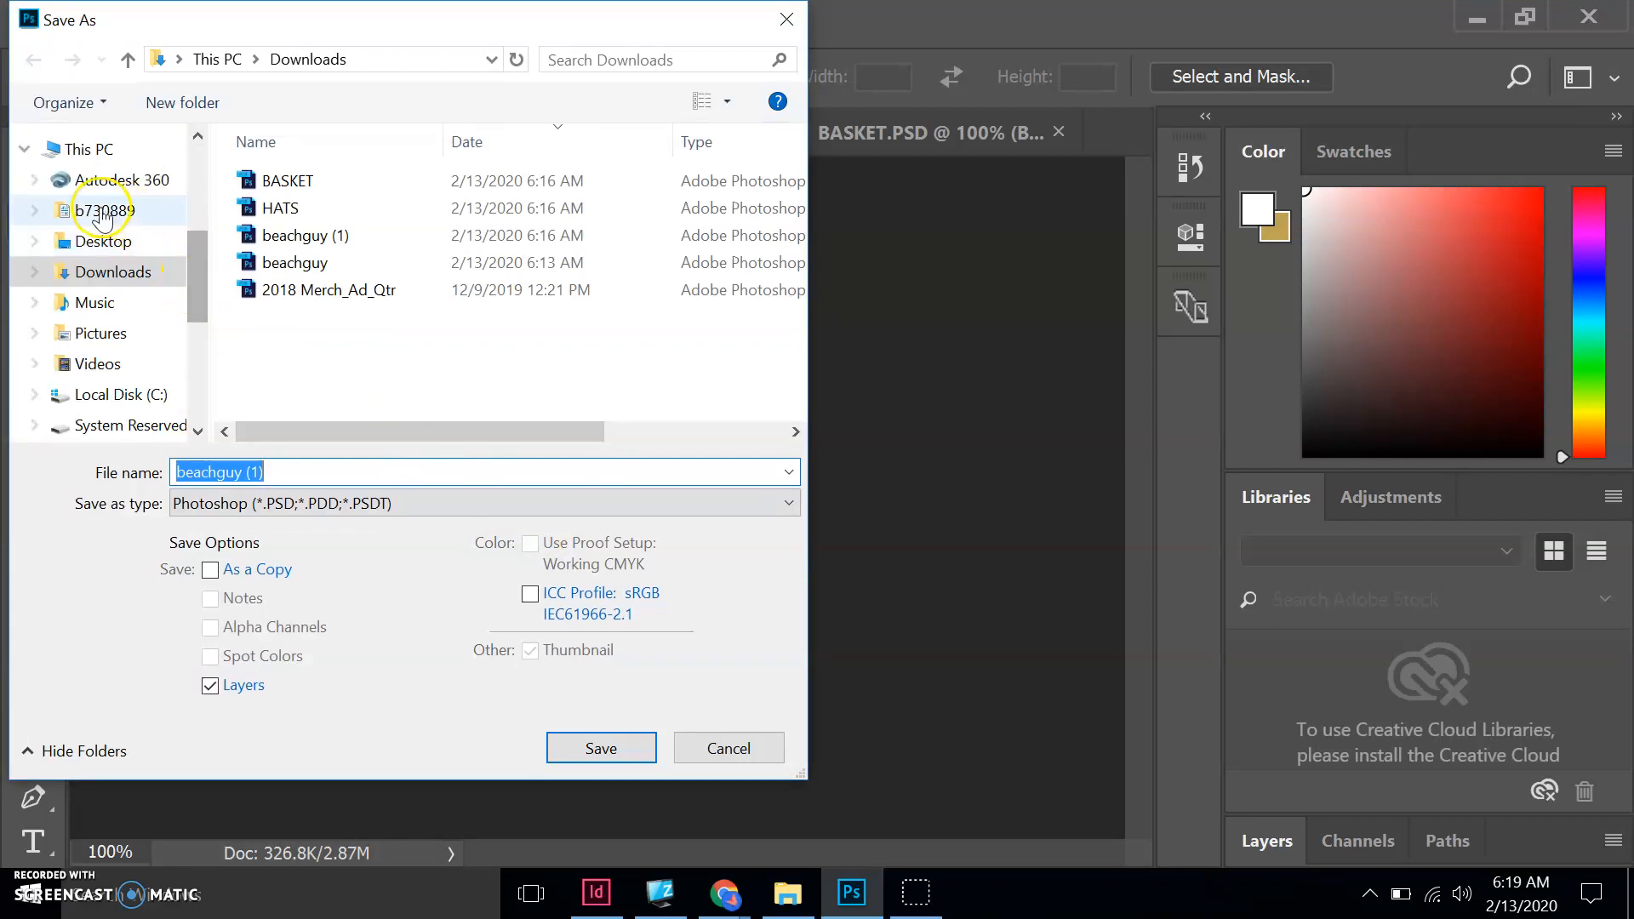
left_click(128, 217)
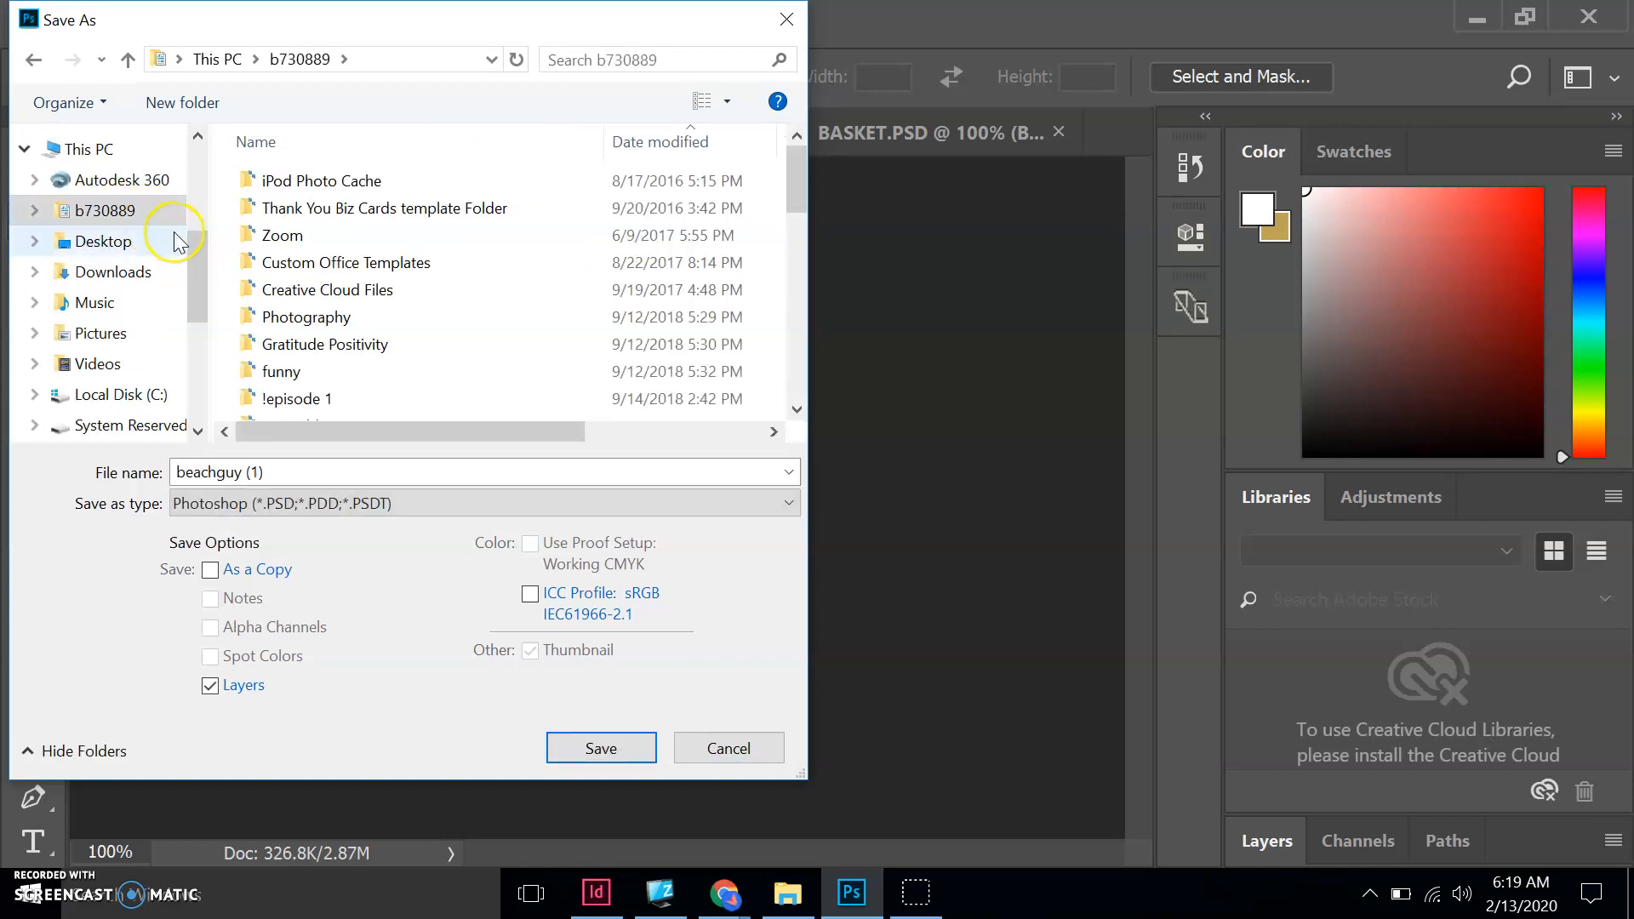
left_click_drag(197, 263, 201, 322)
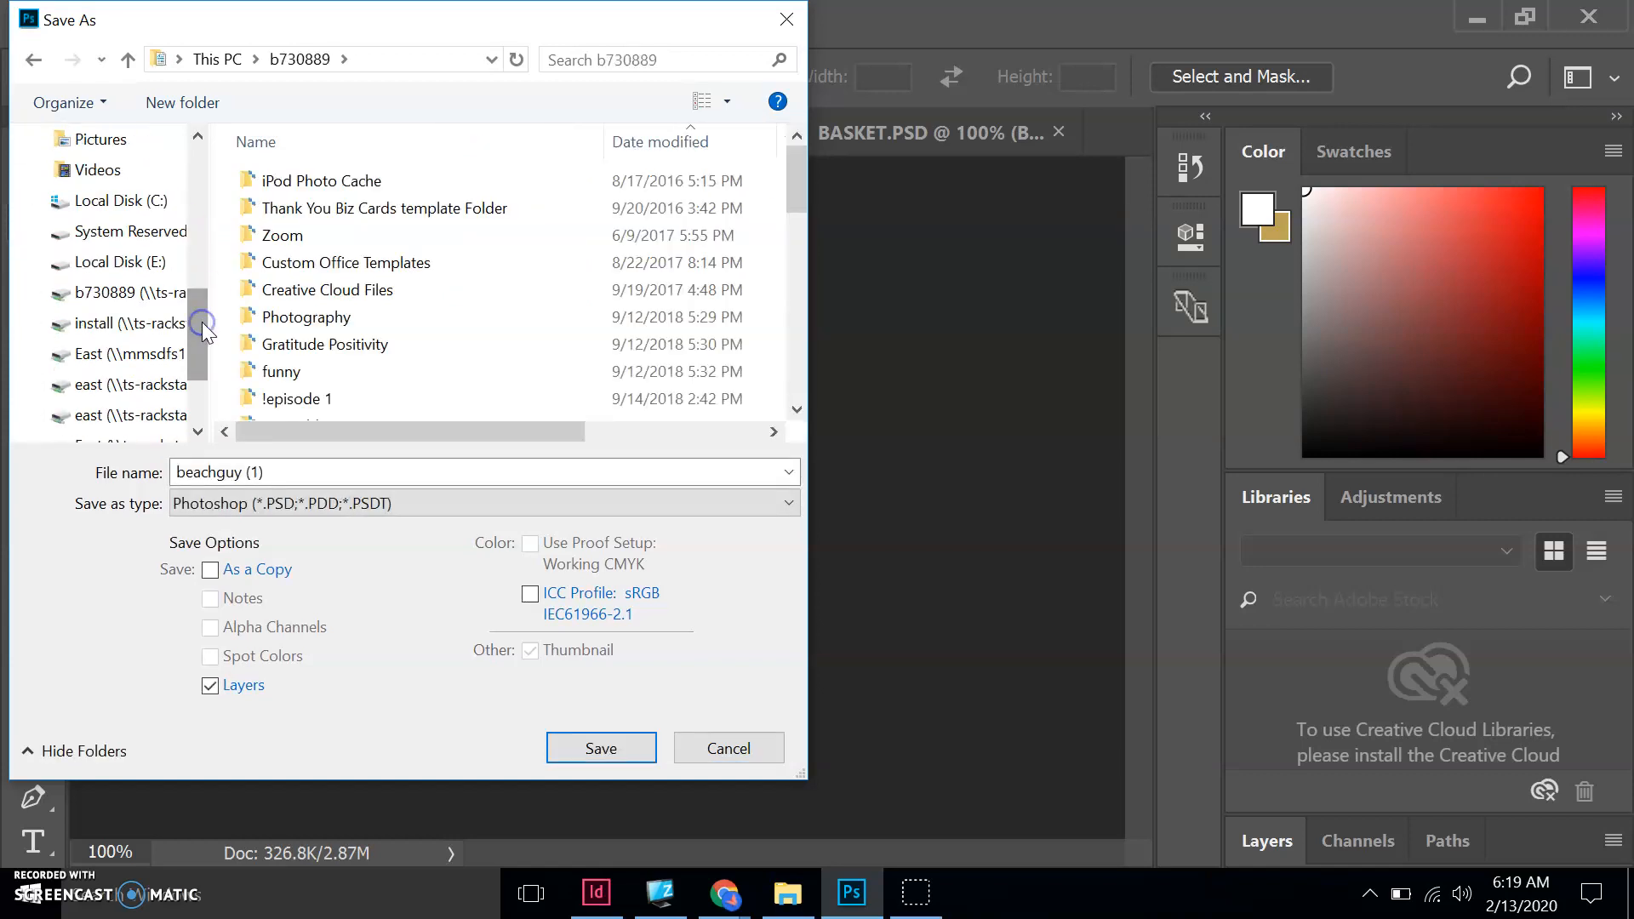
left_click(104, 298)
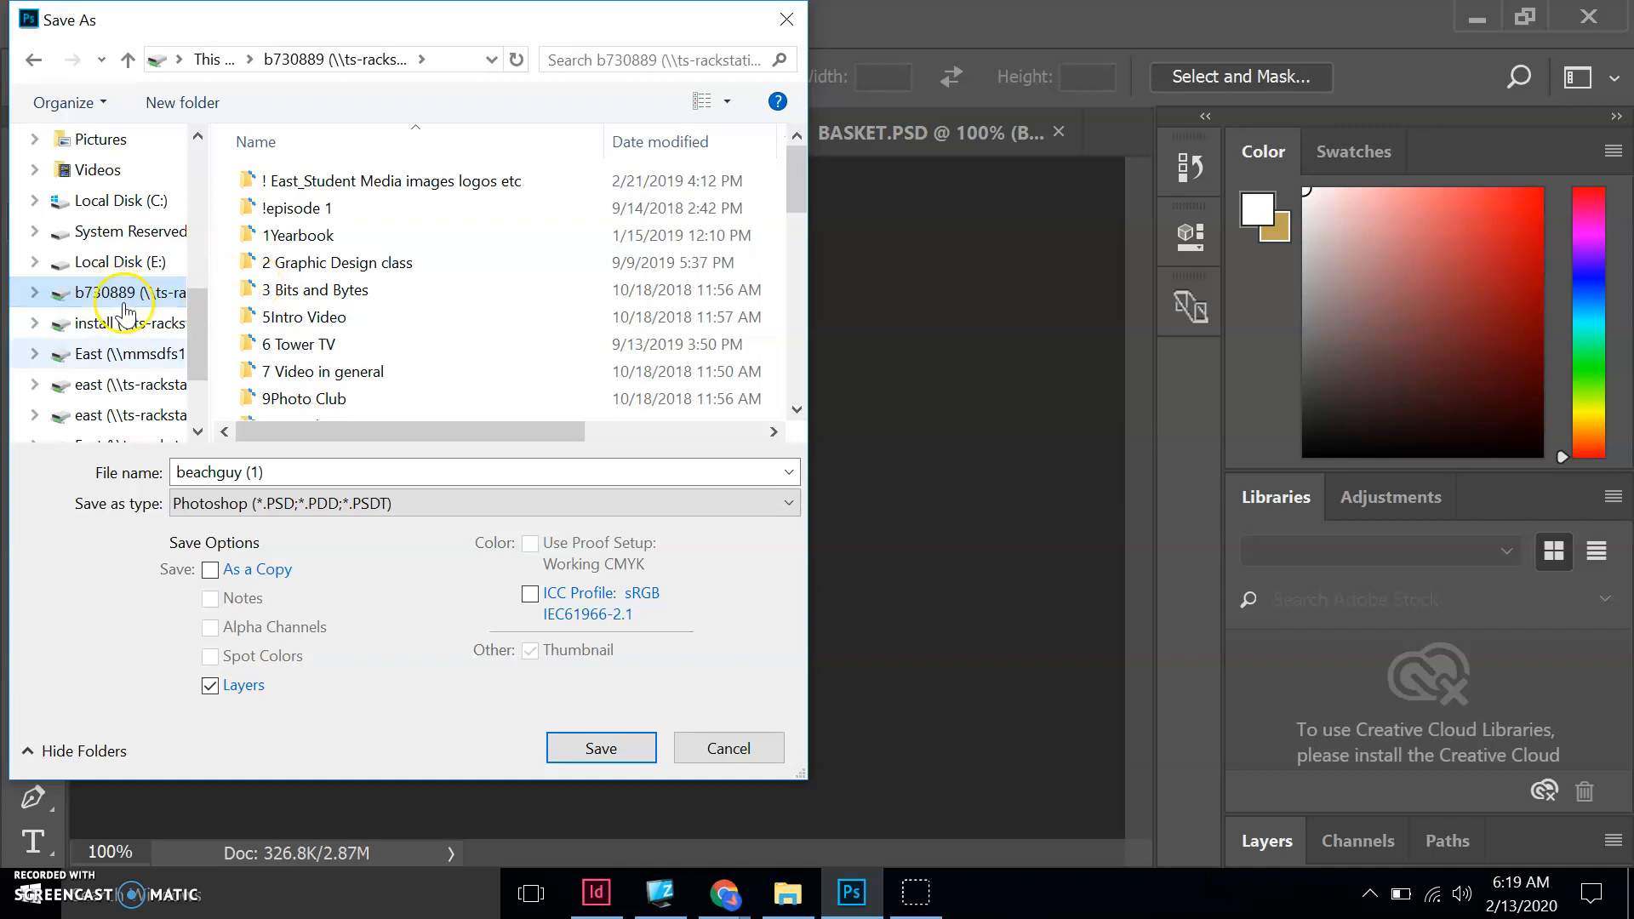
Name the file with the last name followed by _layers and save it in Photoshop format with Maximize Compatibility
left_click(281, 471)
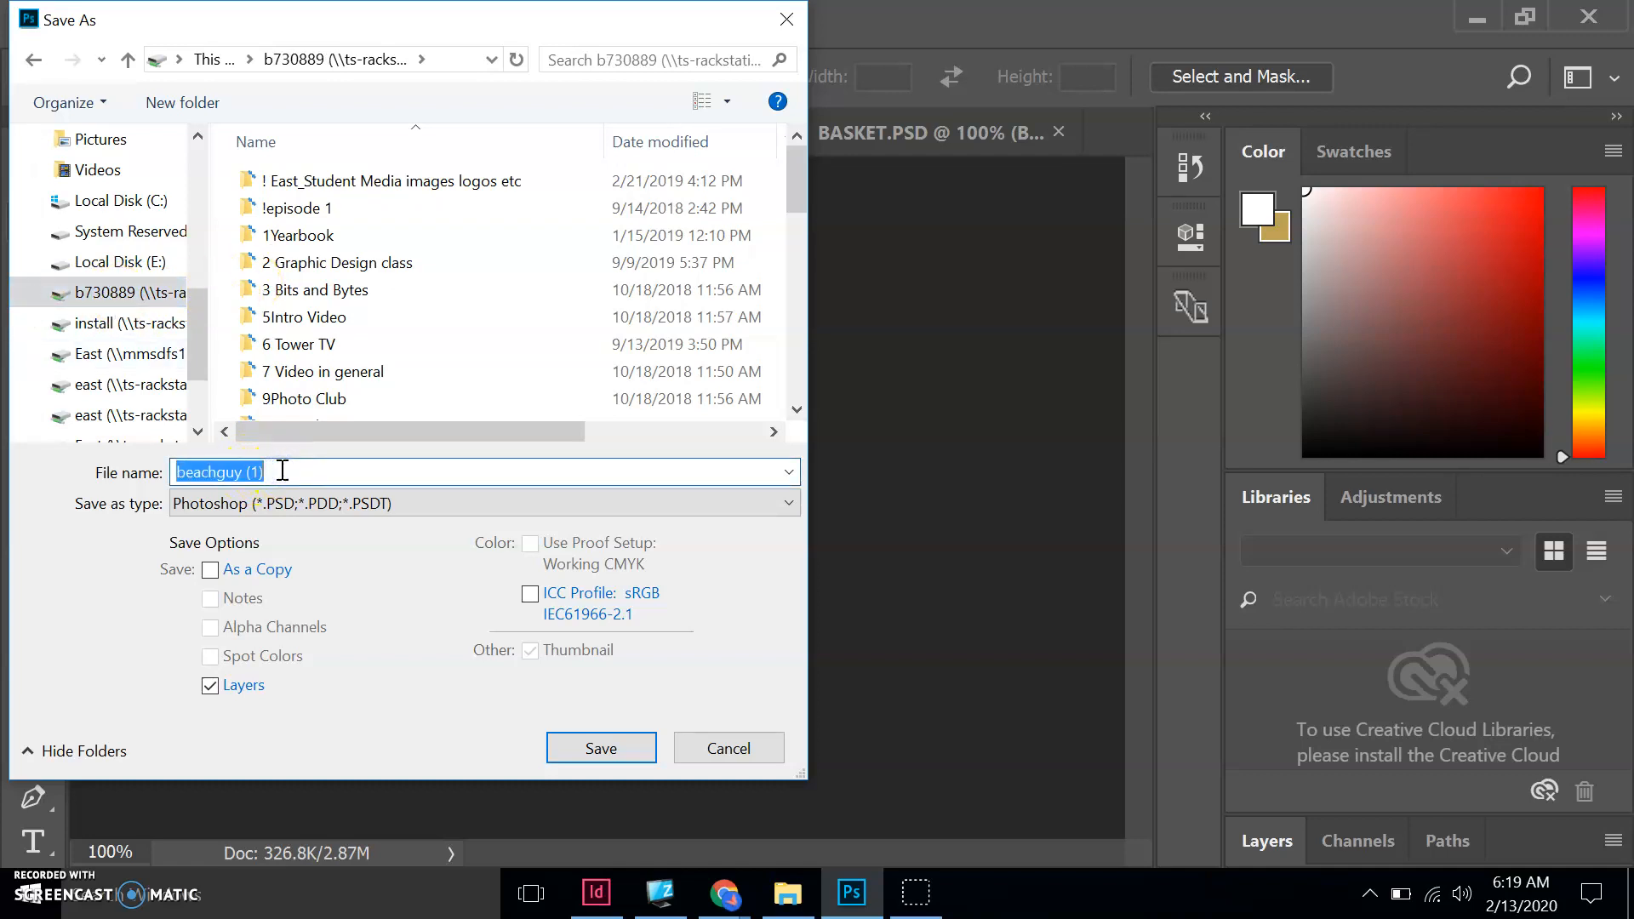
type("vanBuren_layers")
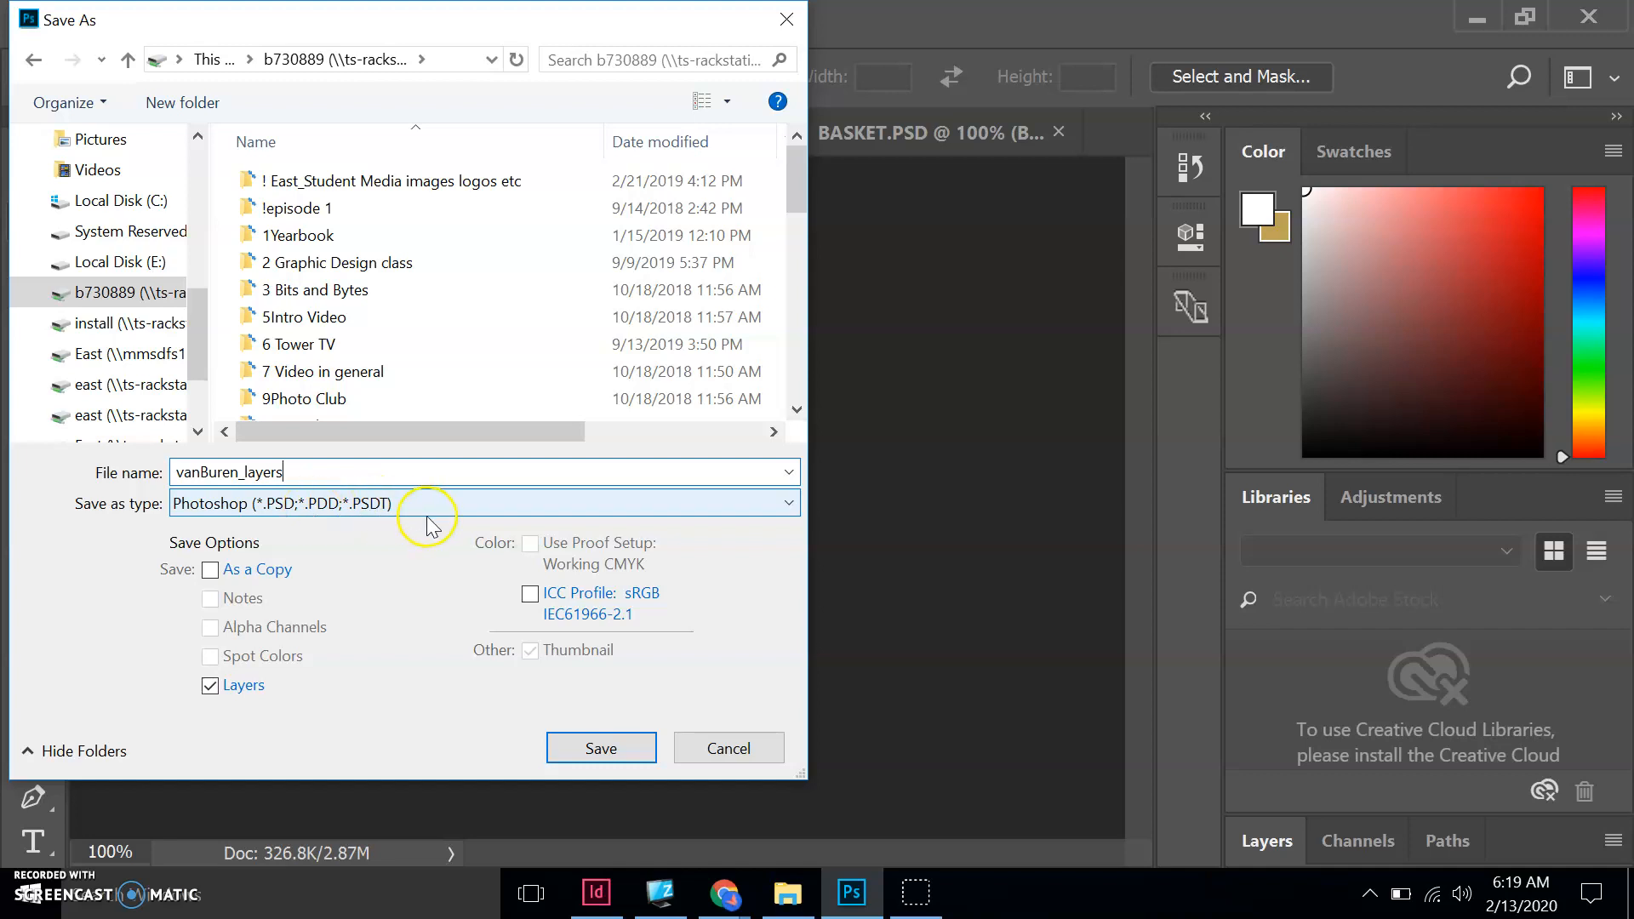
left_click(602, 748)
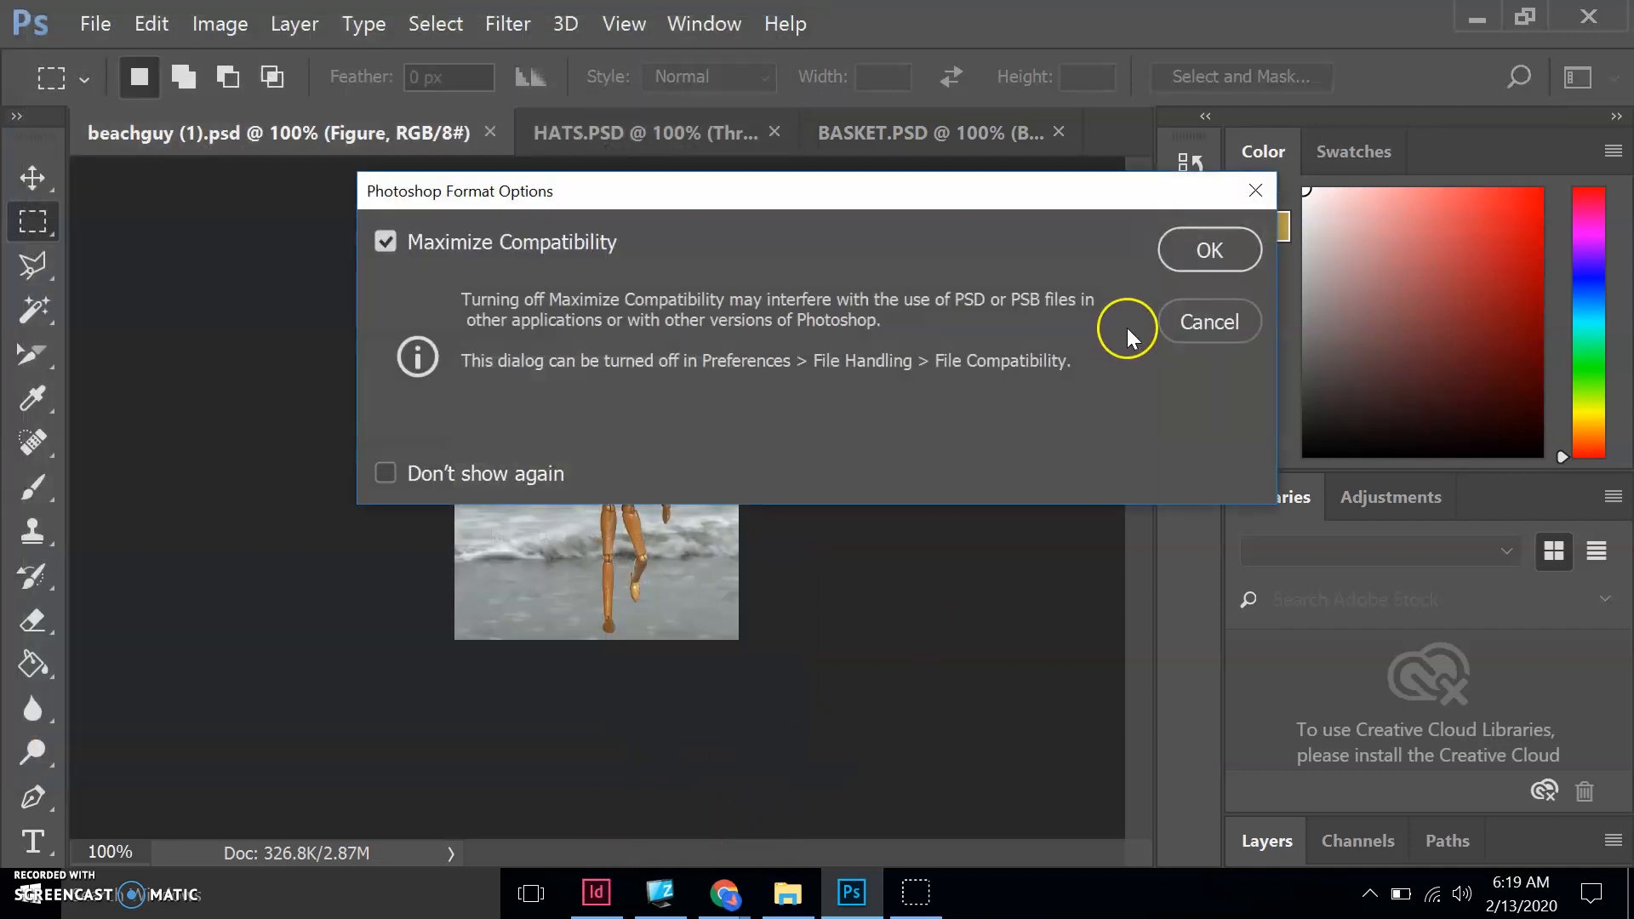
left_click(1182, 257)
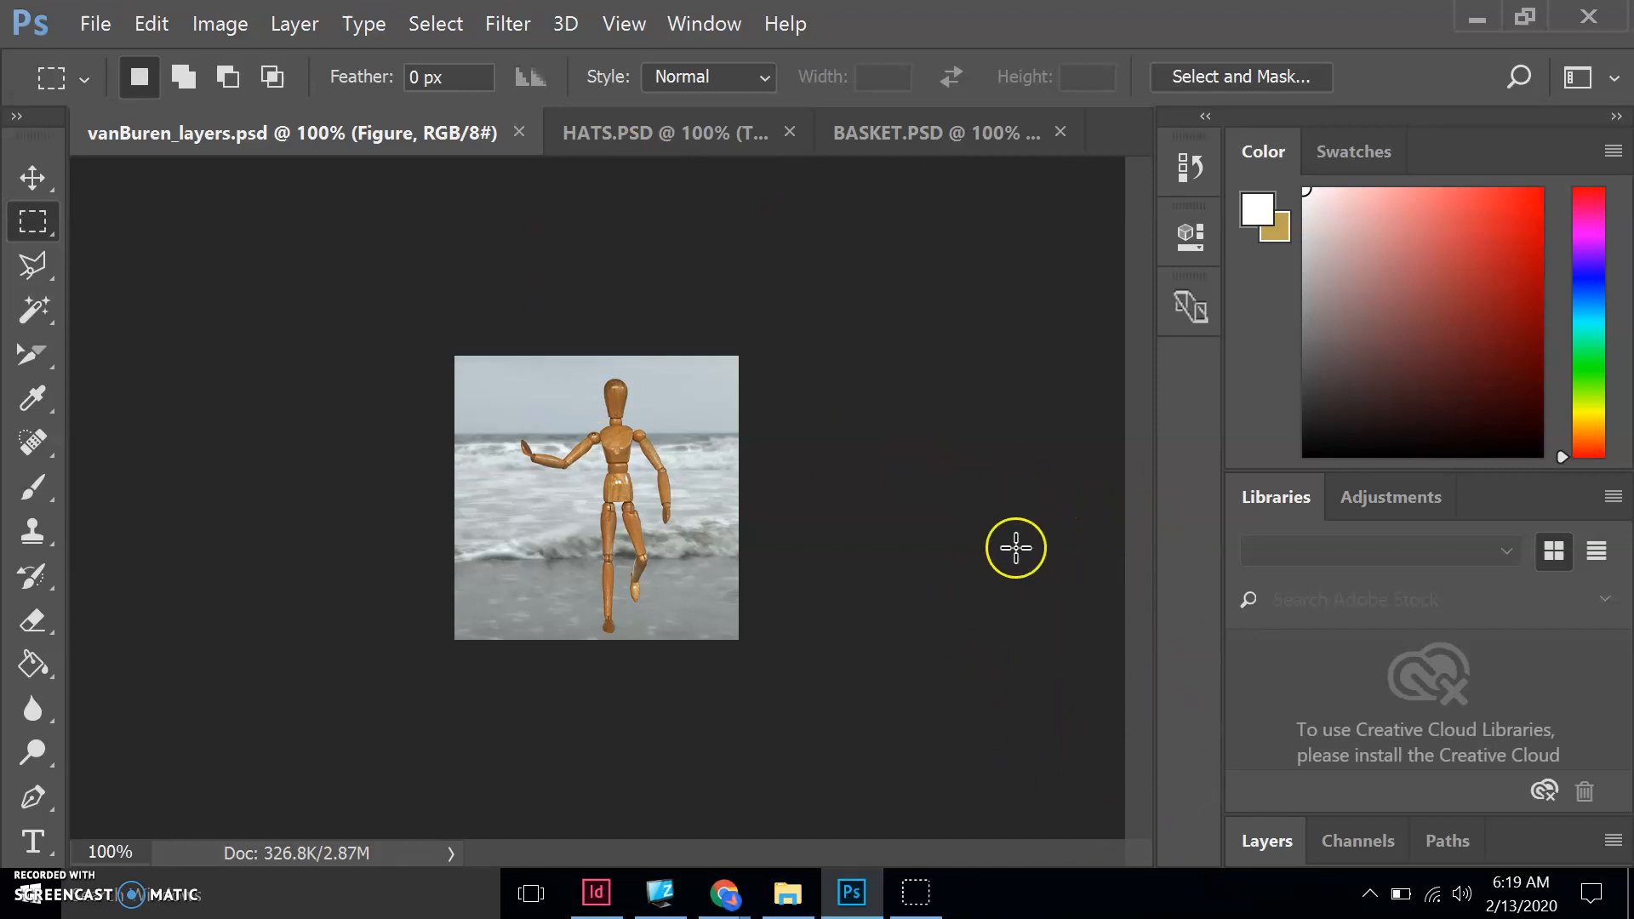
Display the Layers panel for the saved beach figure document
left_click(689, 25)
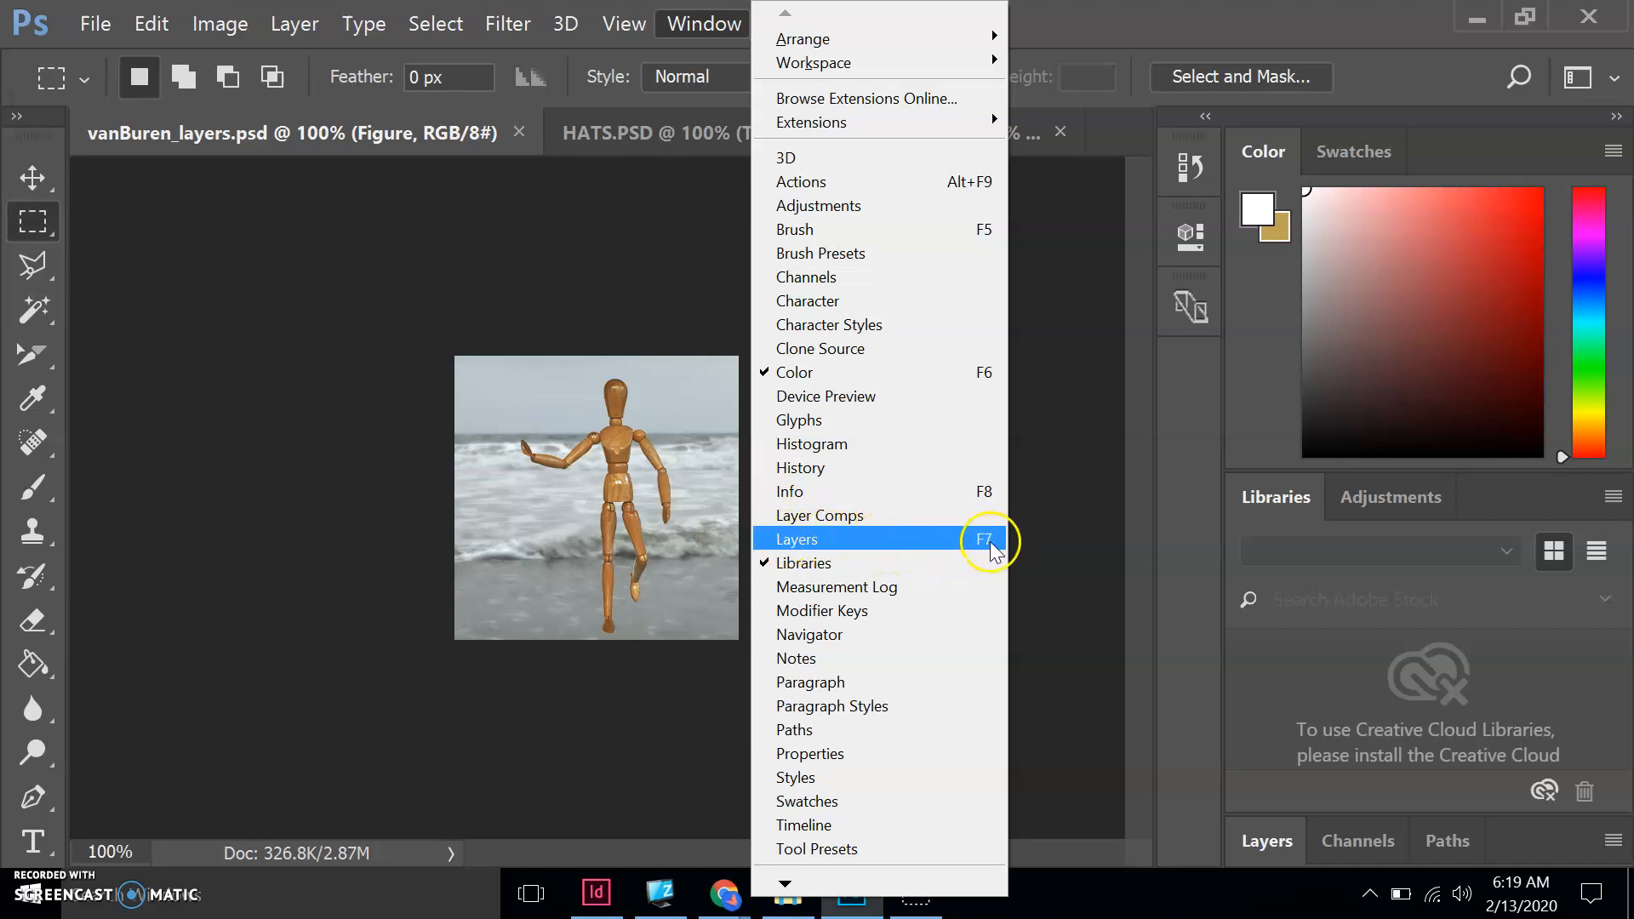
left_click(854, 542)
scroll(1413, 719, "down", 5)
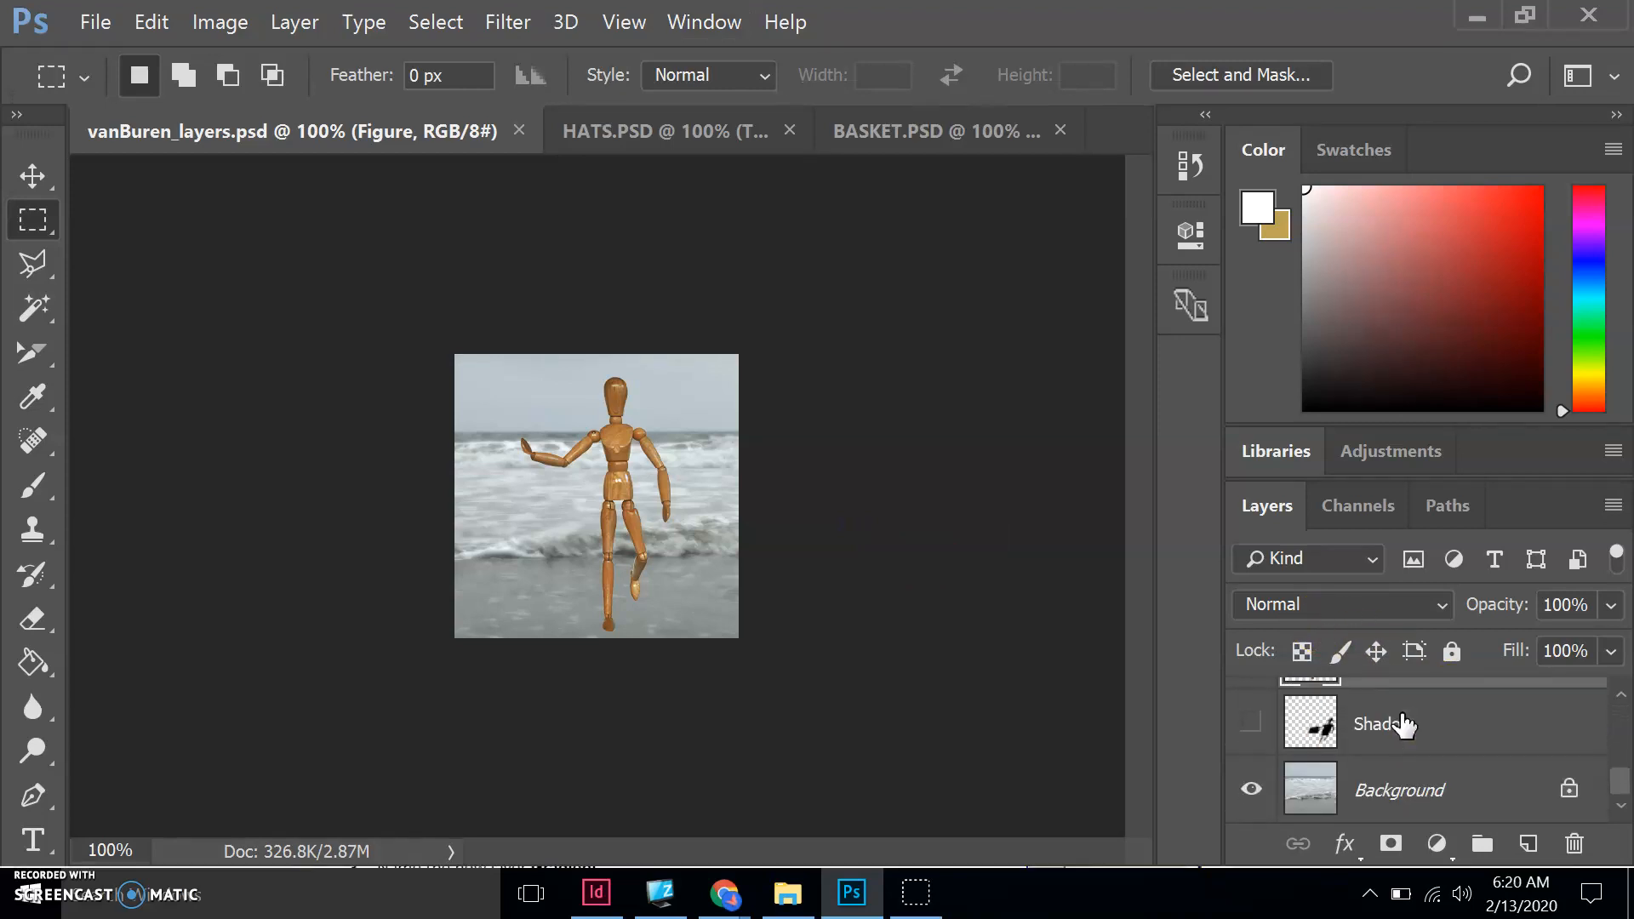
Examine the layer list from Background up to the topmost layers, checking which layers are visible and which are hidden
left_click(1519, 799)
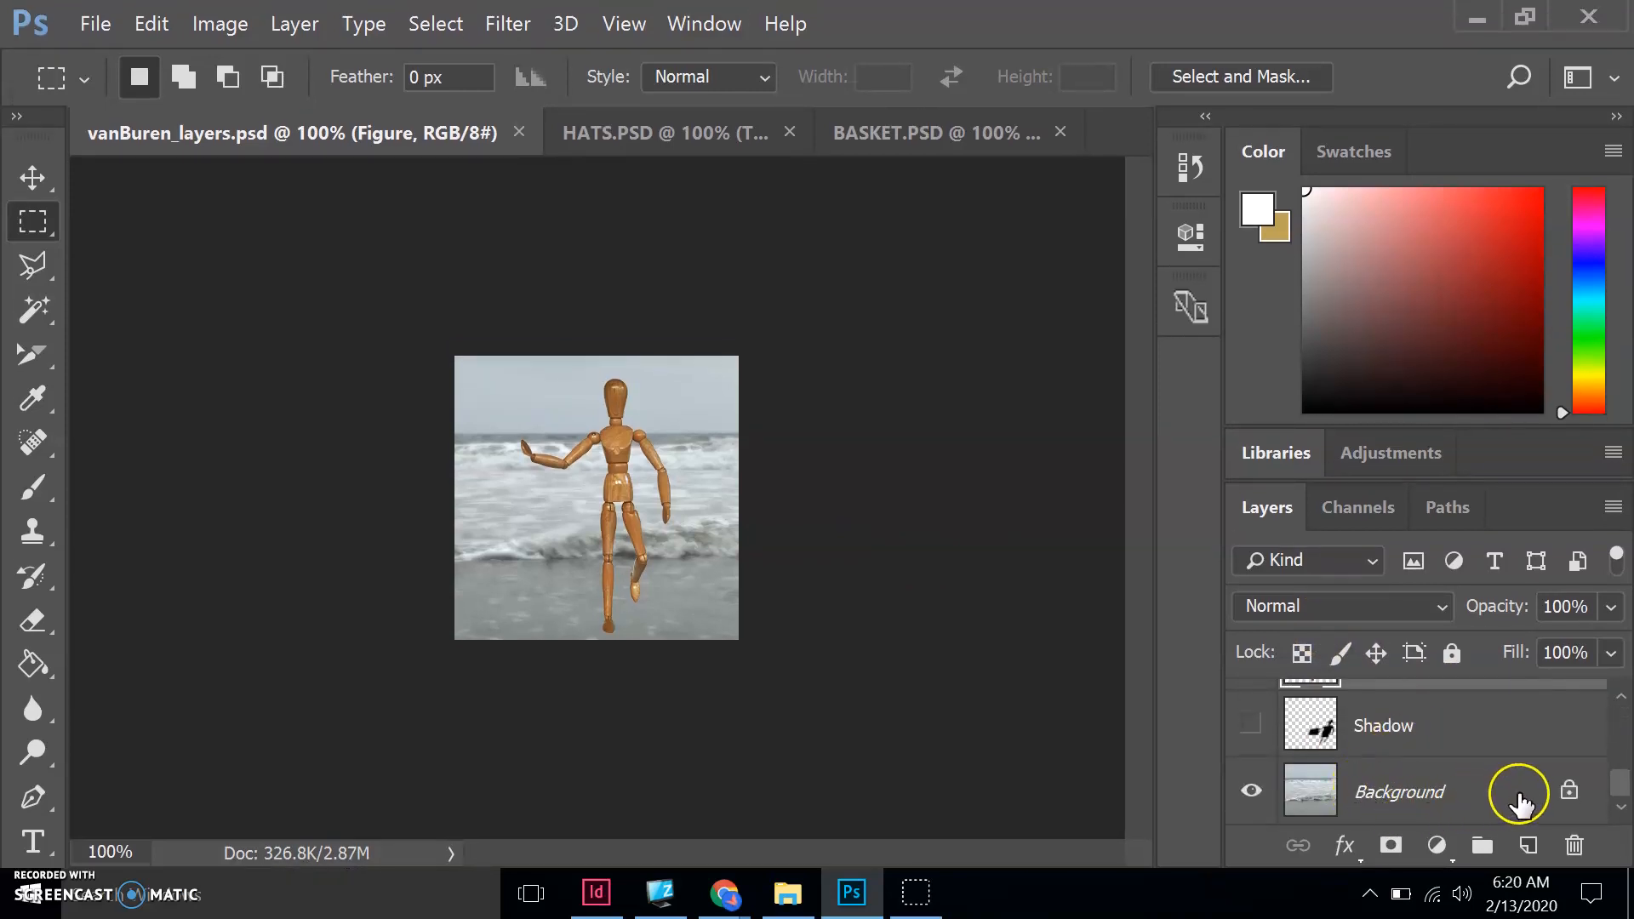
scroll(1396, 736, "up", 2)
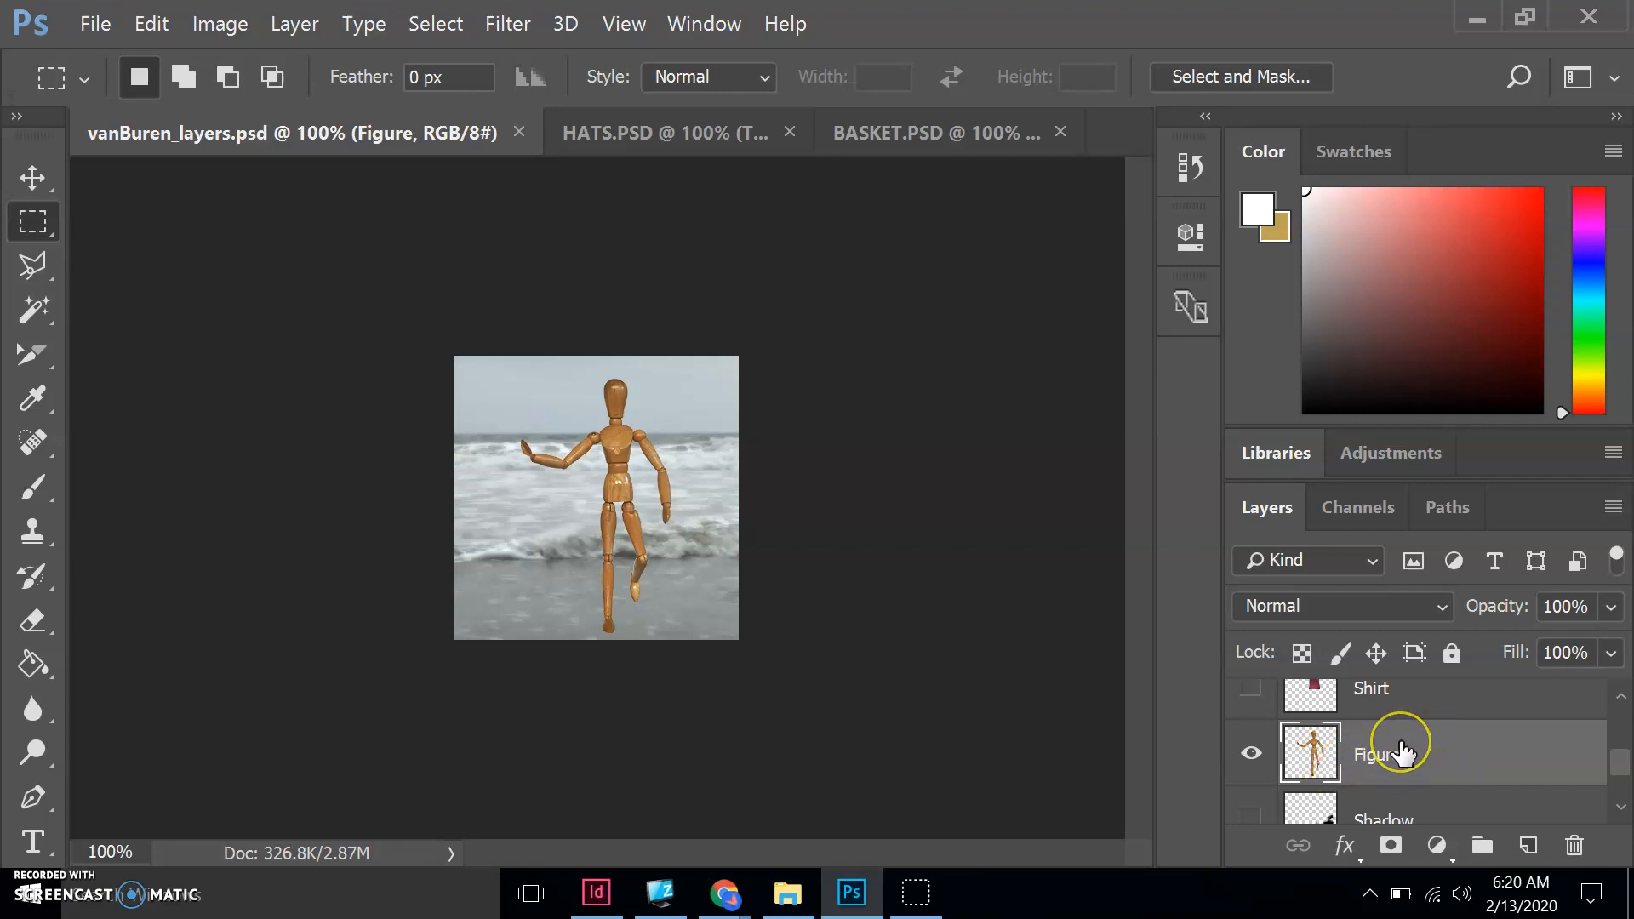
scroll(1400, 751, "up", 3)
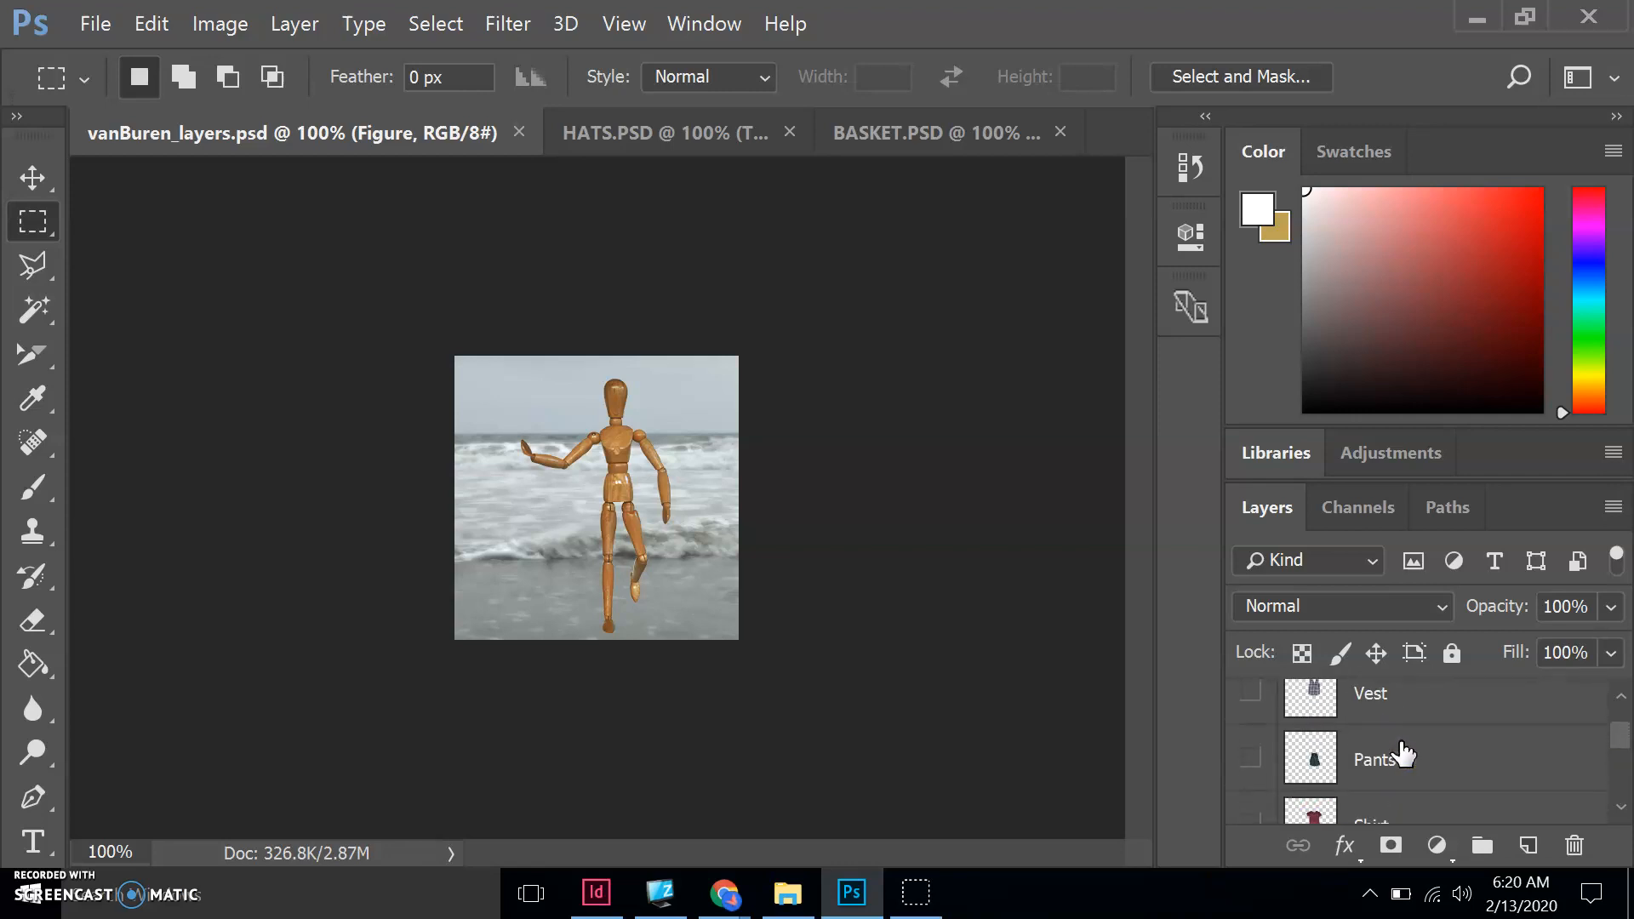
scroll(1403, 753, "up", 1)
scroll(1403, 754, "down", 4)
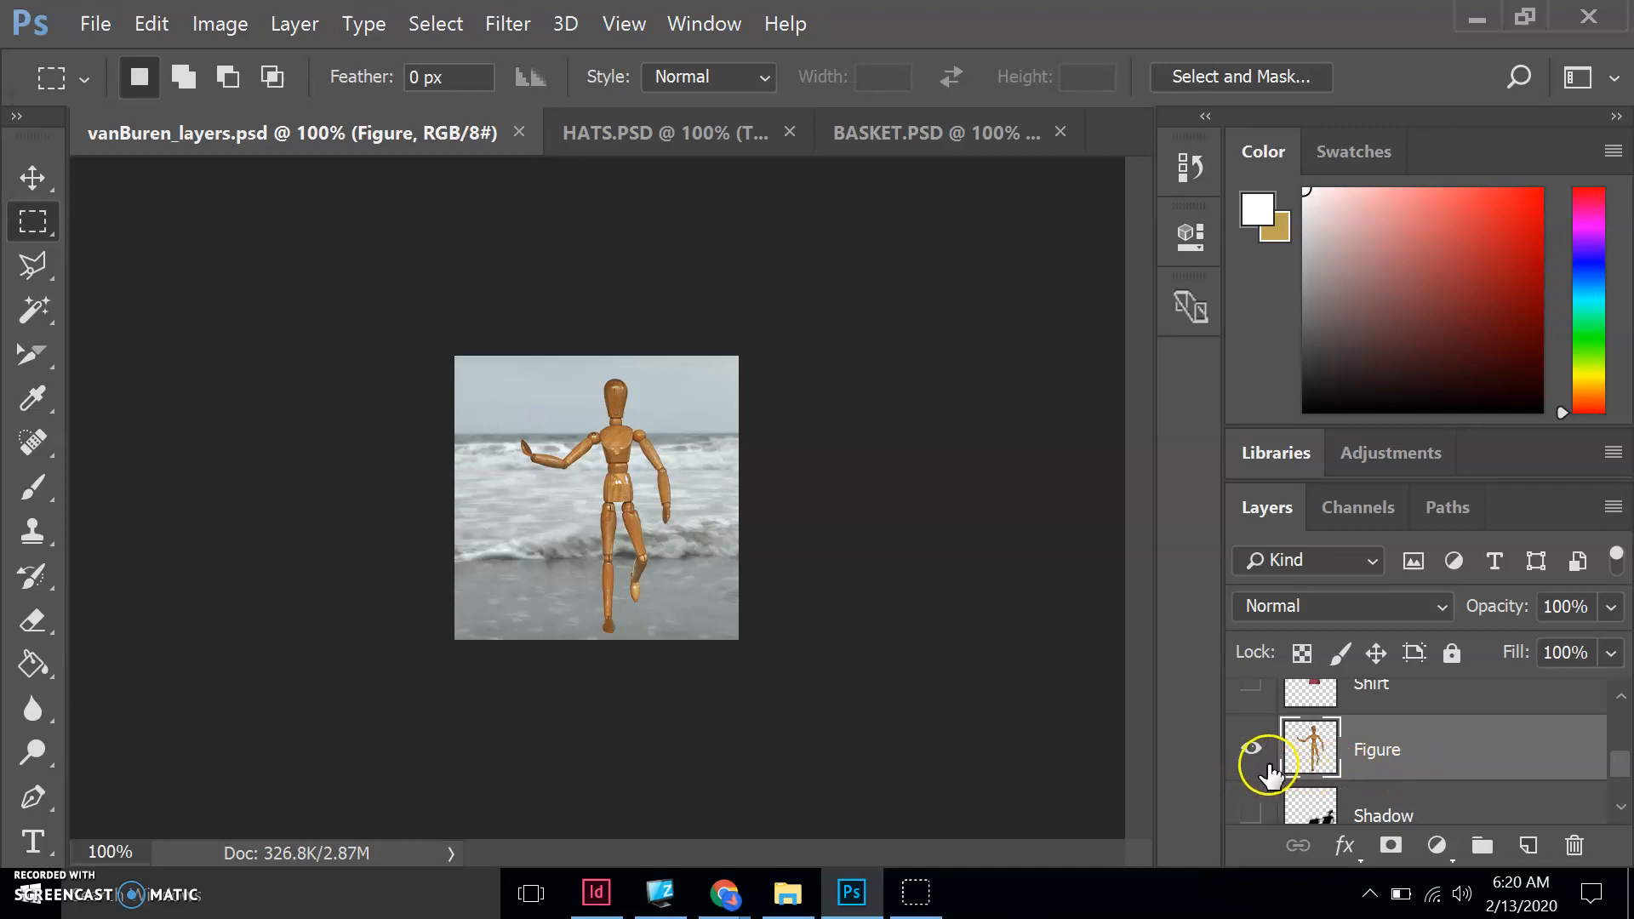
scroll(1379, 754, "up", 2)
scroll(1380, 755, "down", 2)
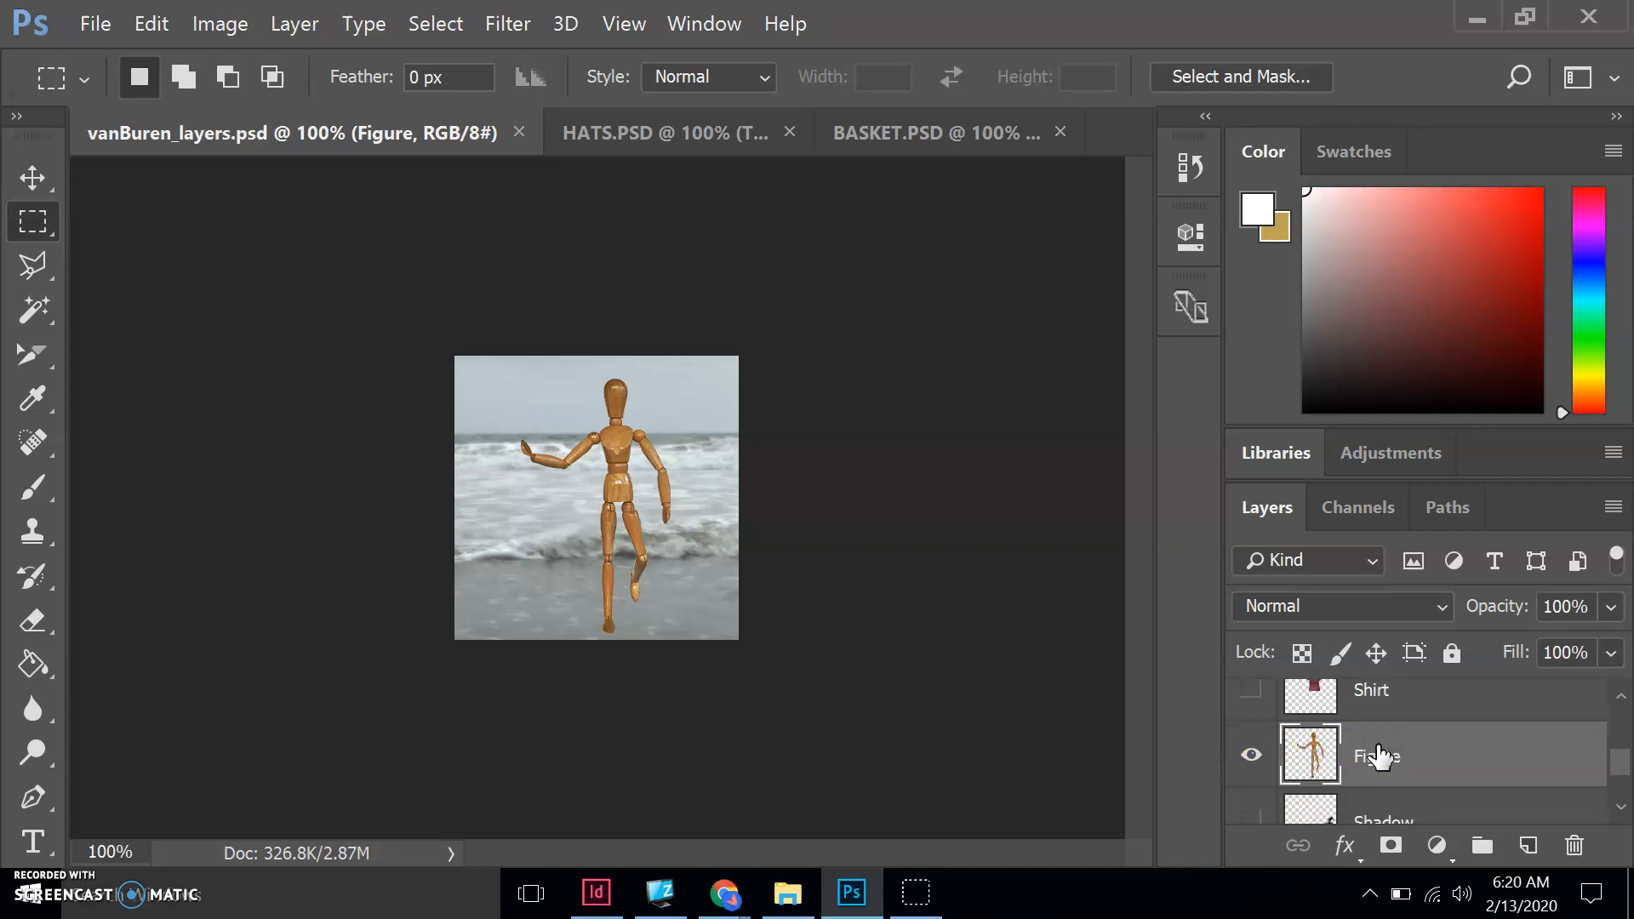
scroll(1379, 755, "down", 1)
Switch to the layers lesson document in Chrome and read the instructions on opening the Layers panel and showing all layers
left_click(737, 909)
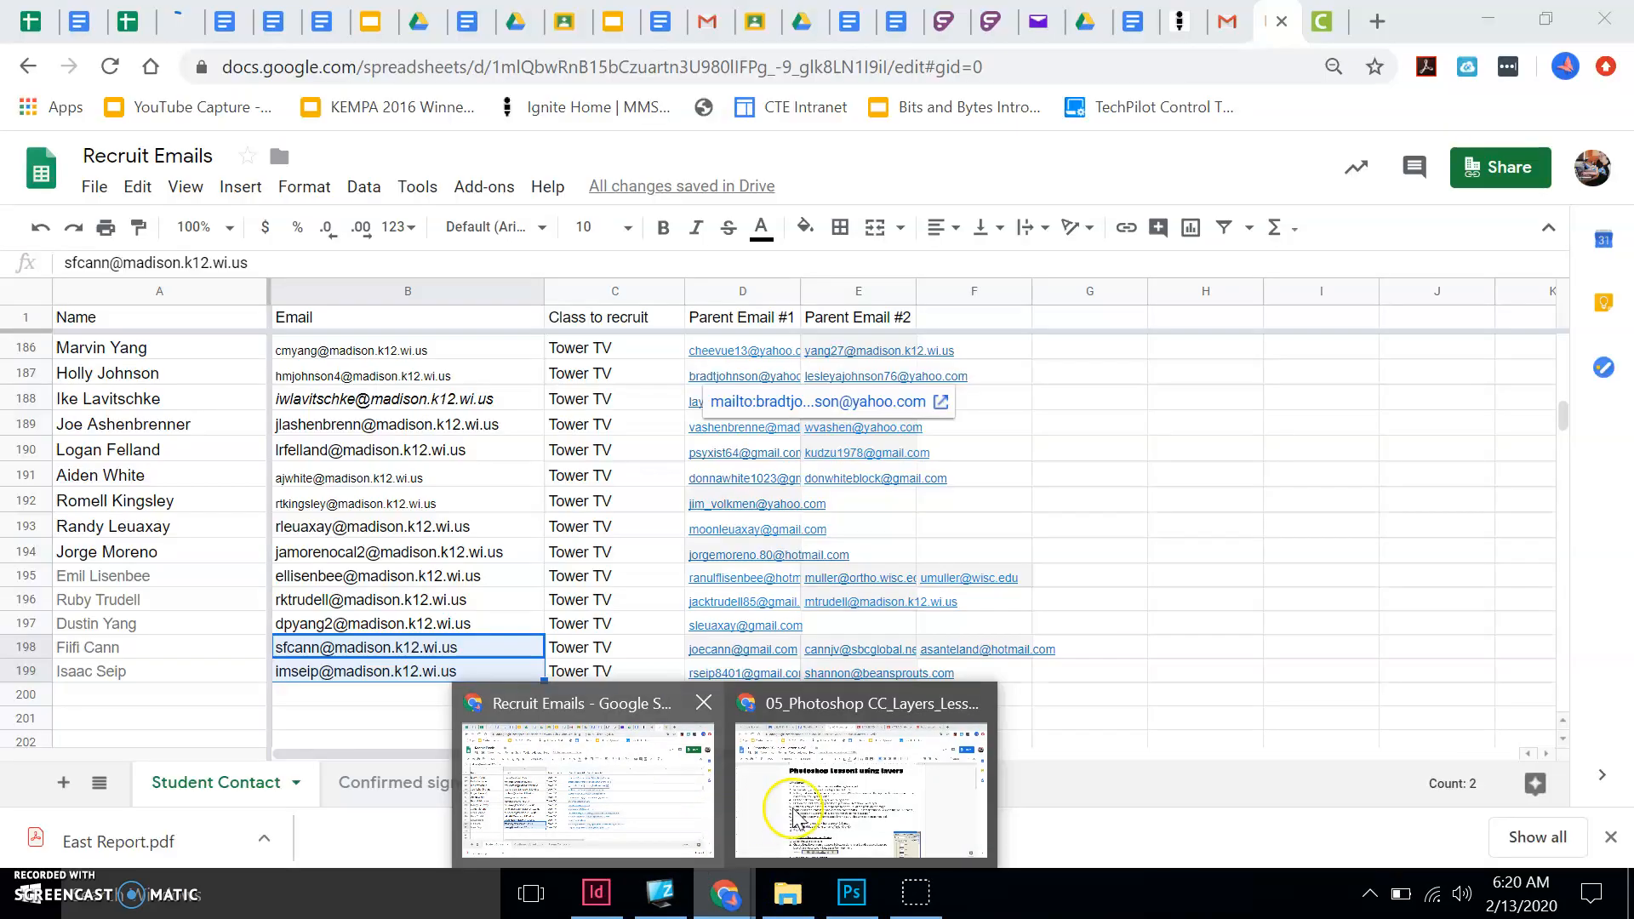
left_click(832, 797)
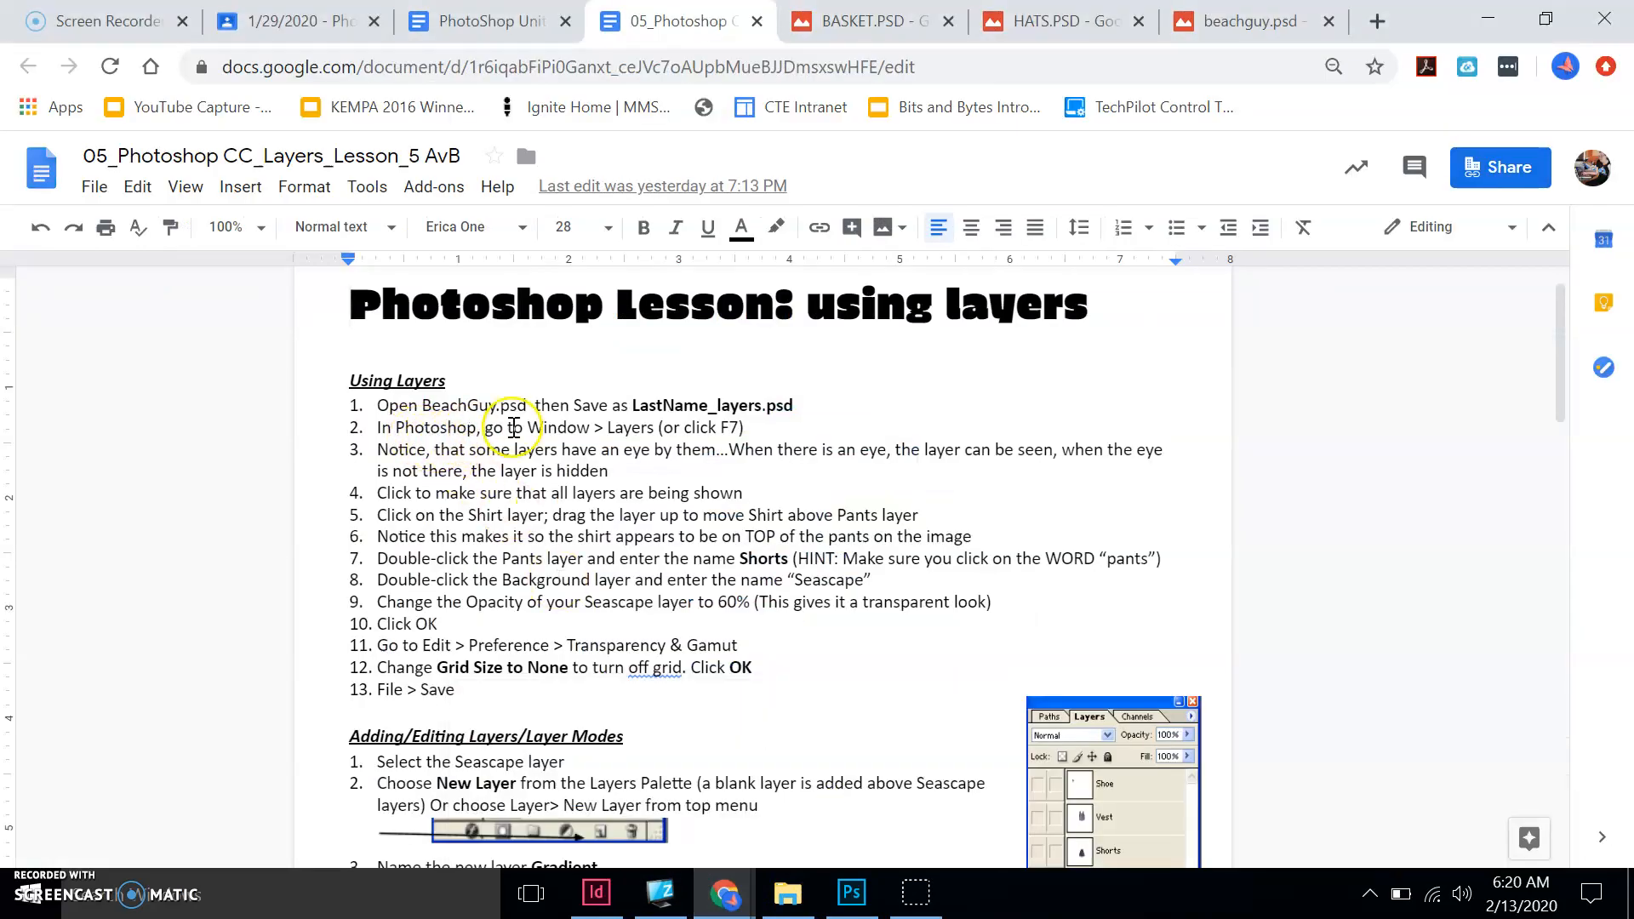
left_click_drag(514, 428, 681, 433)
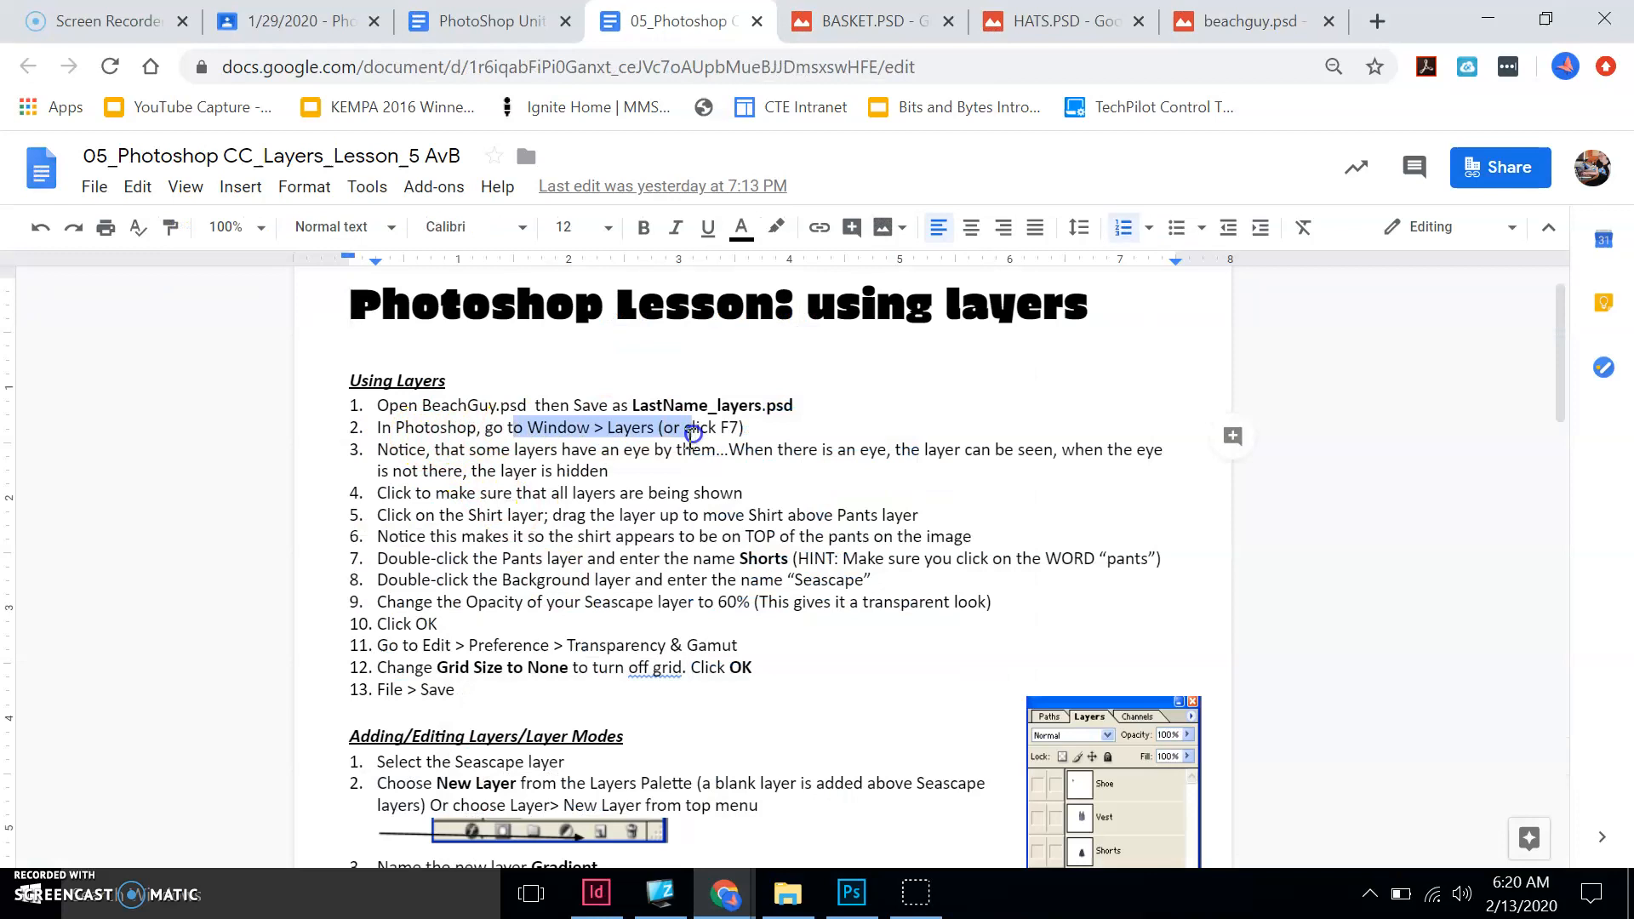
left_click(545, 440)
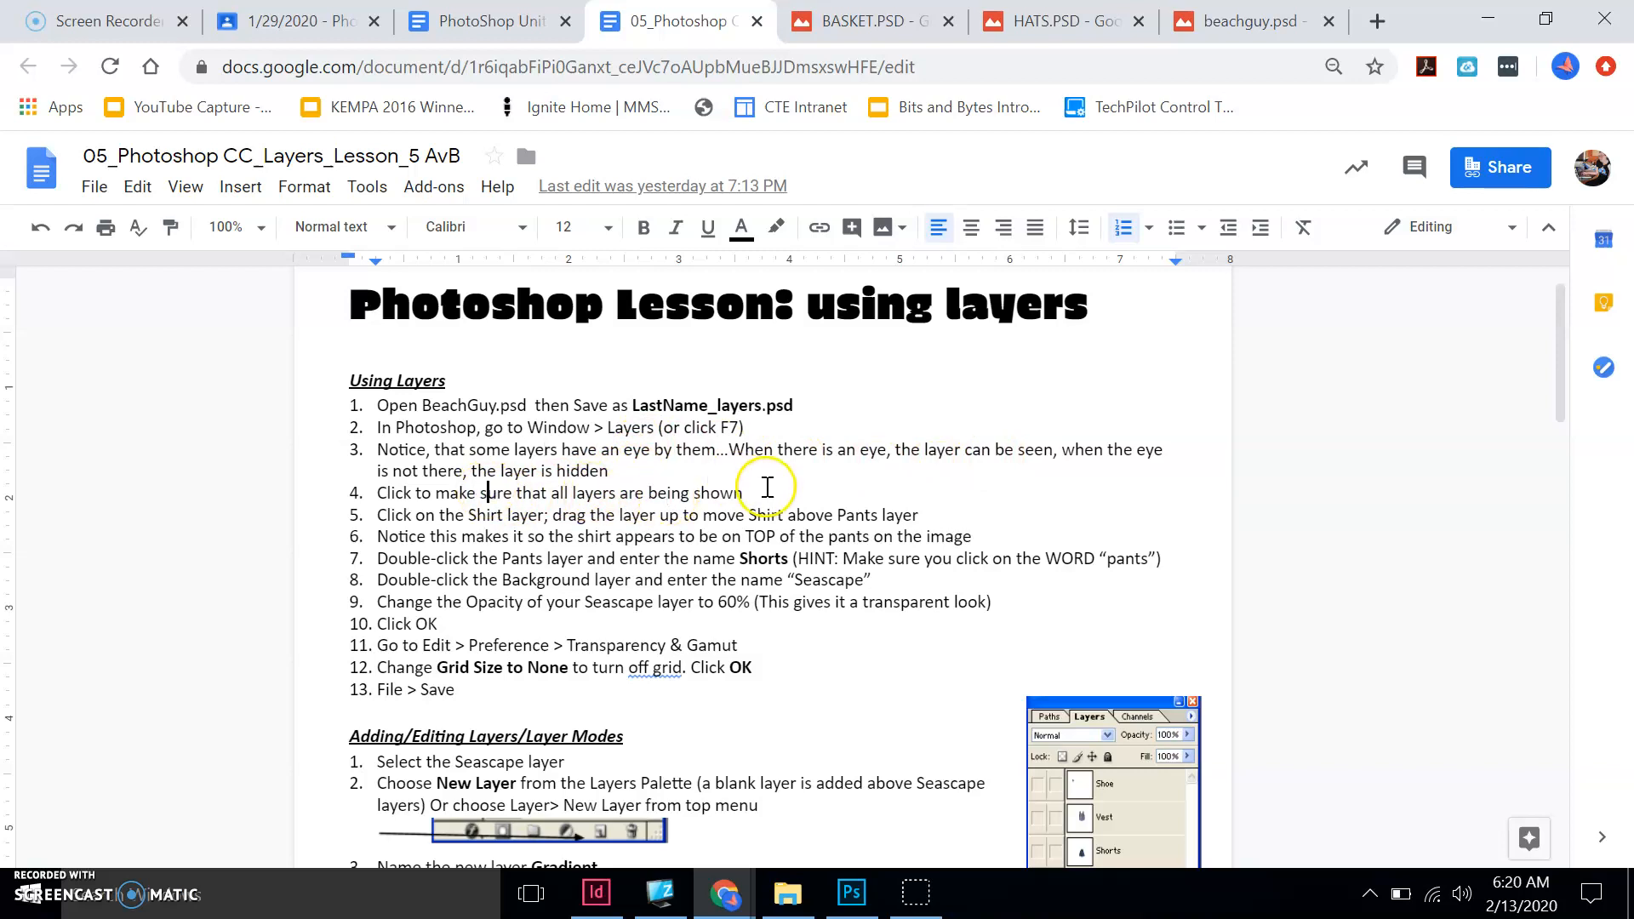
Switch to Photoshop and make the hidden Shadow, Shoe, Vest, Pants and Shirt layers visible
left_click(851, 892)
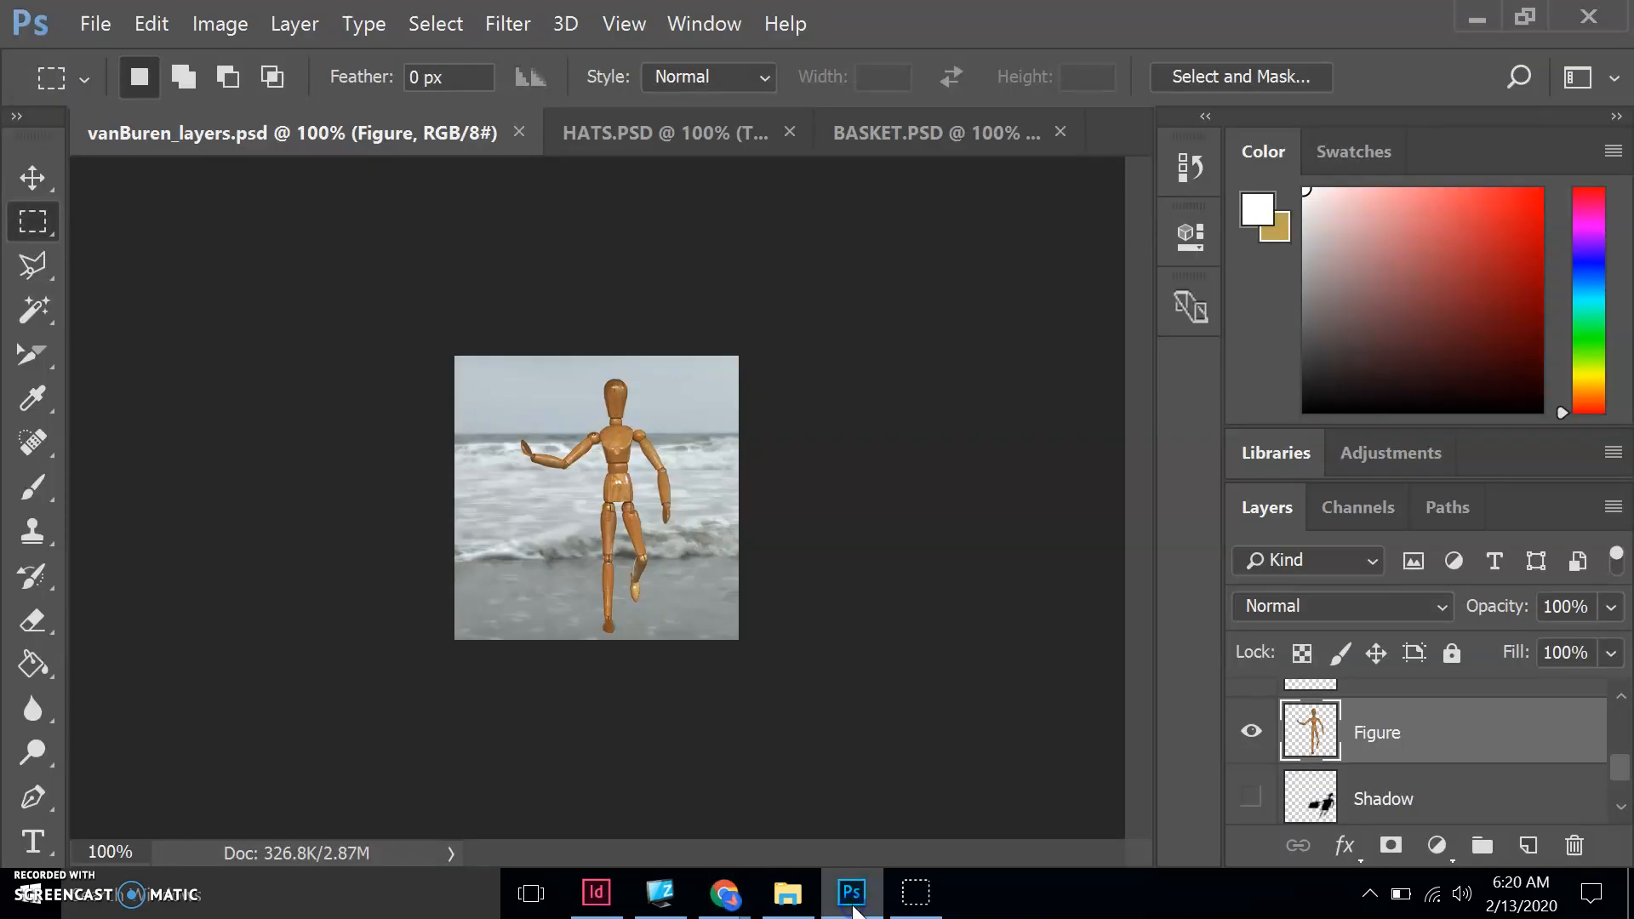
left_click(1251, 782)
scroll(1258, 758, "up", 5)
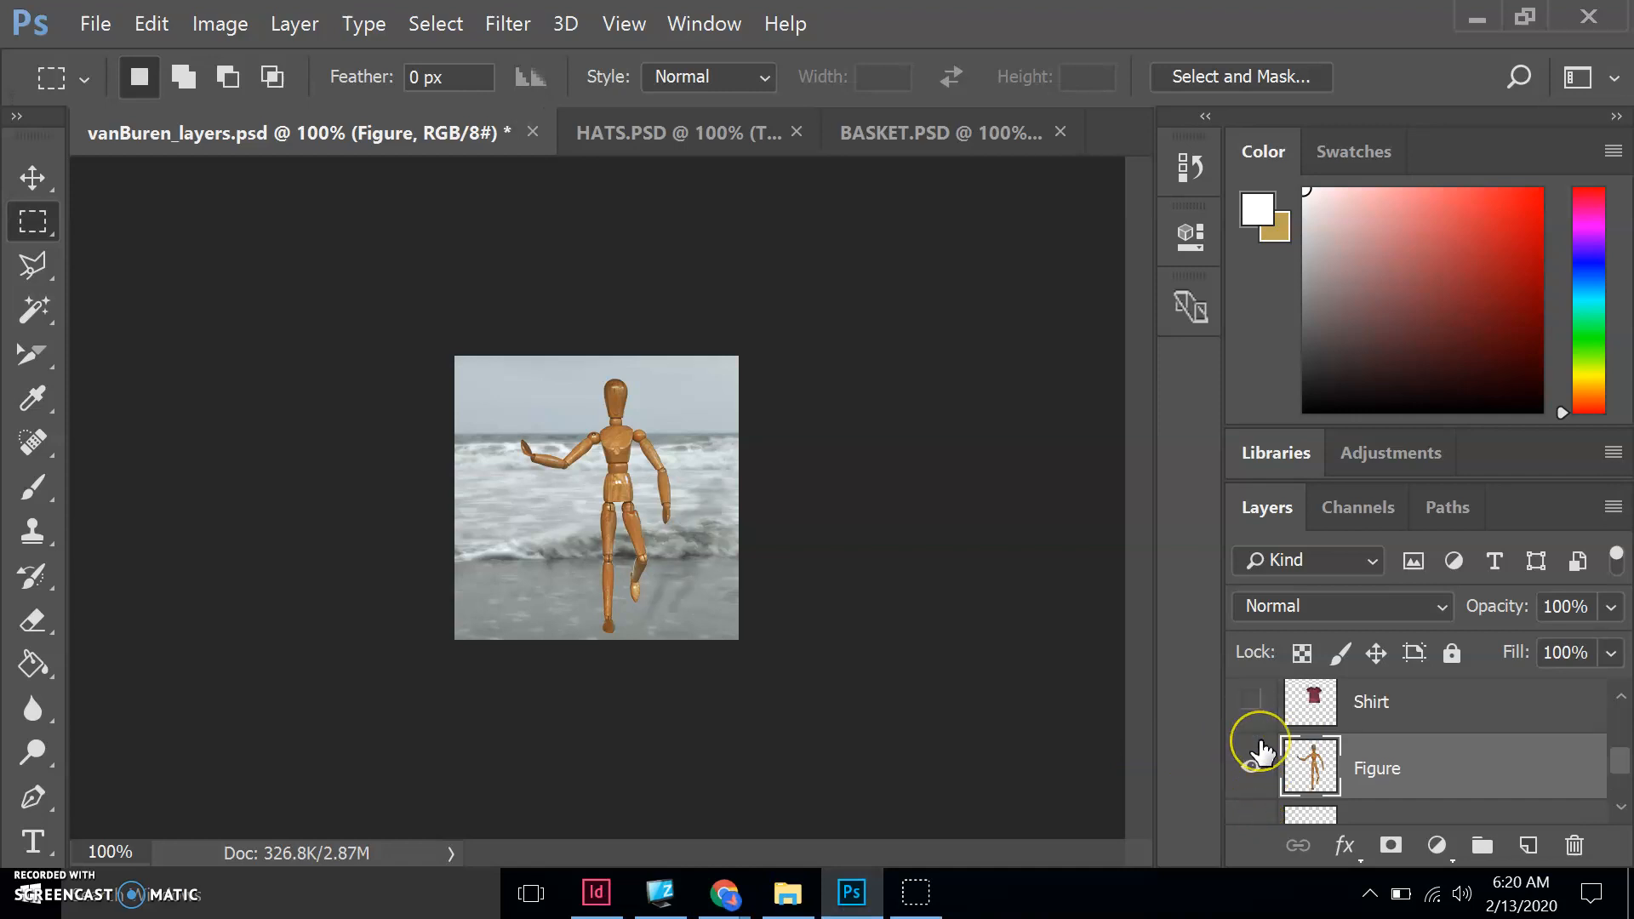
left_click(1251, 722)
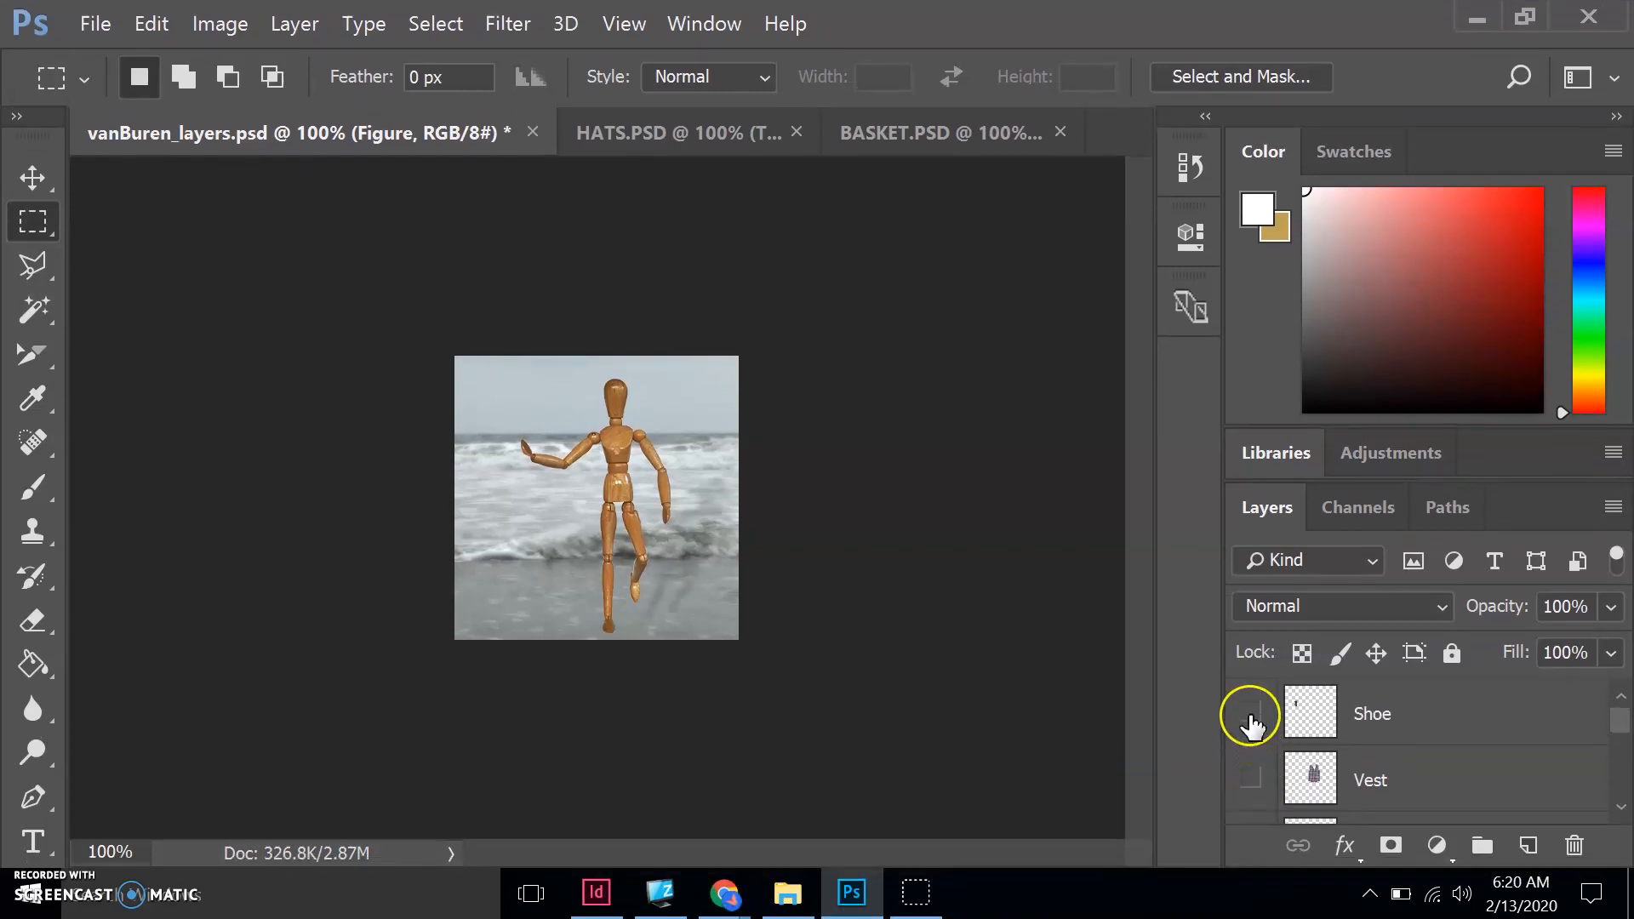
left_click(1249, 782)
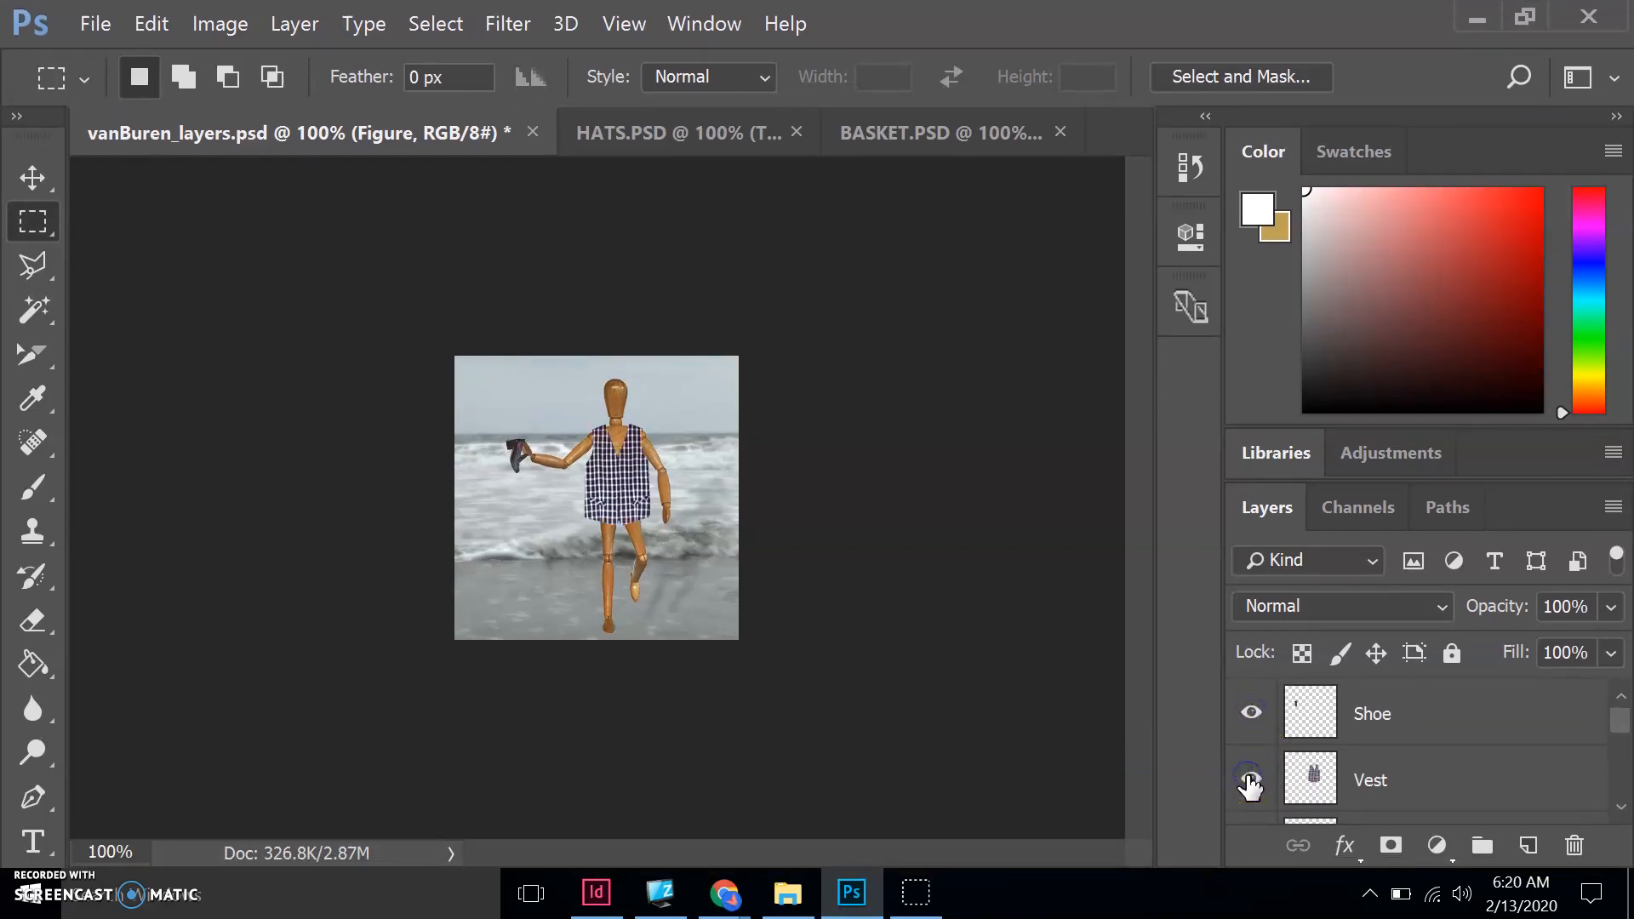
scroll(1249, 779, "down", 1)
left_click(1251, 818)
scroll(1248, 756, "down", 2)
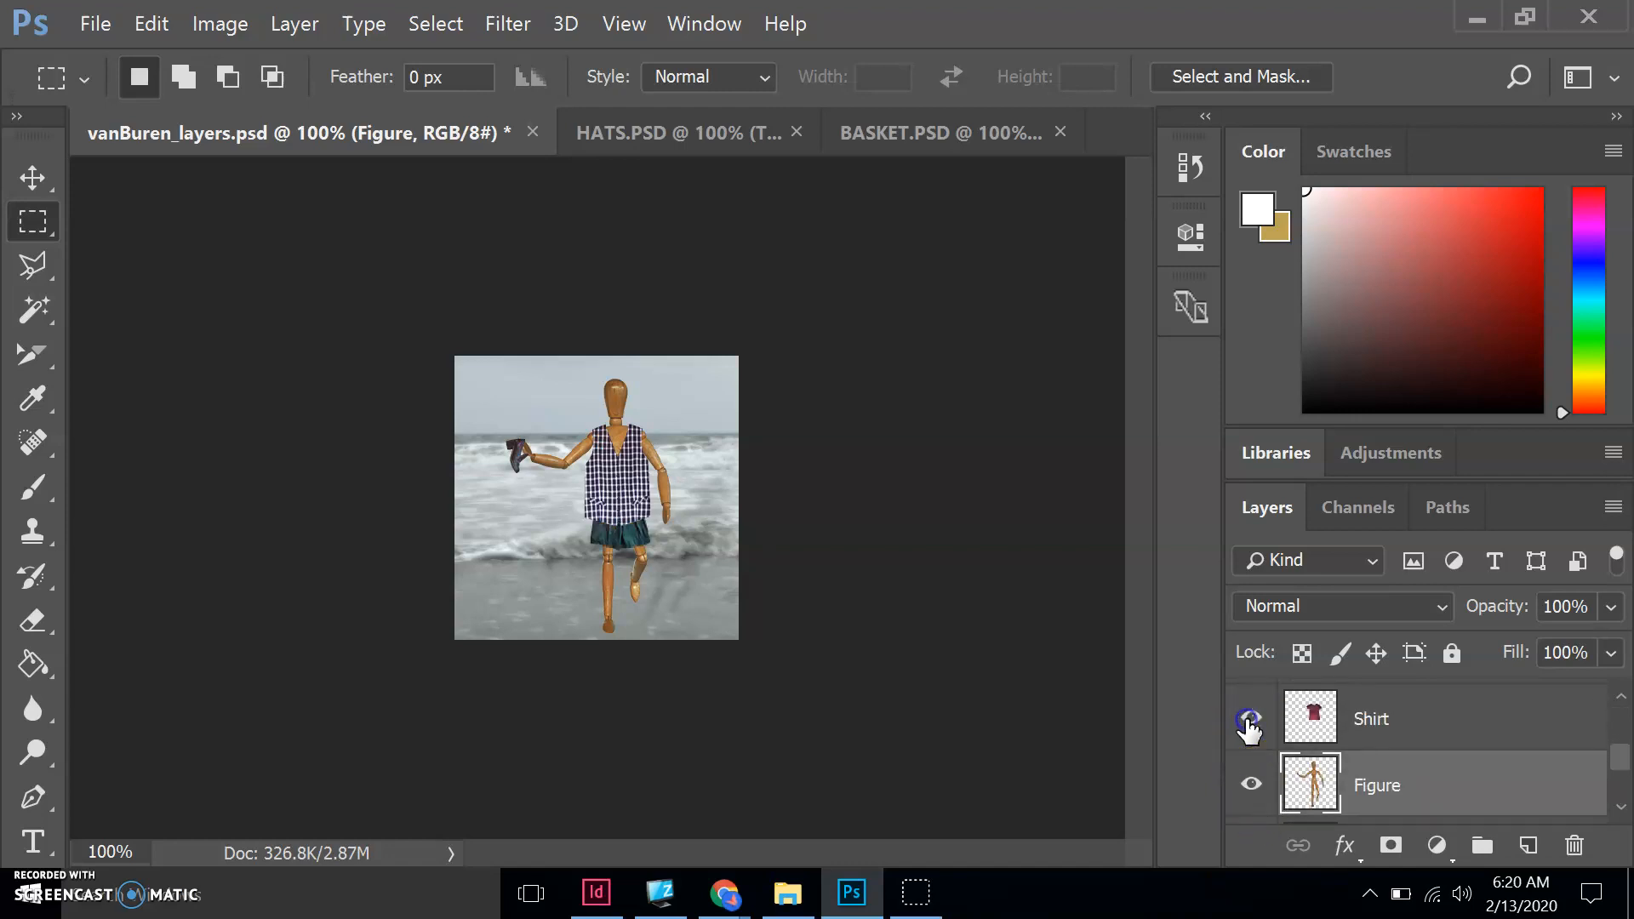
left_click(1249, 723)
scroll(1251, 757, "down", 2)
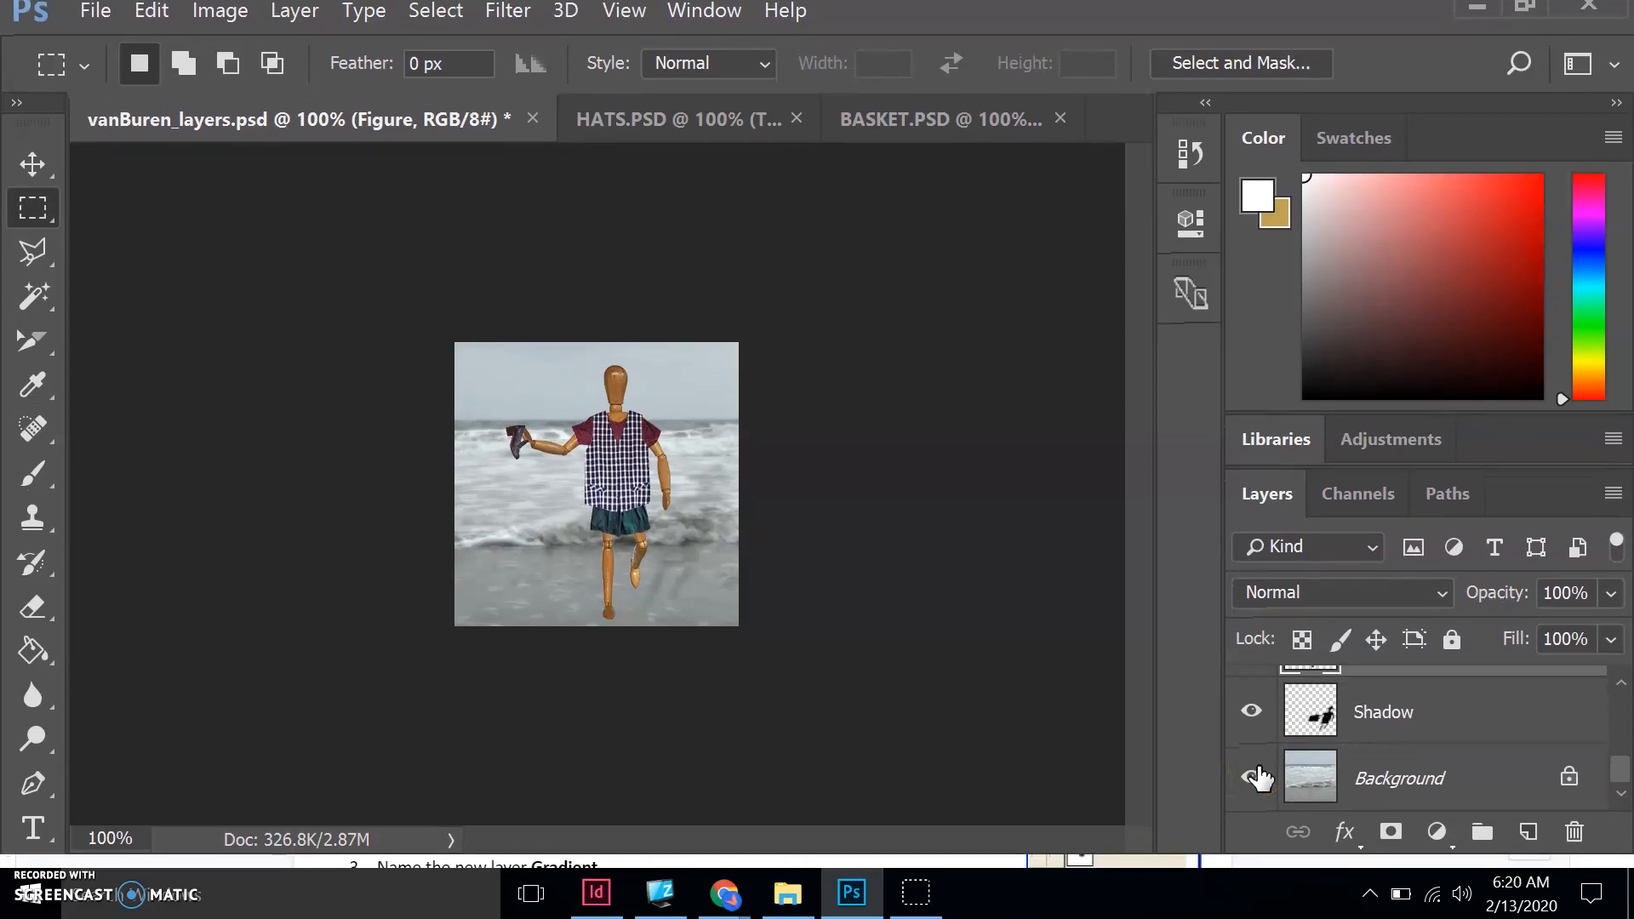
scroll(1258, 777, "up", 5)
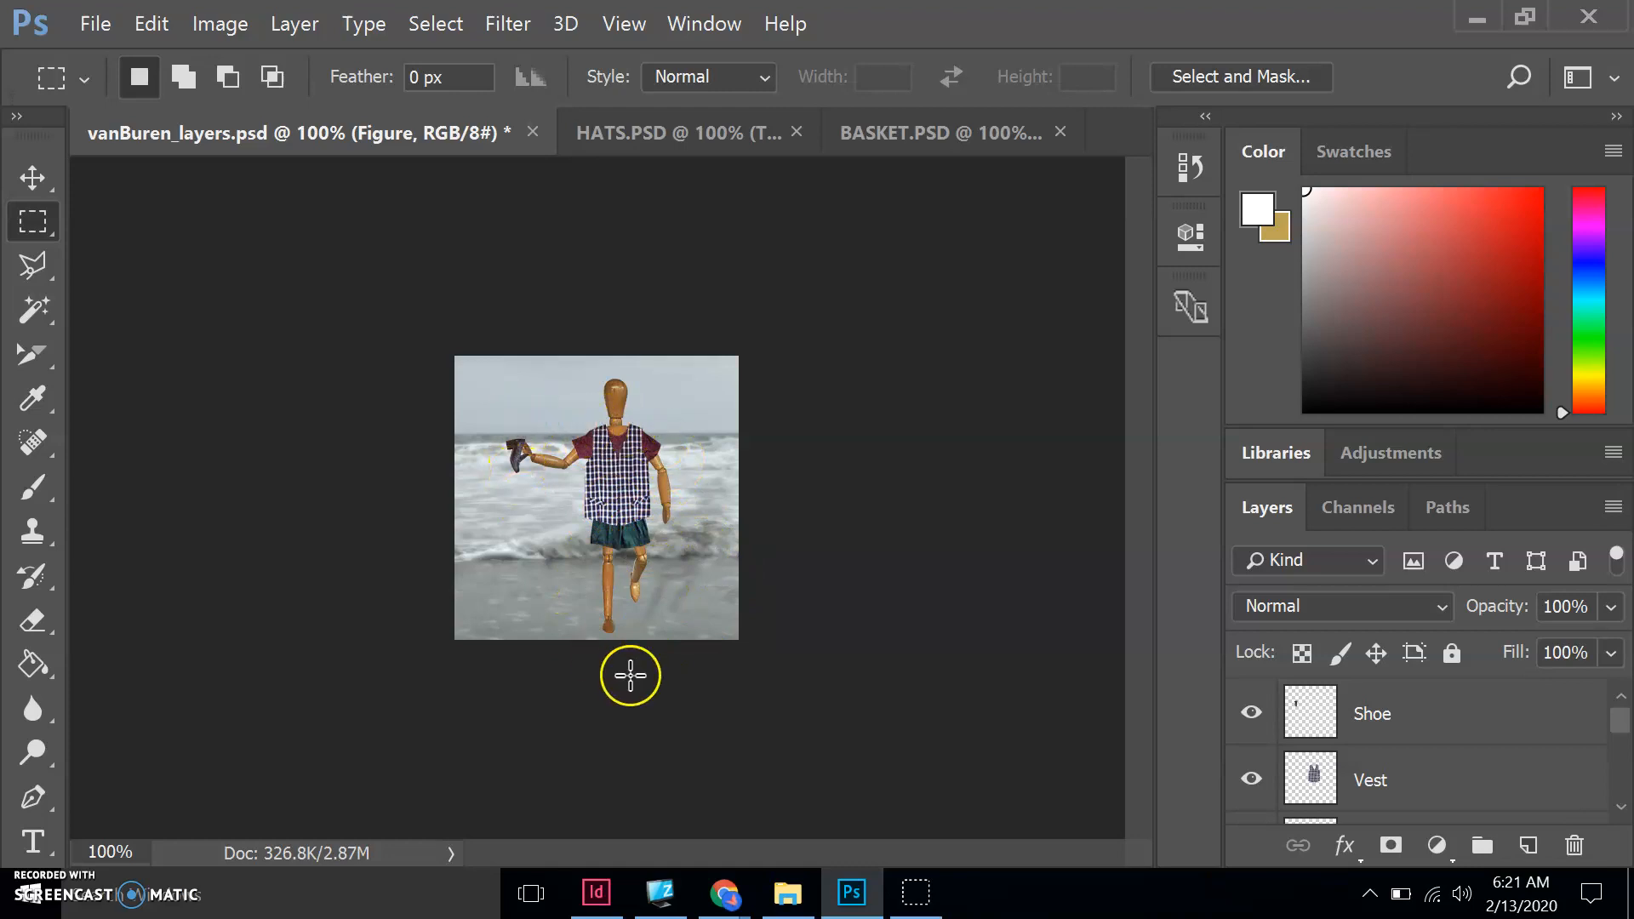
Return to the layers lesson document in Chrome and read the instruction on moving the Shirt layer above Pants
mouse_move(725, 893)
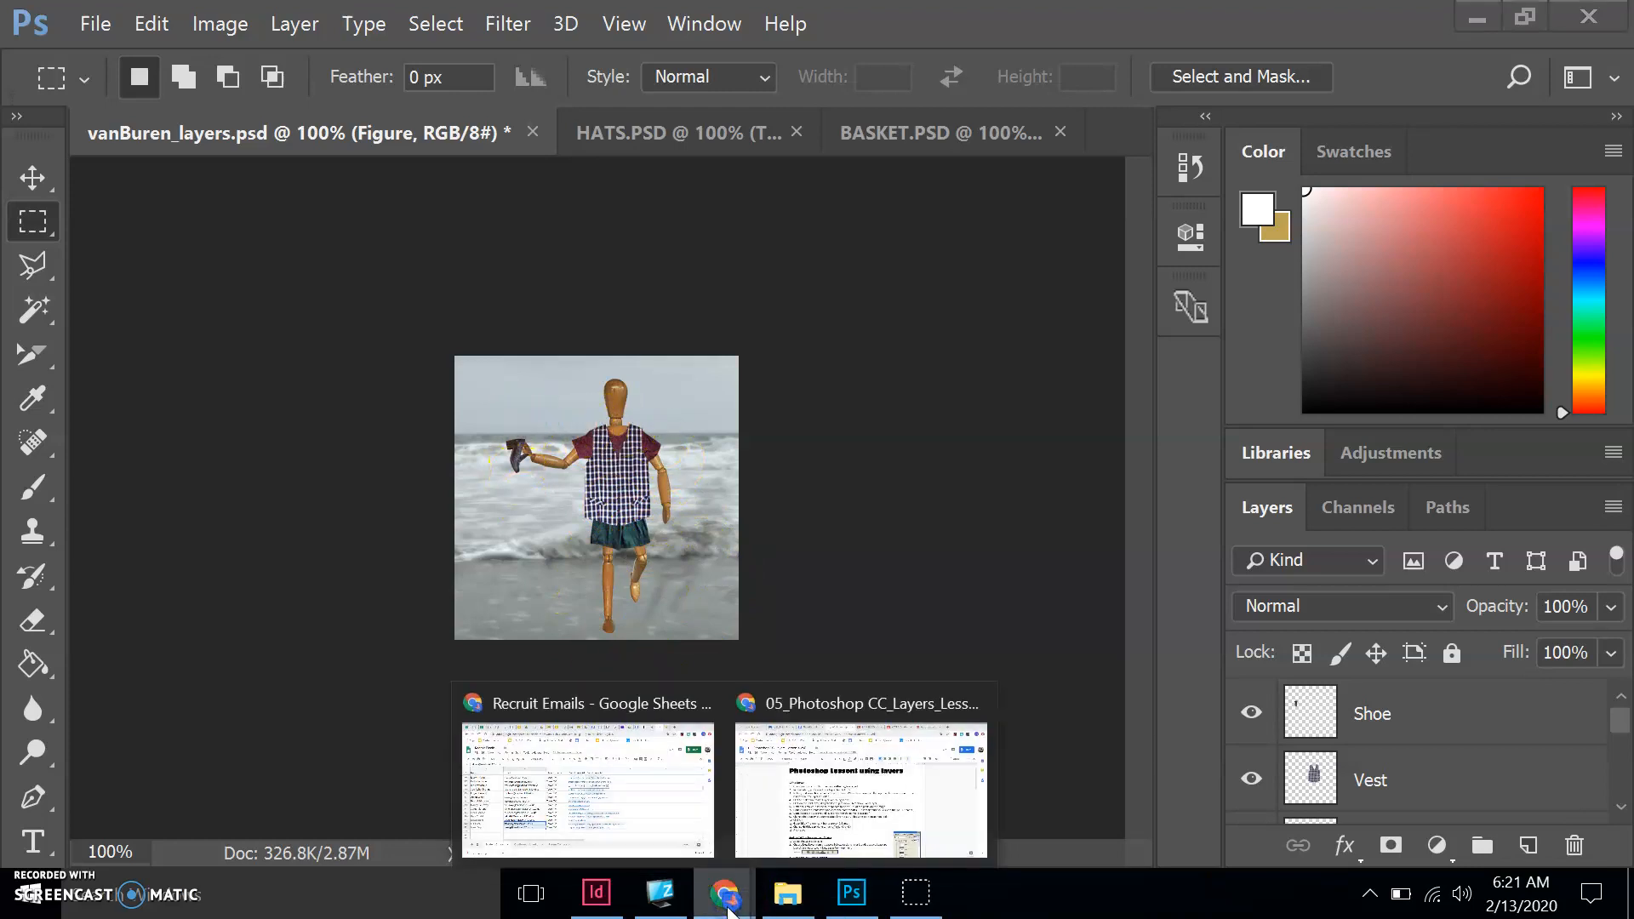
left_click(827, 822)
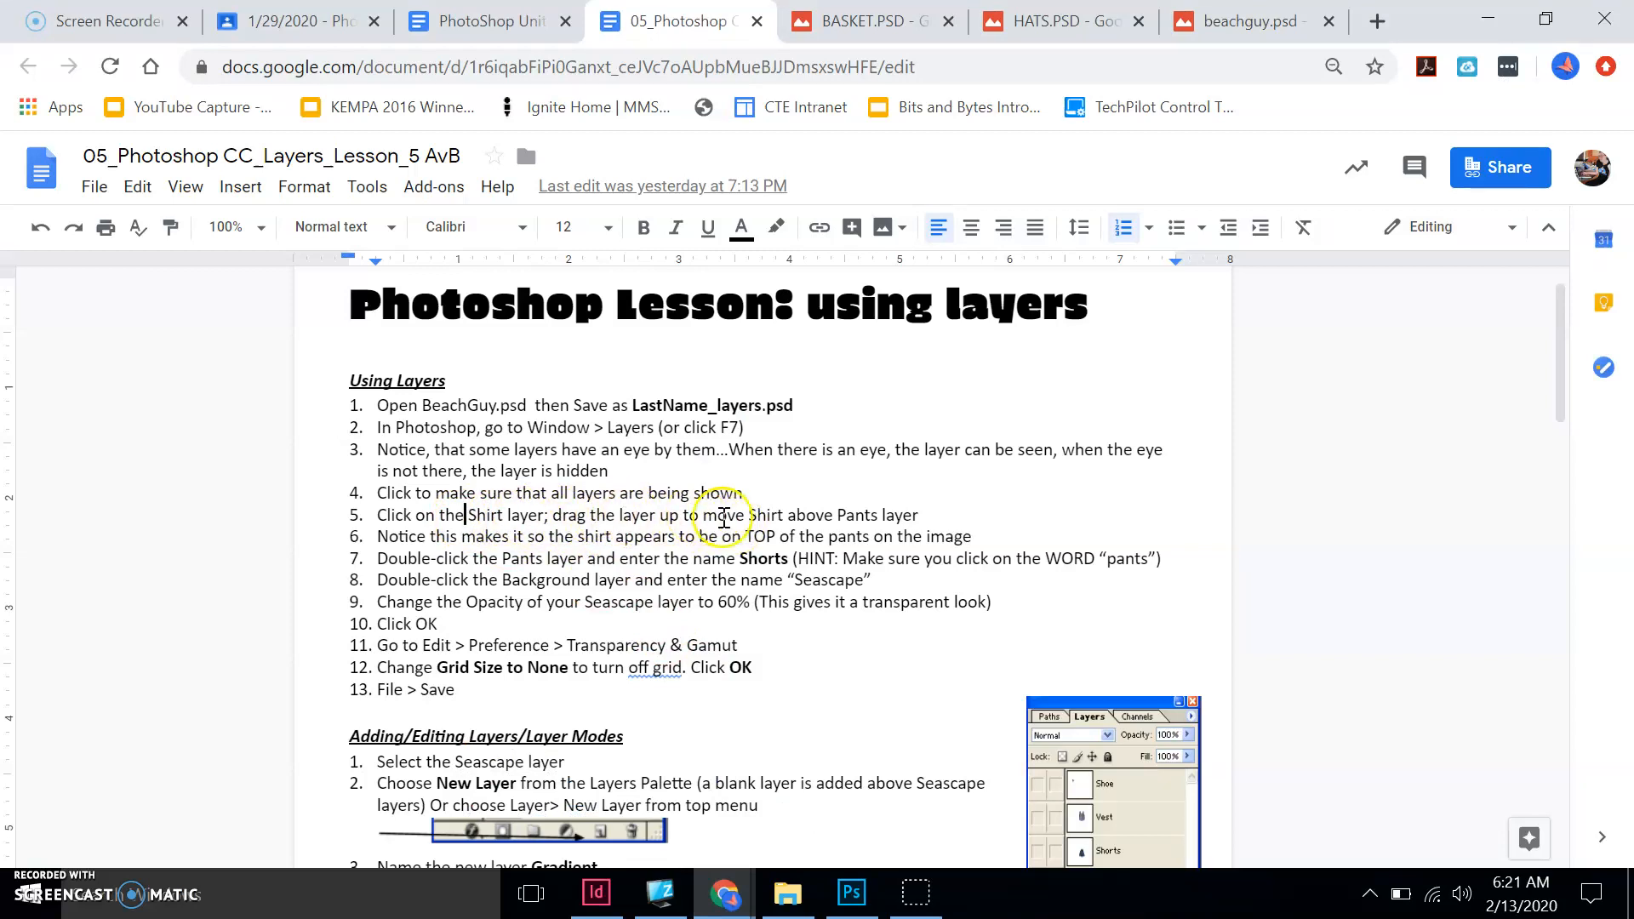
Switch to Photoshop, make more room for the layer list and move the Shirt layer above Pants
left_click(849, 904)
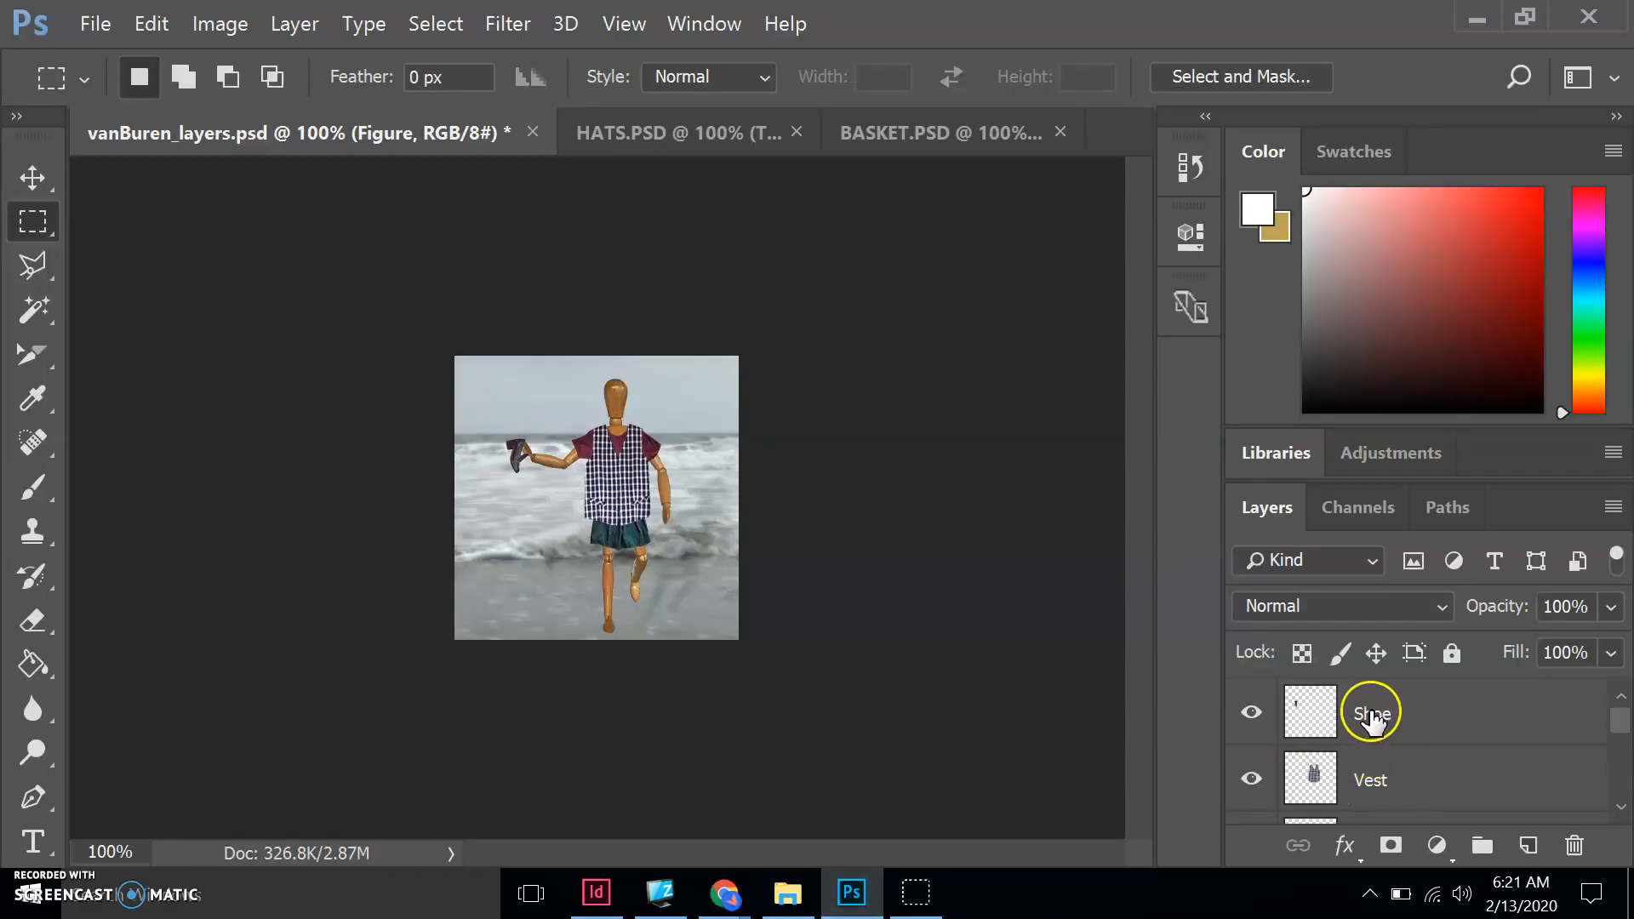
scroll(1374, 790, "down", 3)
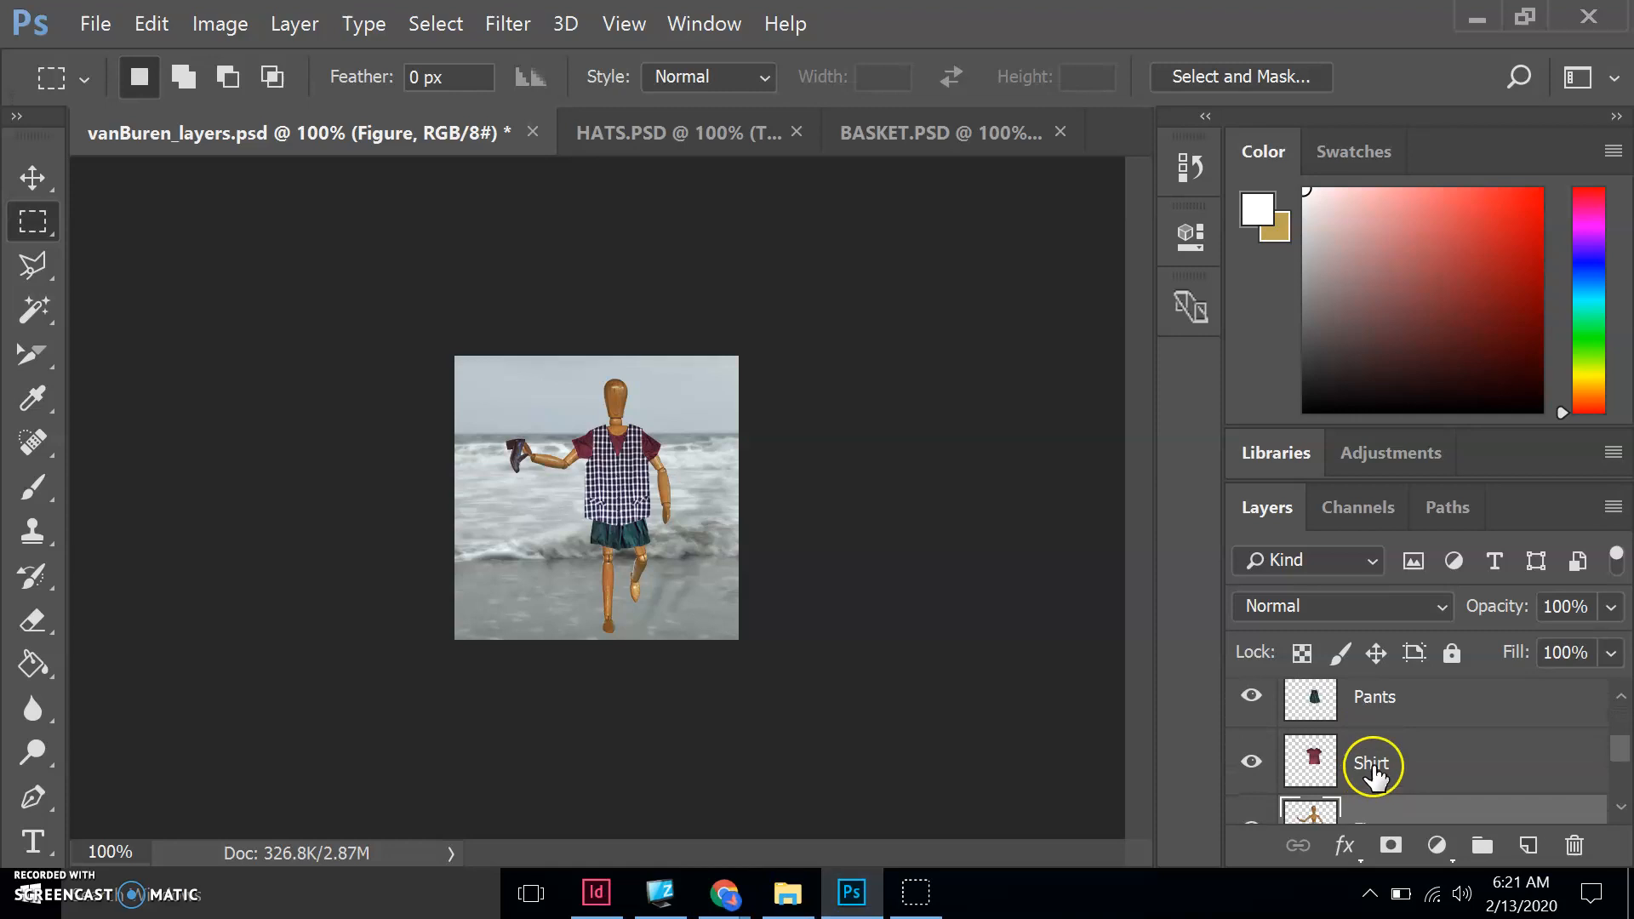
left_click(1385, 770)
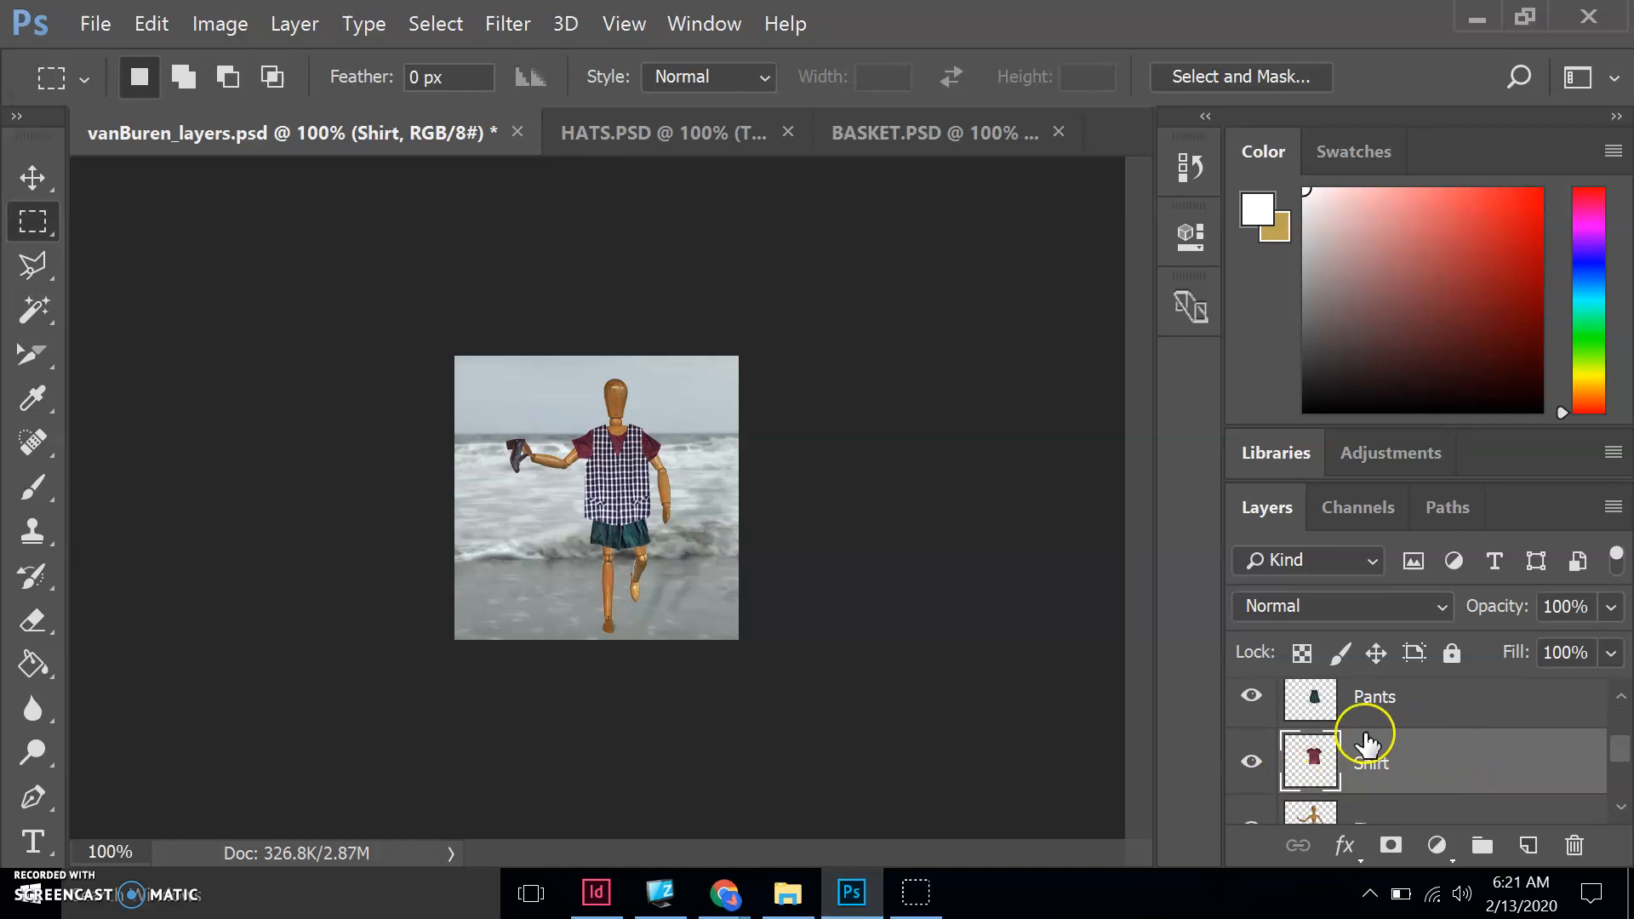
left_click_drag(1322, 770, 1302, 698)
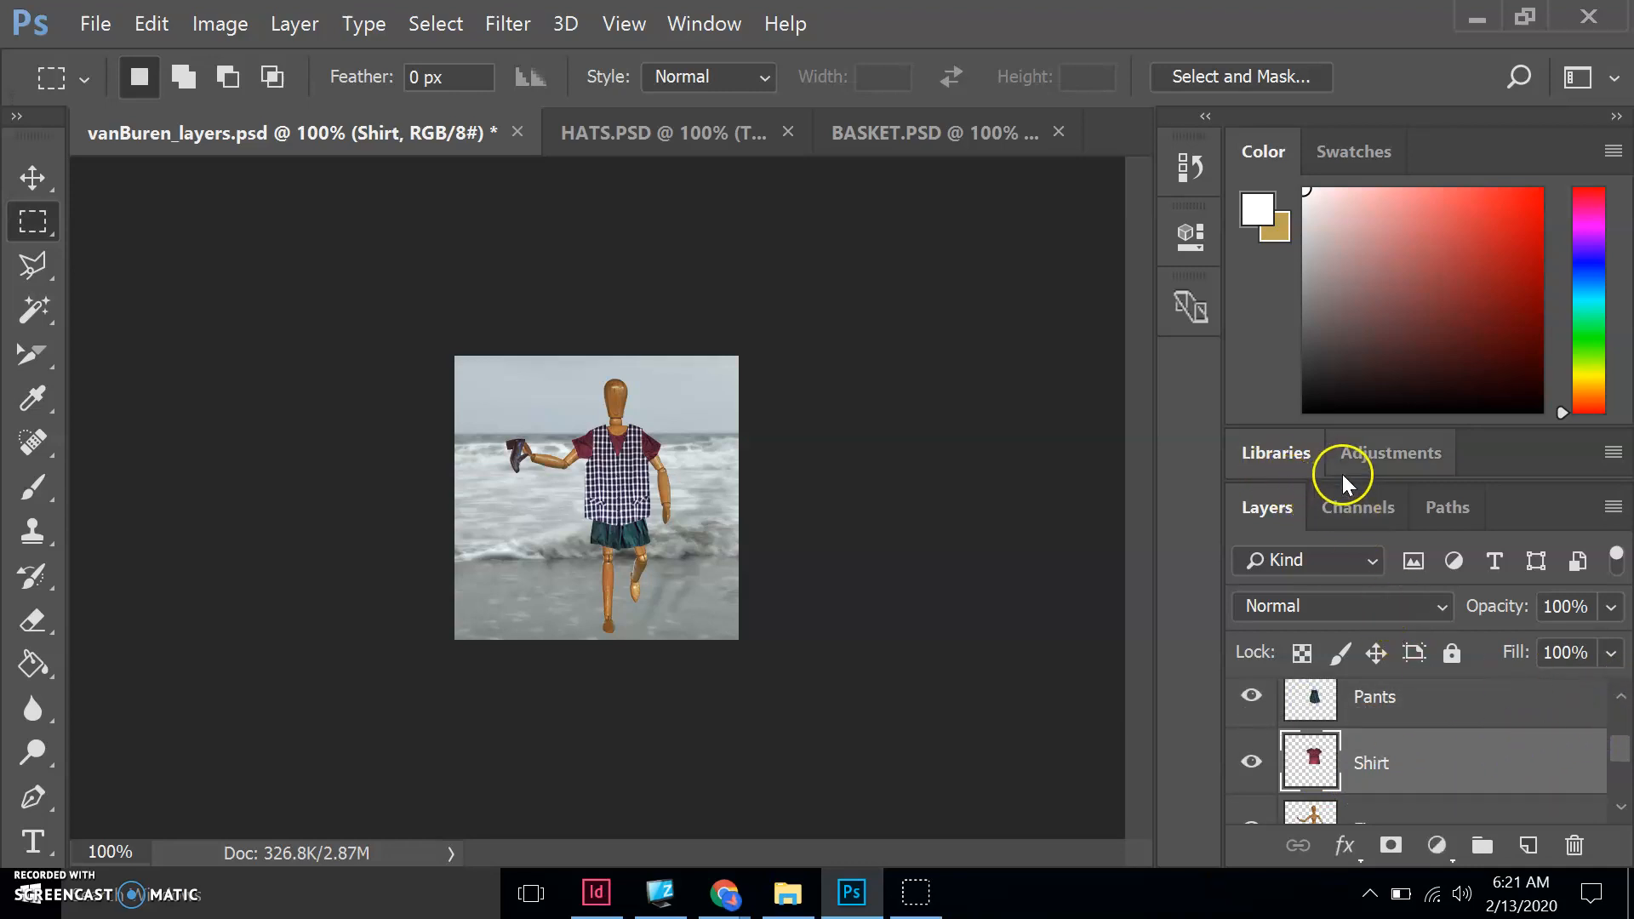
left_click_drag(1340, 476, 1306, 351)
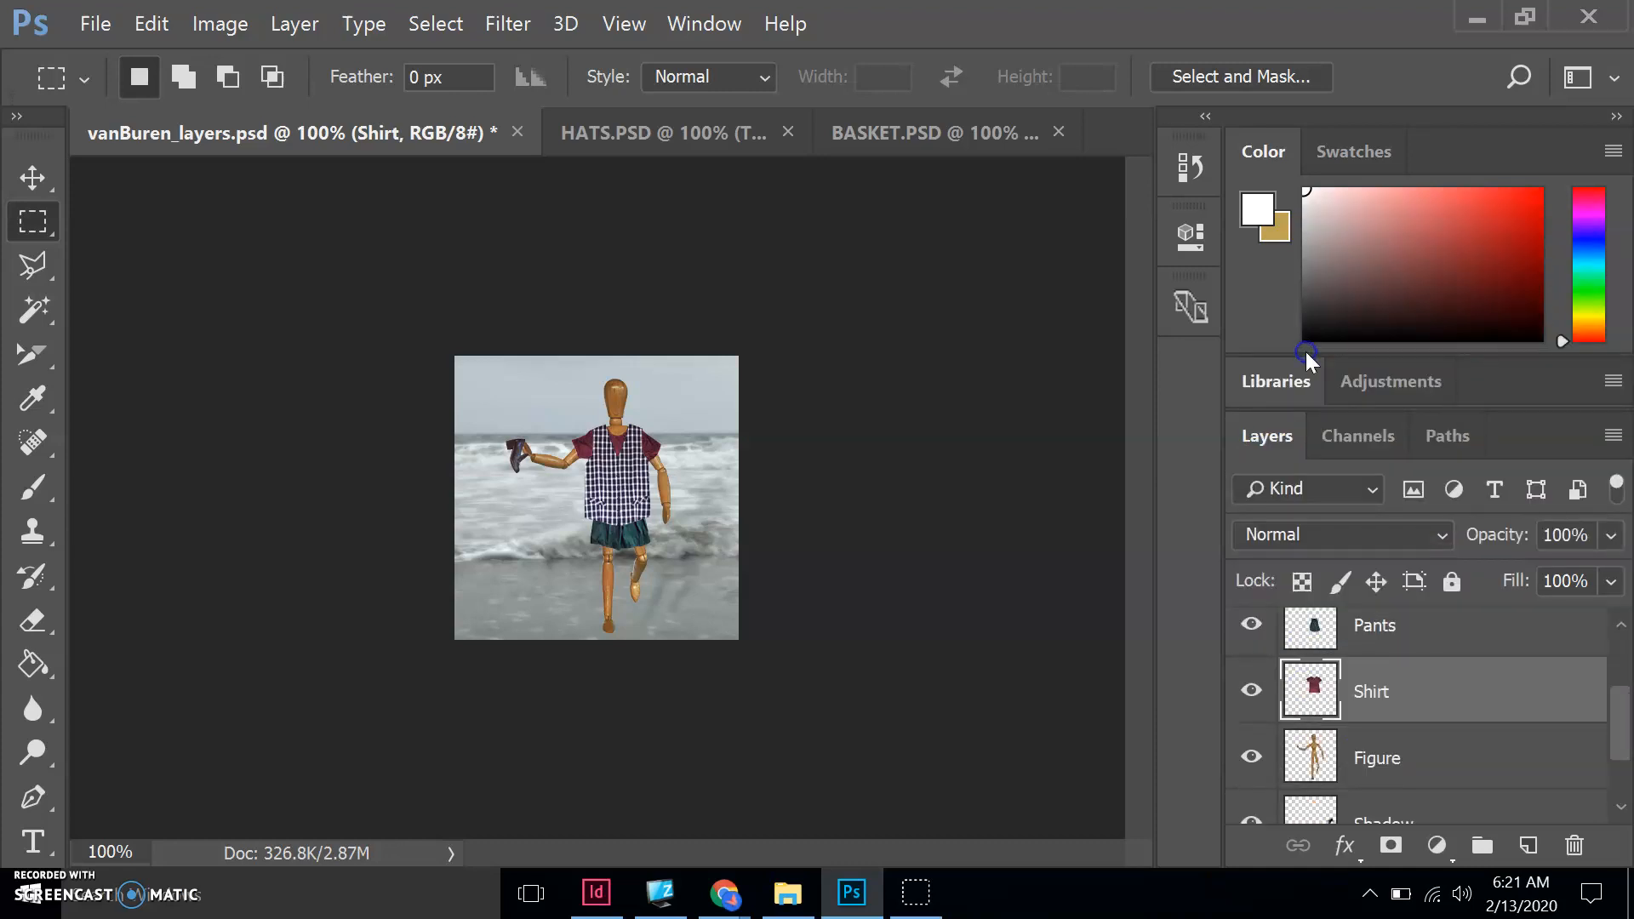
left_click_drag(1309, 693, 1293, 621)
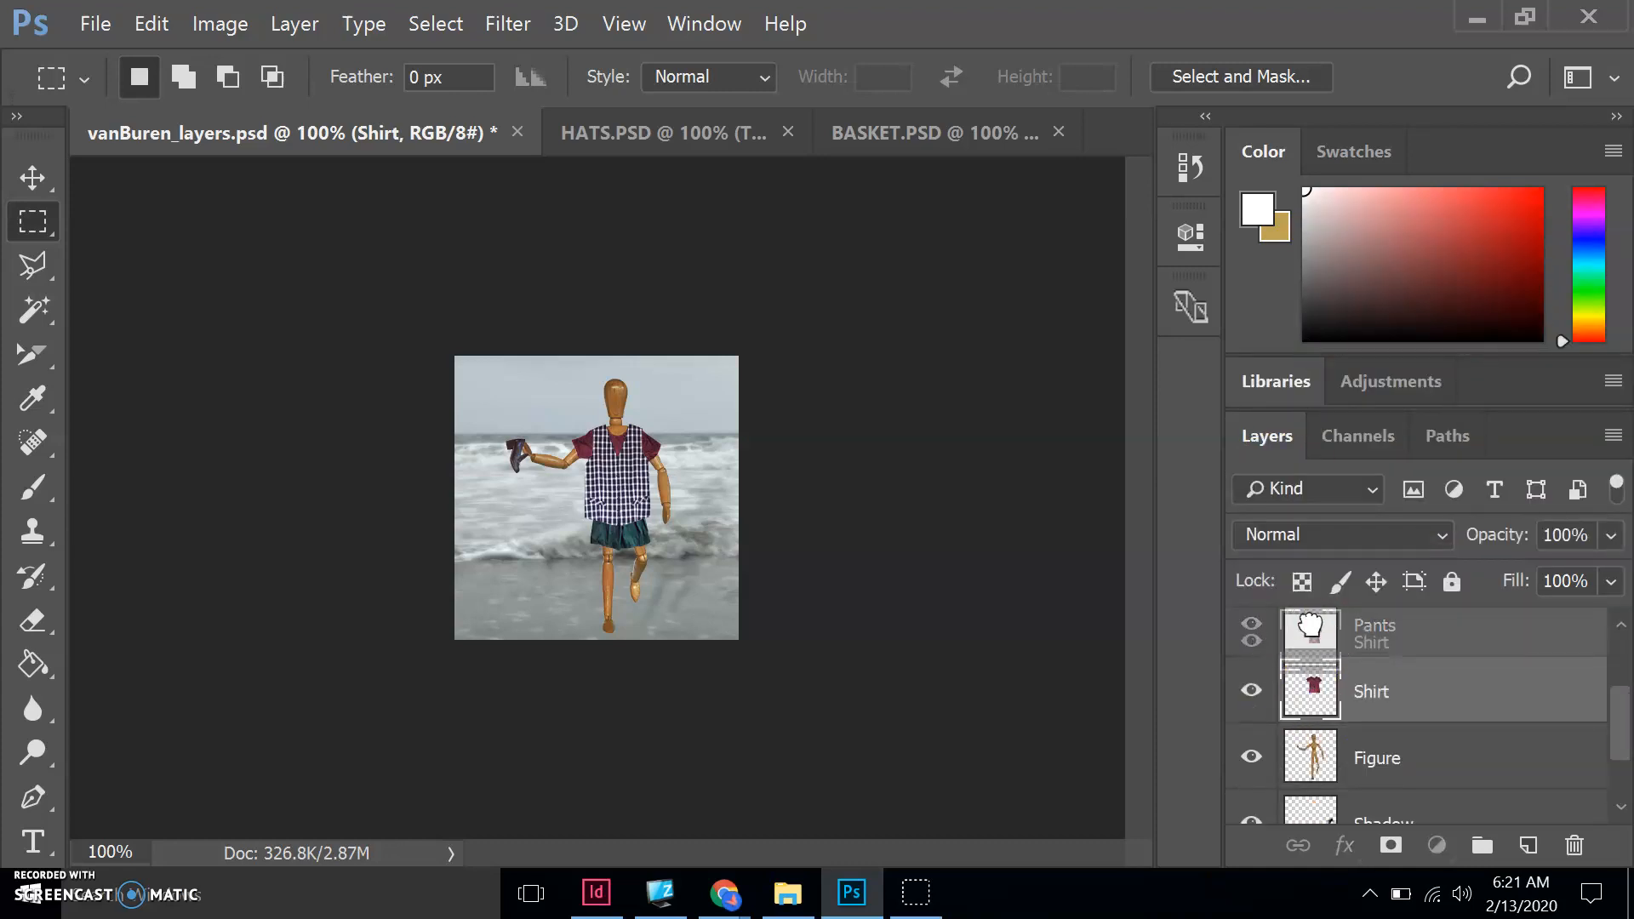
left_click_drag(1299, 598, 1306, 713)
left_click_drag(1312, 788, 1302, 681)
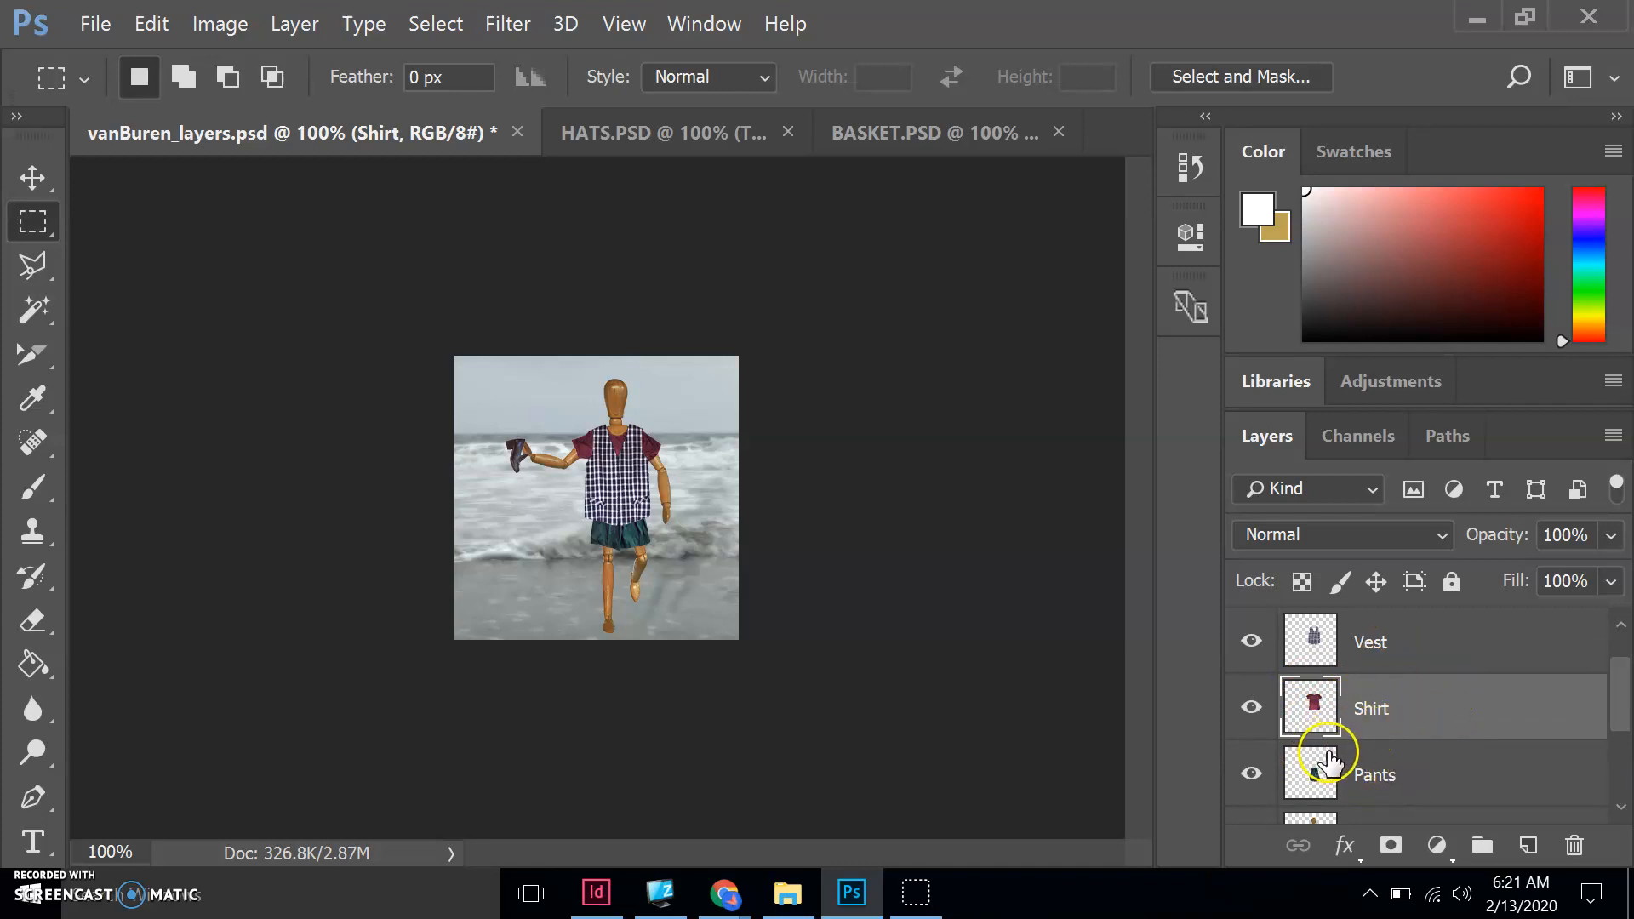
Hide the Vest layer briefly to check how the shirt overlaps the pants, and show it again
left_click(1317, 770)
left_click(1306, 731)
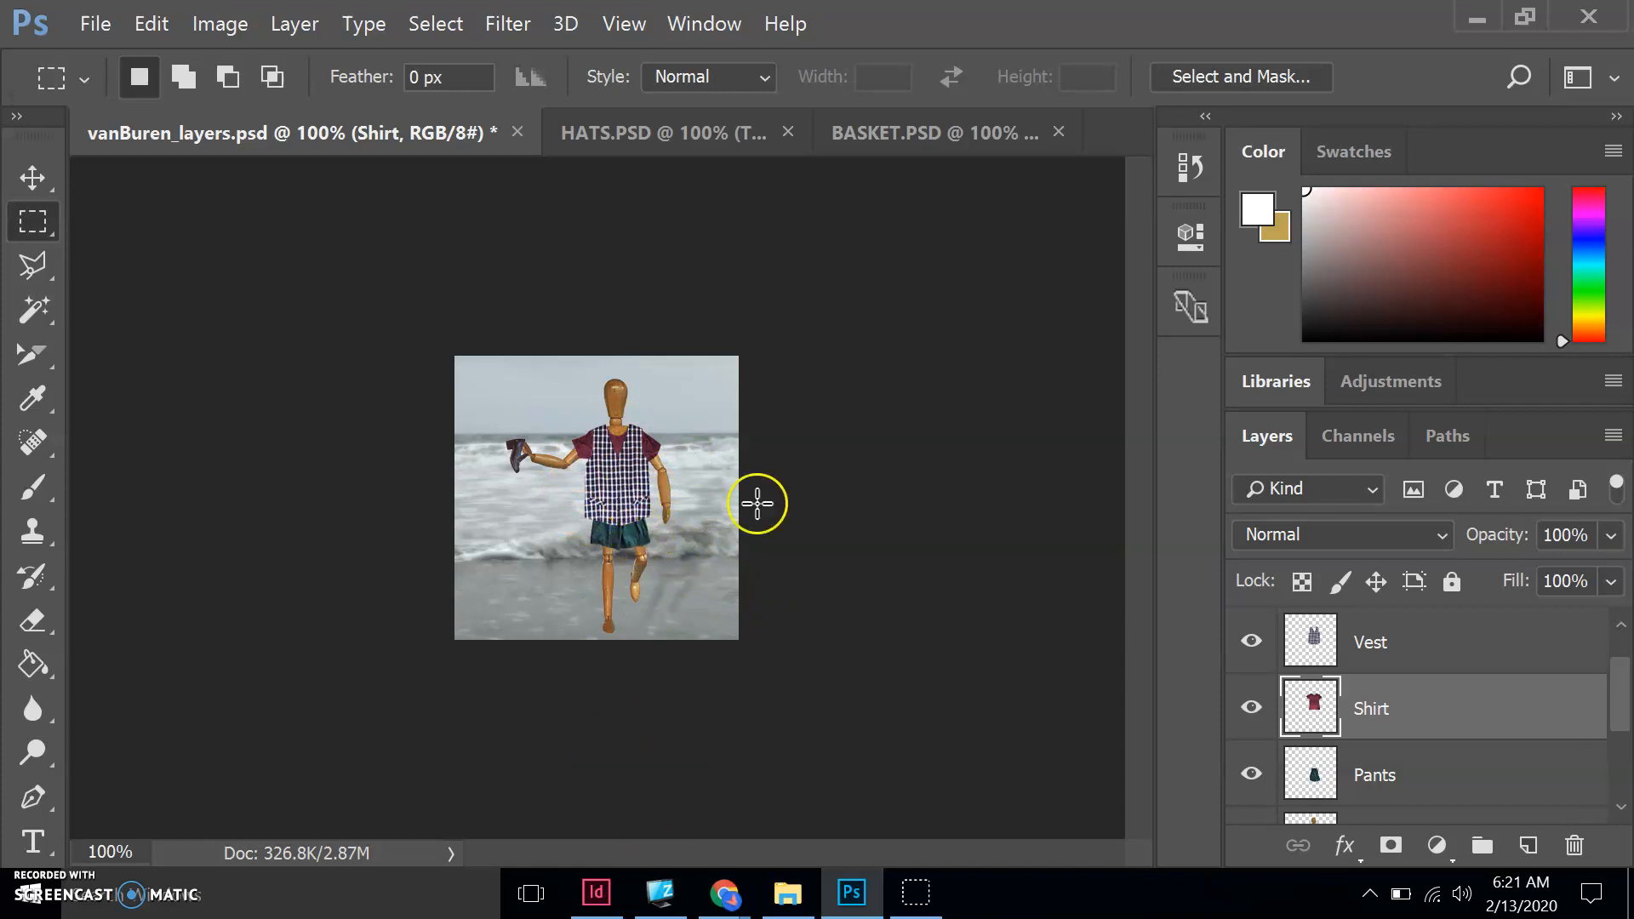
left_click(1258, 647)
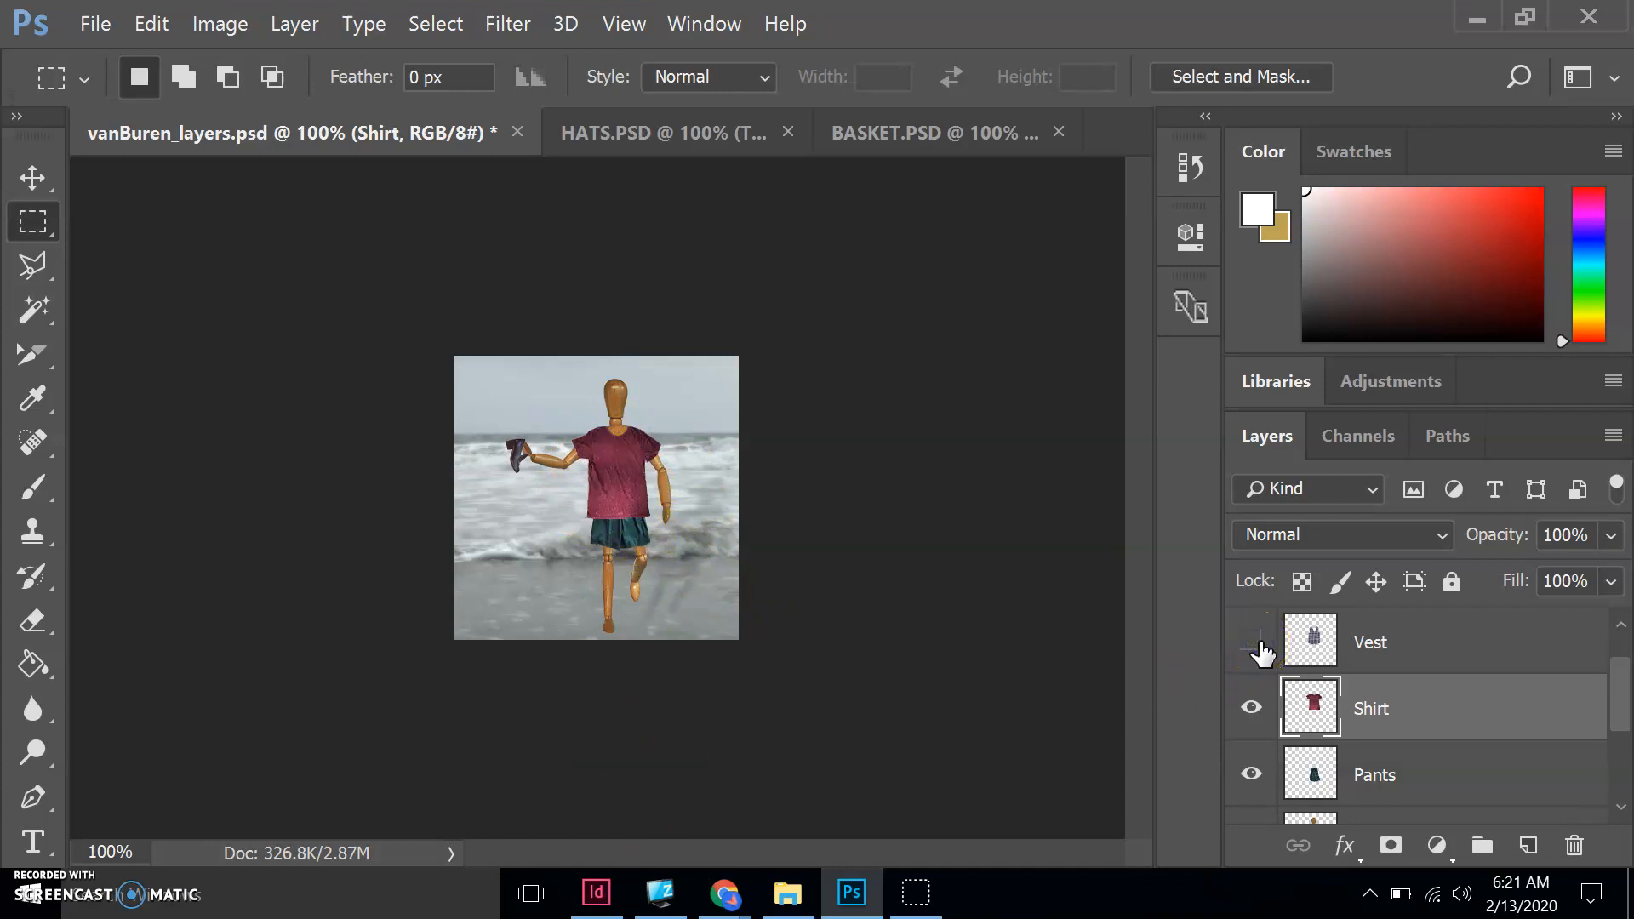
left_click(1253, 643)
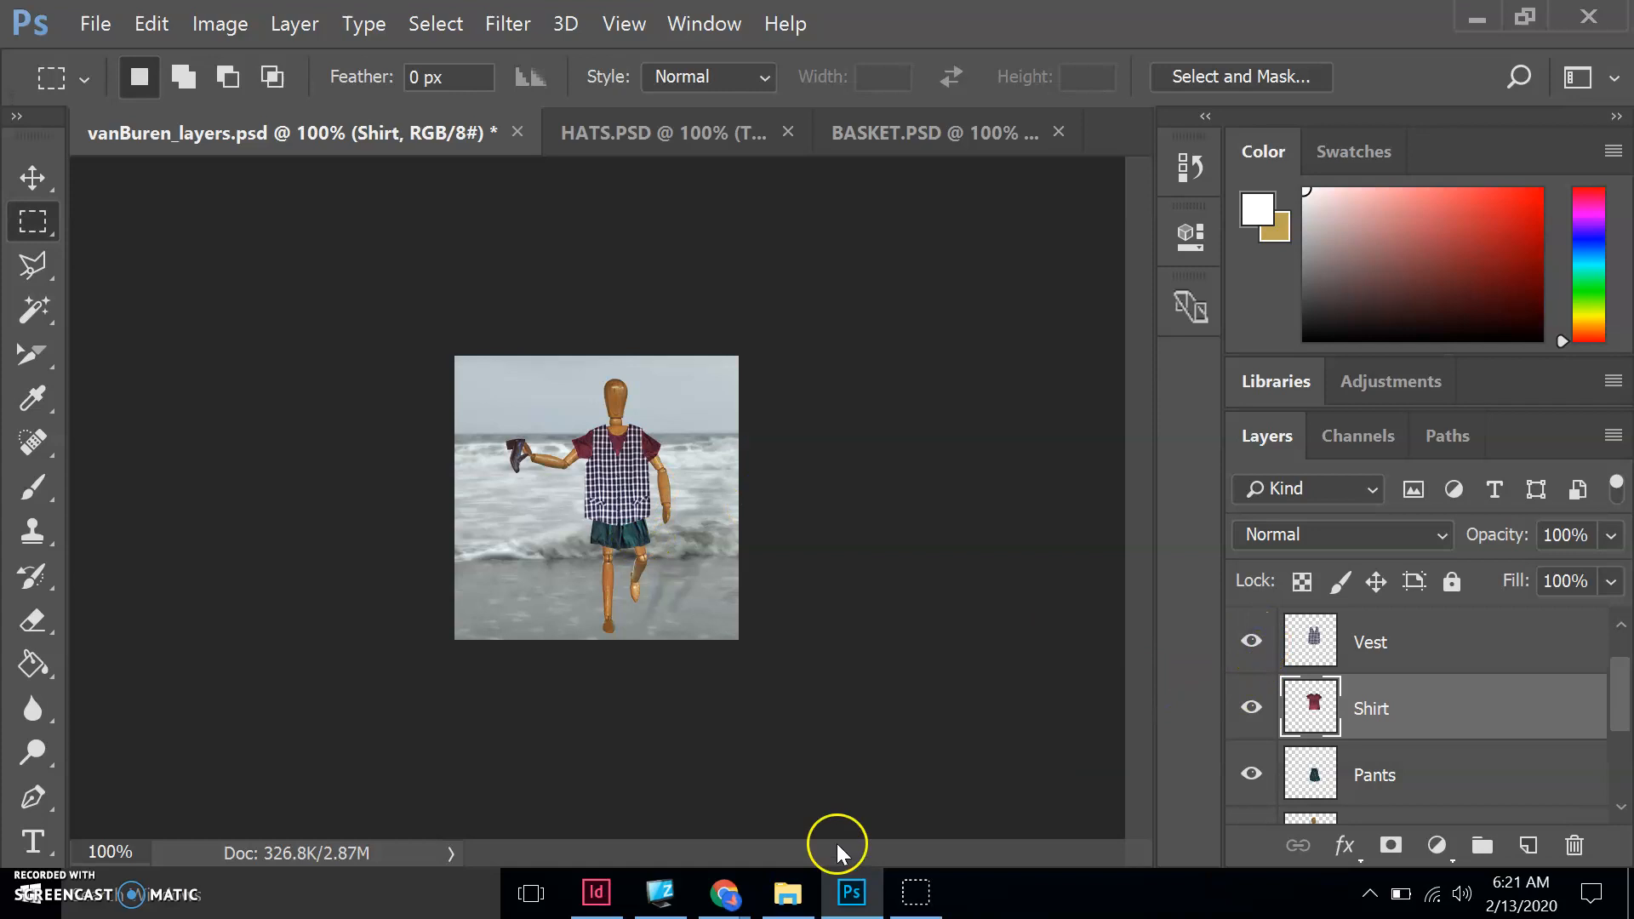
Read the renaming instruction in the lesson document in Chrome, and rename the Pants layer as Shorts in Photoshop
mouse_move(724, 892)
left_click(830, 779)
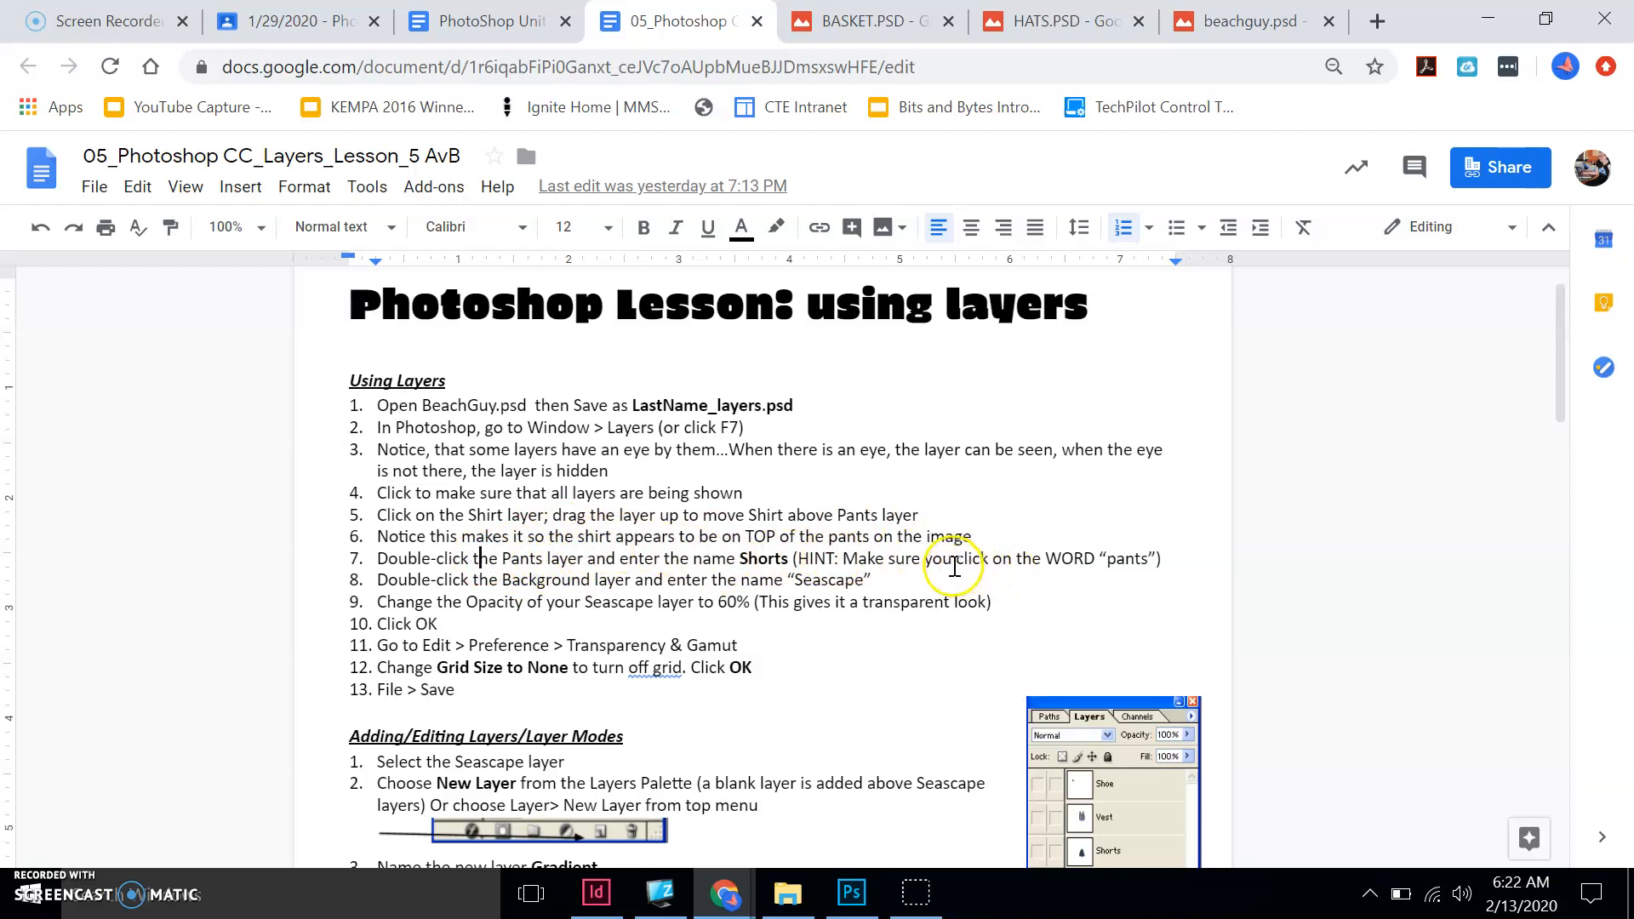
left_click(859, 905)
scroll(1397, 690, "down", 1)
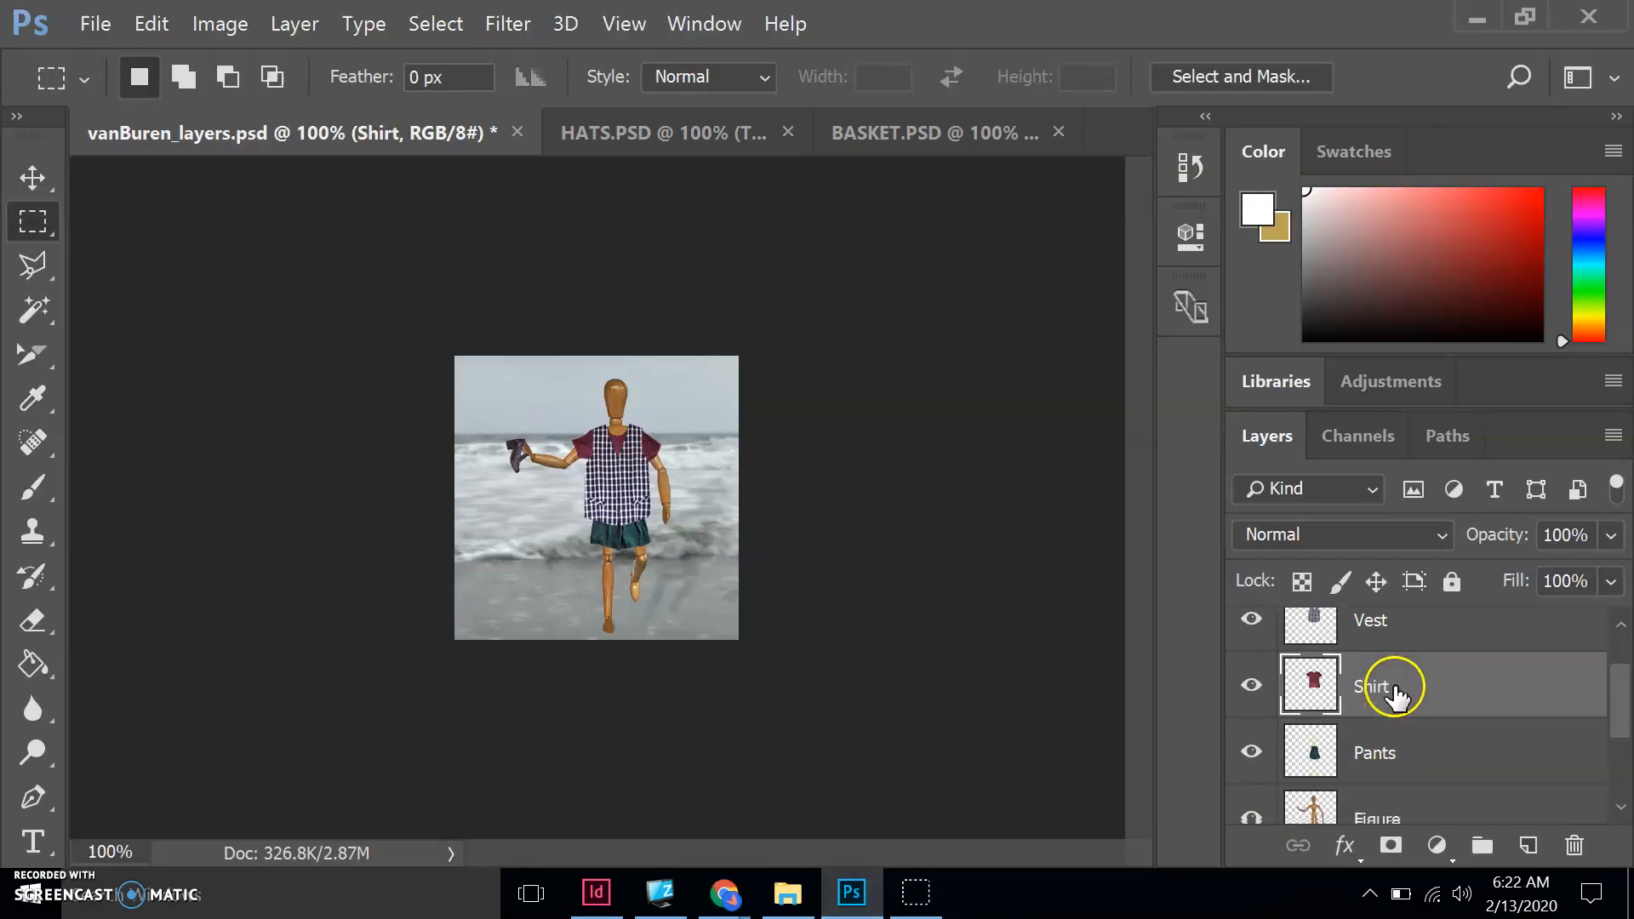
scroll(1397, 694, "down", 1)
left_click(1382, 723)
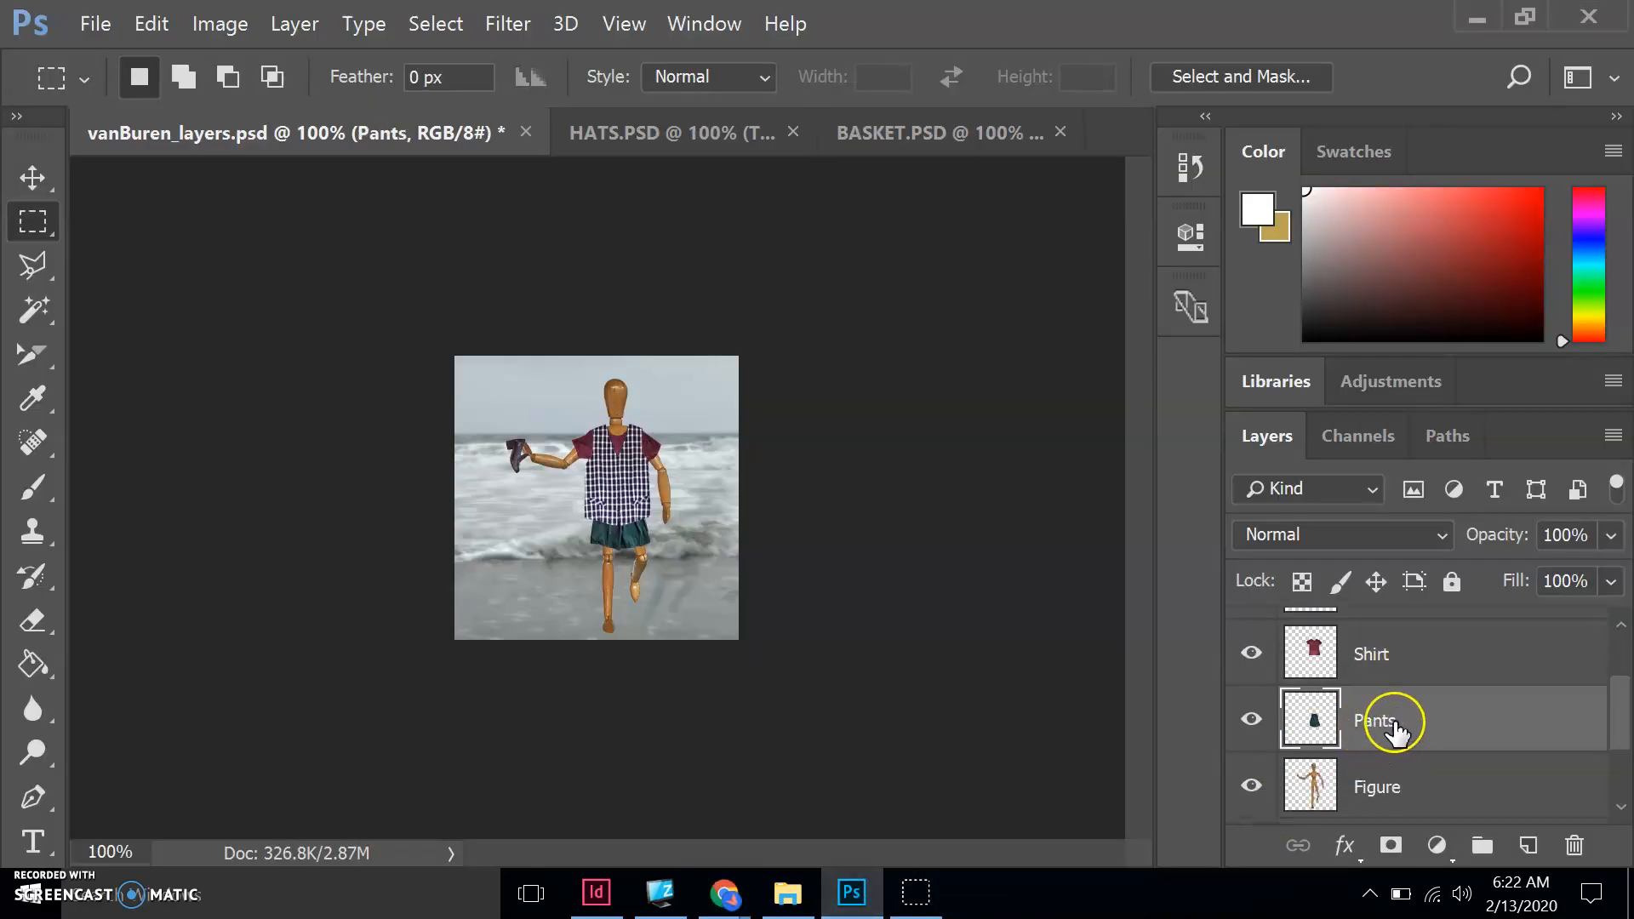
double_click(1381, 723)
left_click(1311, 717)
left_click(1322, 651)
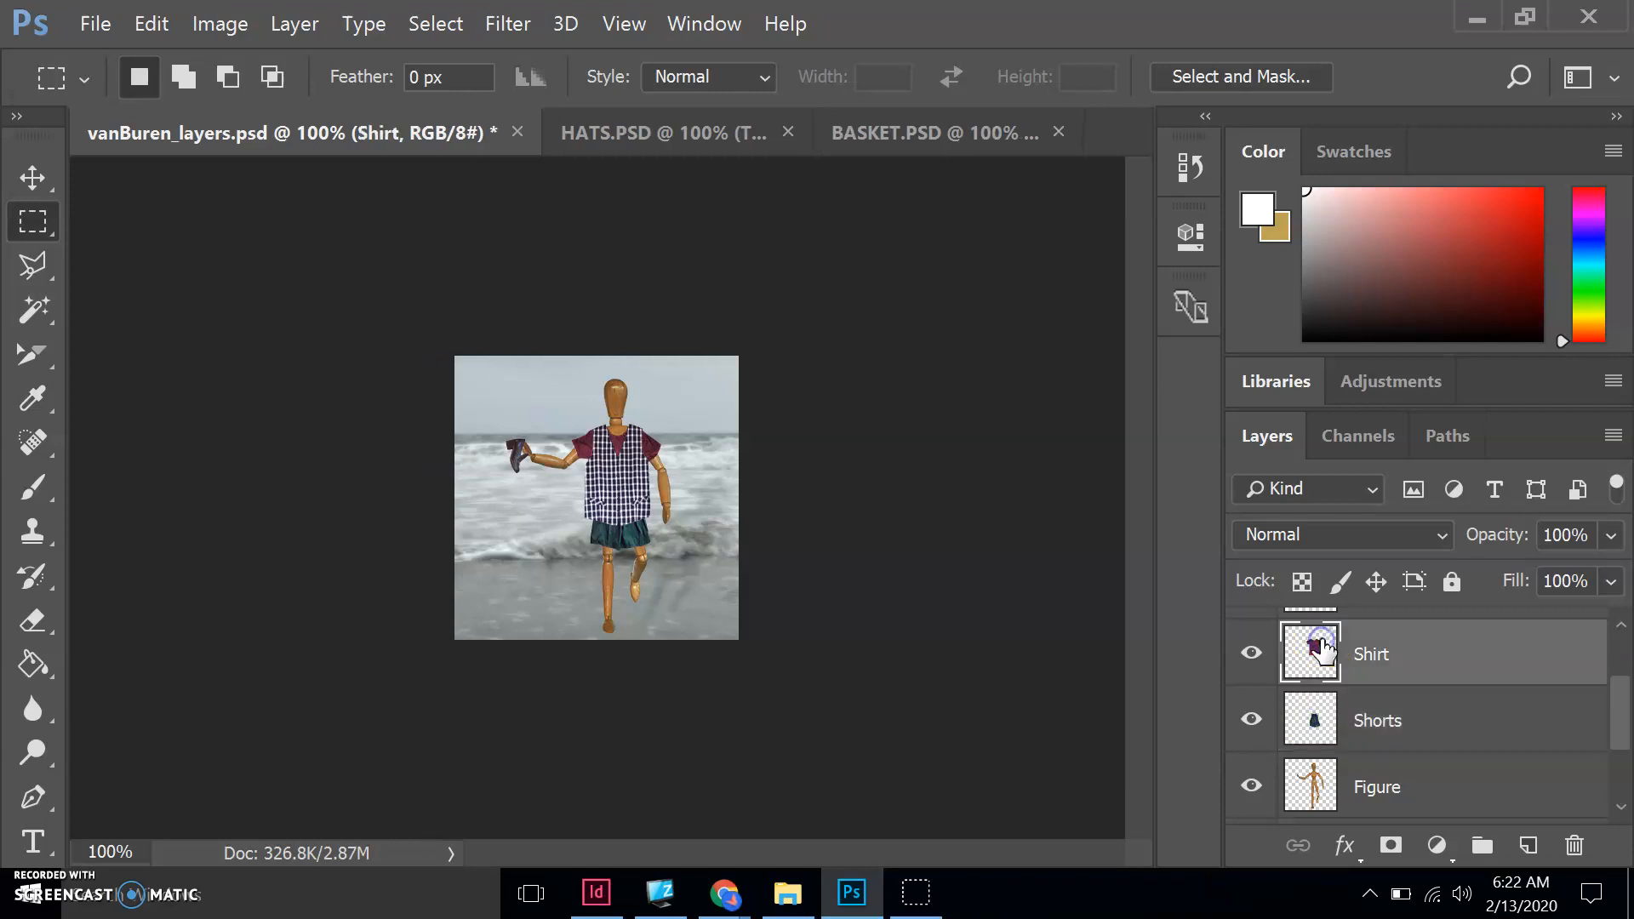
Move the Shorts layer above Shirt and hide the Vest layer to view the changed stacking
left_click(1311, 721)
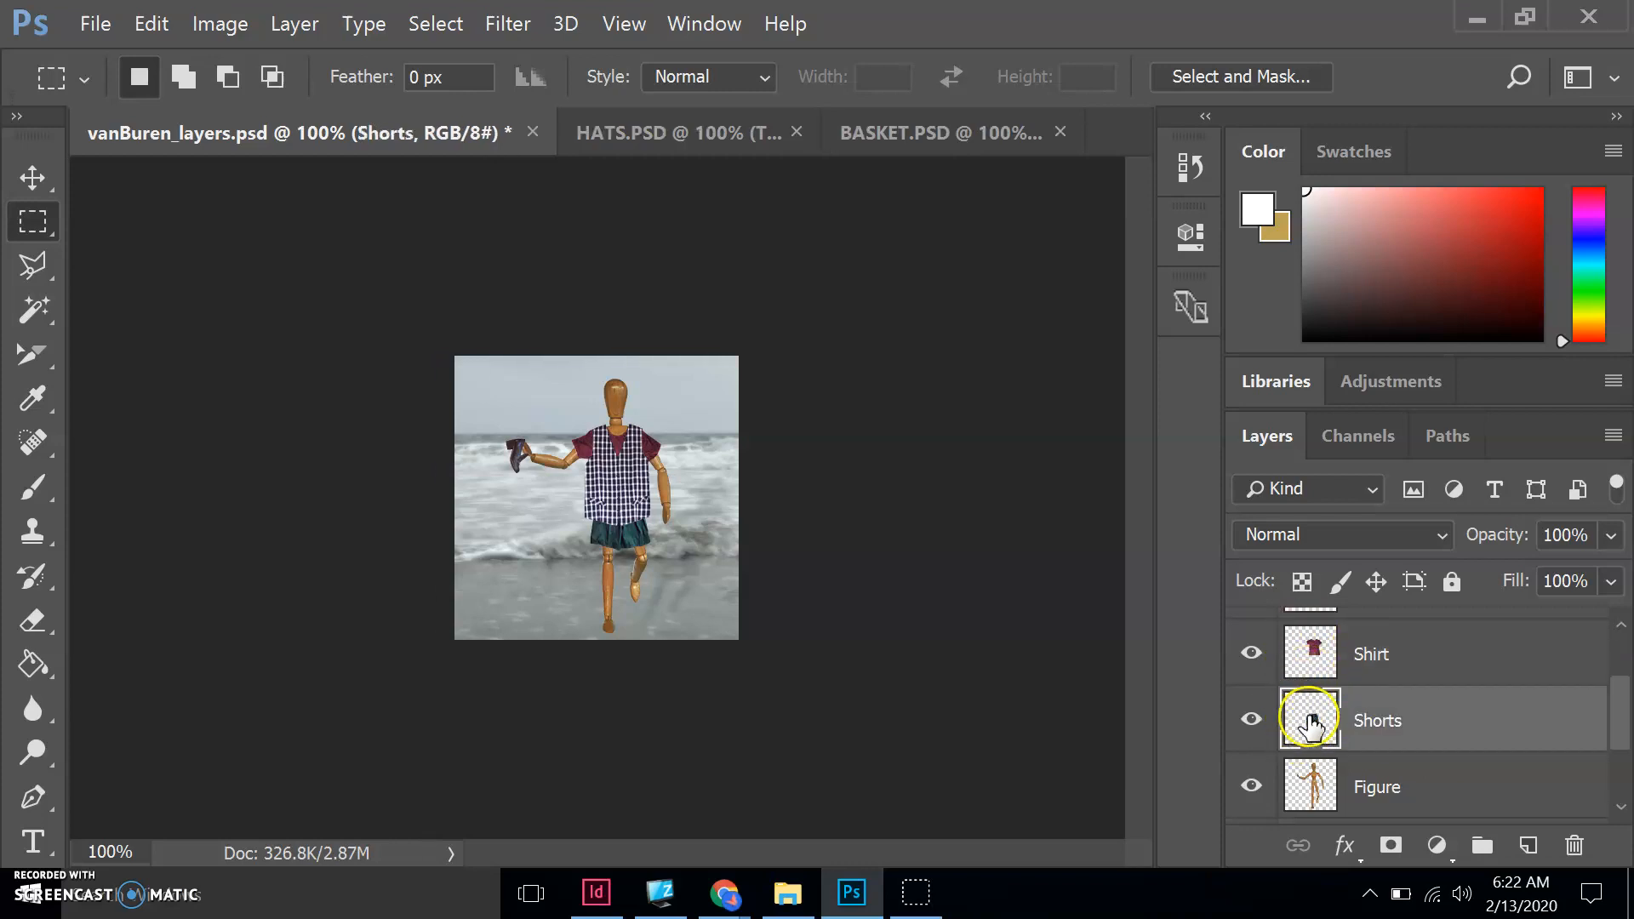
left_click_drag(1313, 724, 1311, 647)
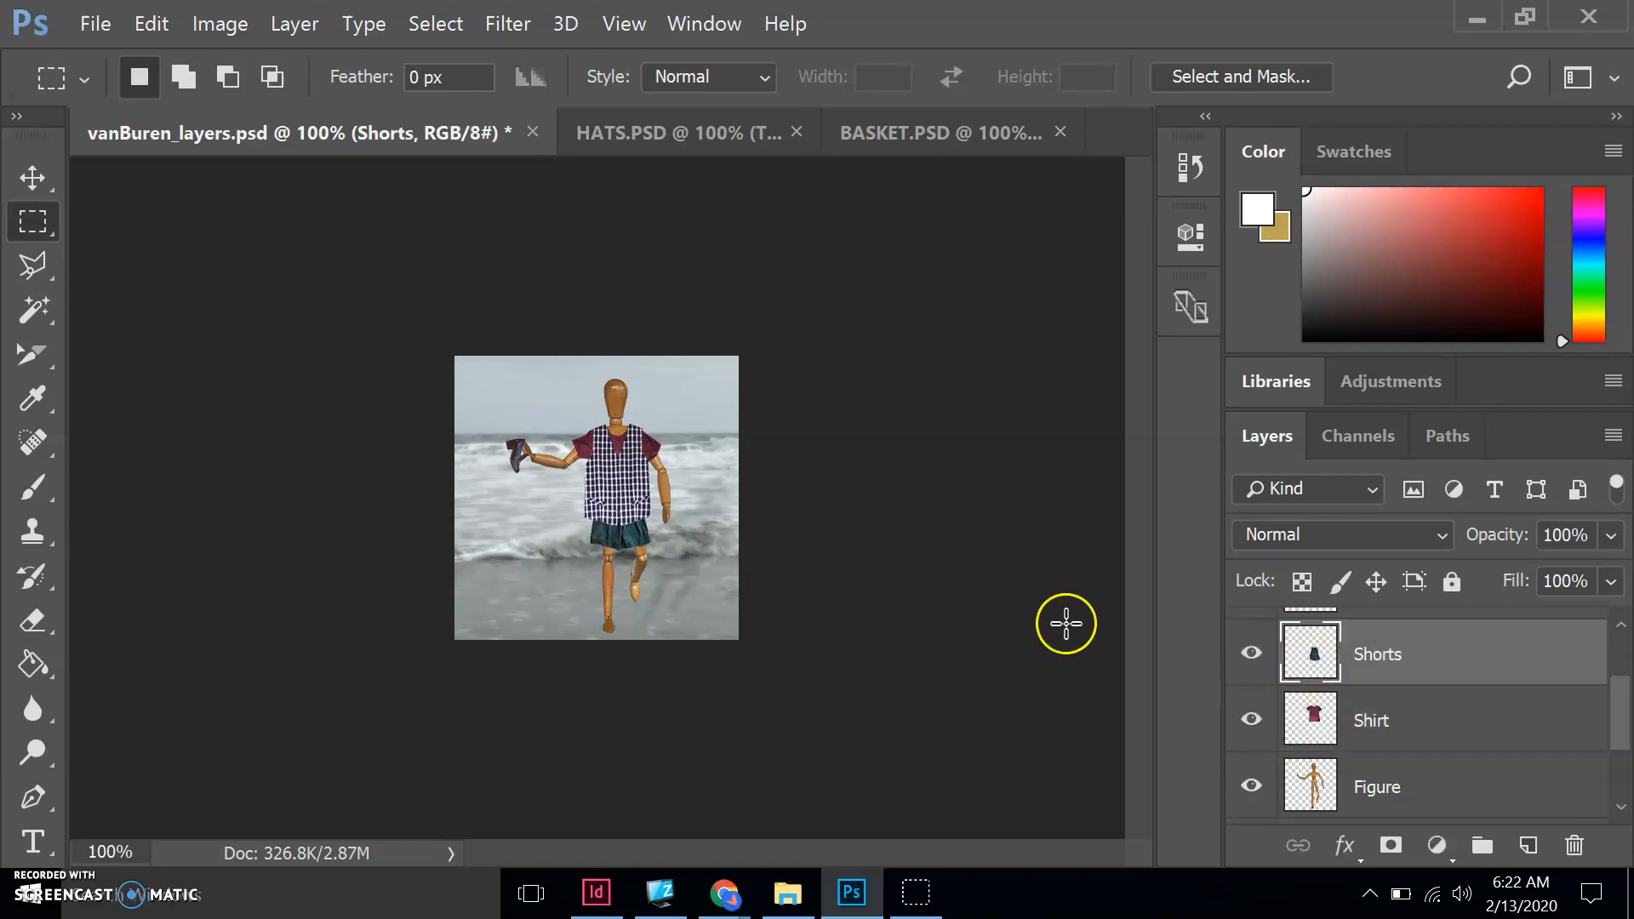
scroll(1292, 662, "up", 2)
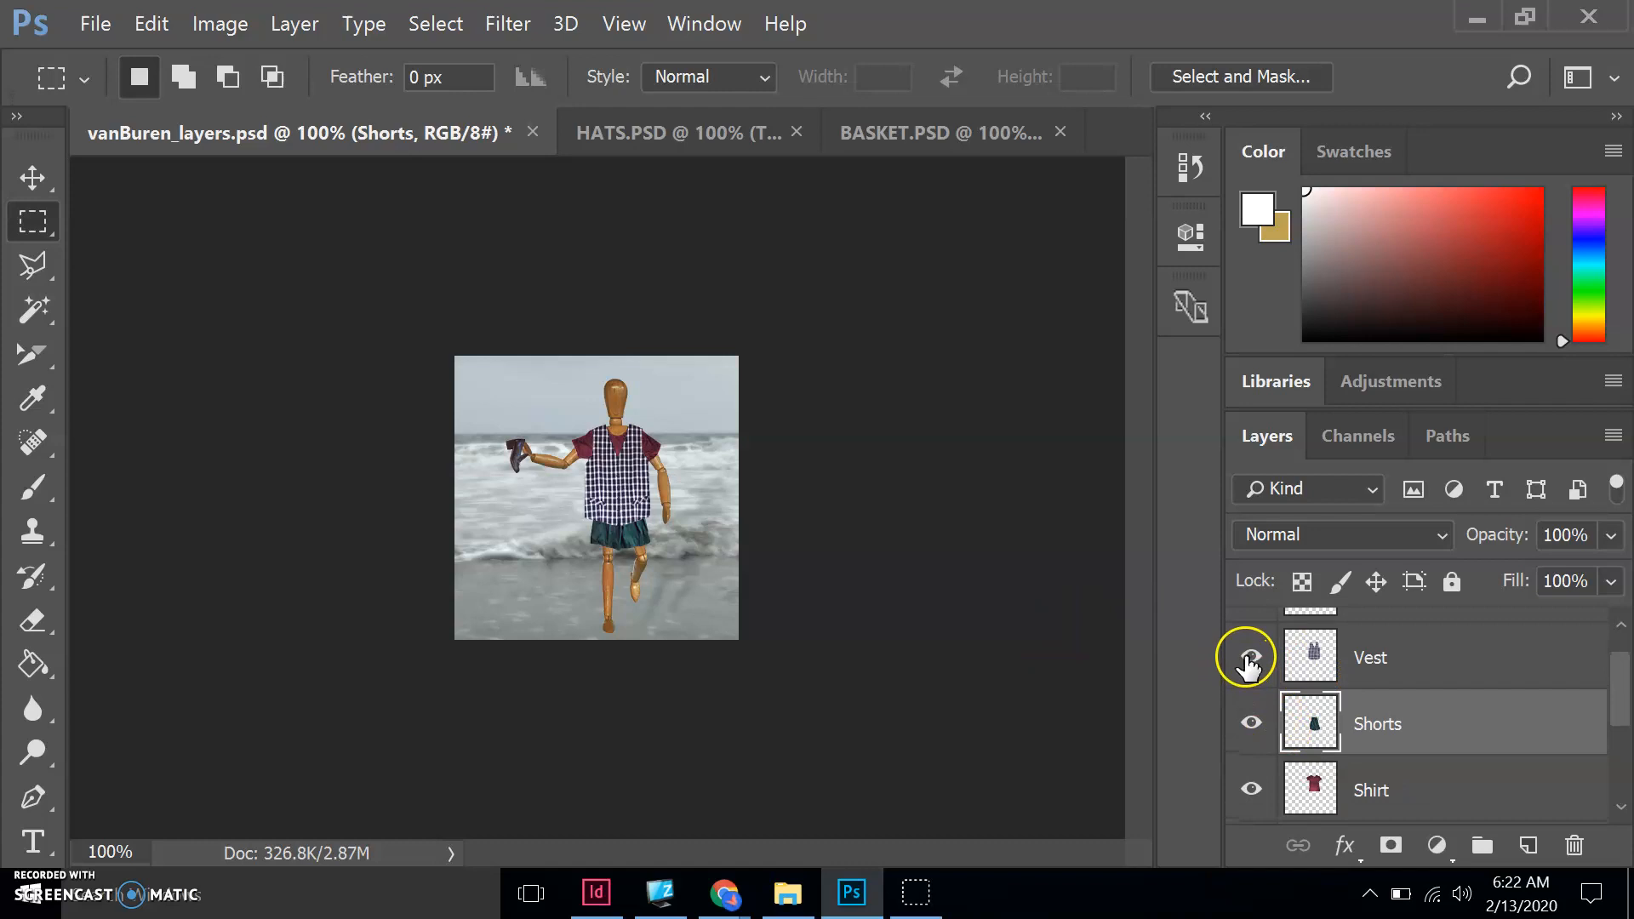
left_click(1248, 658)
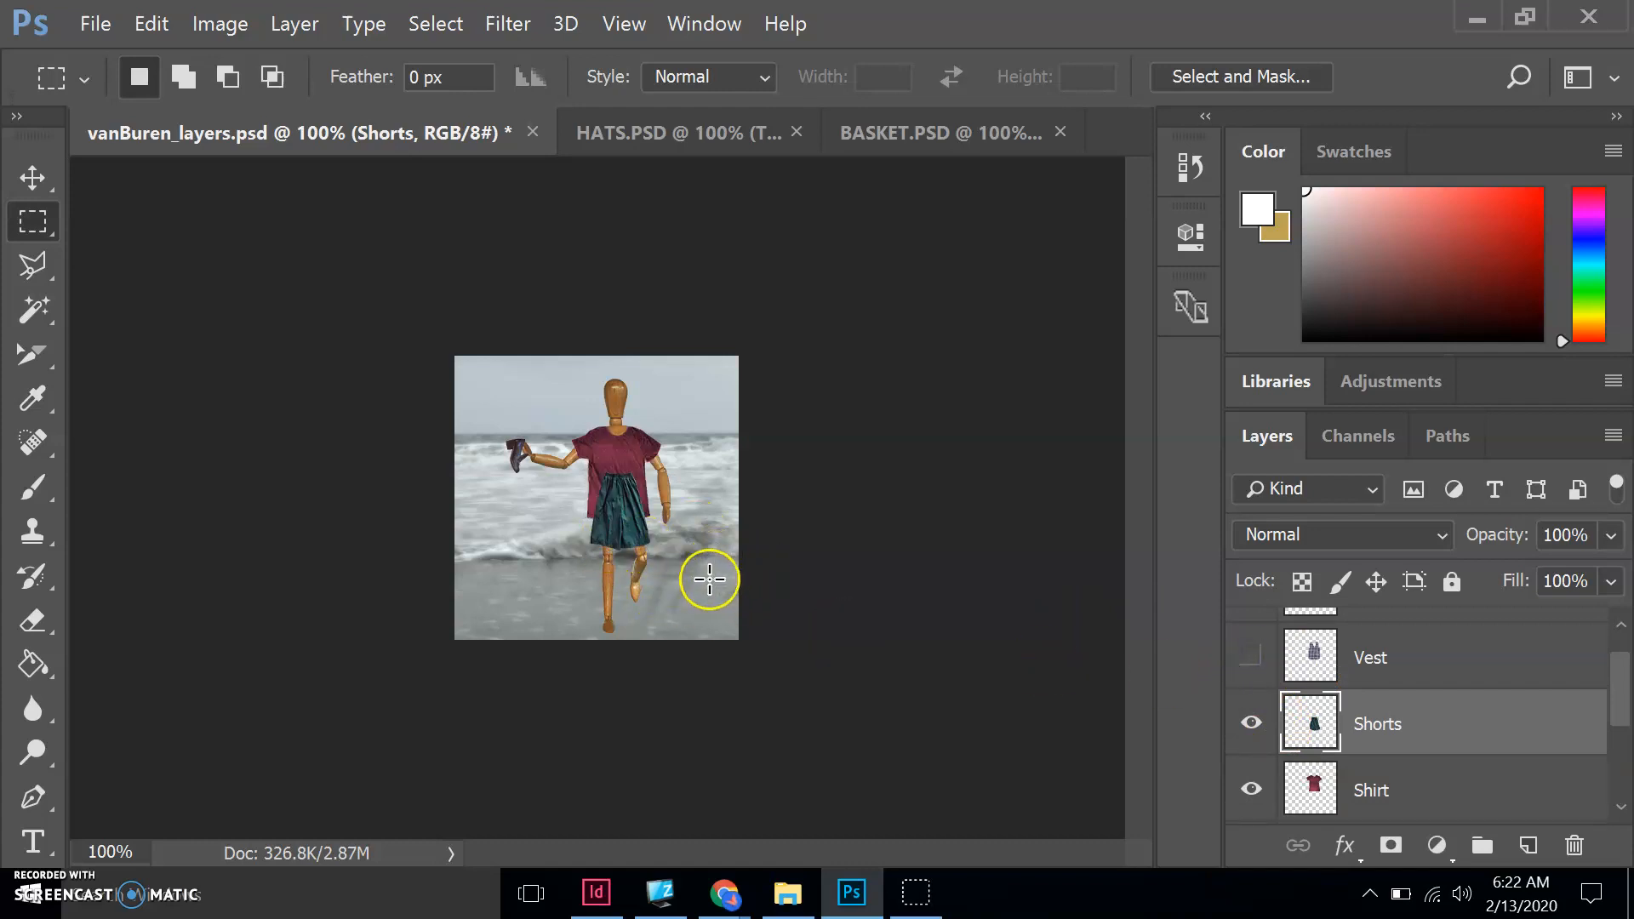
Move the Shirt layer back above Shorts and make the Vest layer visible again
left_click(1313, 793)
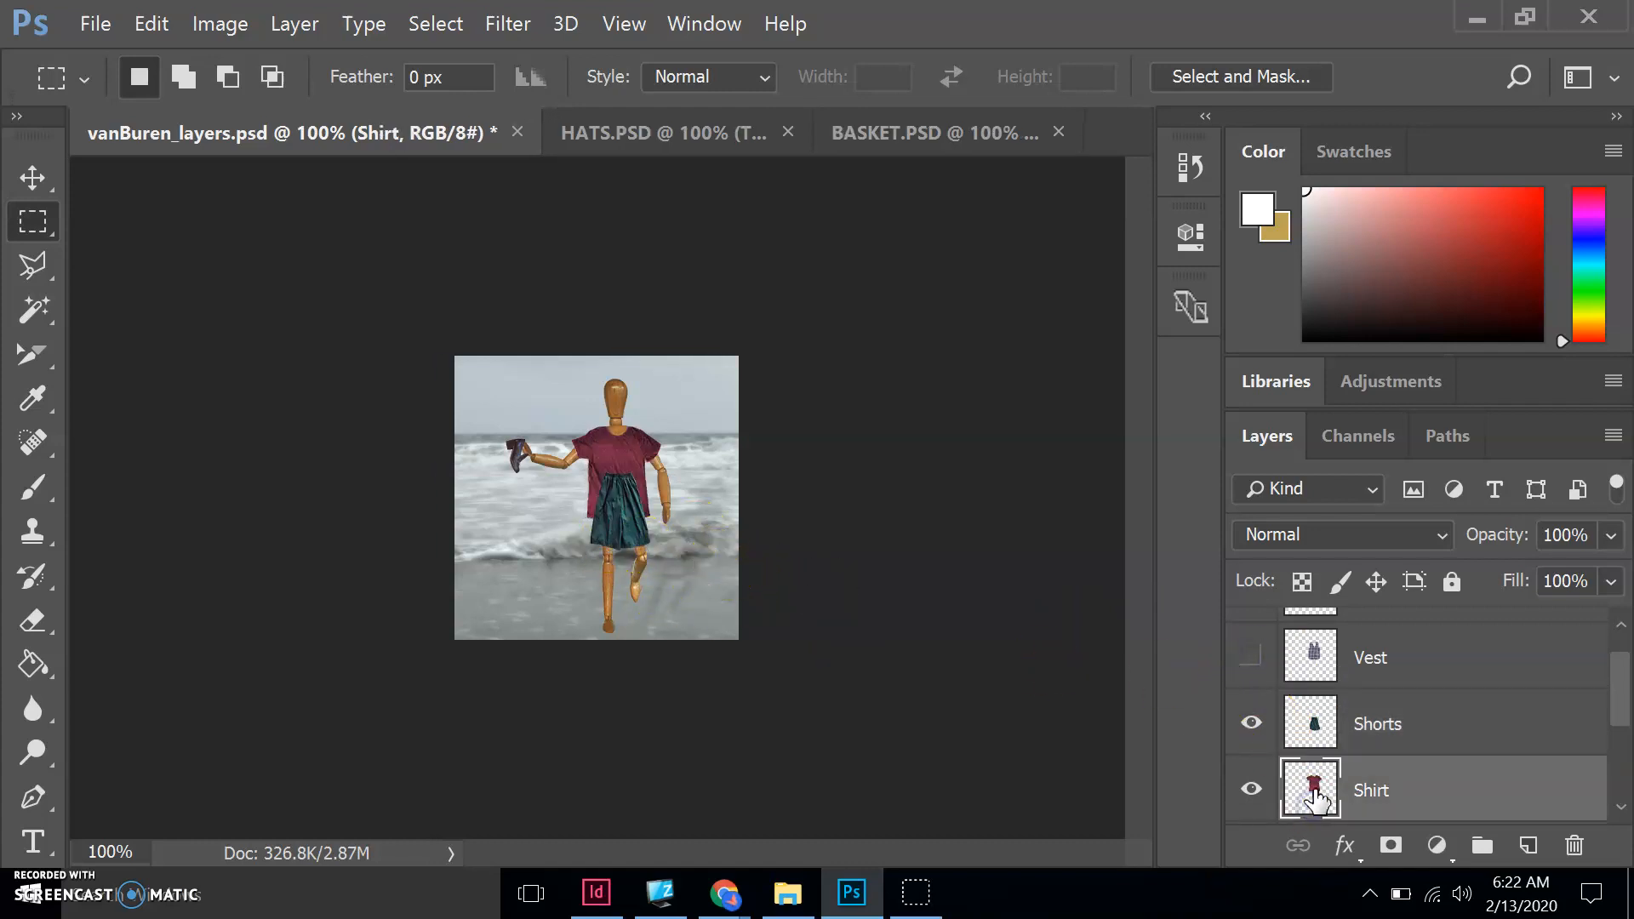
left_click_drag(1314, 793, 1314, 725)
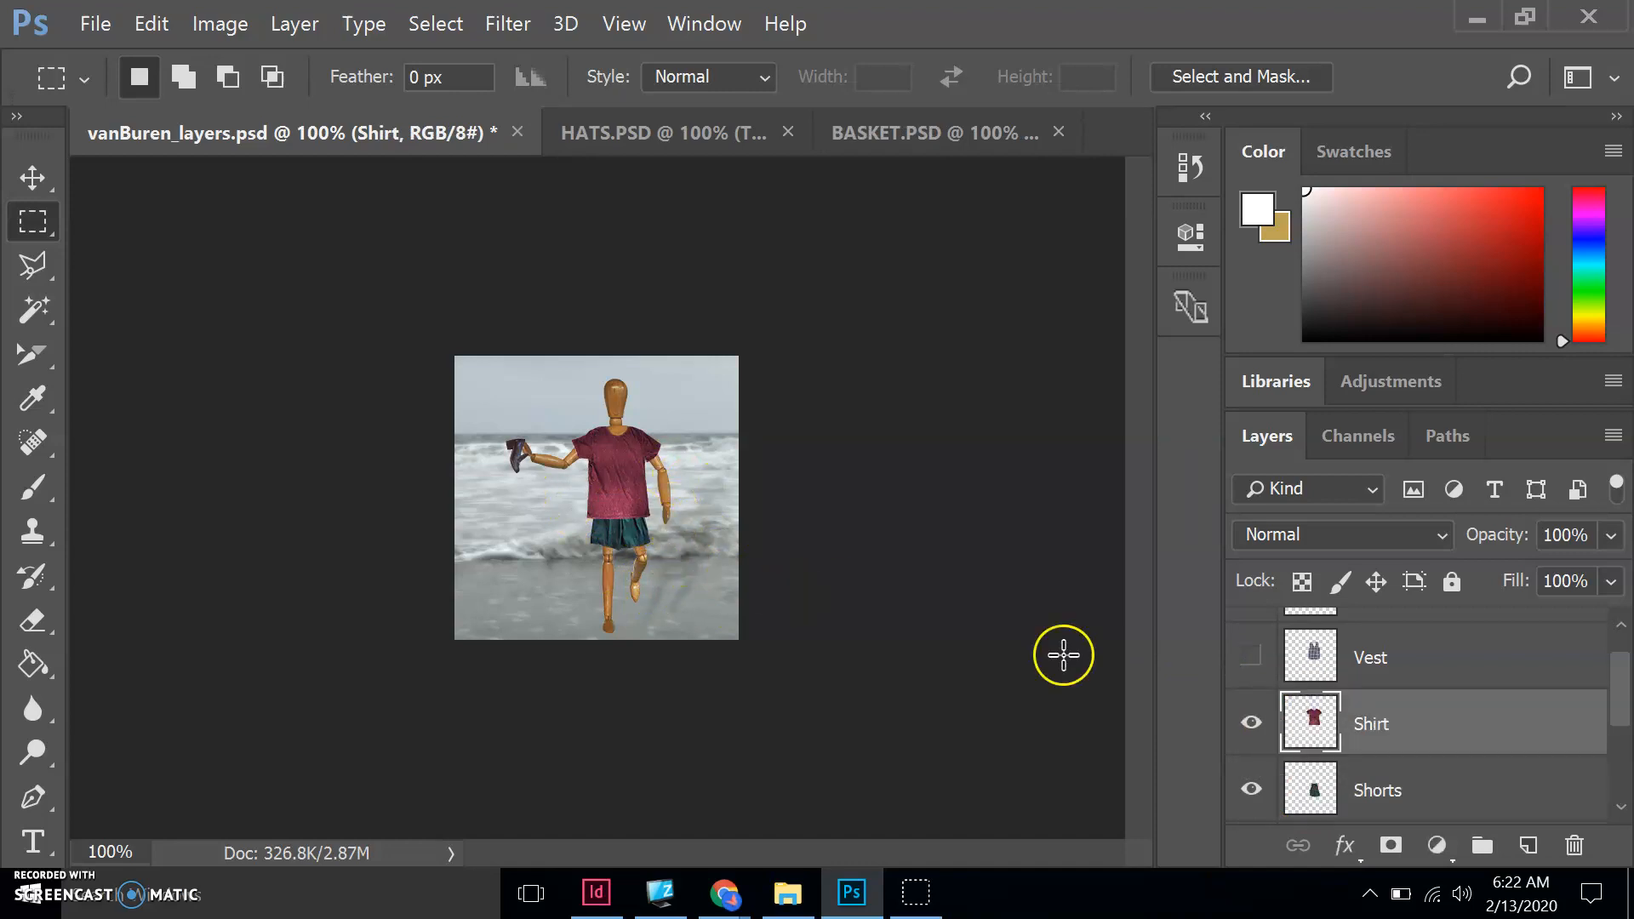
left_click(1251, 656)
double_click(1373, 787)
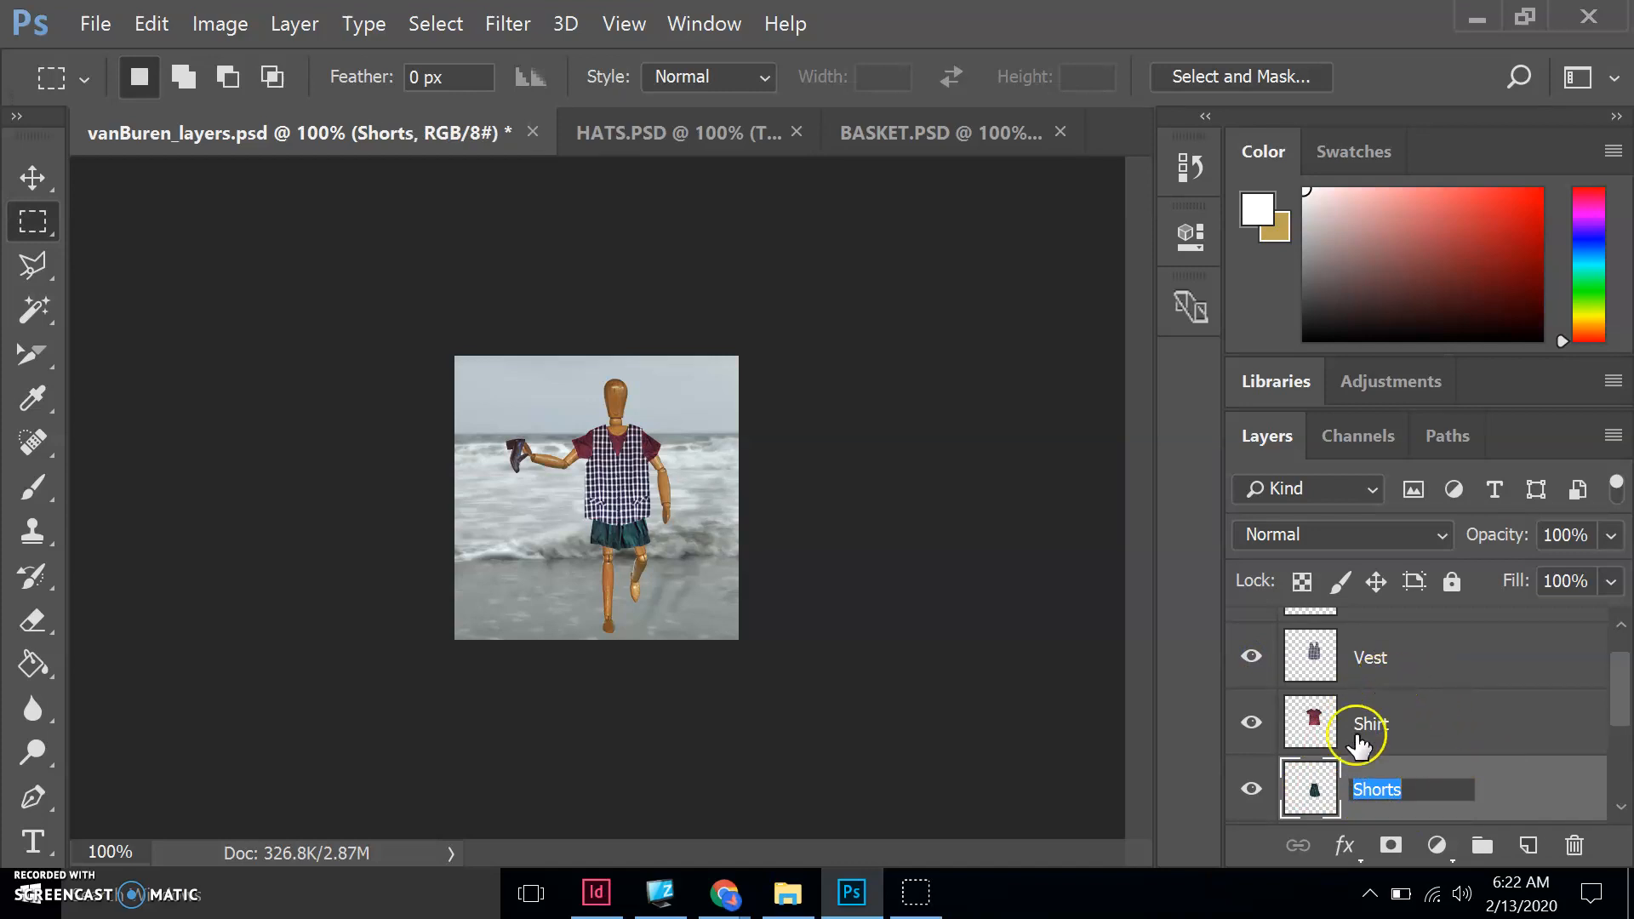
left_click(1299, 732)
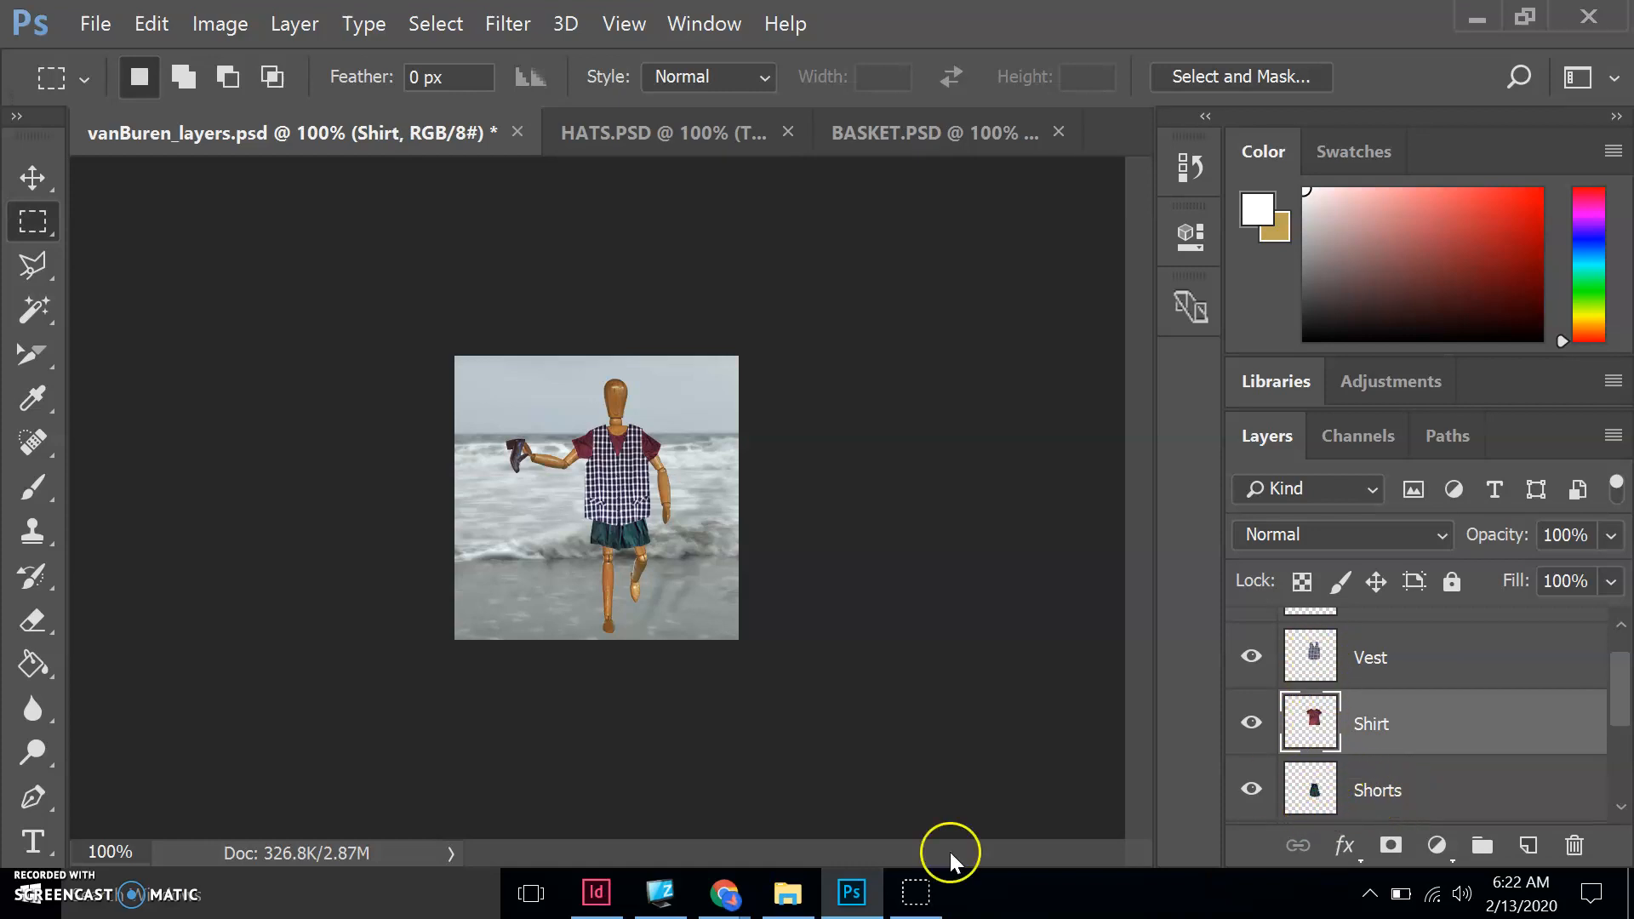
Read the instruction on renaming the Background layer in the lesson document in Chrome, and return to the bottom layers in Photoshop
mouse_move(725, 894)
left_click(788, 792)
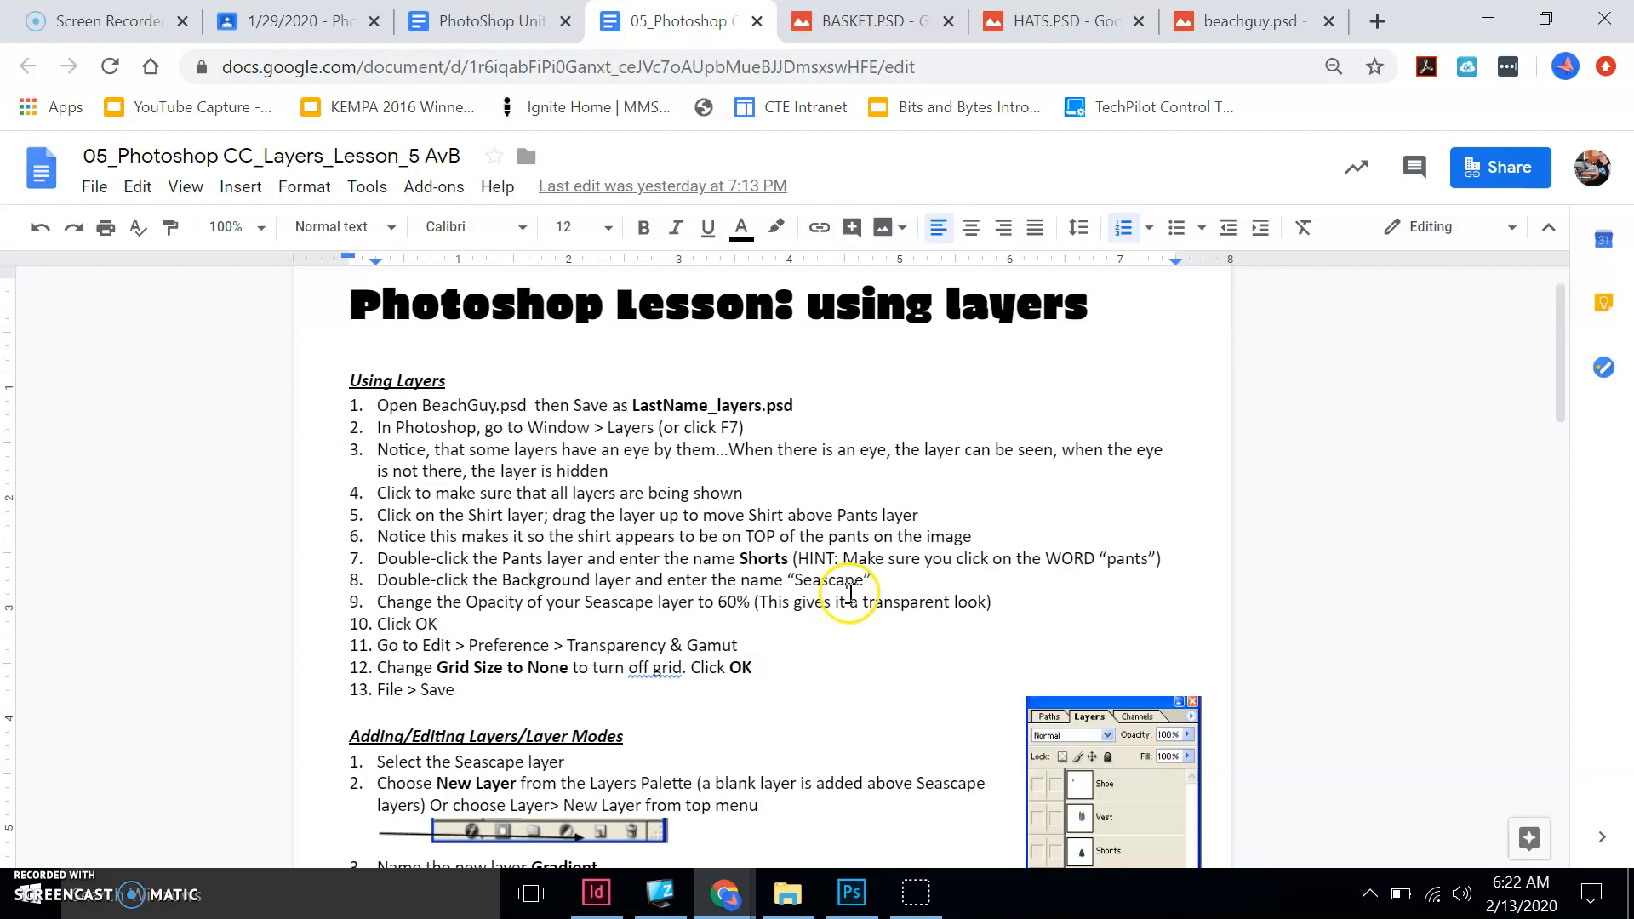
left_click(851, 892)
scroll(1362, 766, "down", 3)
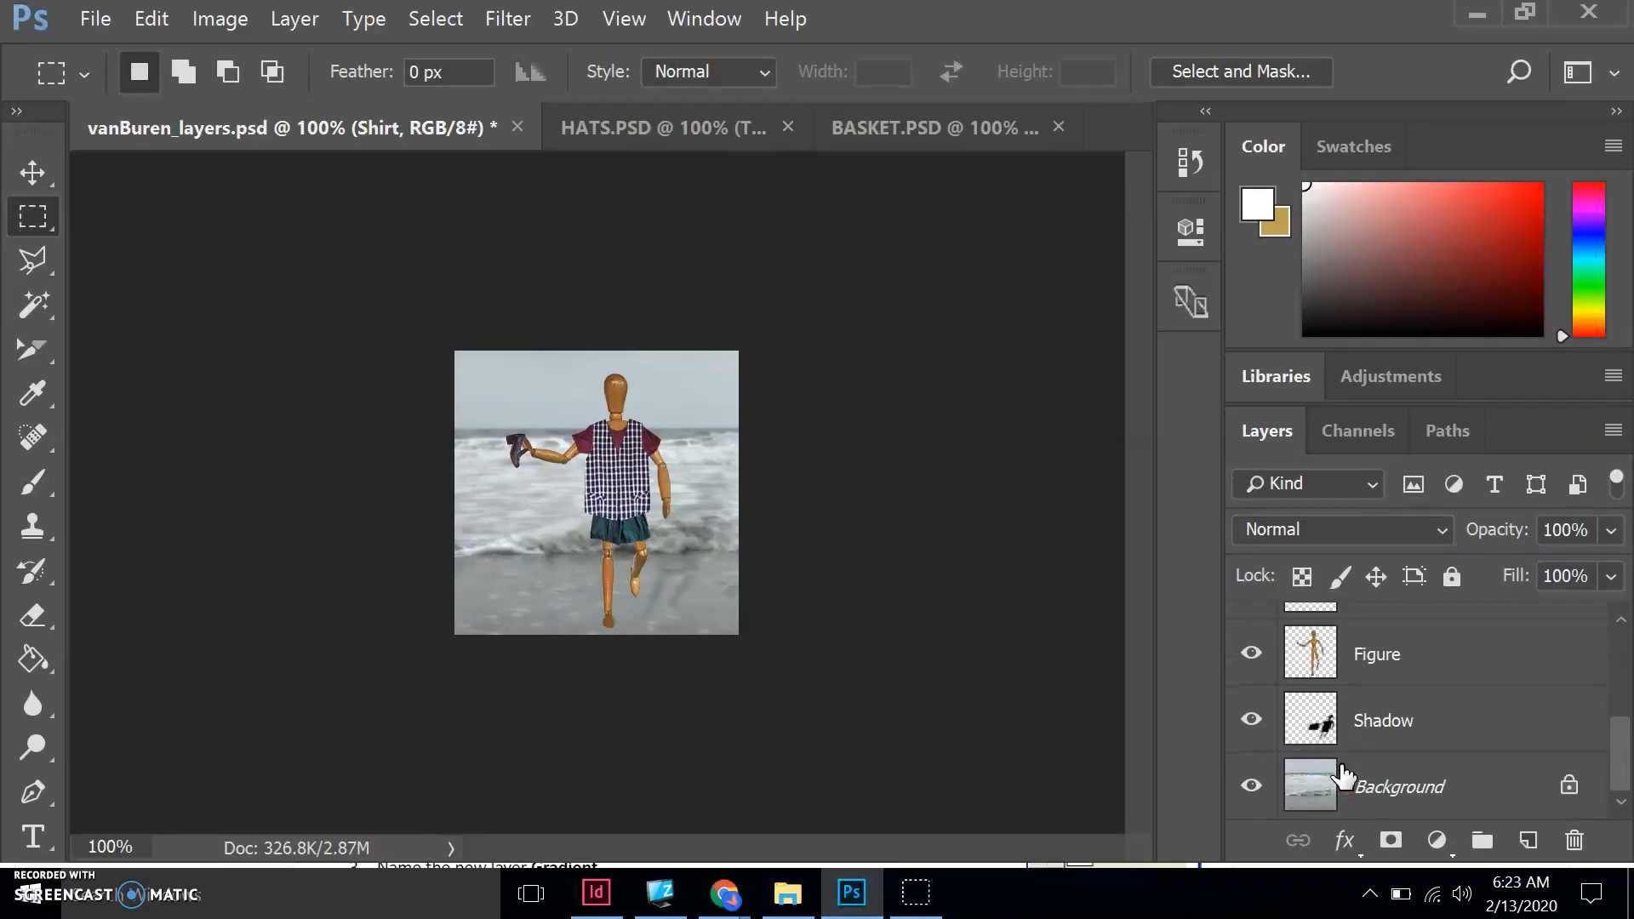
double_click(1375, 793)
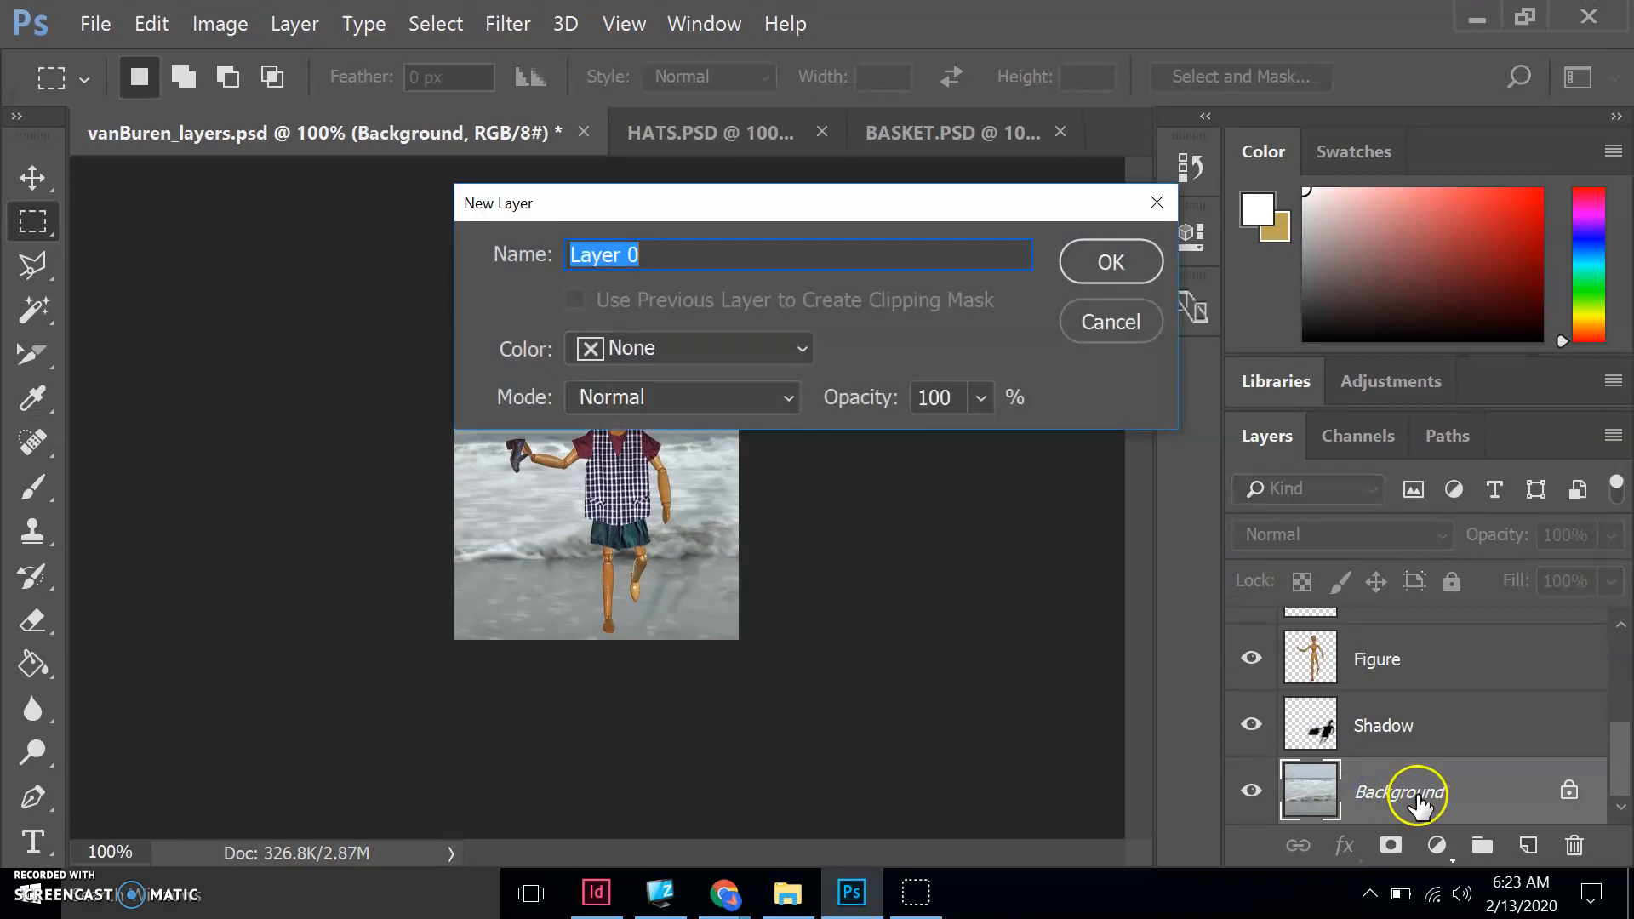
left_click(1127, 320)
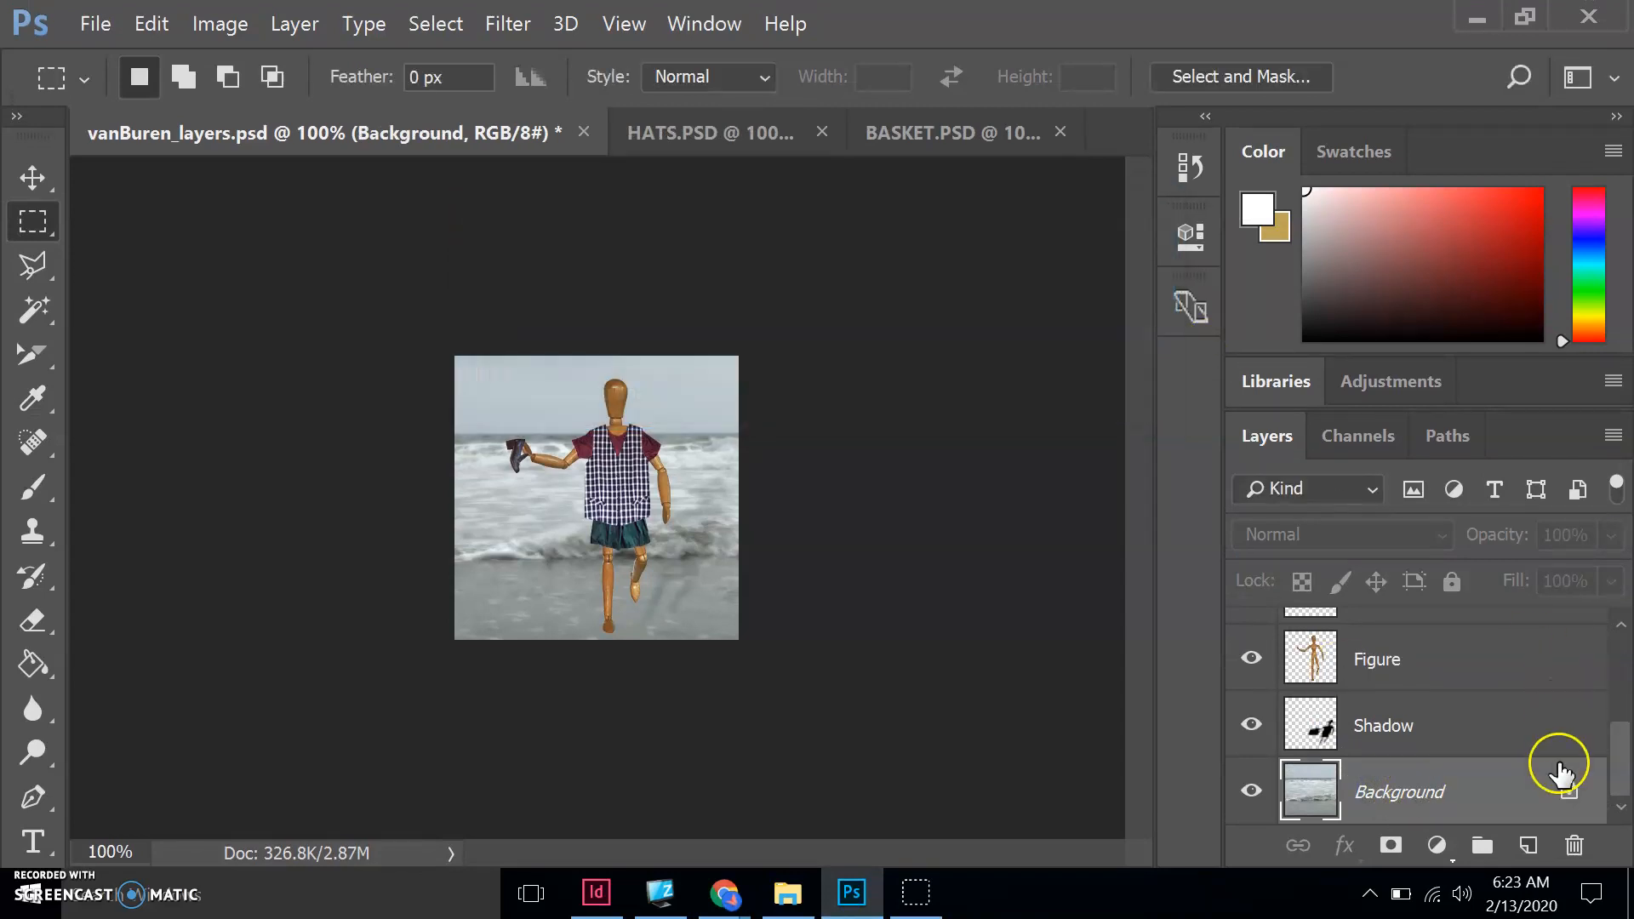
double_click(1413, 796)
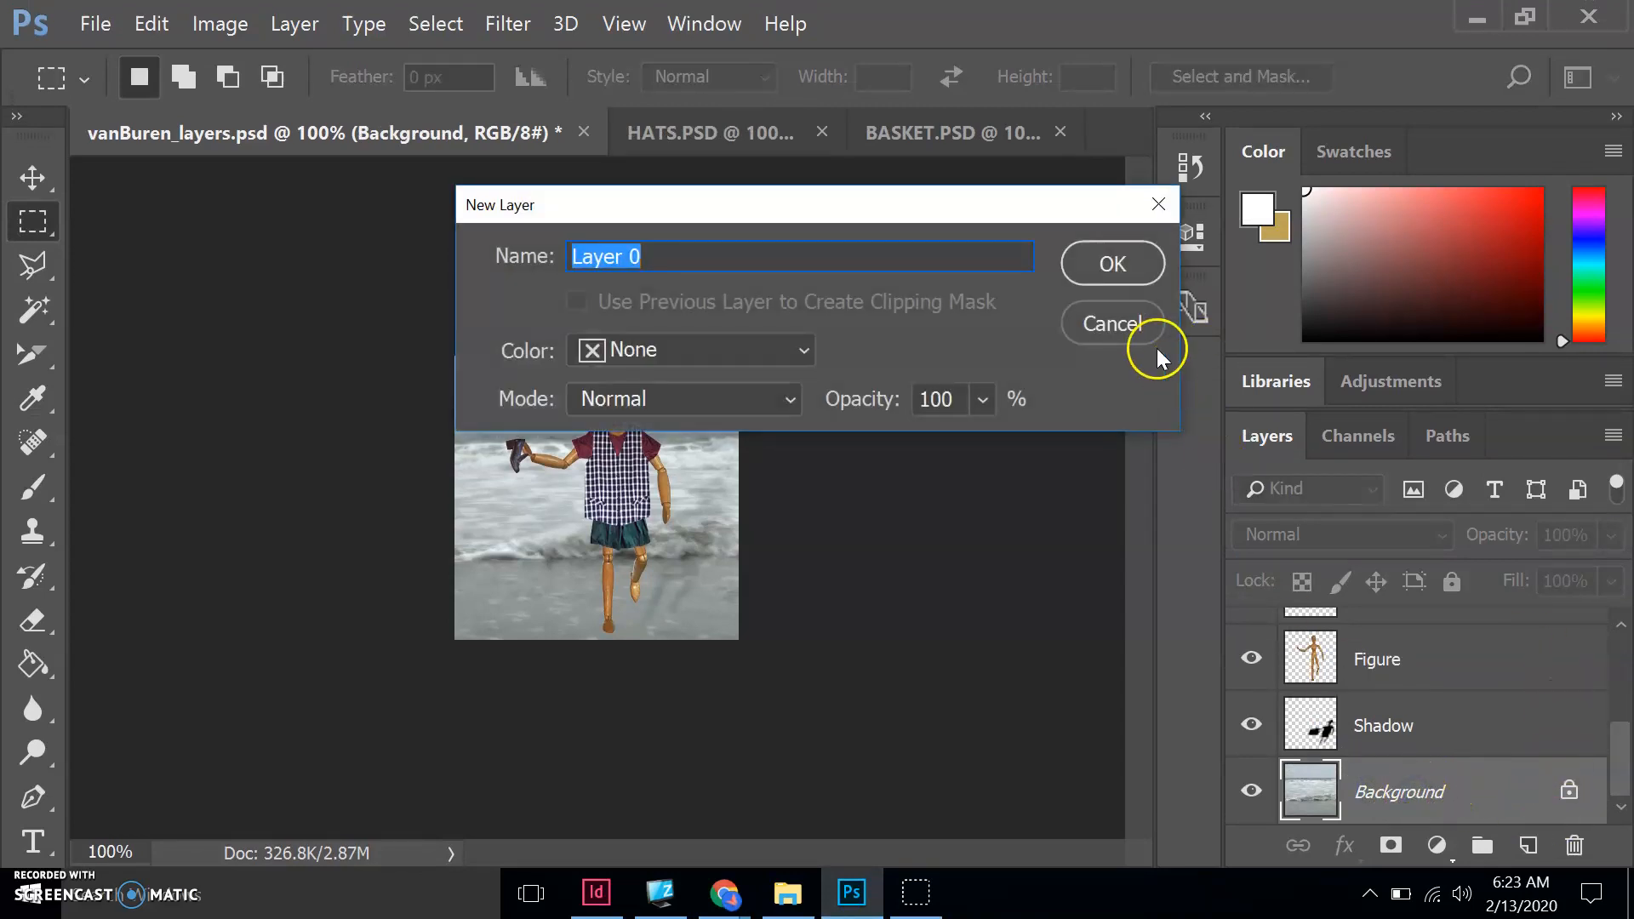
left_click(1128, 335)
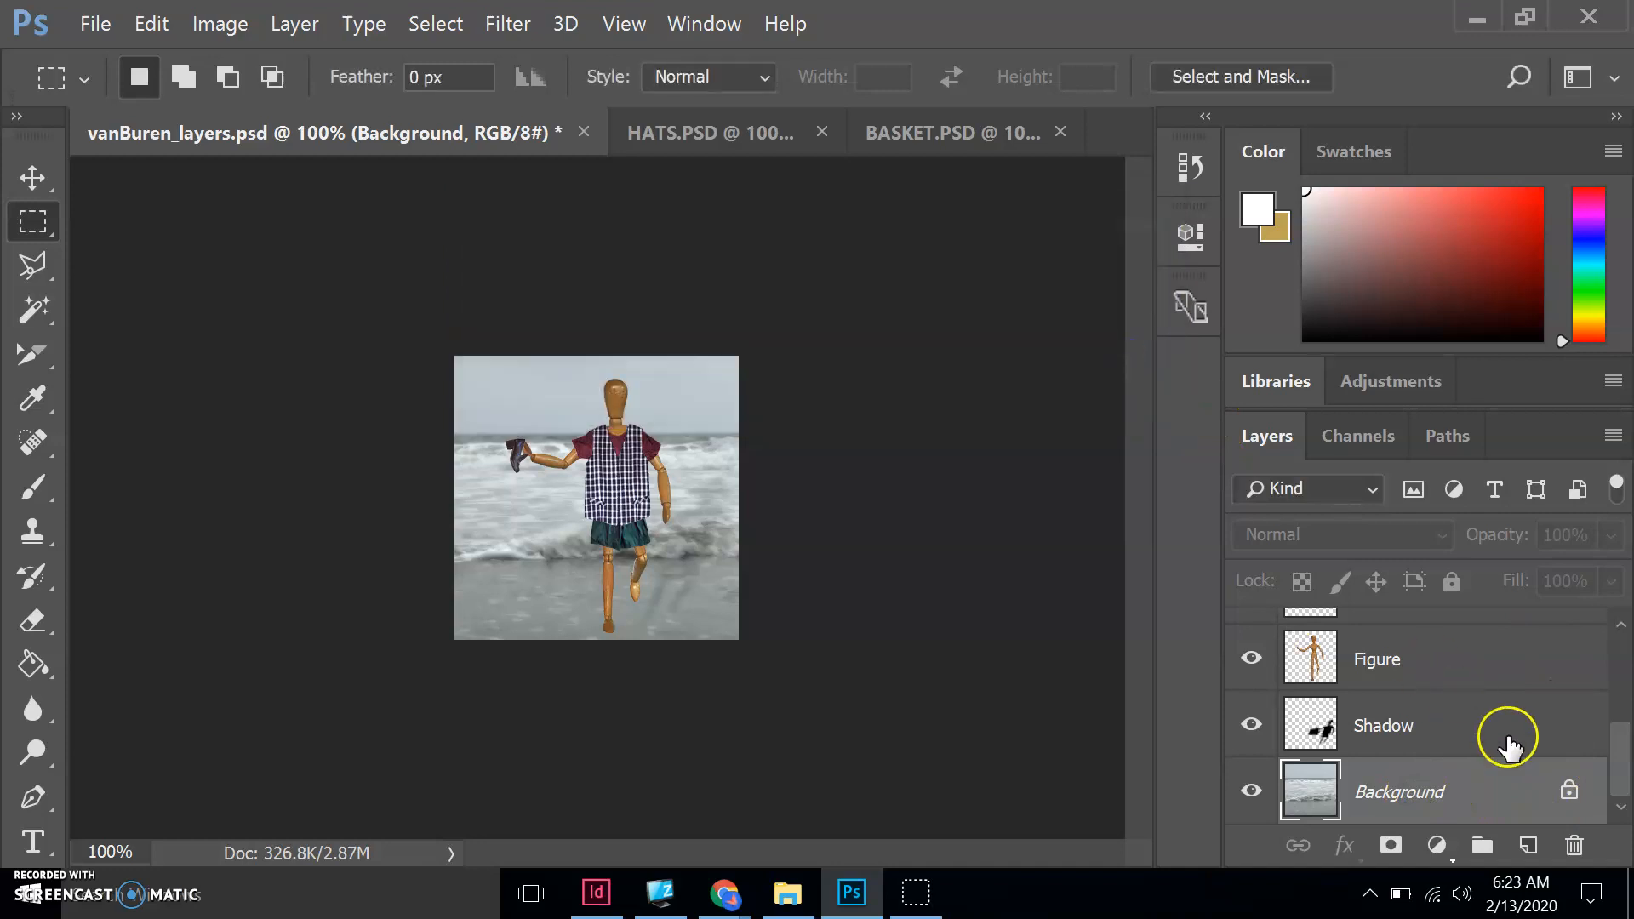
Unlock the Background layer and rename it as Seascape
left_click(1570, 796)
double_click(1384, 792)
type("Seascape")
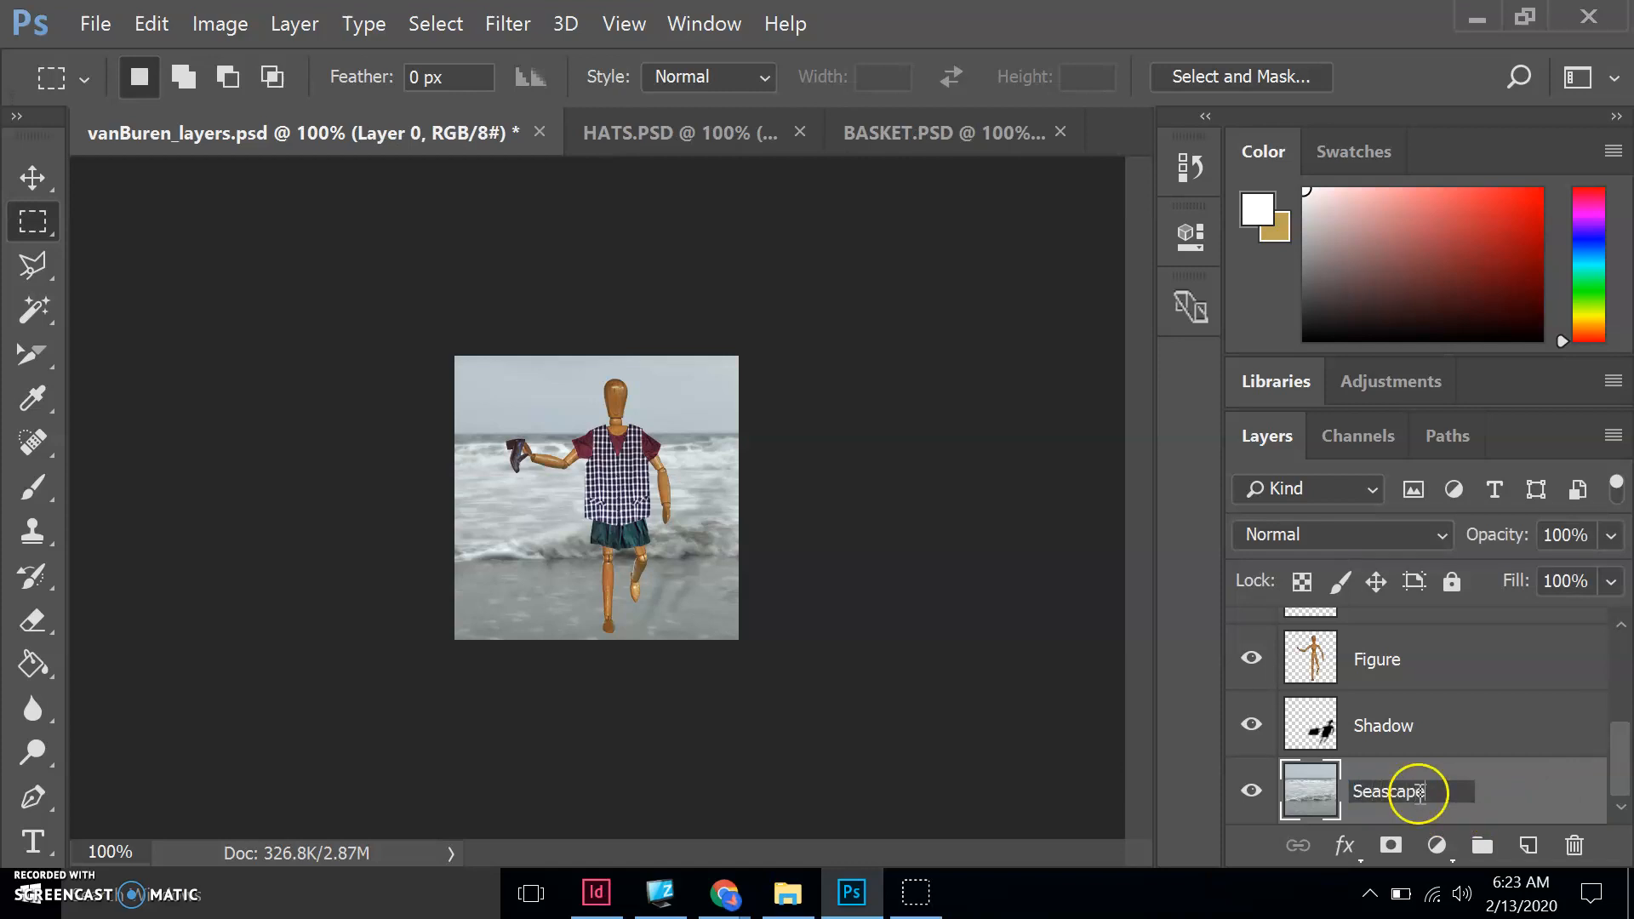
left_click(1460, 740)
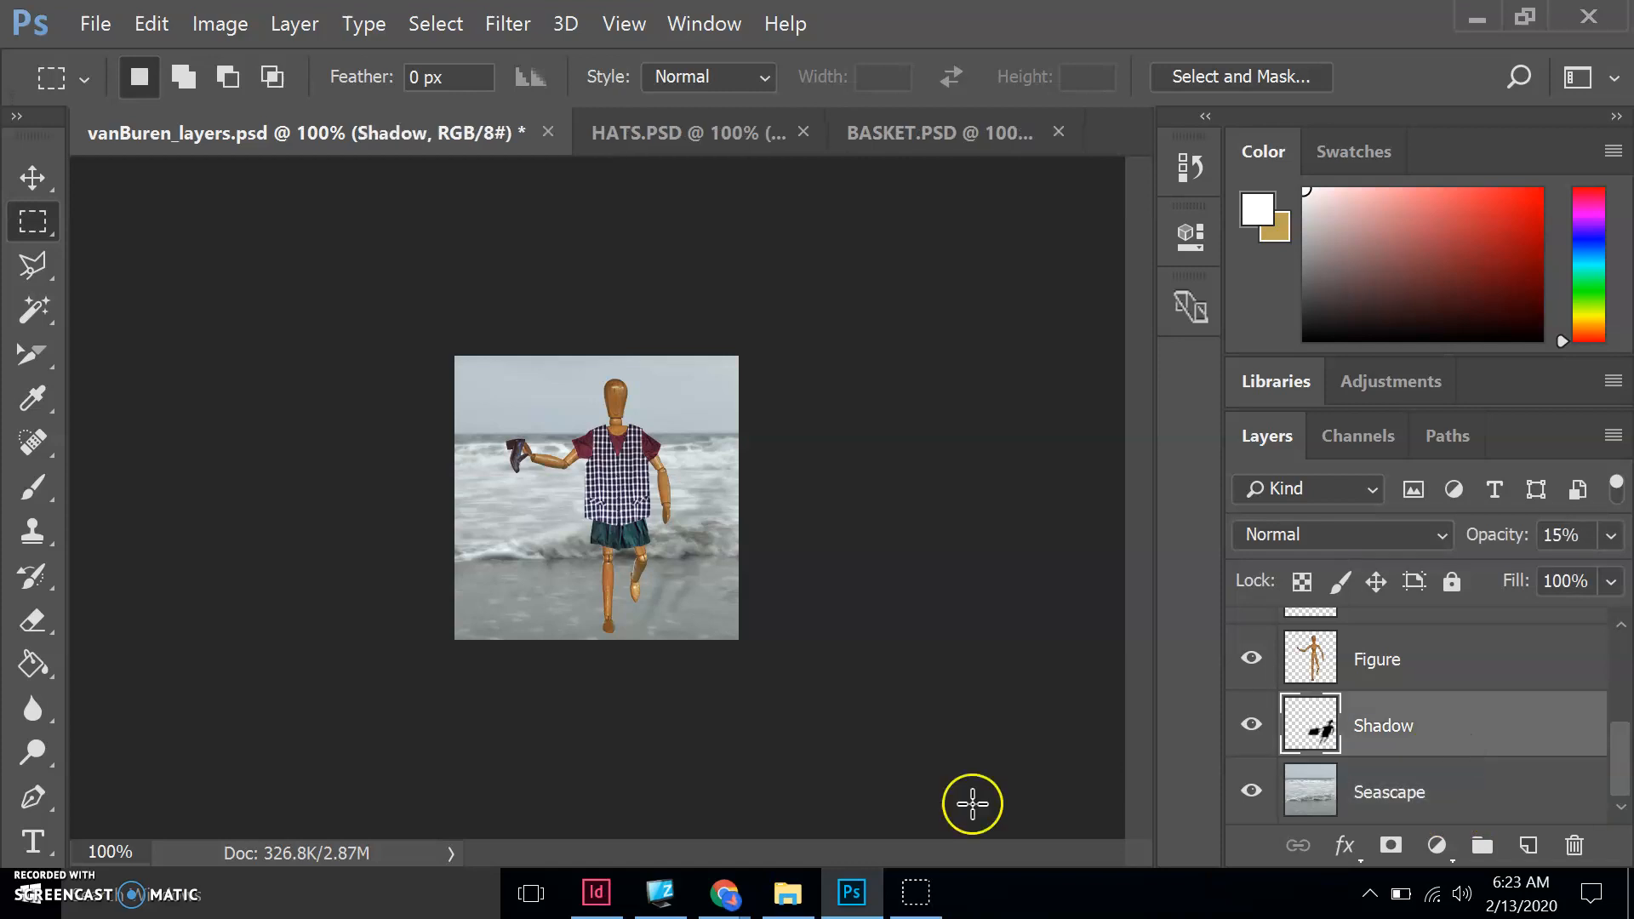
Switch to the lesson document in Chrome and read the instruction on changing the Seascape layer's opacity
mouse_move(724, 892)
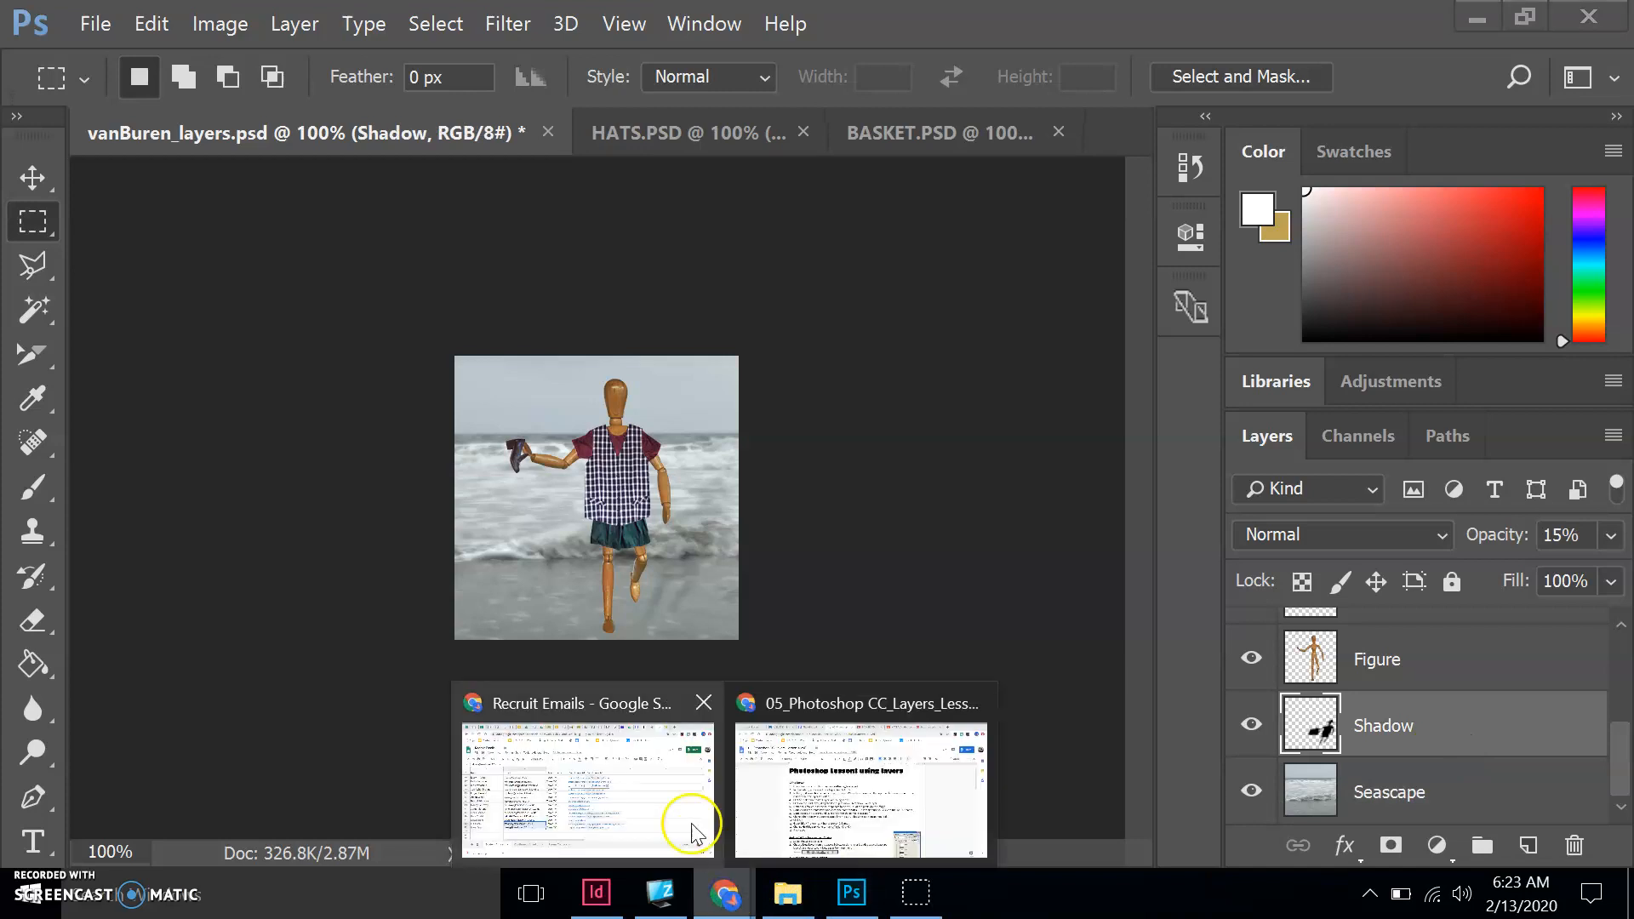
left_click(838, 792)
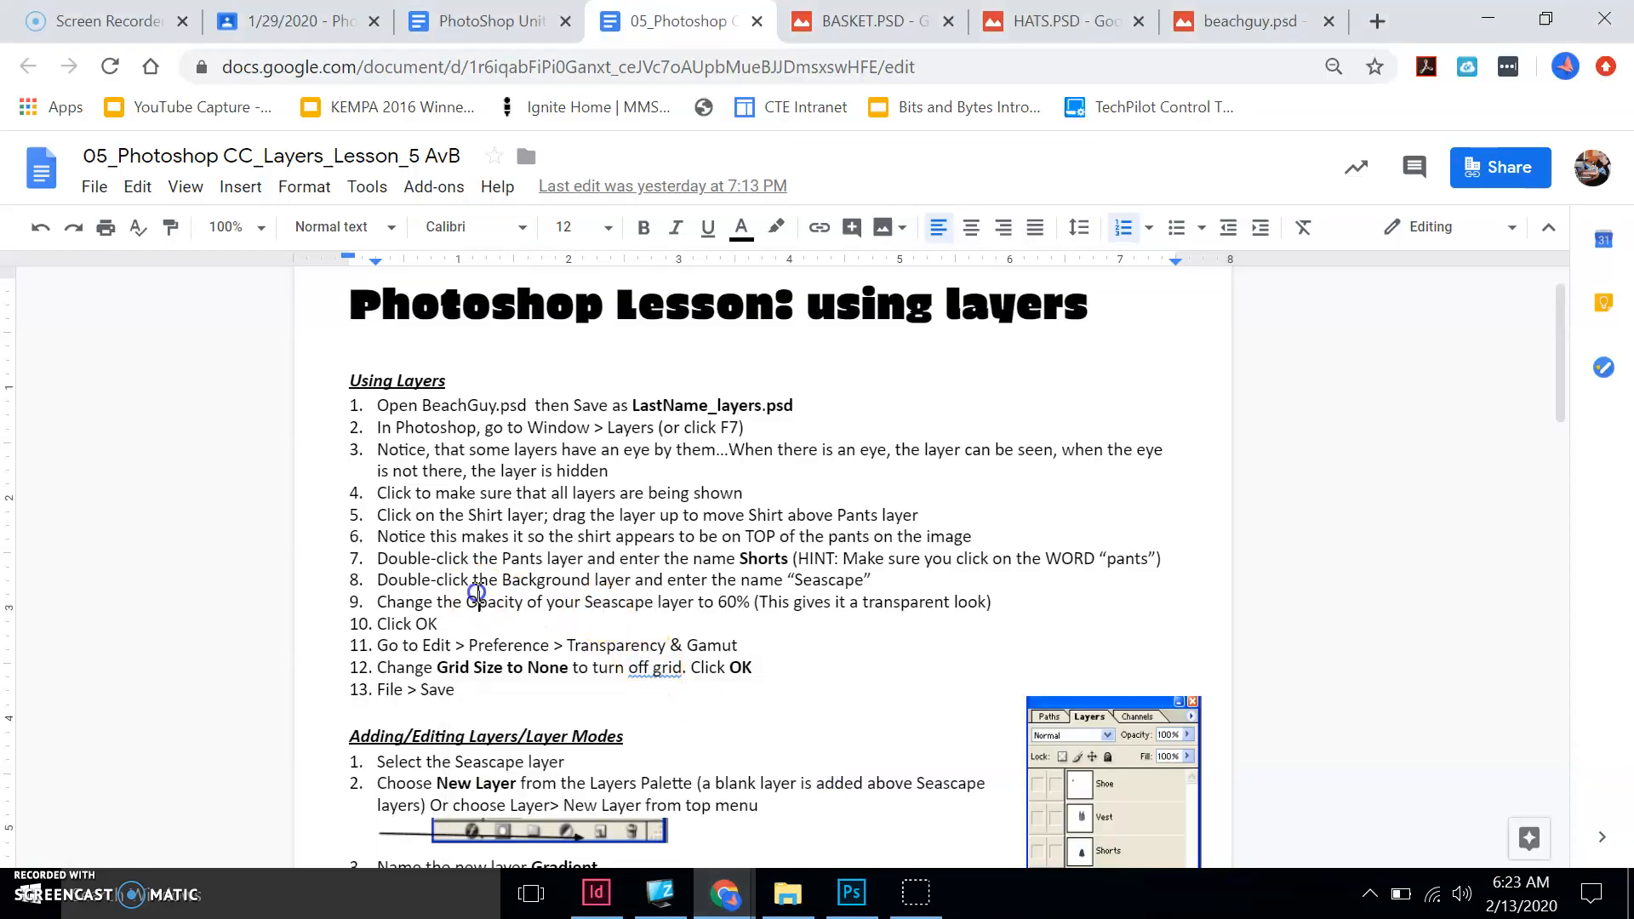
left_click(726, 603)
Switch to Photoshop and set the Seascape layer's opacity to 60%
left_click(851, 892)
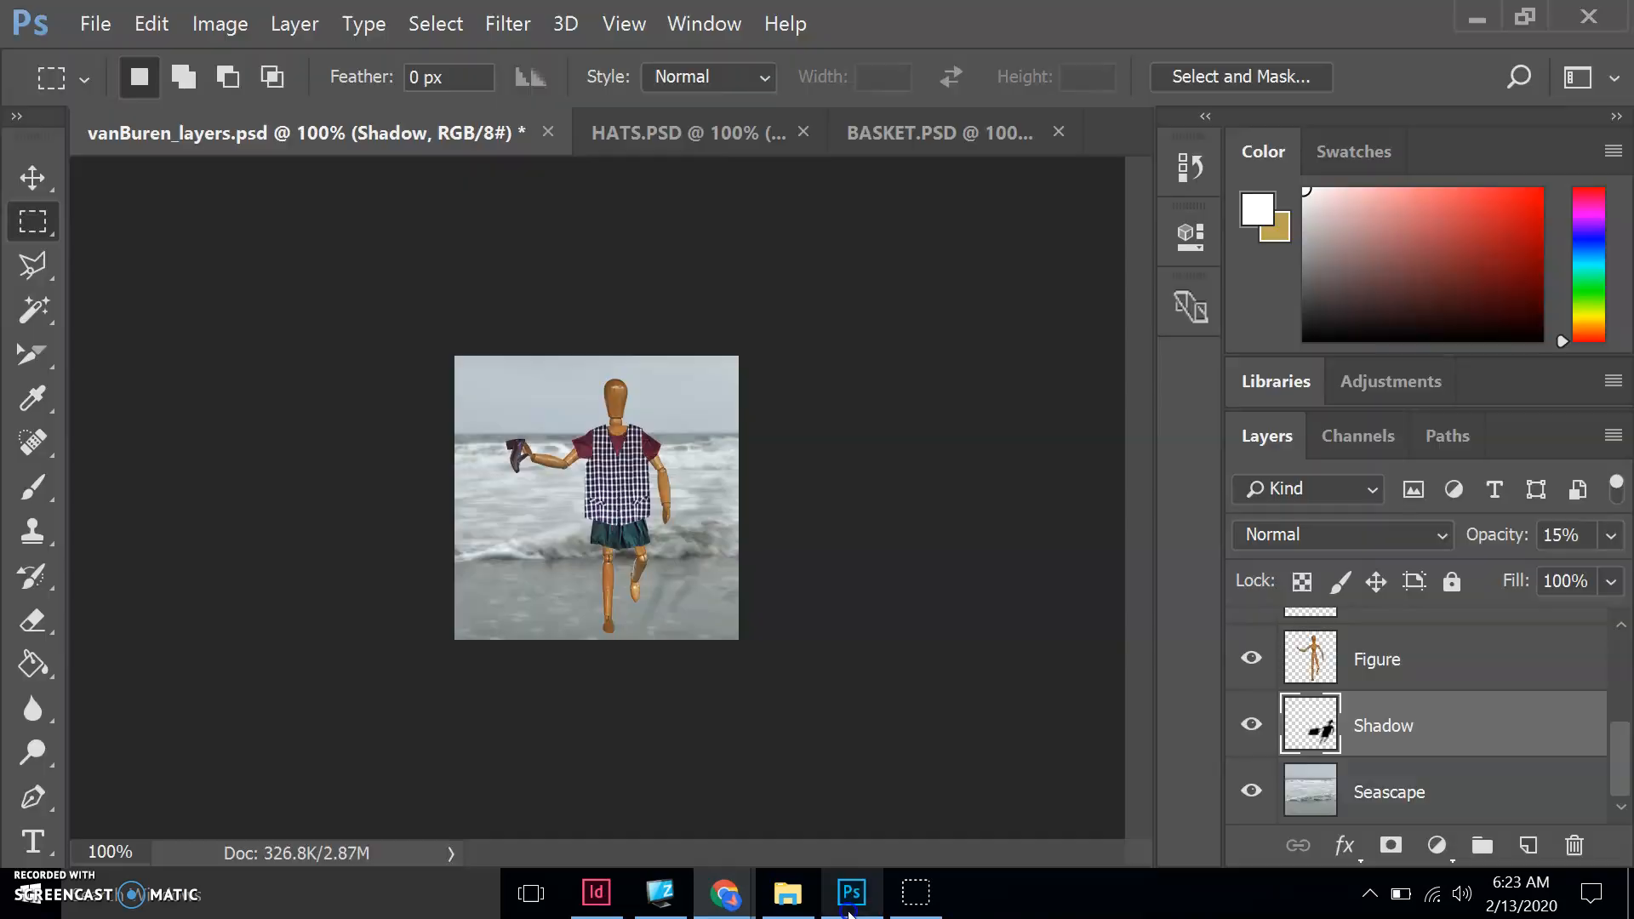
left_click(1384, 790)
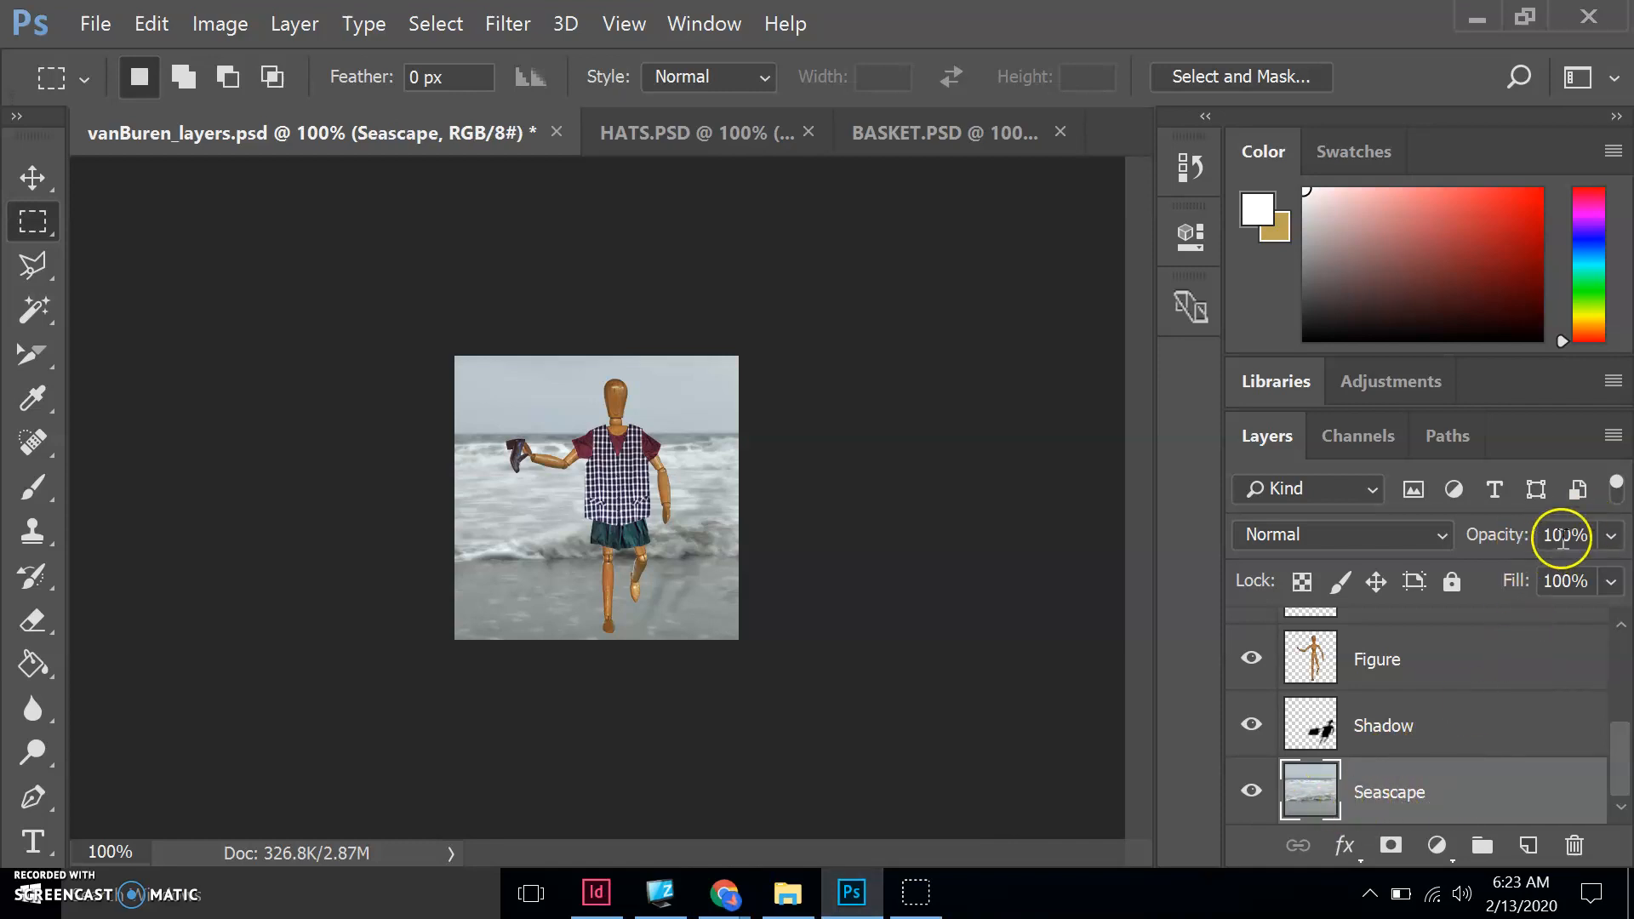
left_click(1611, 537)
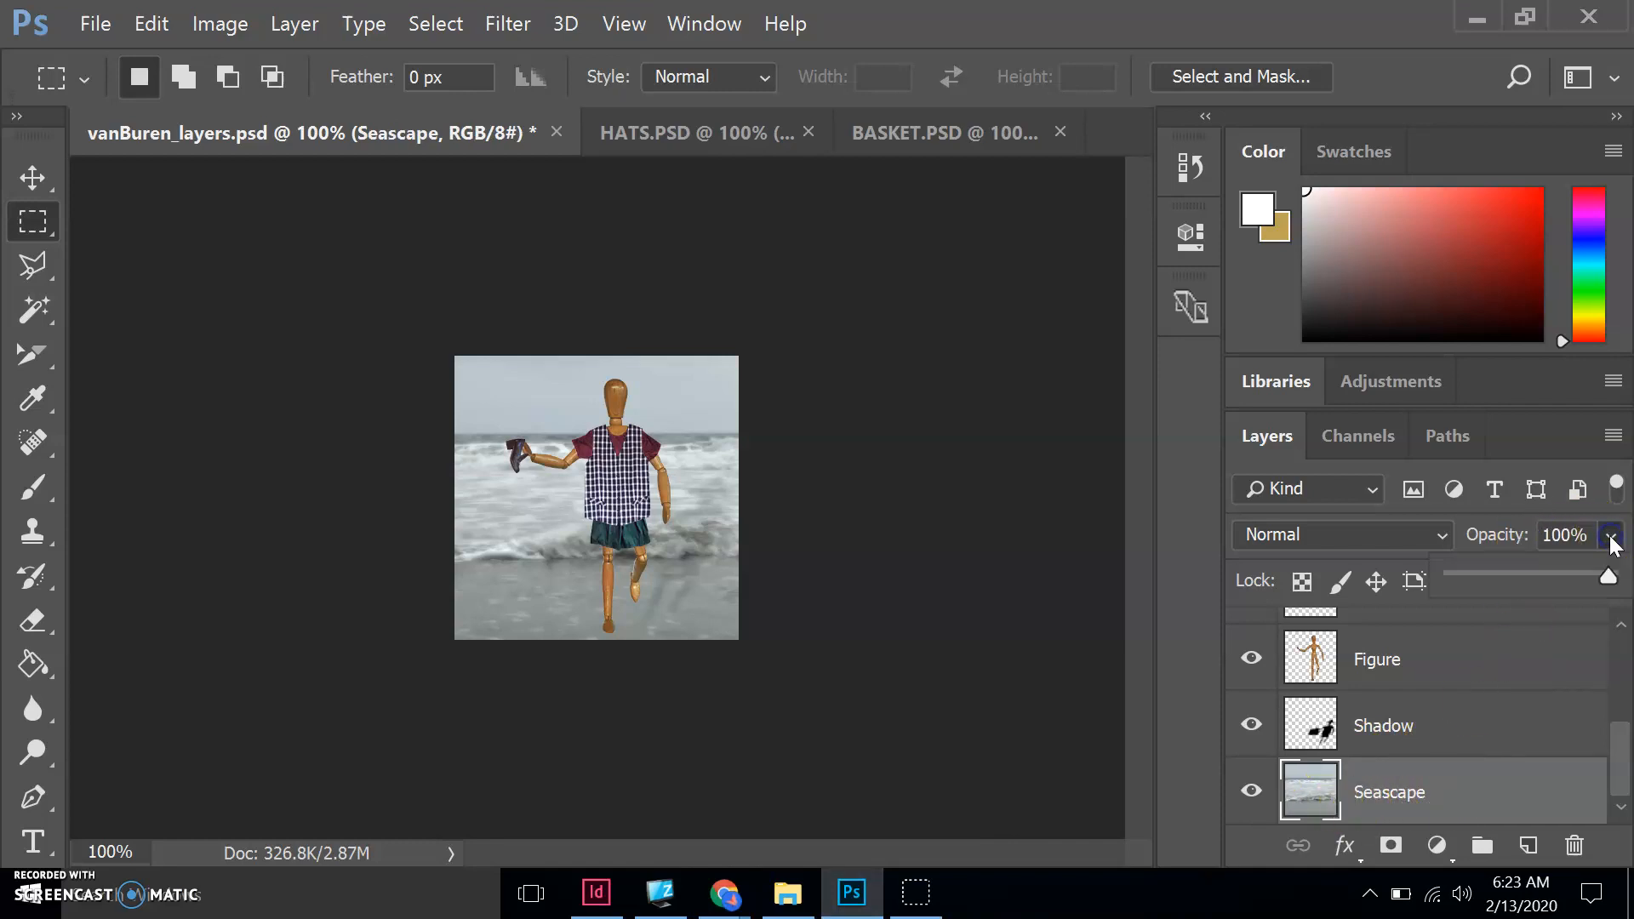
left_click_drag(1546, 574, 1543, 572)
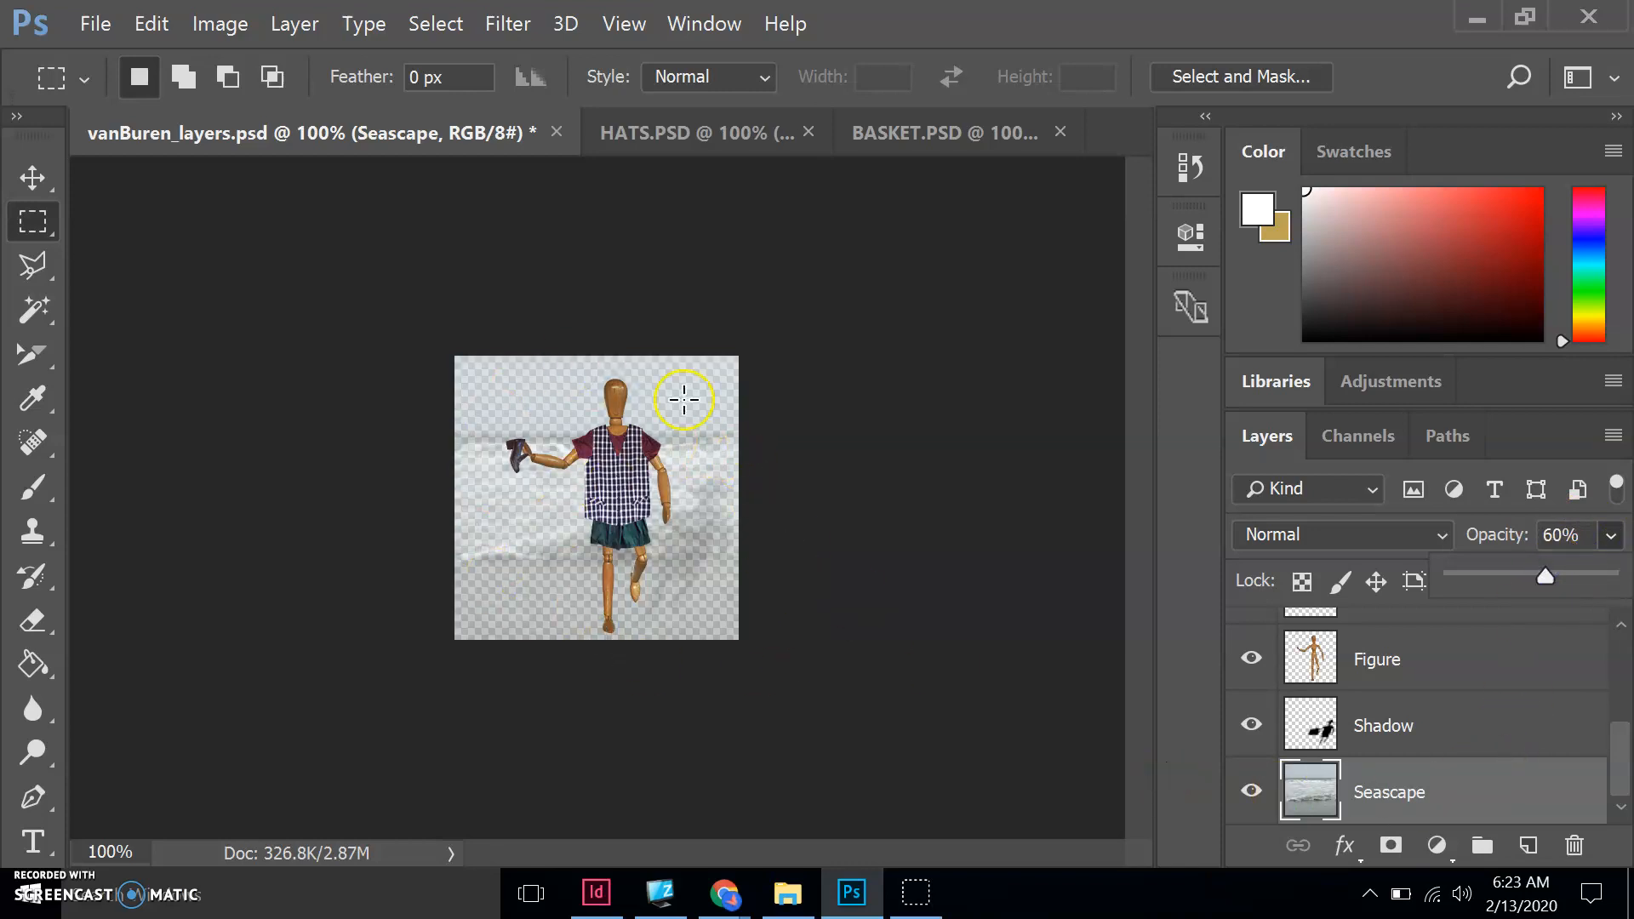
Read the lesson document's instructions on the transparency grid in Chrome, comparing them with the image in Photoshop
mouse_move(724, 898)
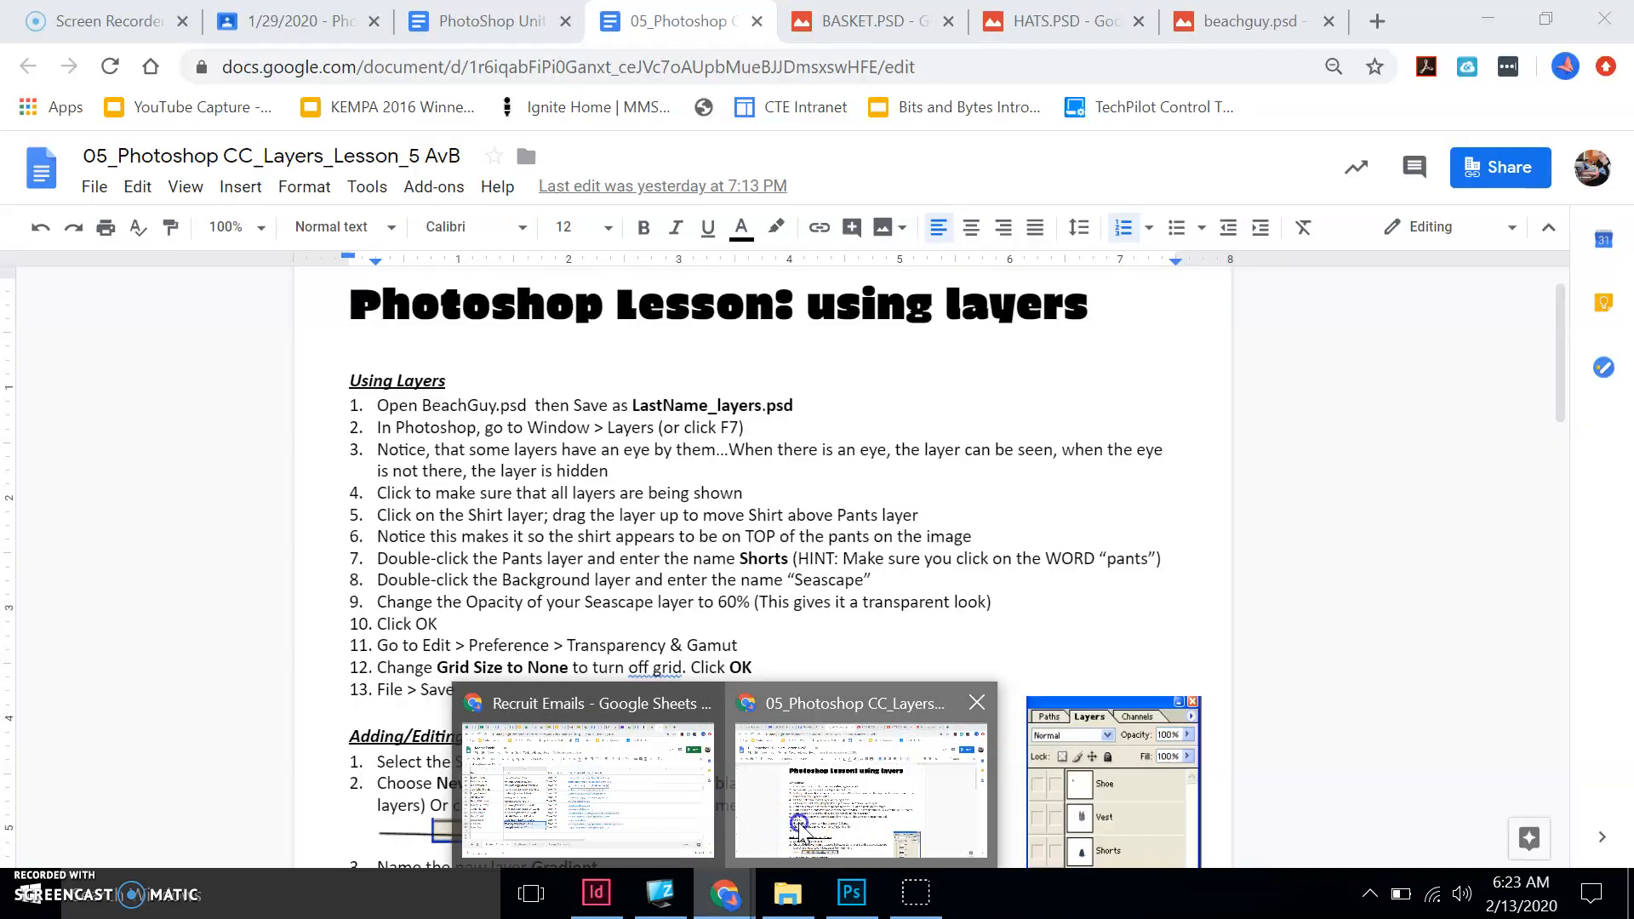
left_click(788, 821)
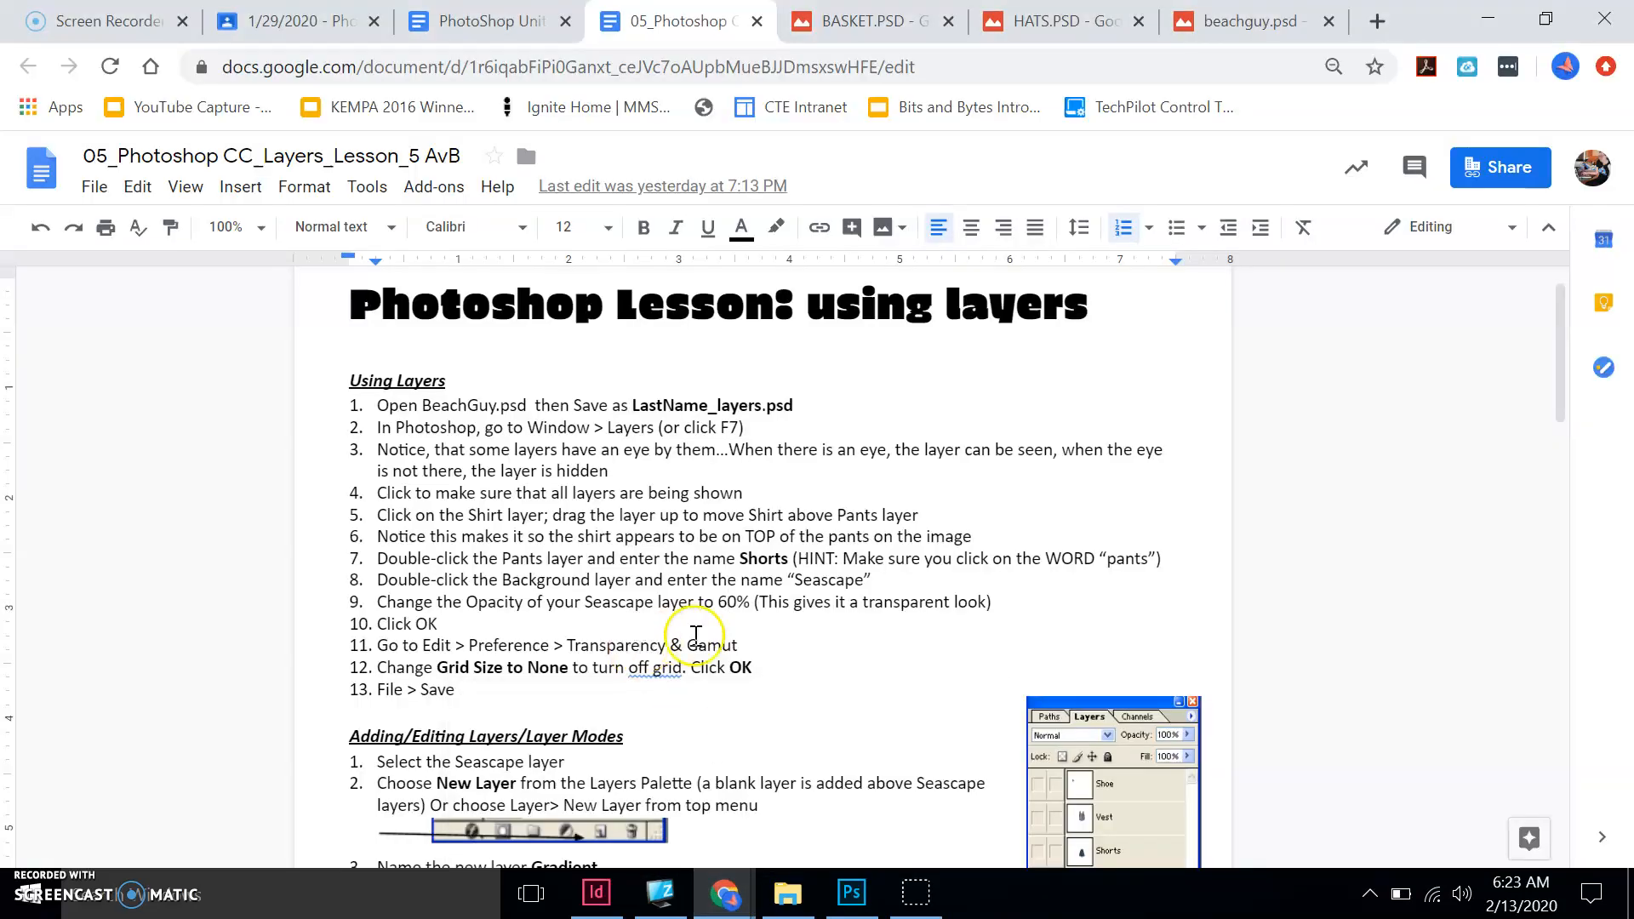
scroll(696, 634, "down", 1)
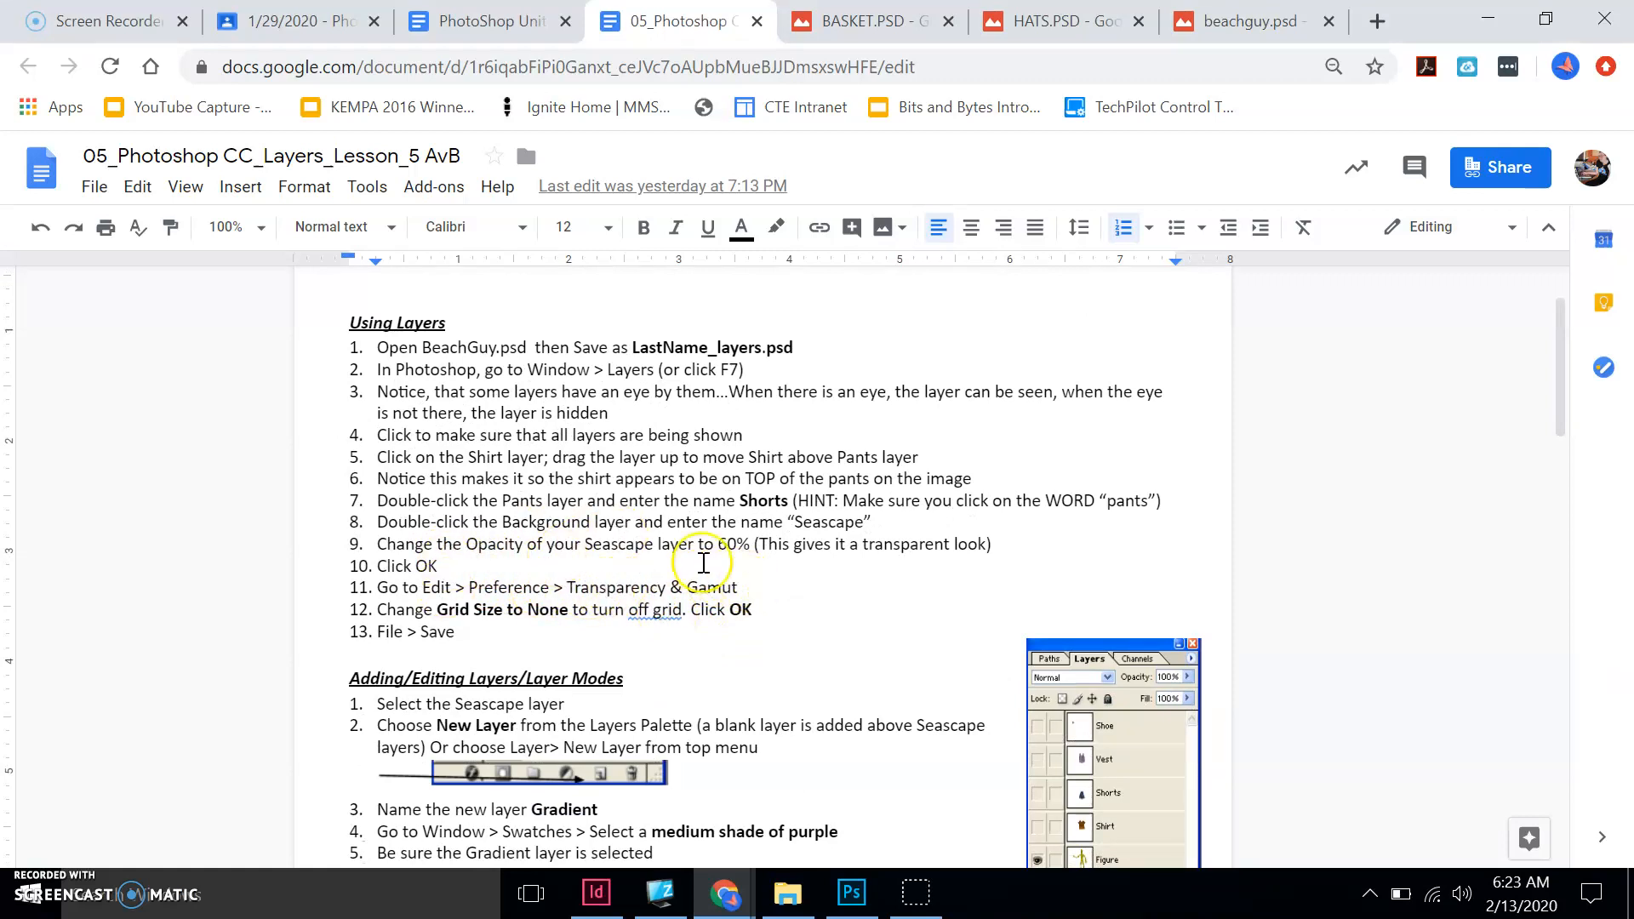
left_click(852, 894)
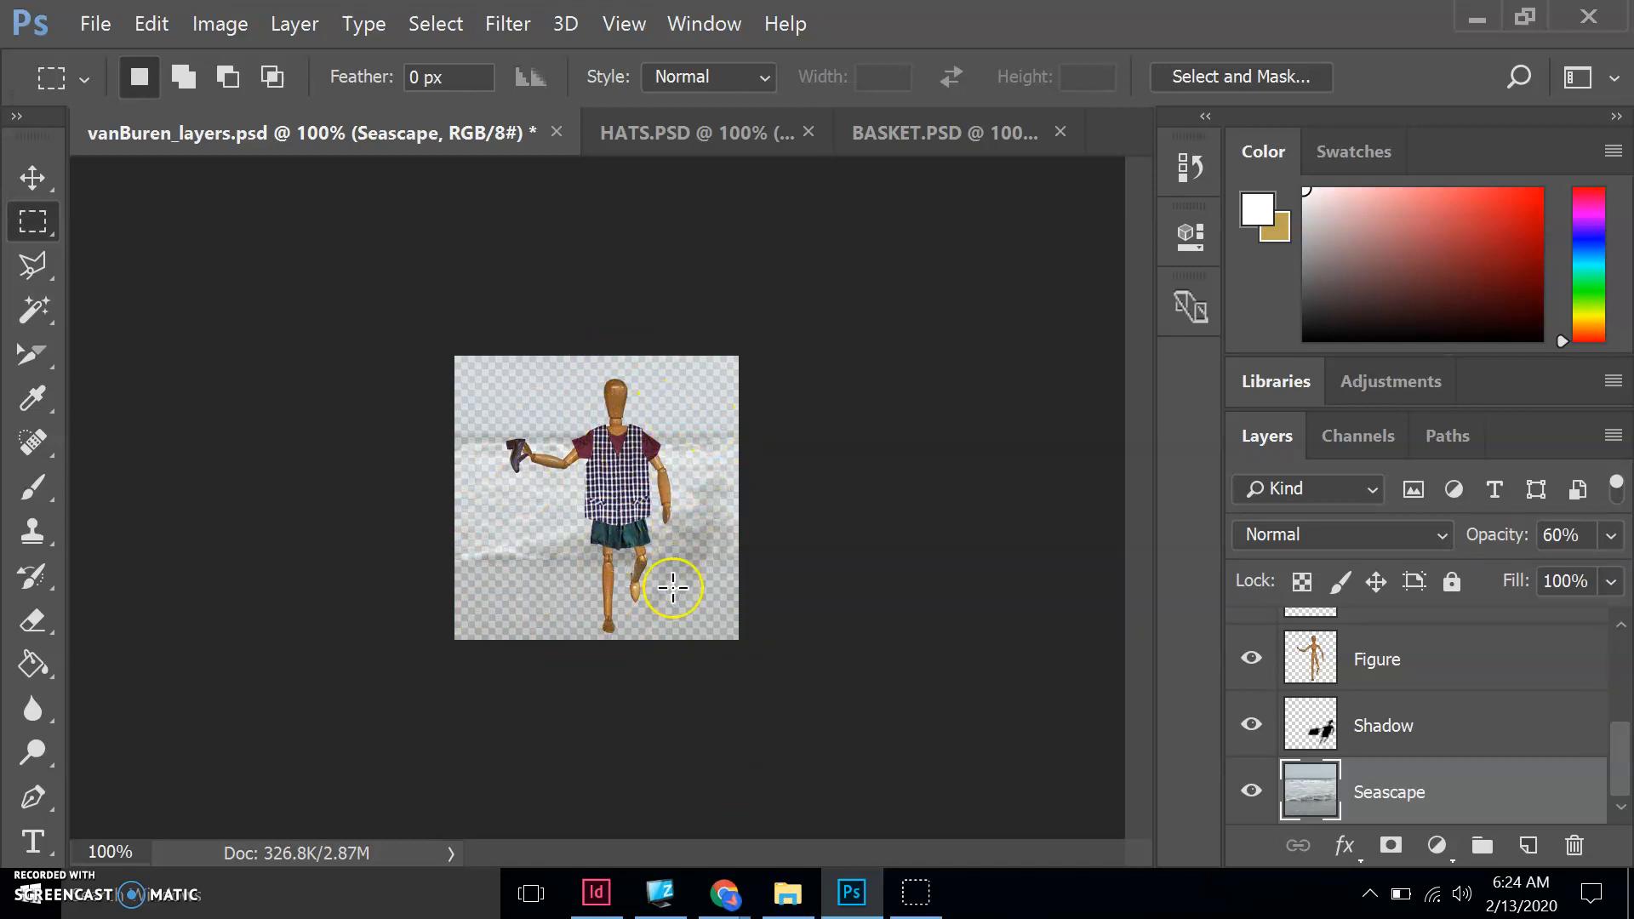
mouse_move(720, 911)
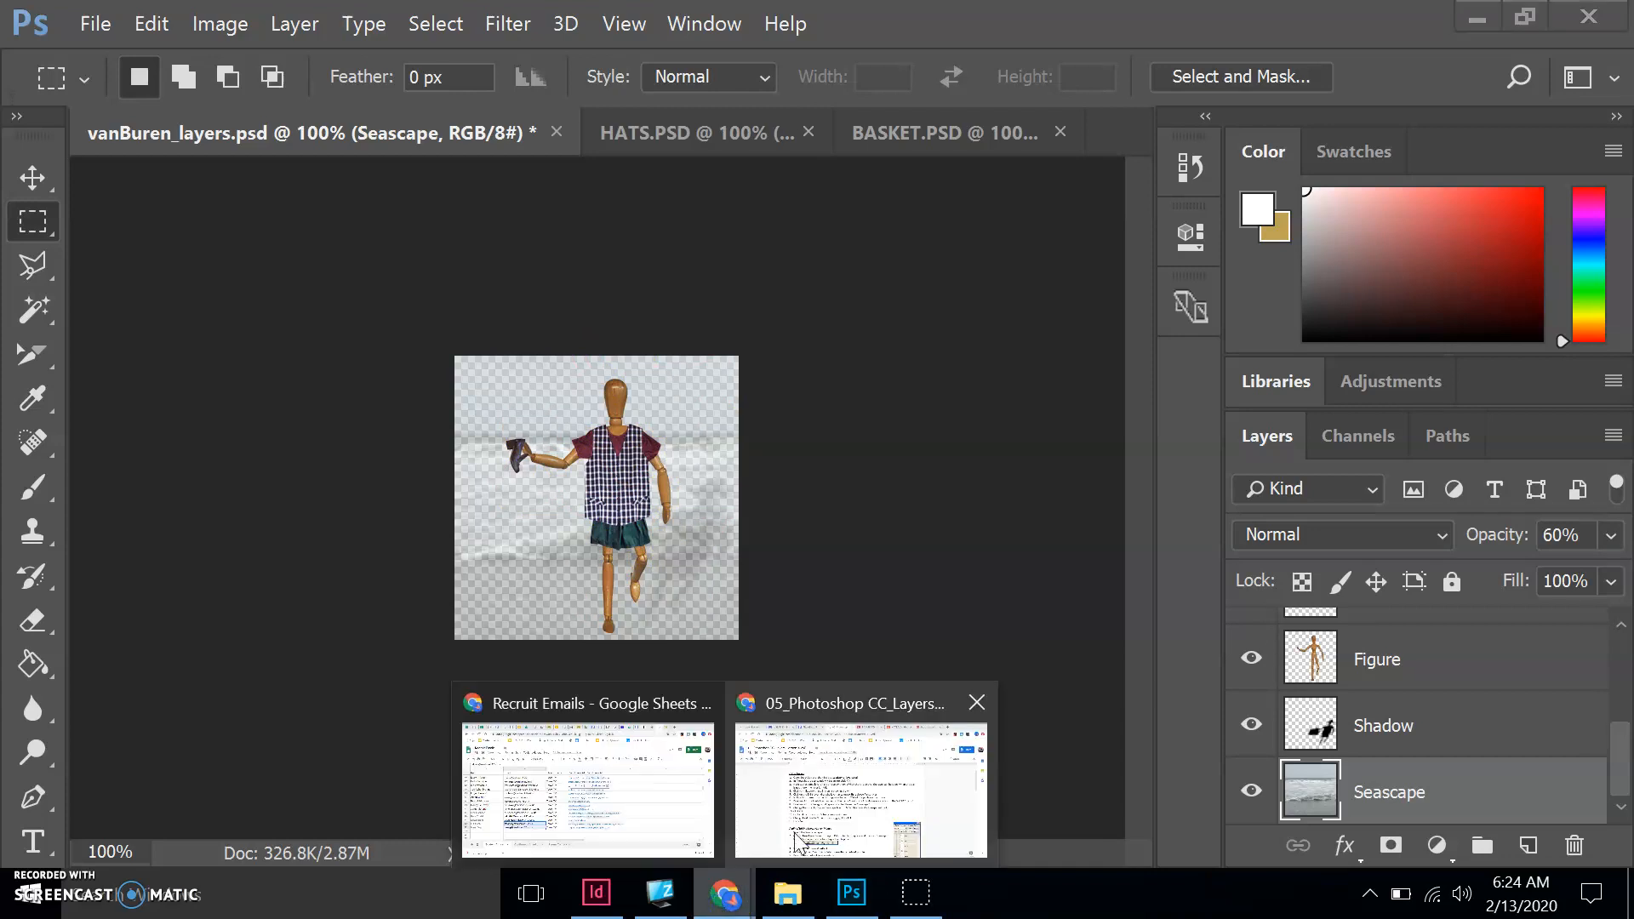
left_click(817, 791)
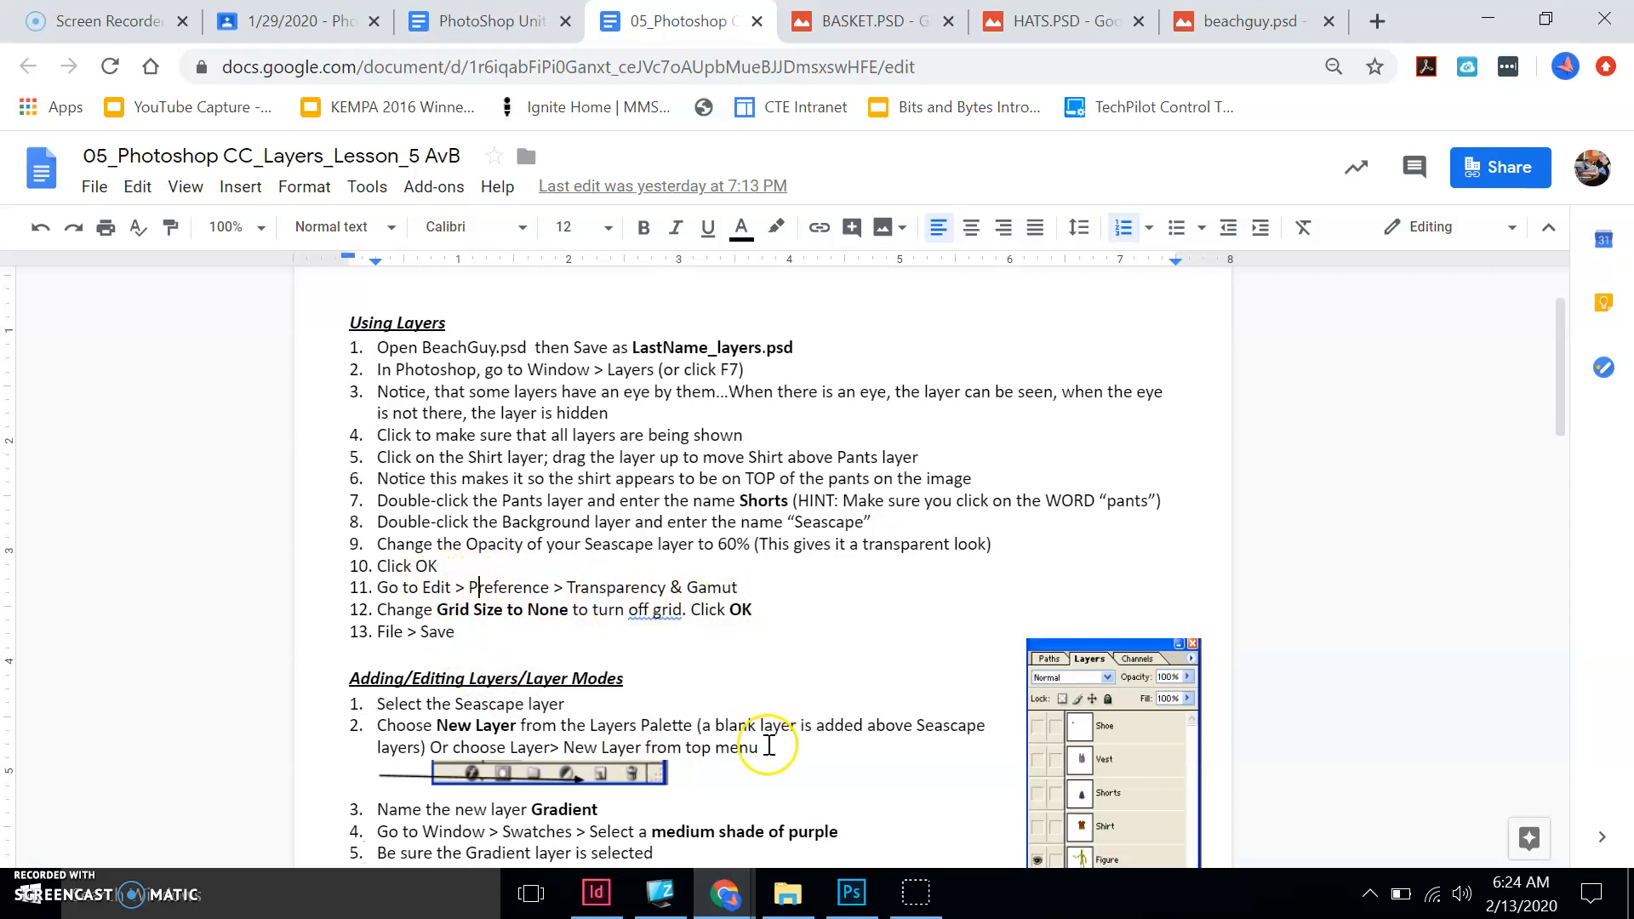
Switch to Photoshop and set the grid size to None in the Transparency & Gamut preferences
left_click(851, 898)
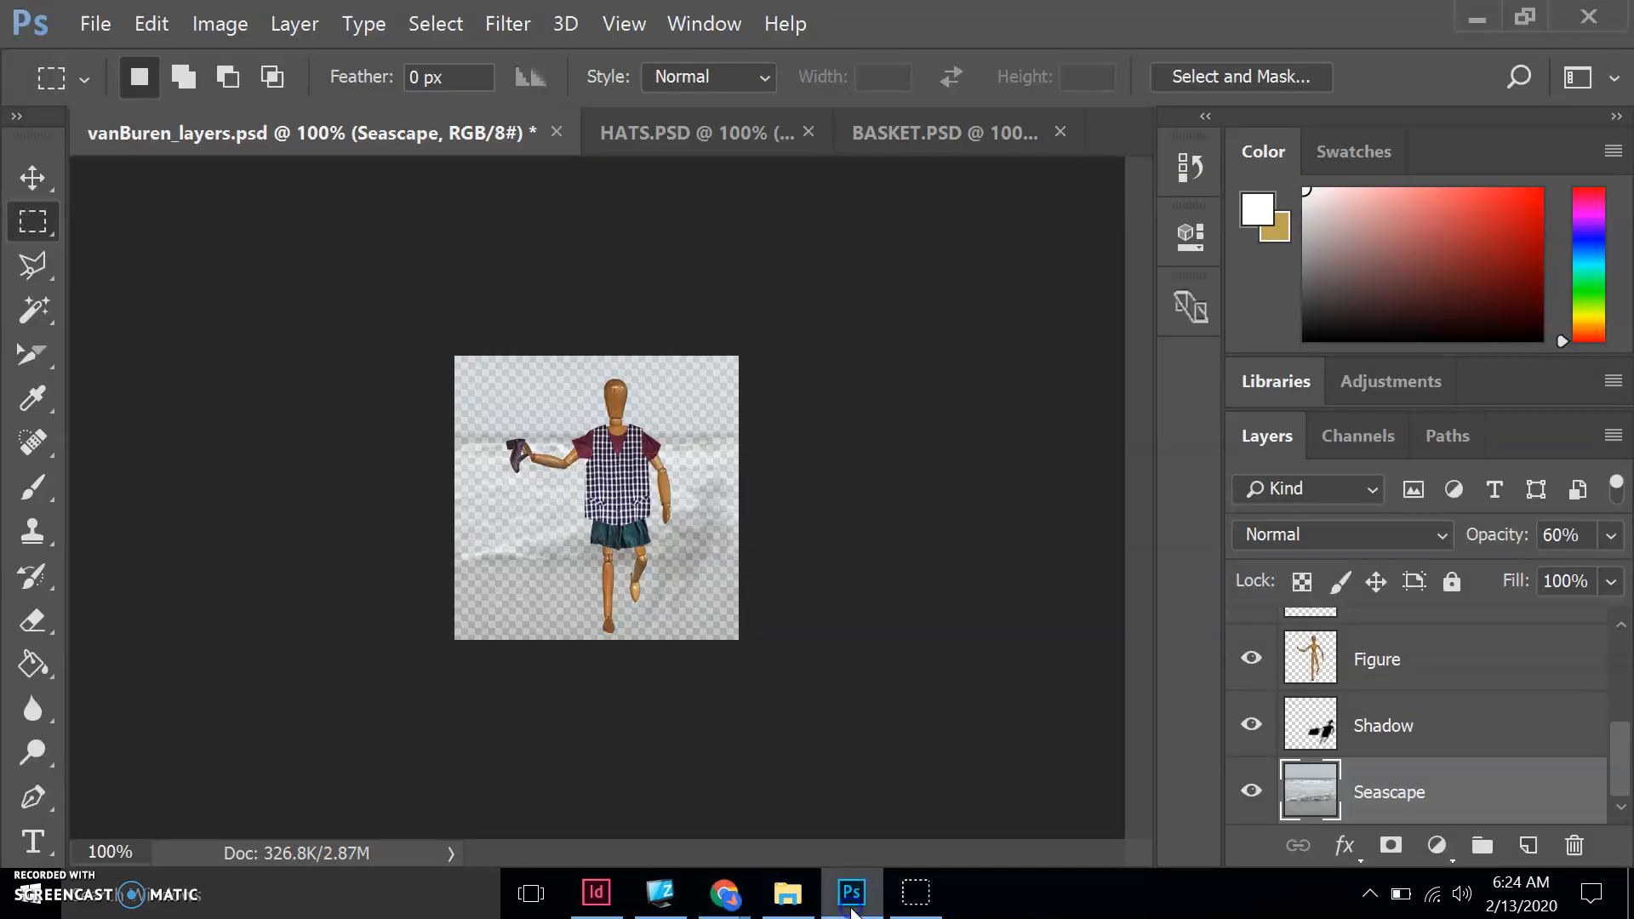
left_click(152, 26)
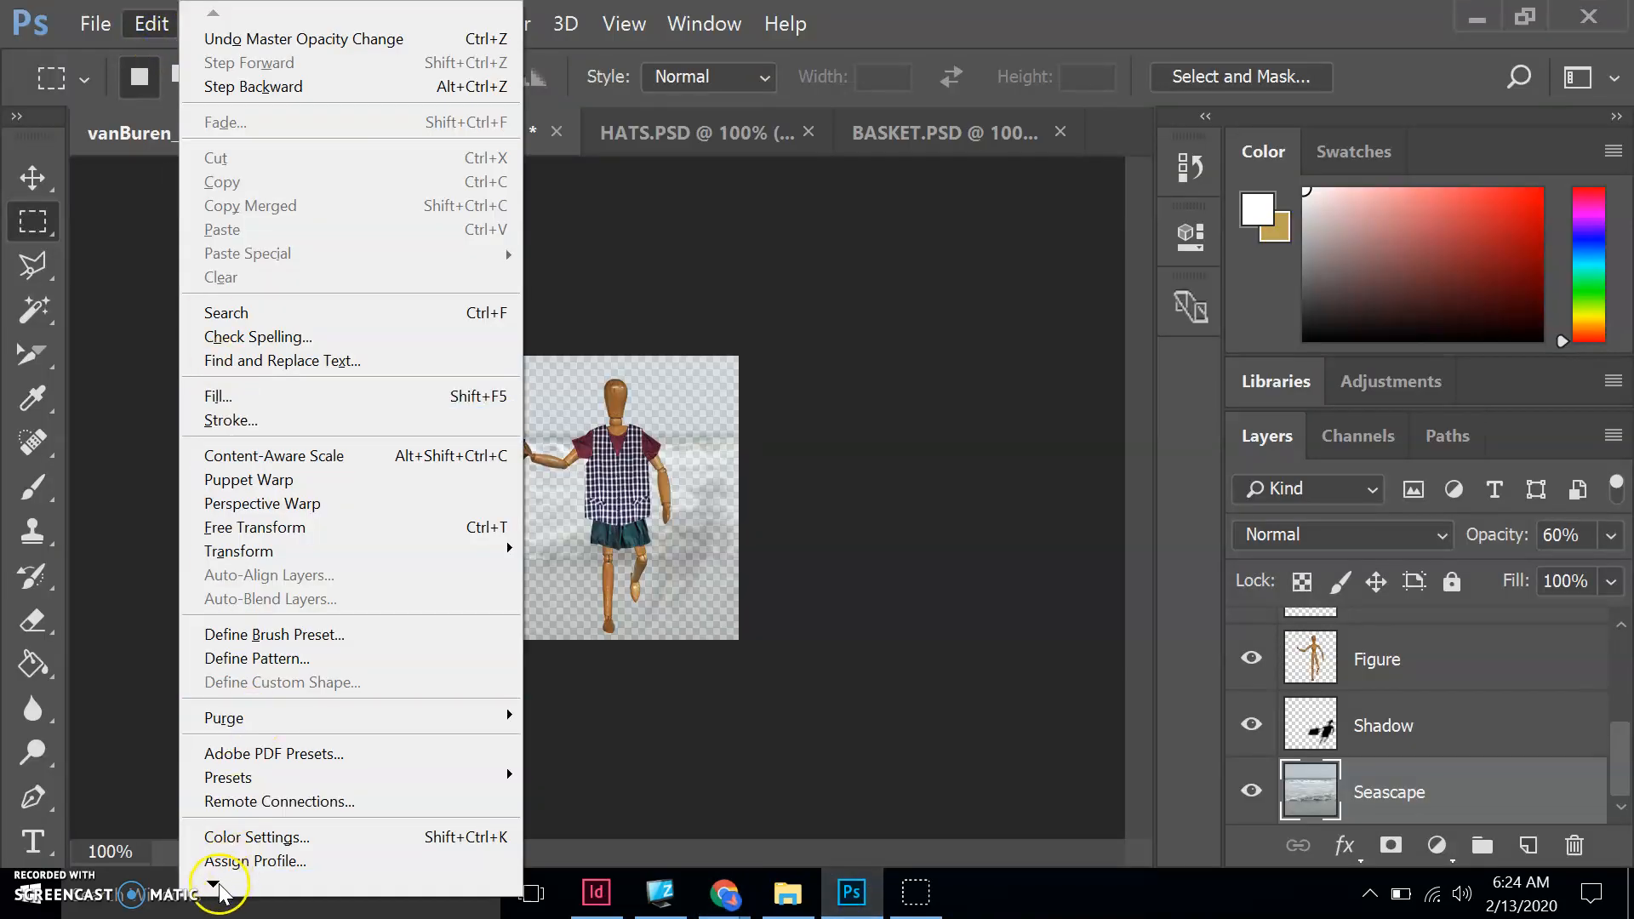
mouse_move(214, 886)
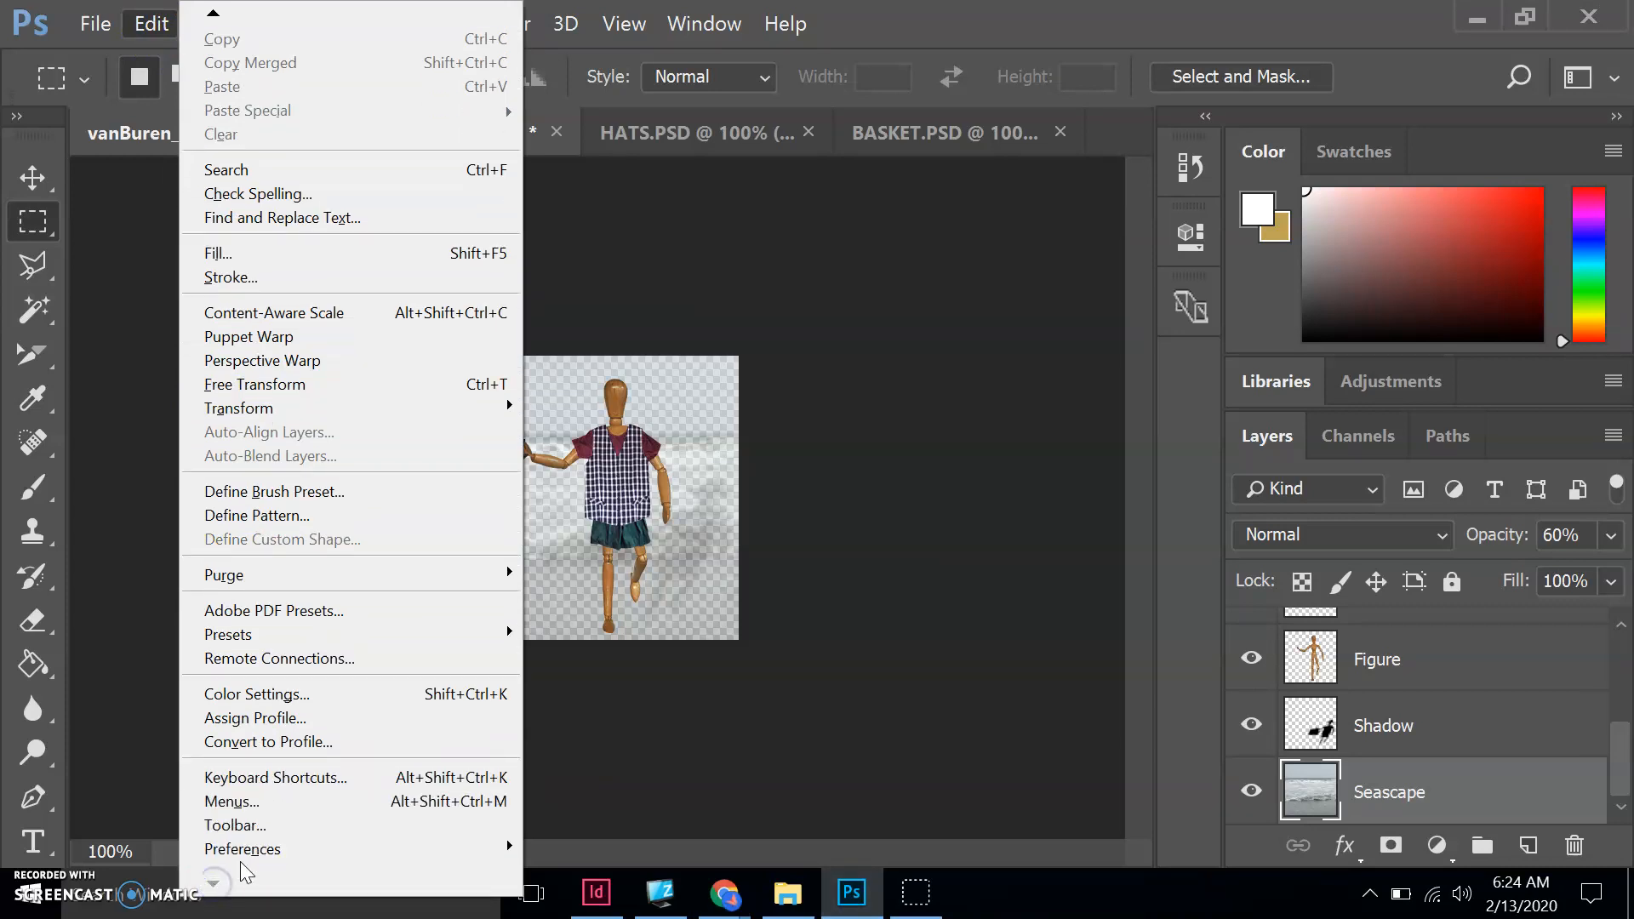
left_click(389, 854)
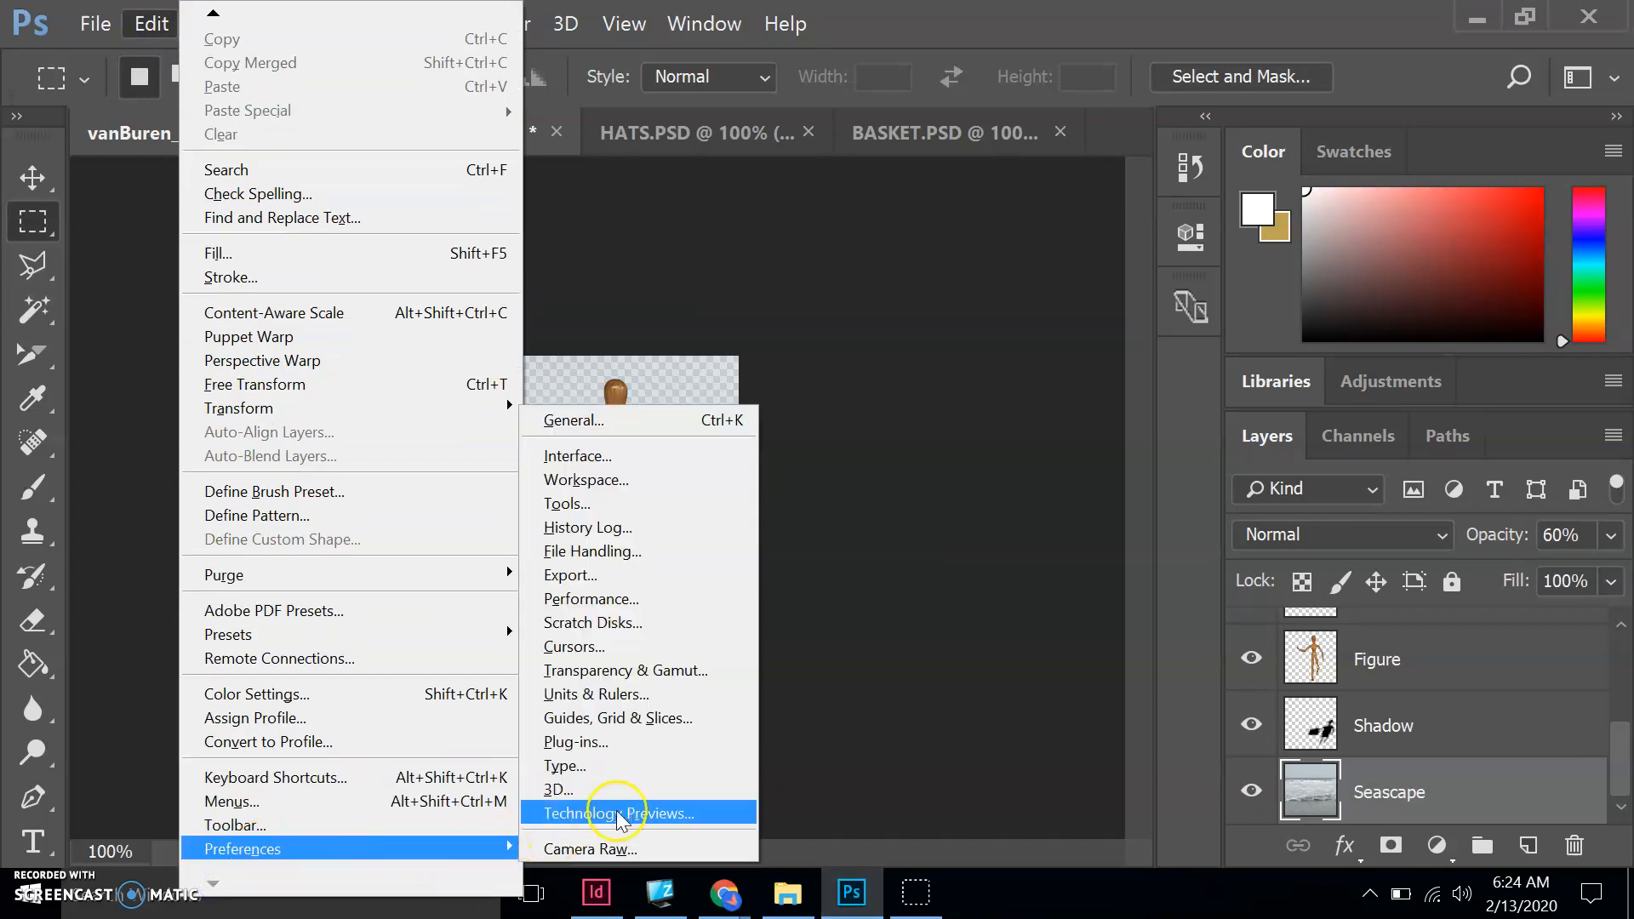
left_click(639, 671)
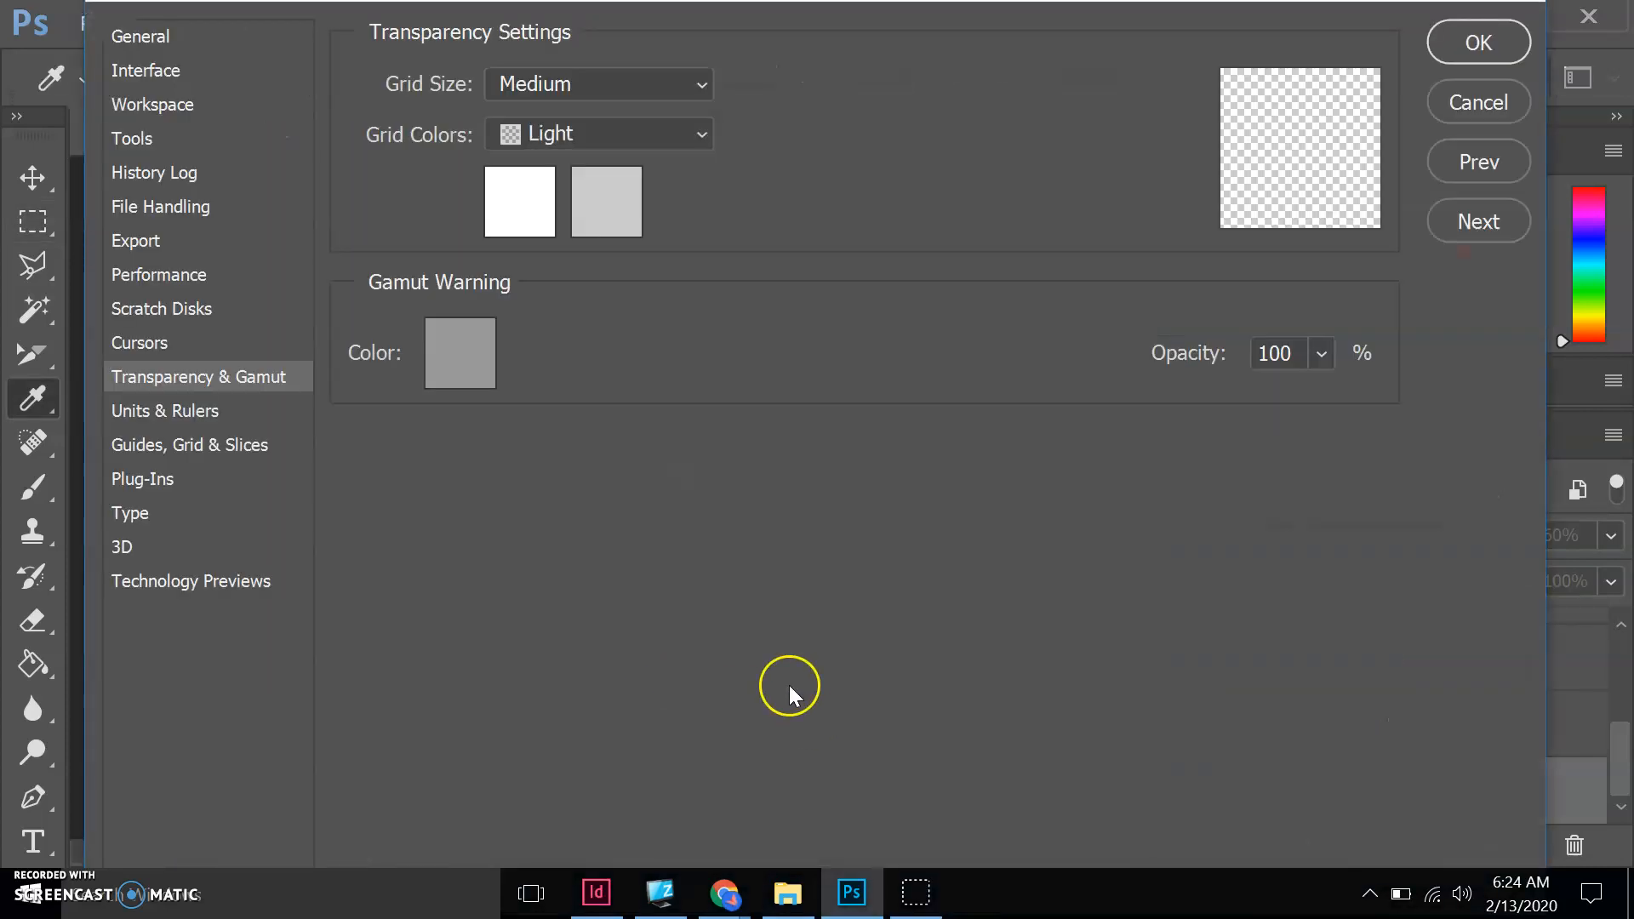
left_click(692, 137)
left_click(696, 136)
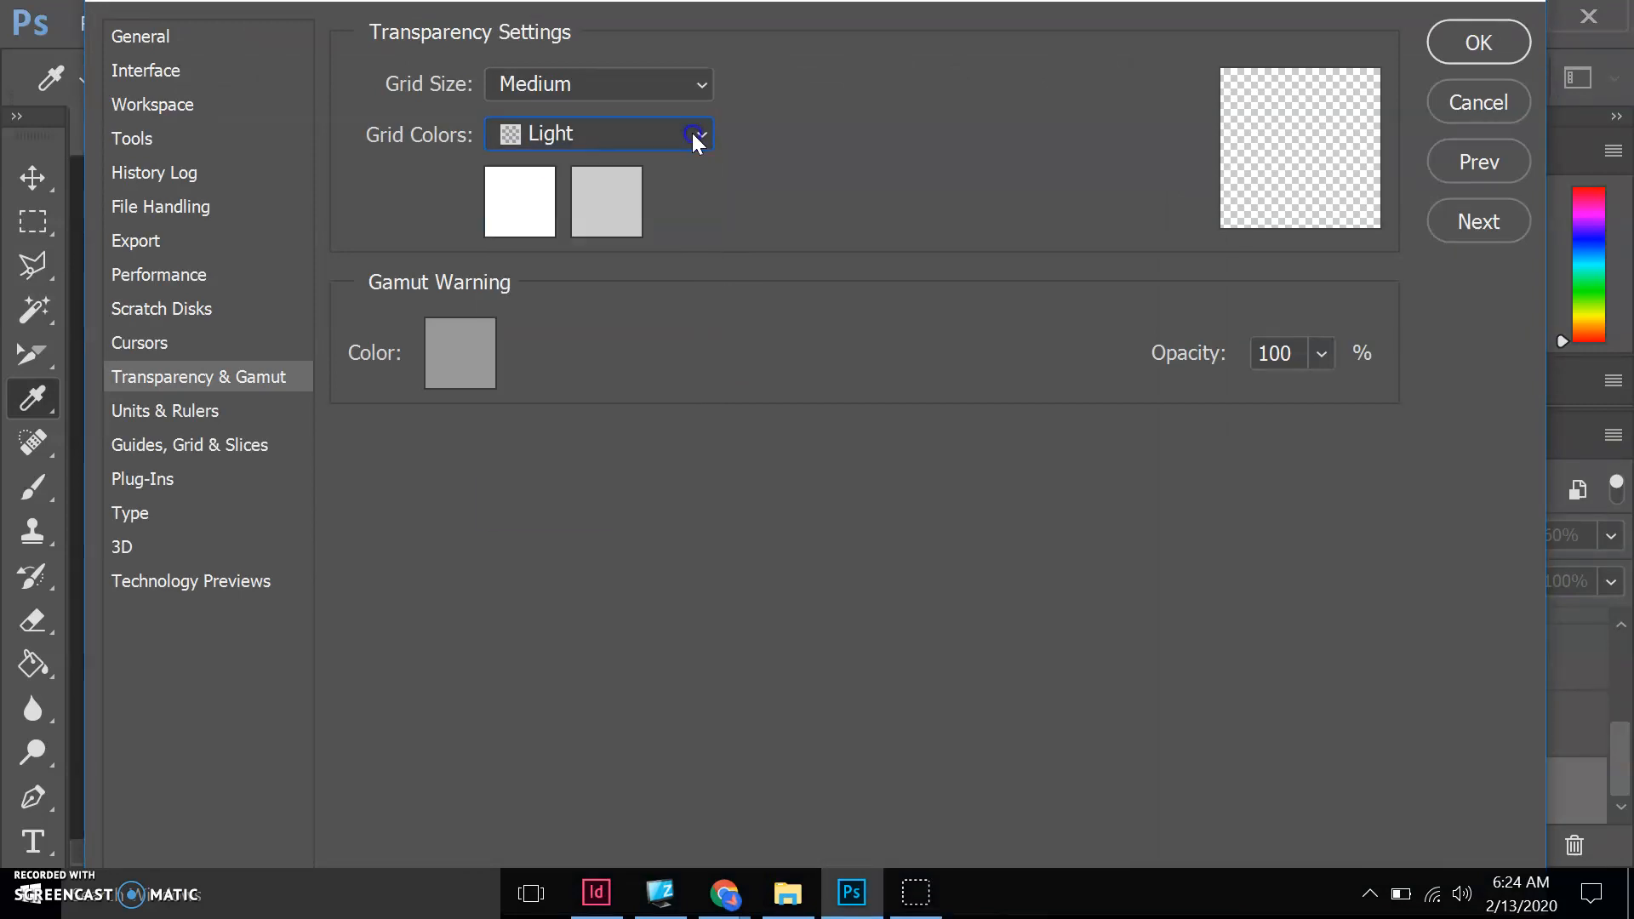
left_click(703, 81)
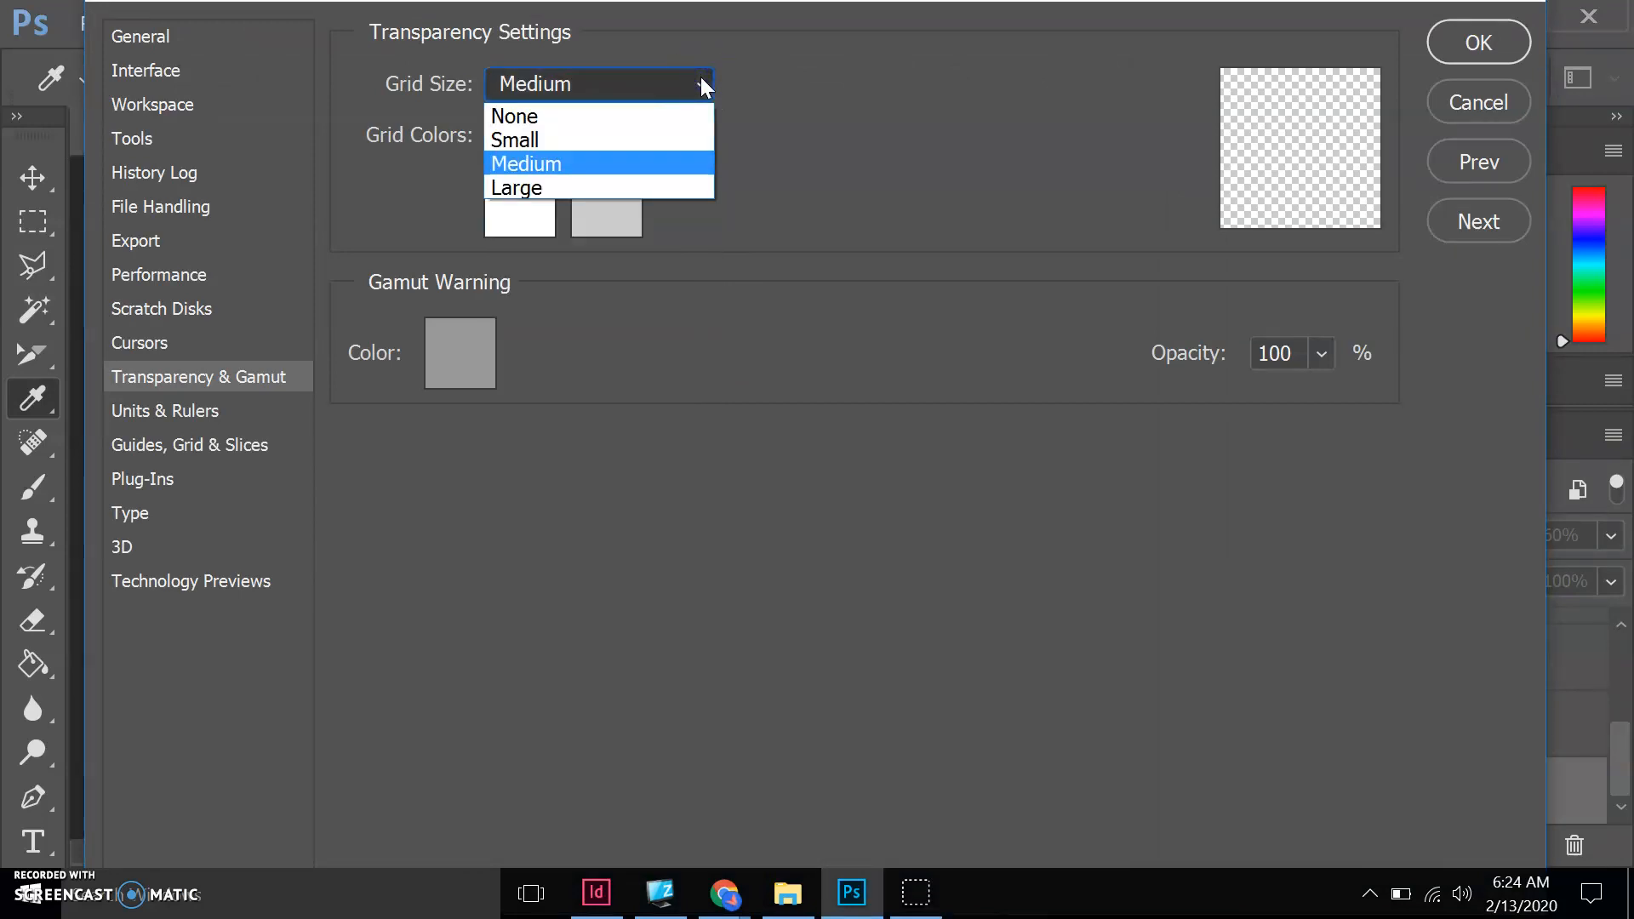
left_click(652, 119)
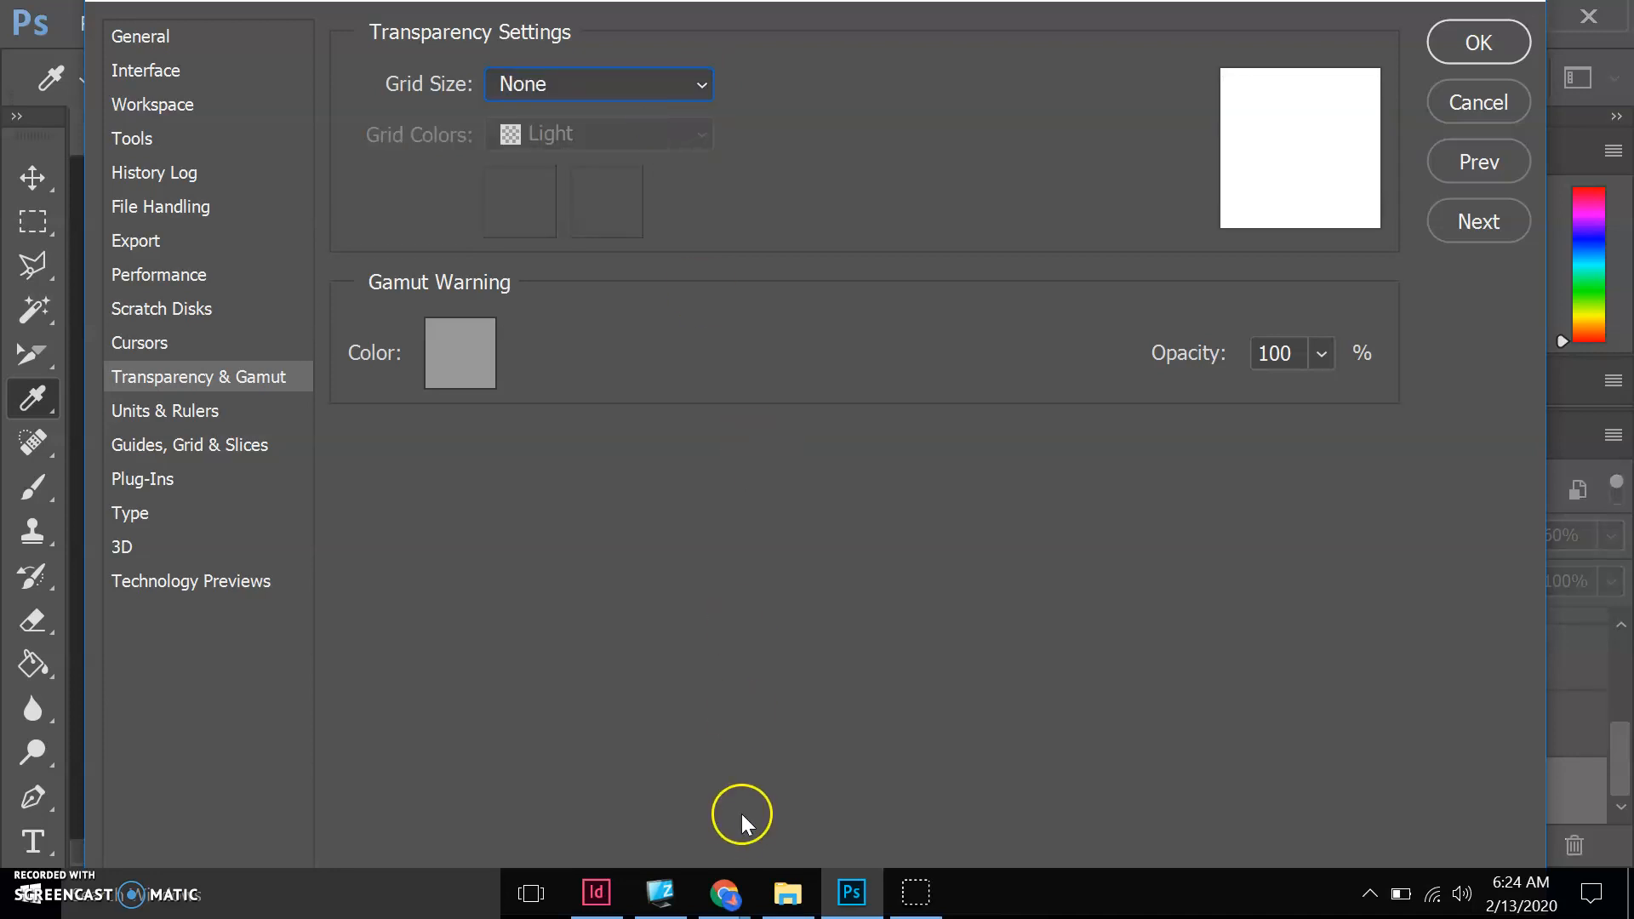
Check the grid size instruction in the lesson document in Chrome, and apply the changed preferences in Photoshop
mouse_move(724, 892)
left_click(822, 808)
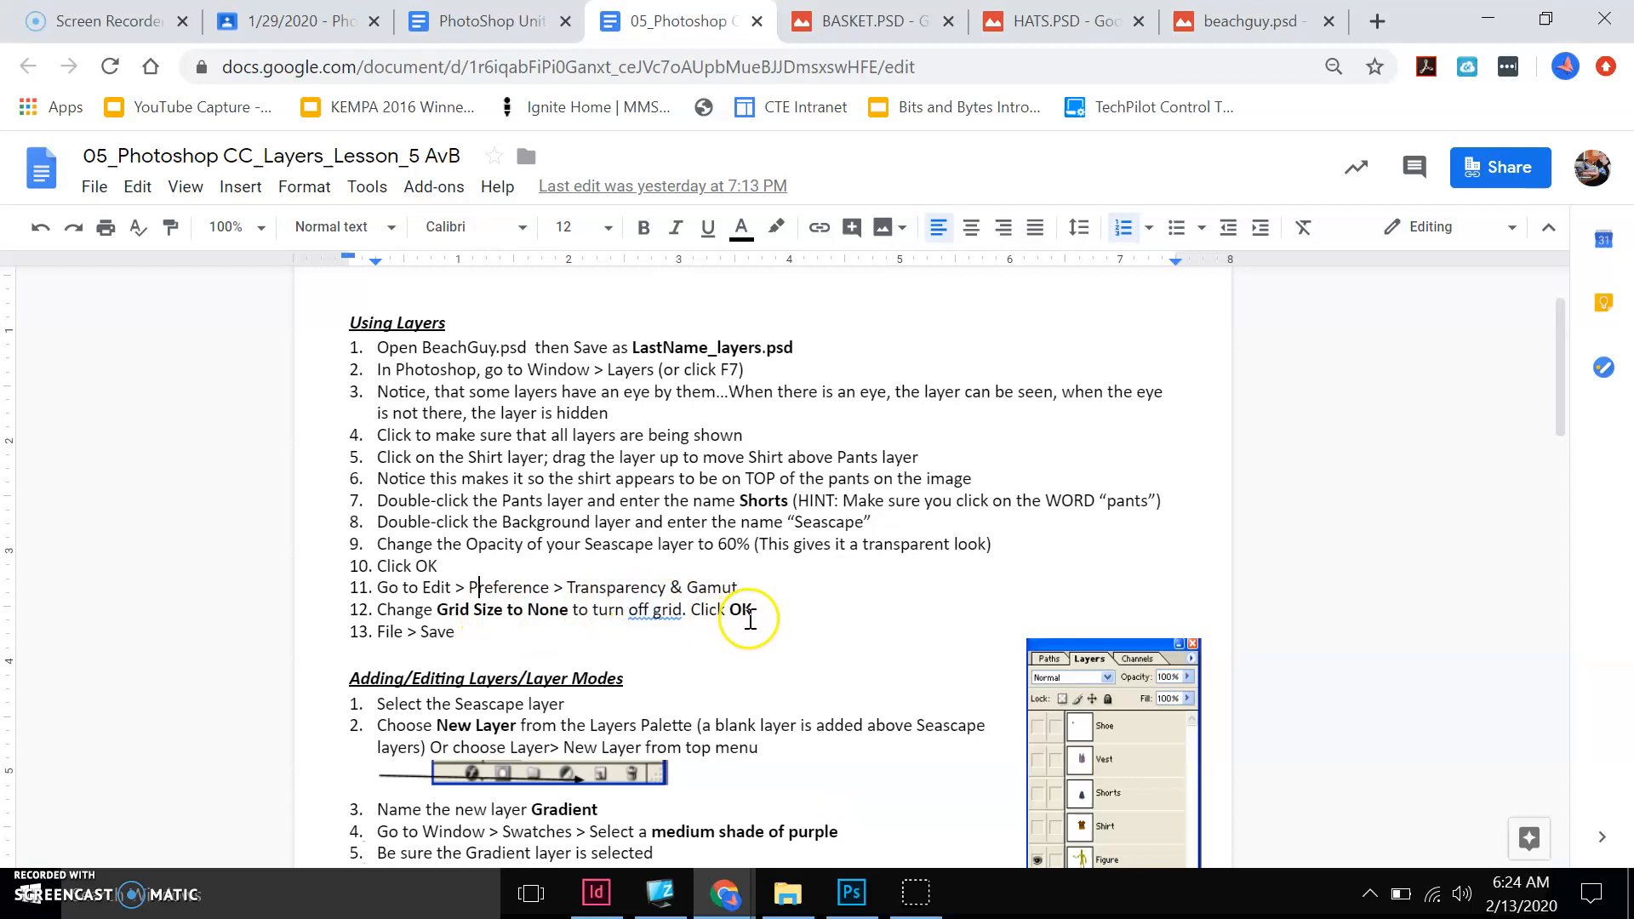
left_click(847, 898)
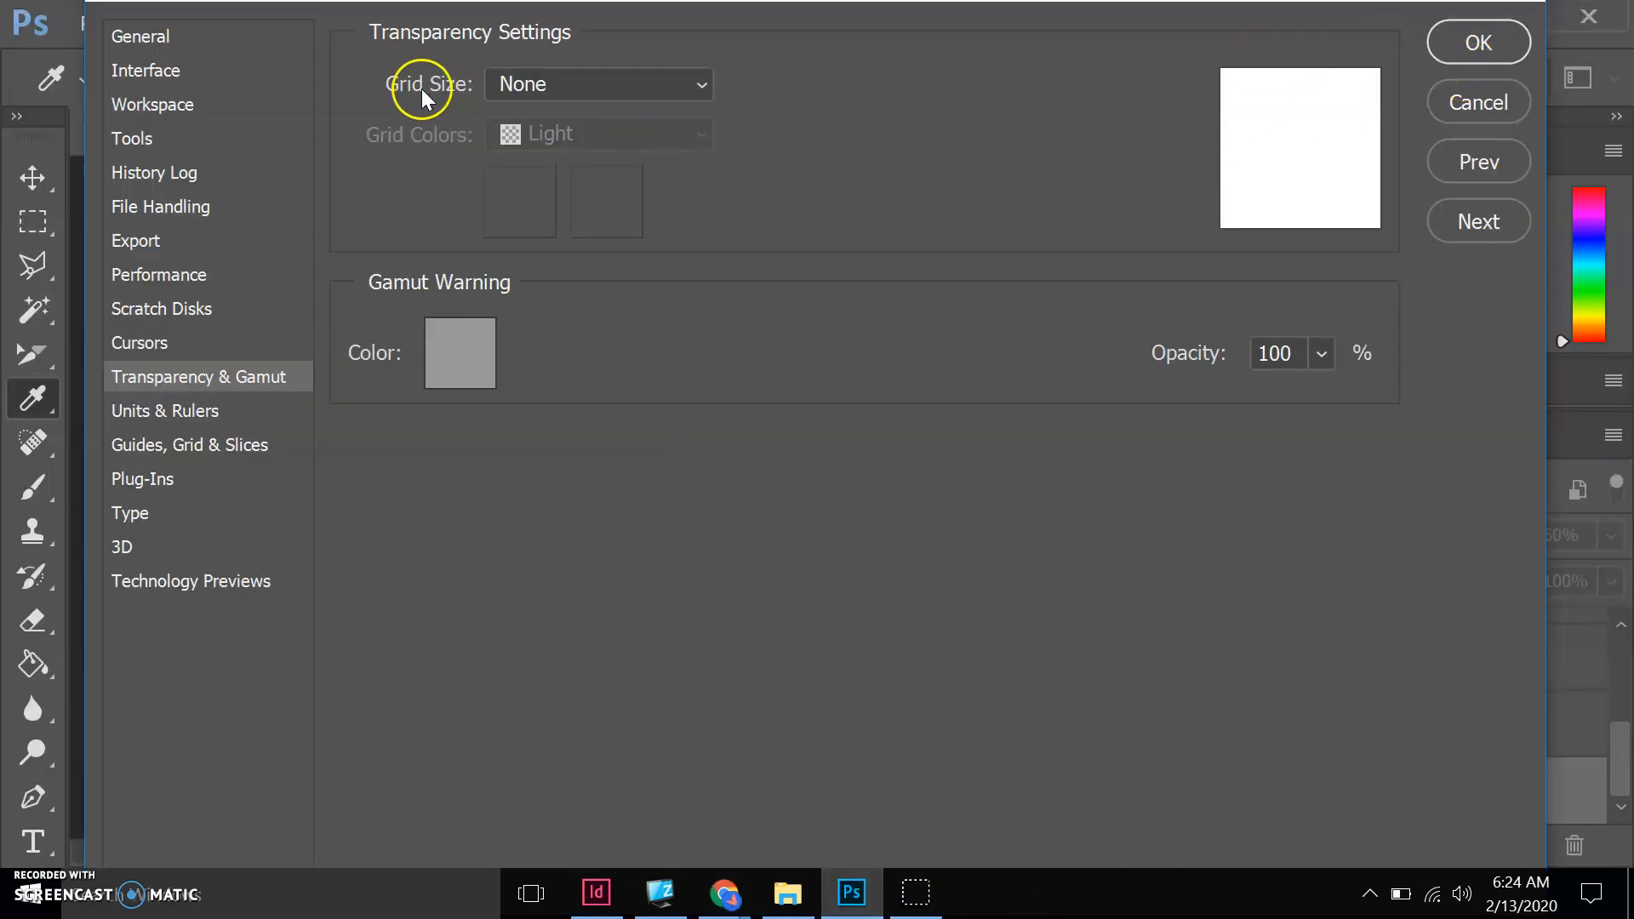
left_click(1471, 43)
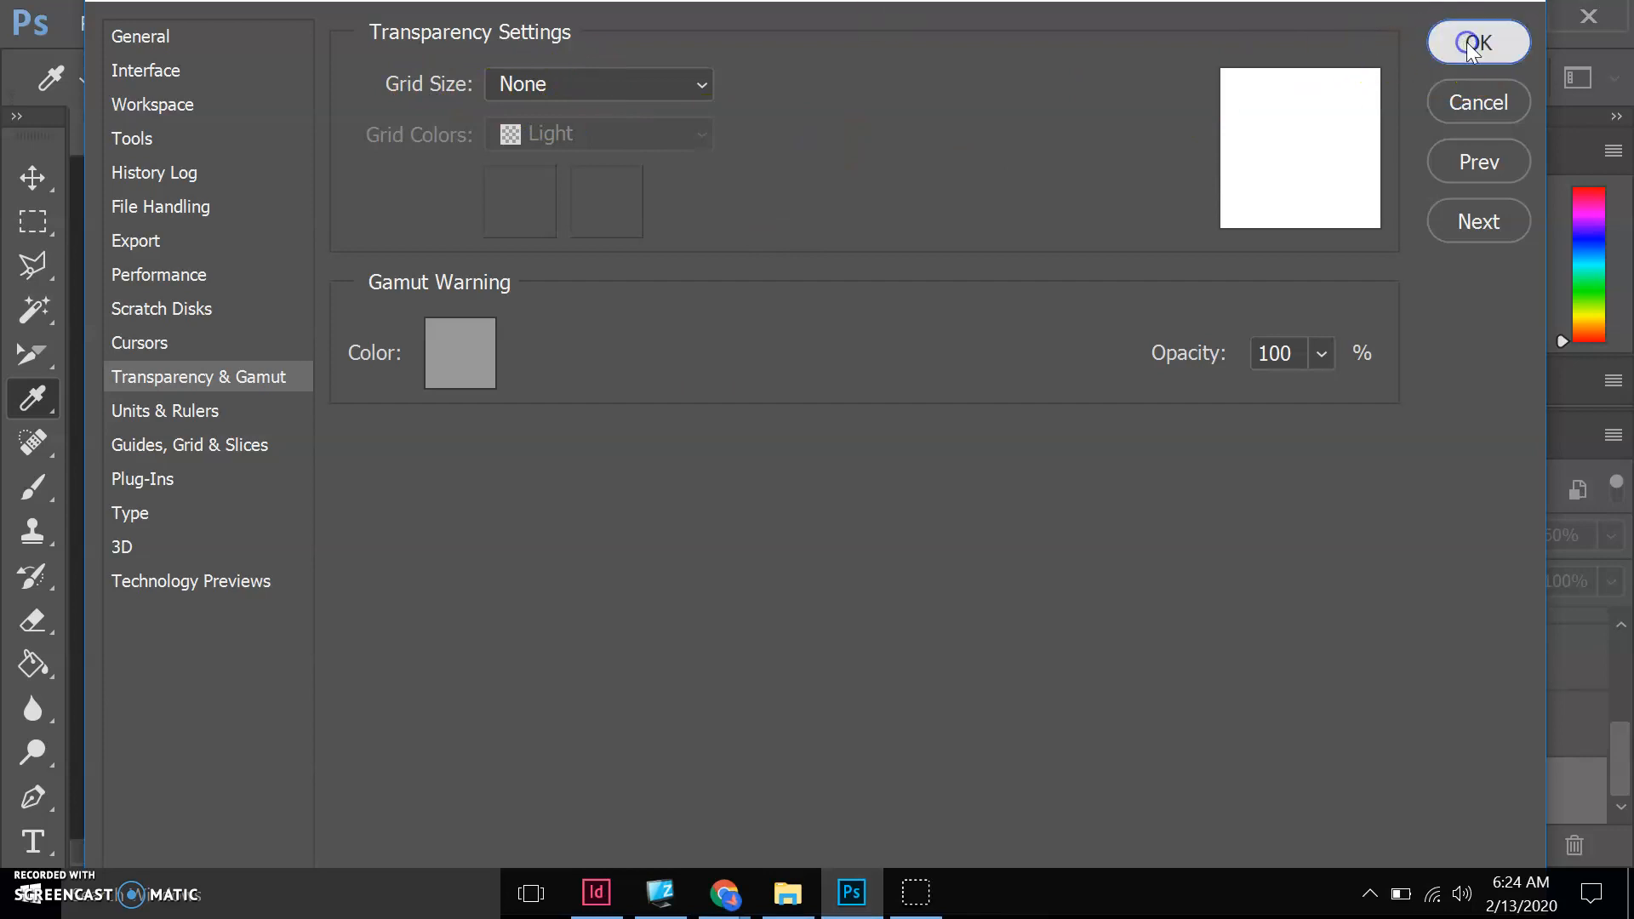
Save the beach figure document under its existing file name
left_click(89, 25)
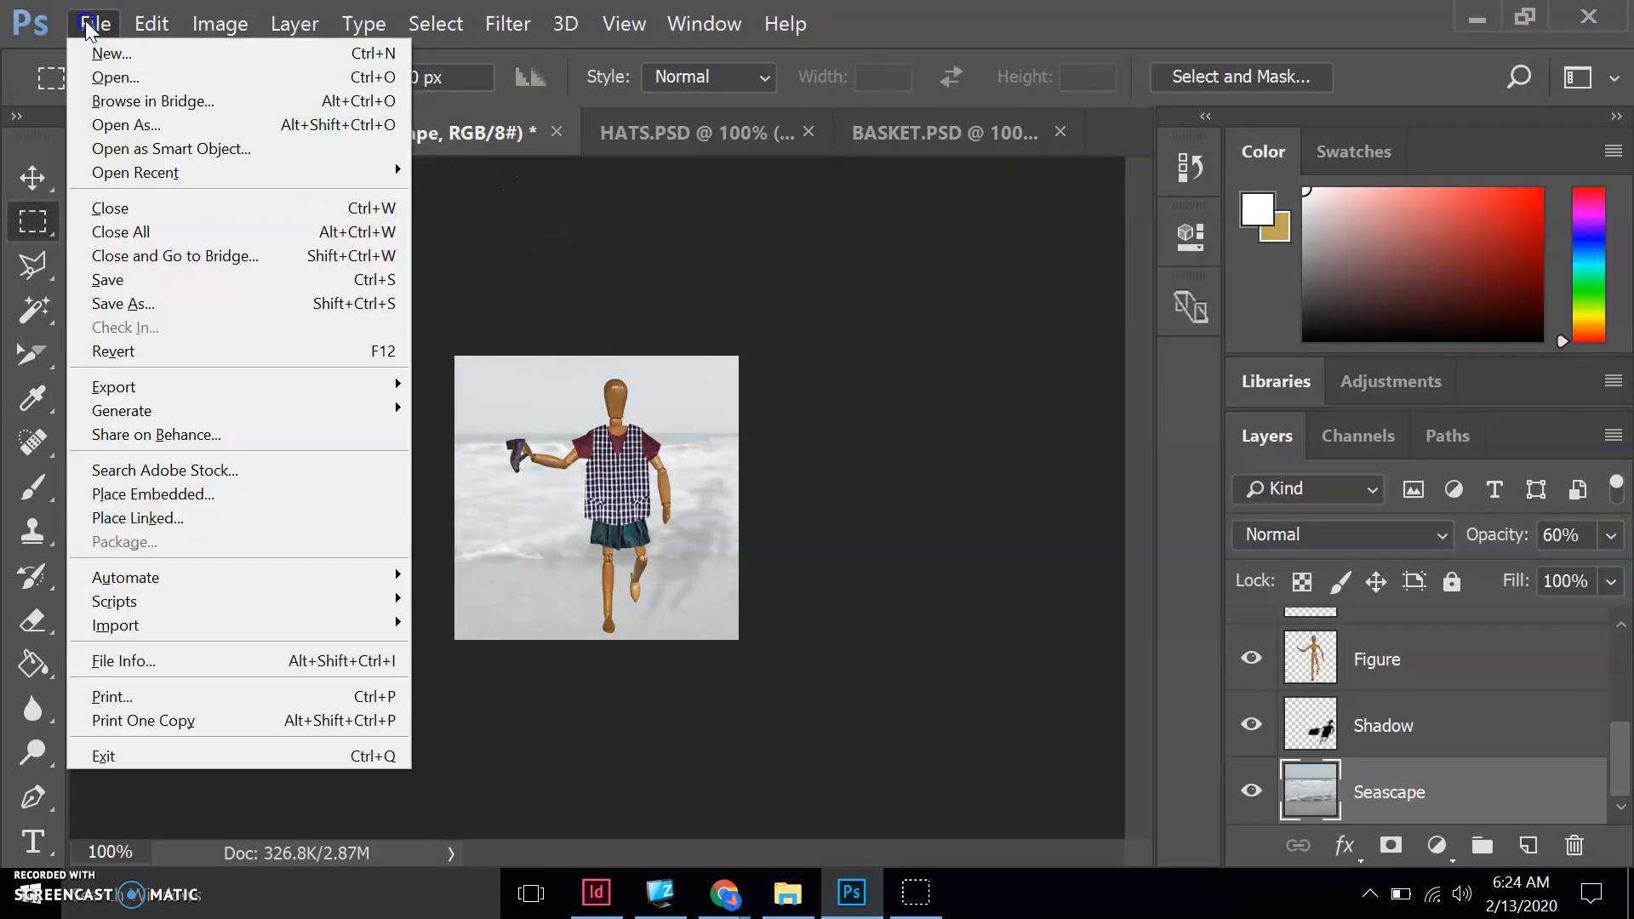
left_click(112, 278)
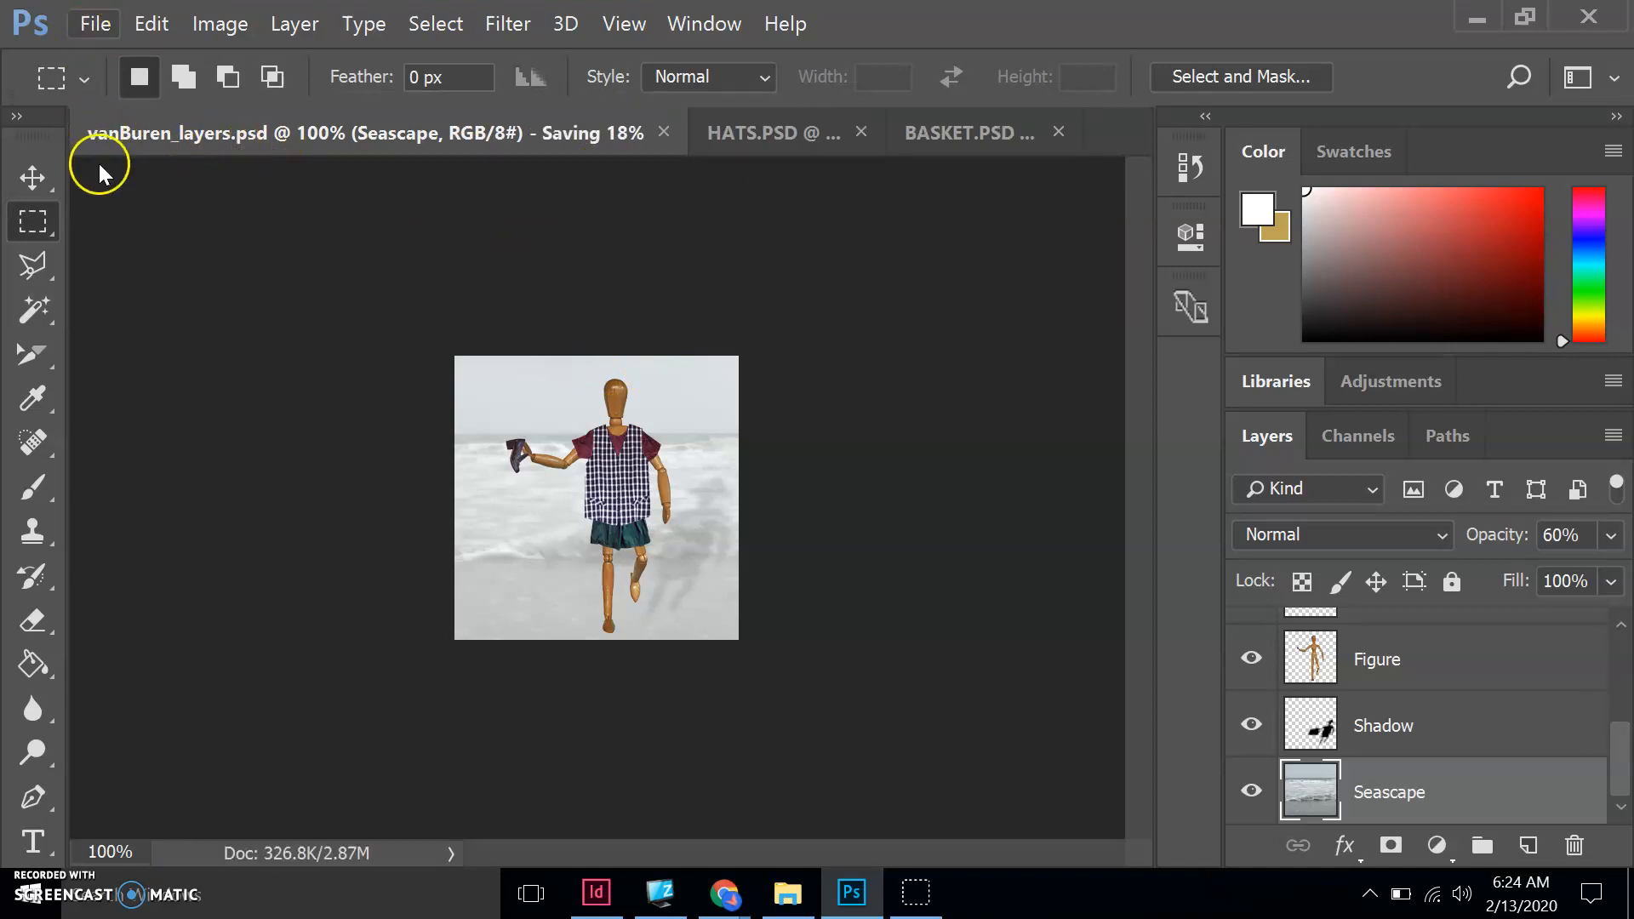
left_click(95, 24)
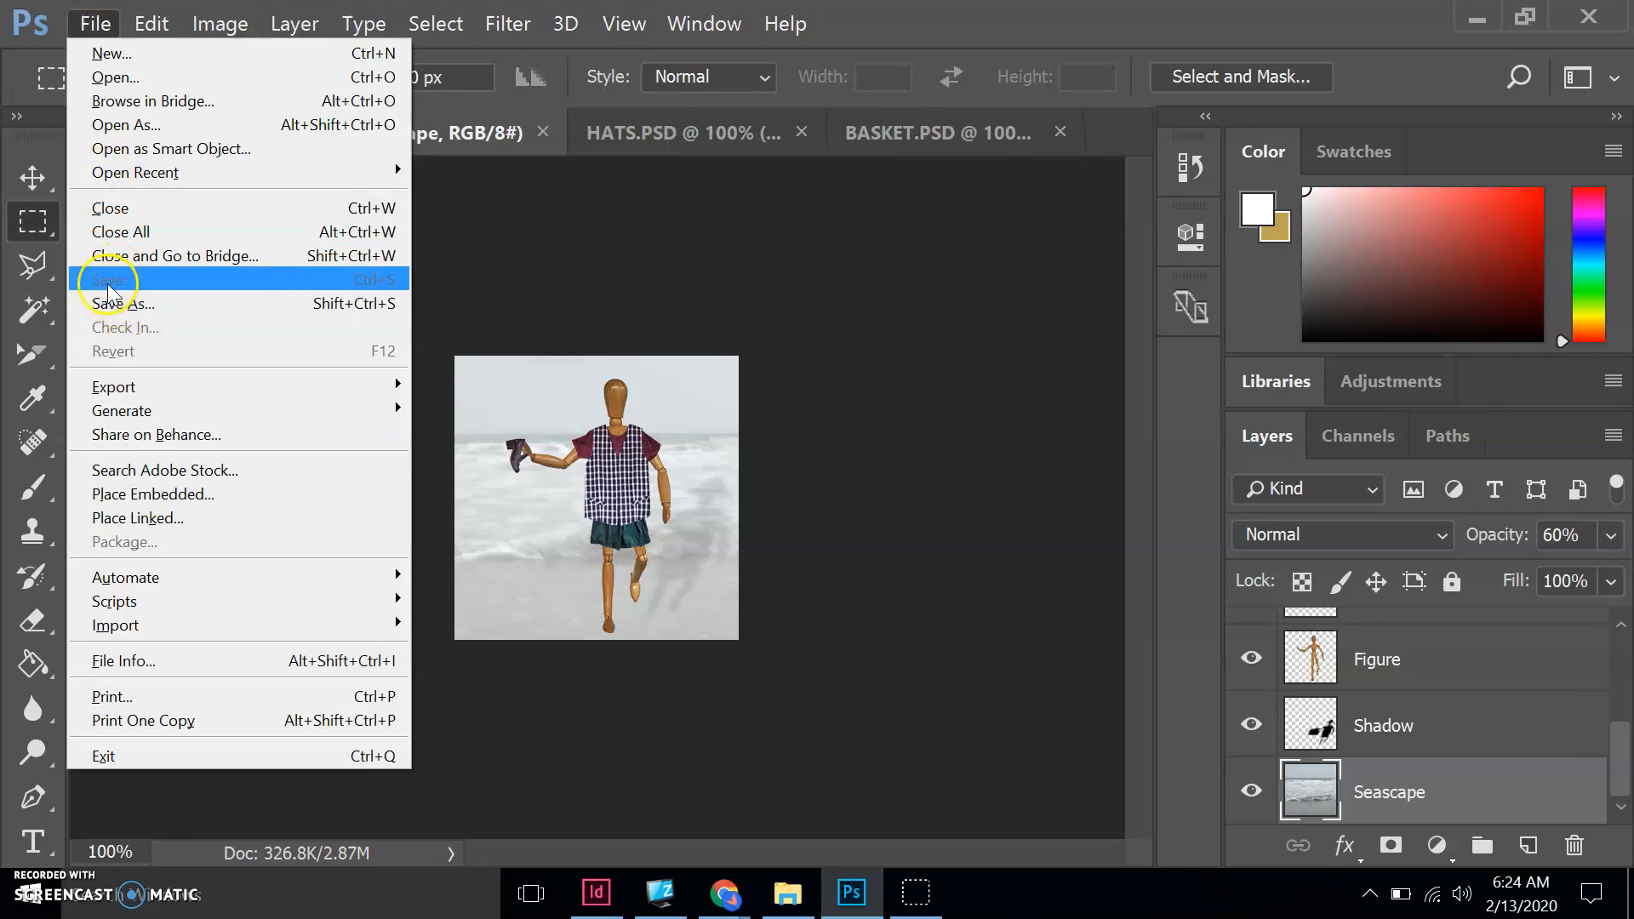
left_click(738, 258)
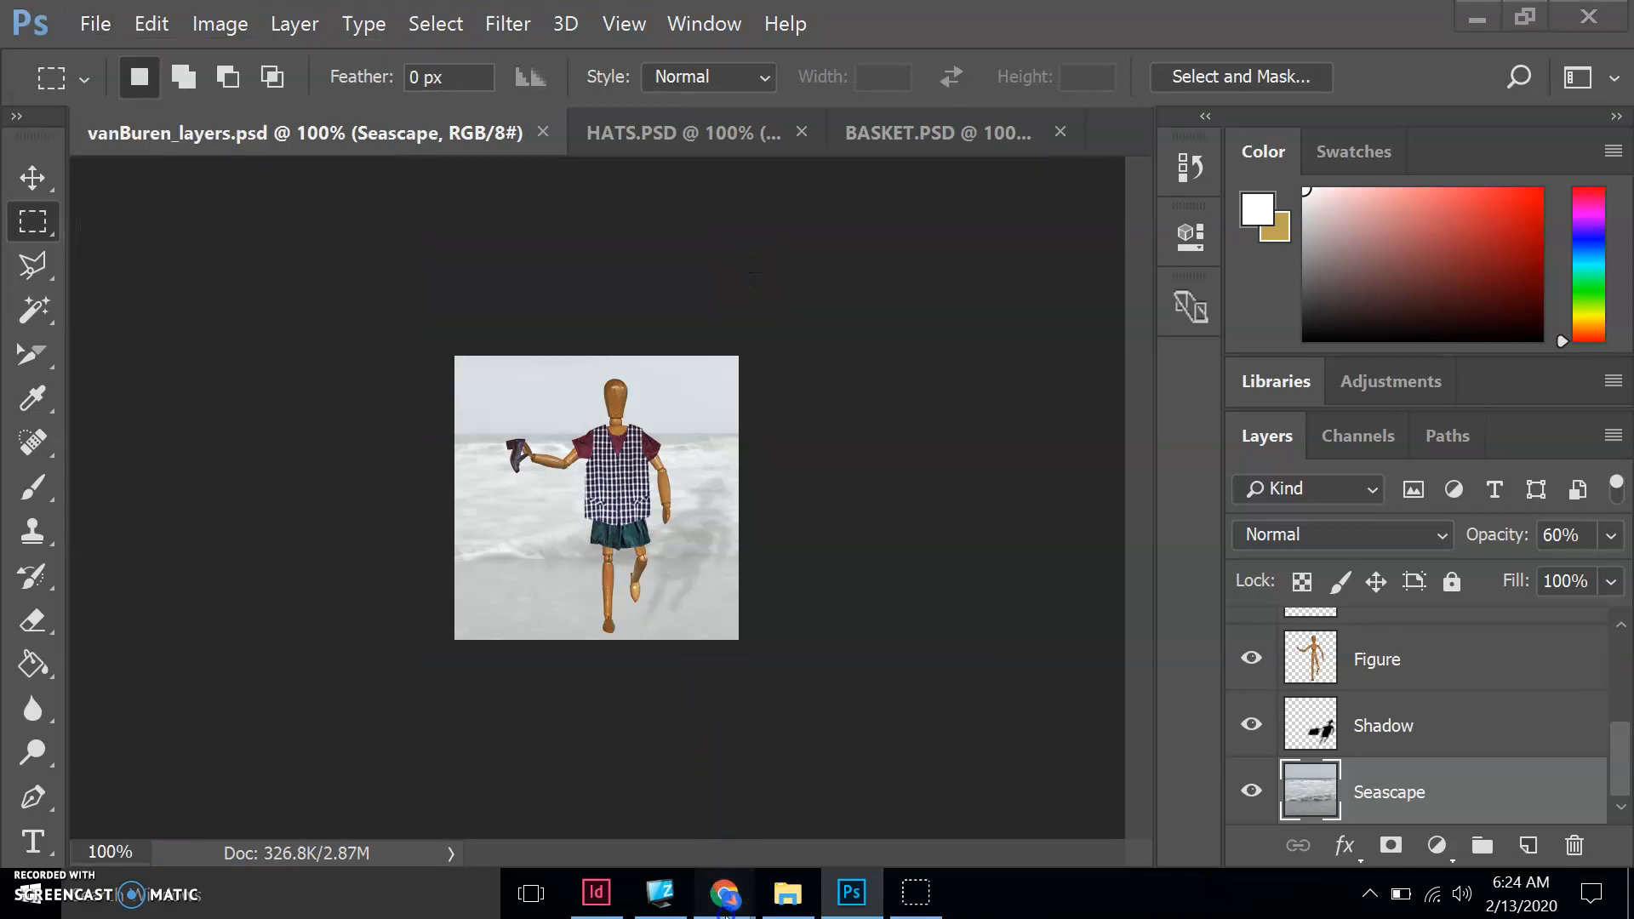
Switch to Chrome and read the Adding/Editing Layers/Layer Modes instructions on creating a new layer above Seascape
mouse_move(725, 892)
left_click(760, 862)
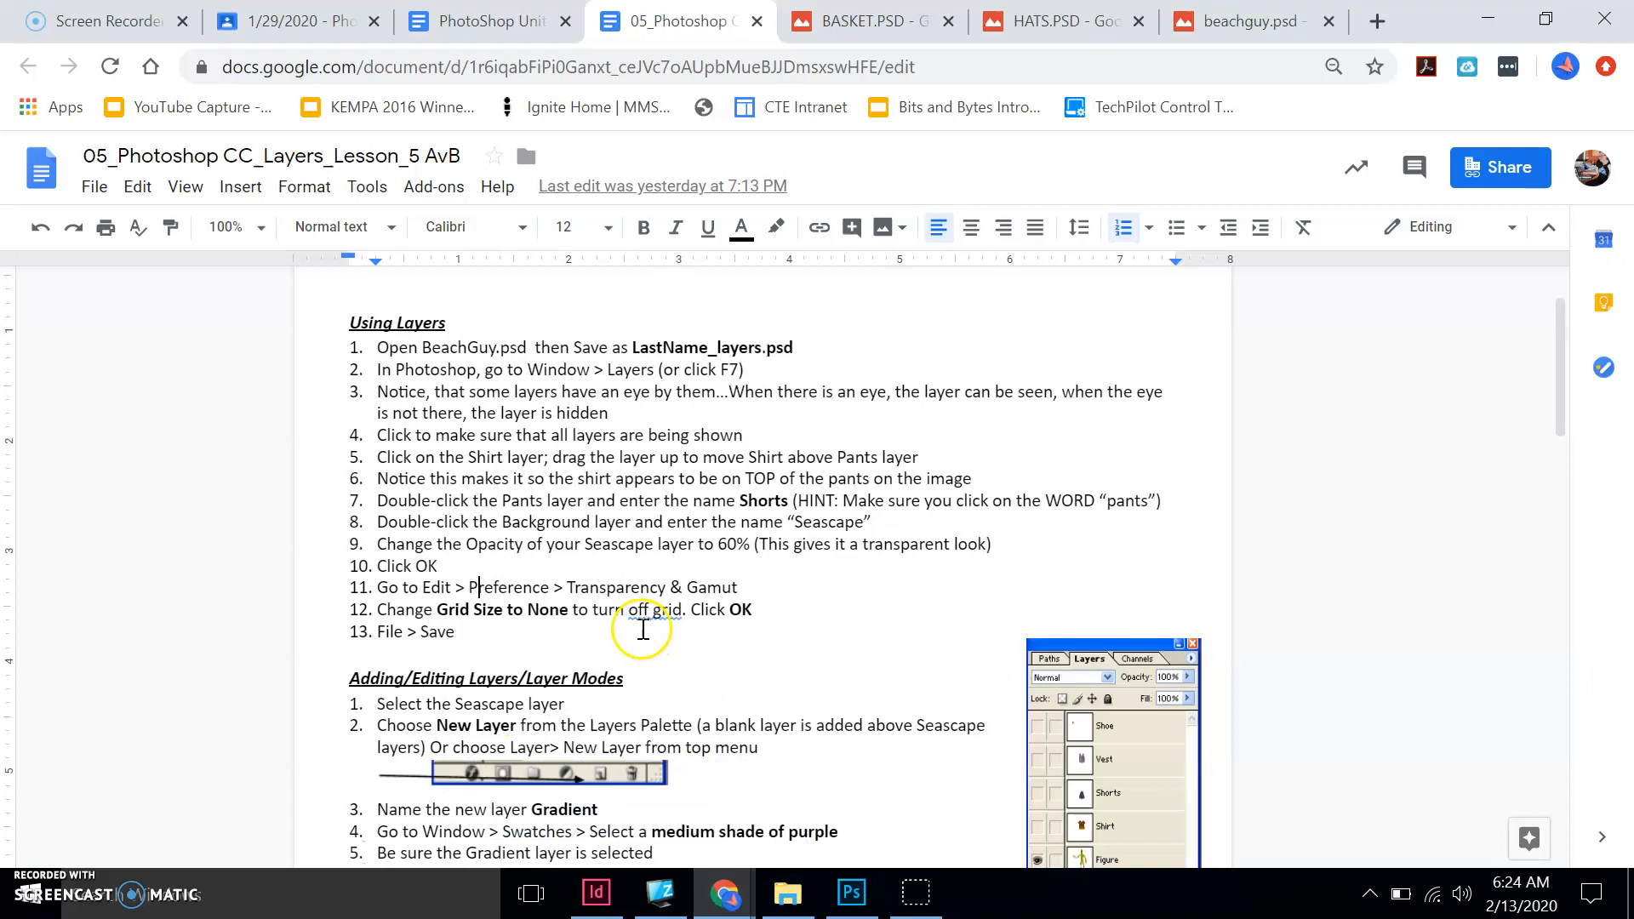
scroll(643, 630, "down", 3)
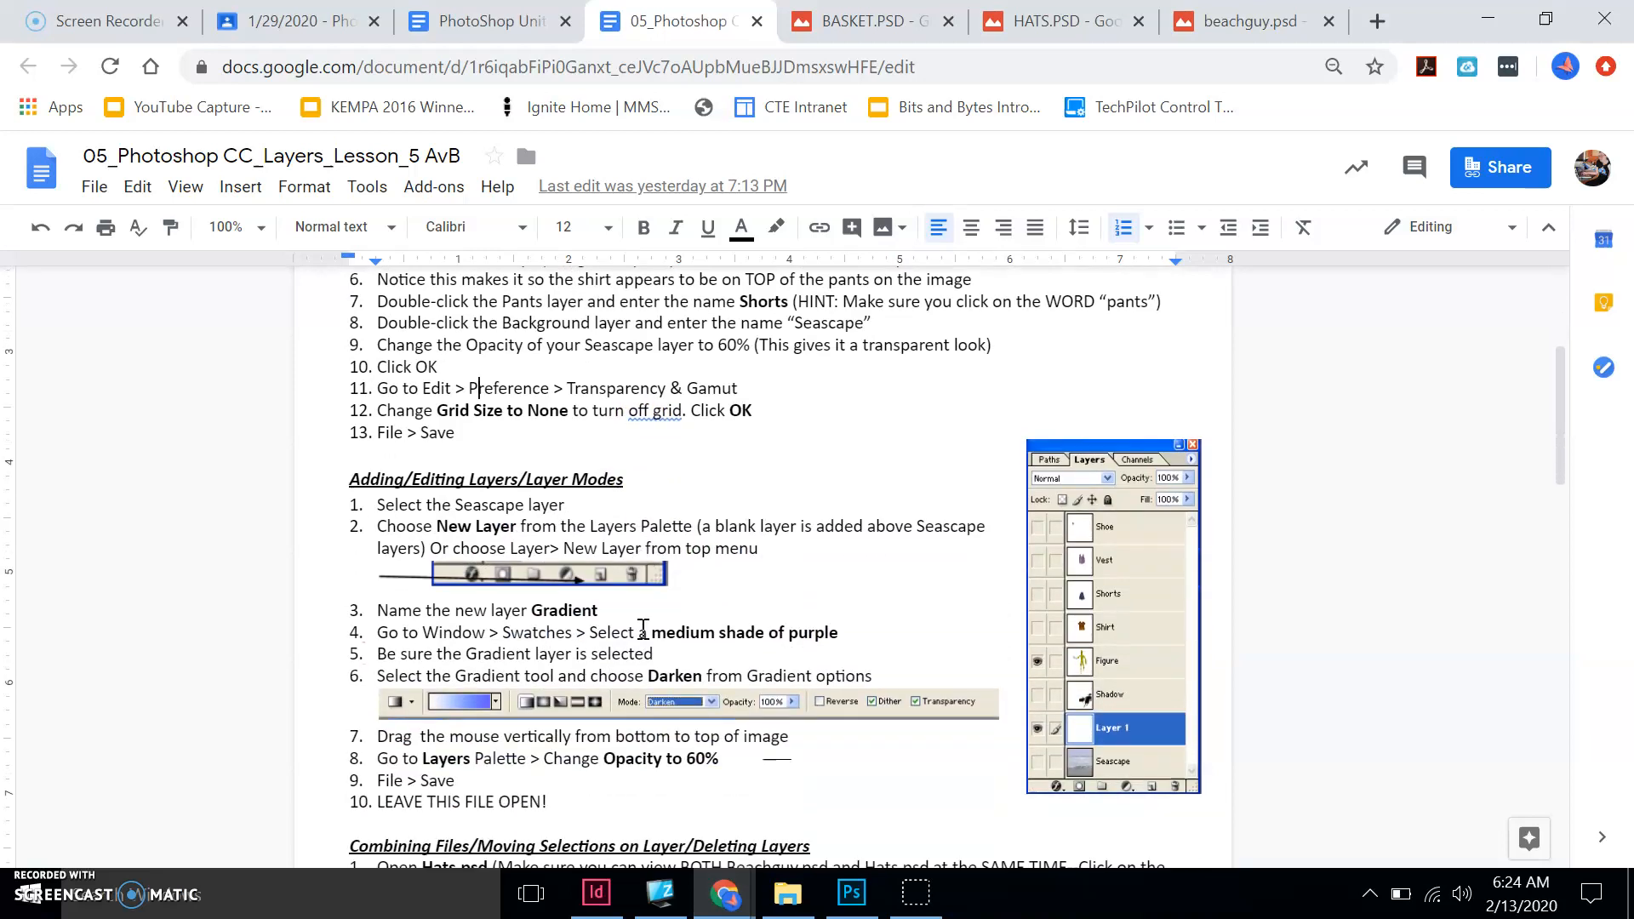
scroll(644, 628, "down", 1)
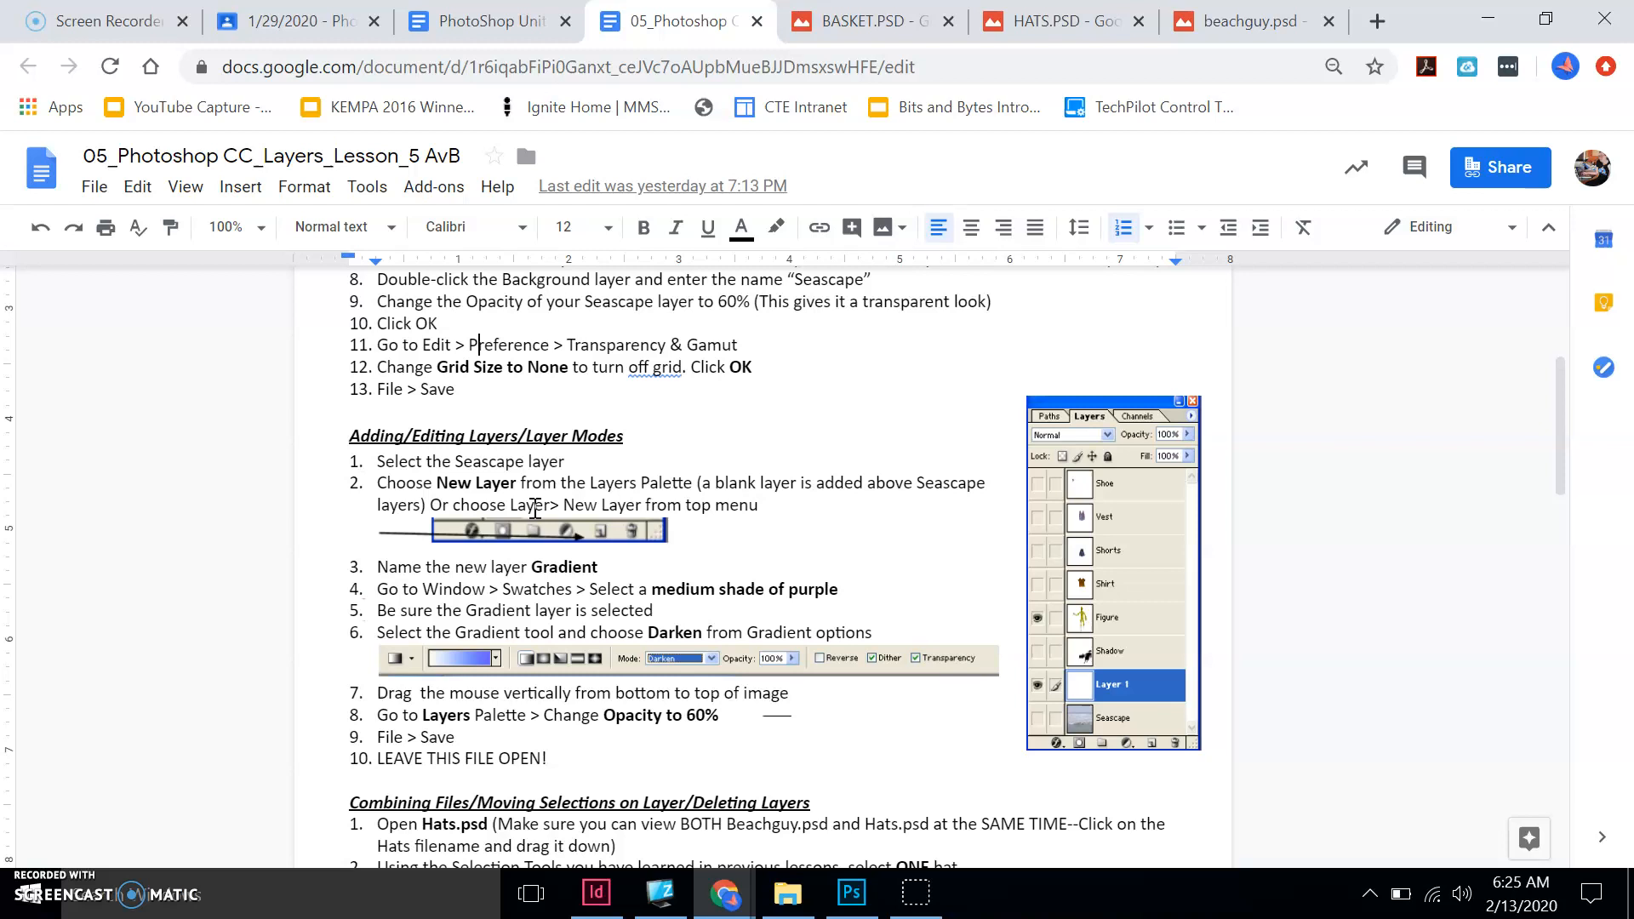
scroll(535, 508, "down", 1)
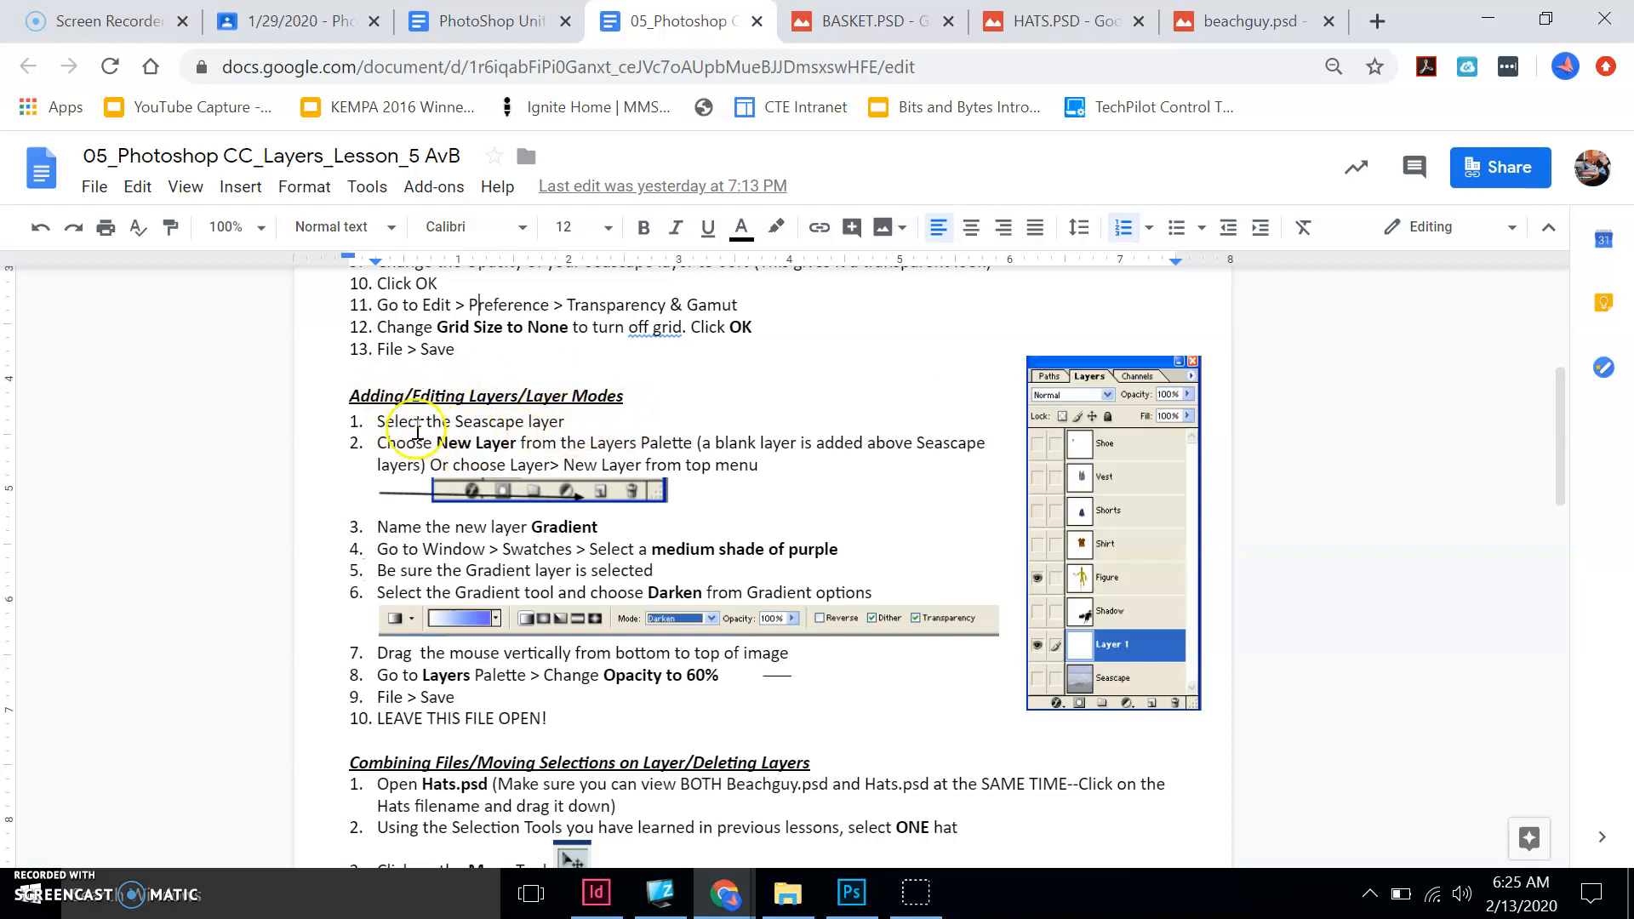
left_click(518, 445)
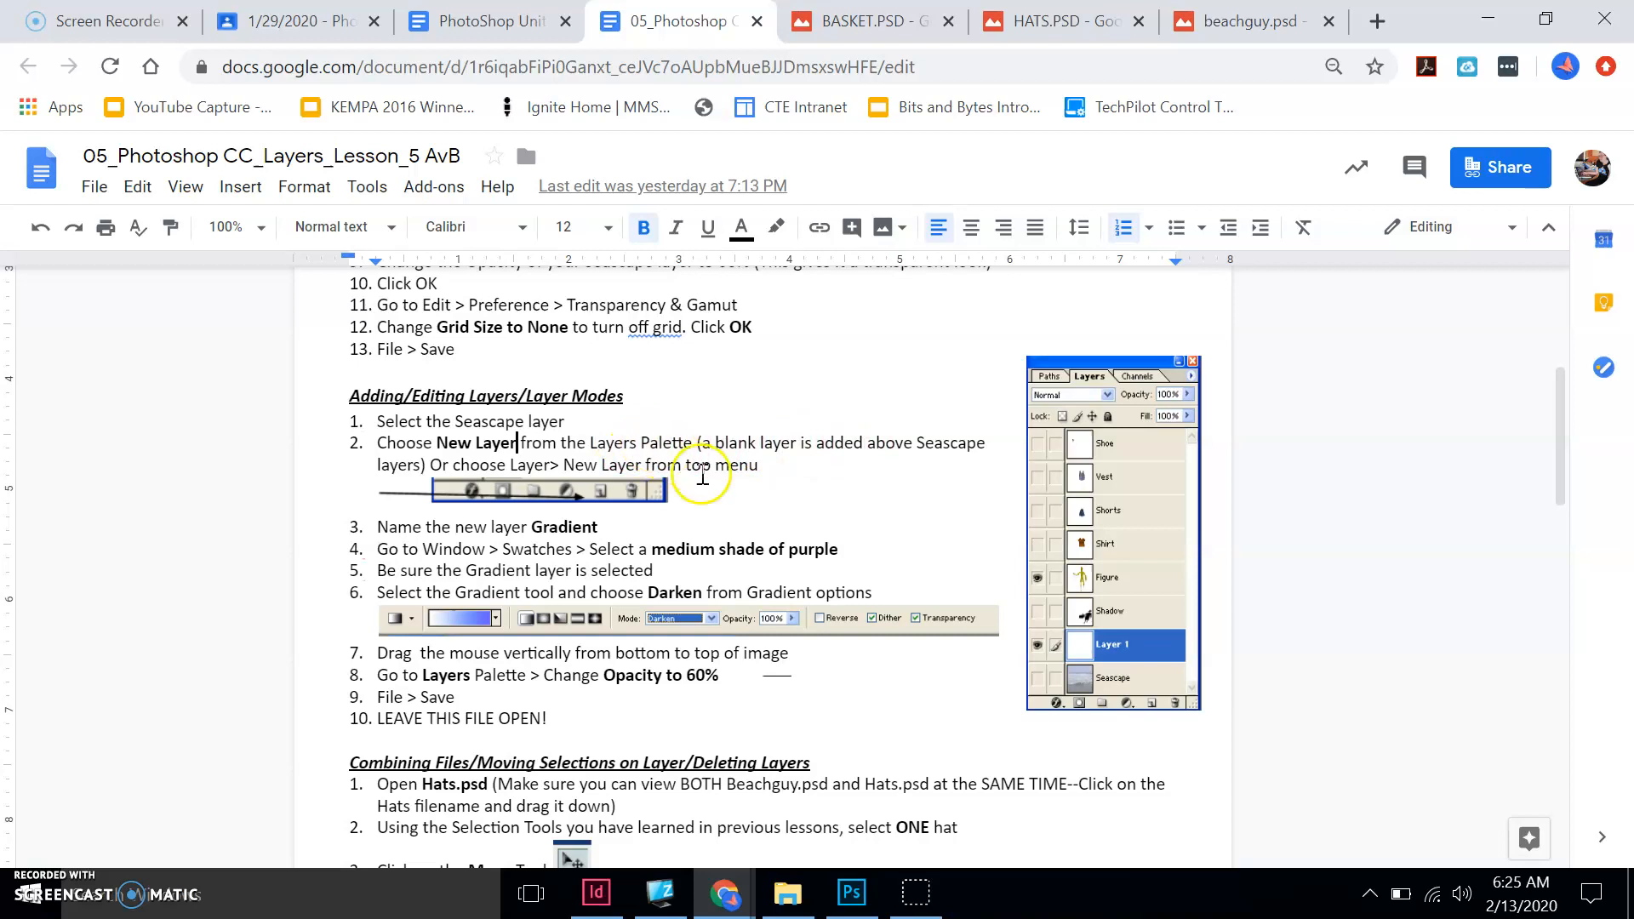
Switch to Photoshop and create a new blank layer directly above the Seascape layer, keeping the default layer options
left_click(853, 894)
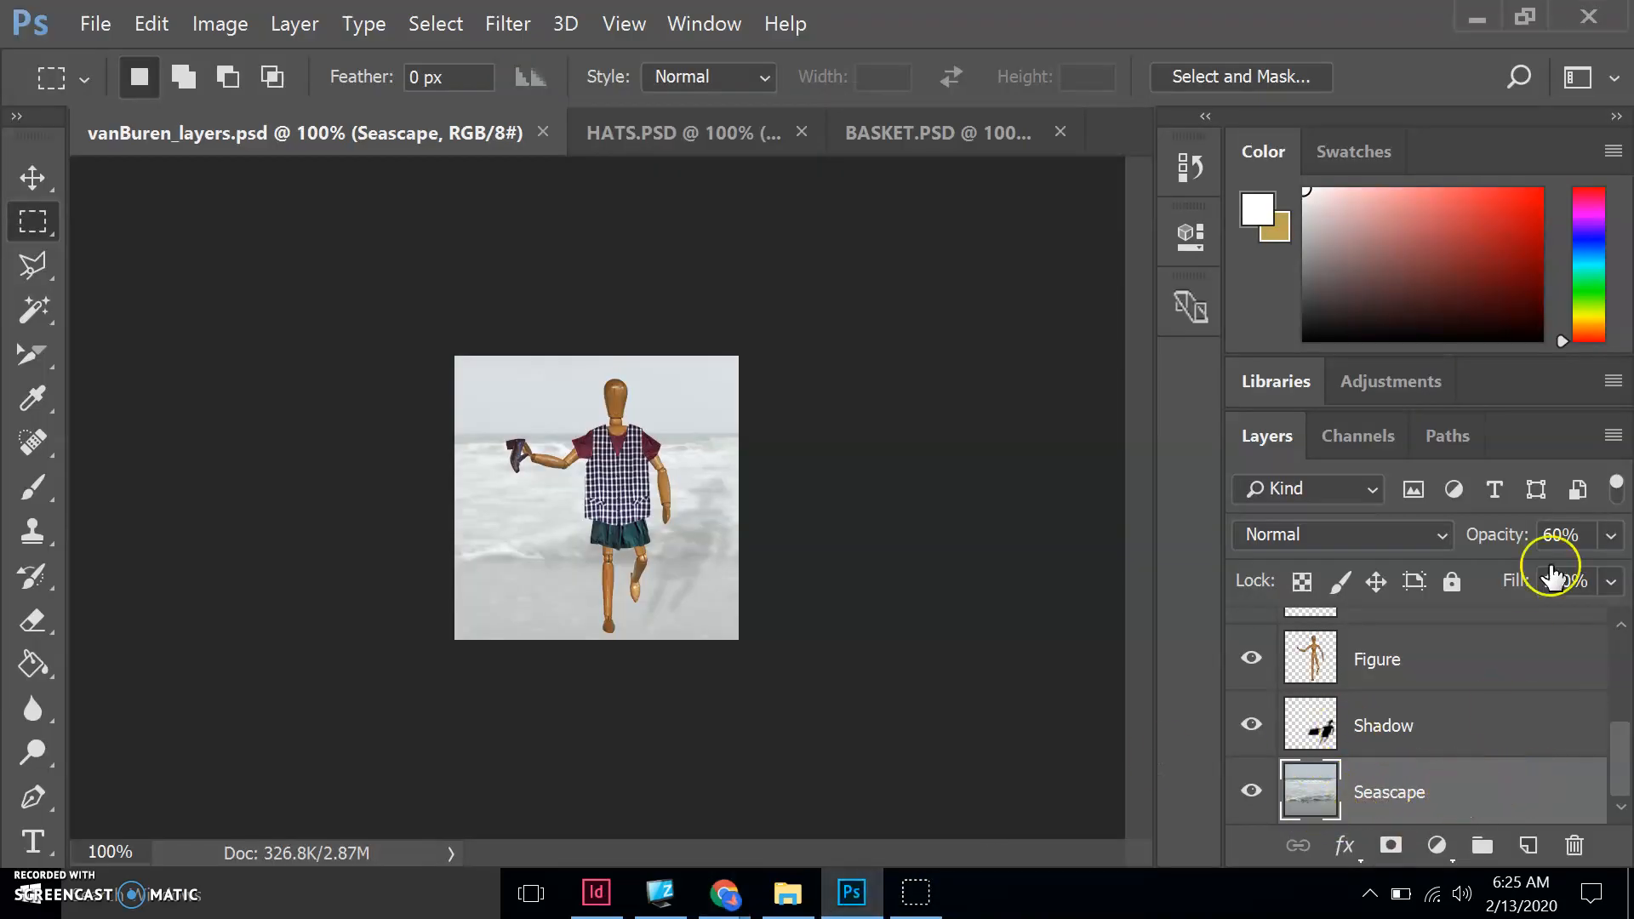
left_click(1614, 437)
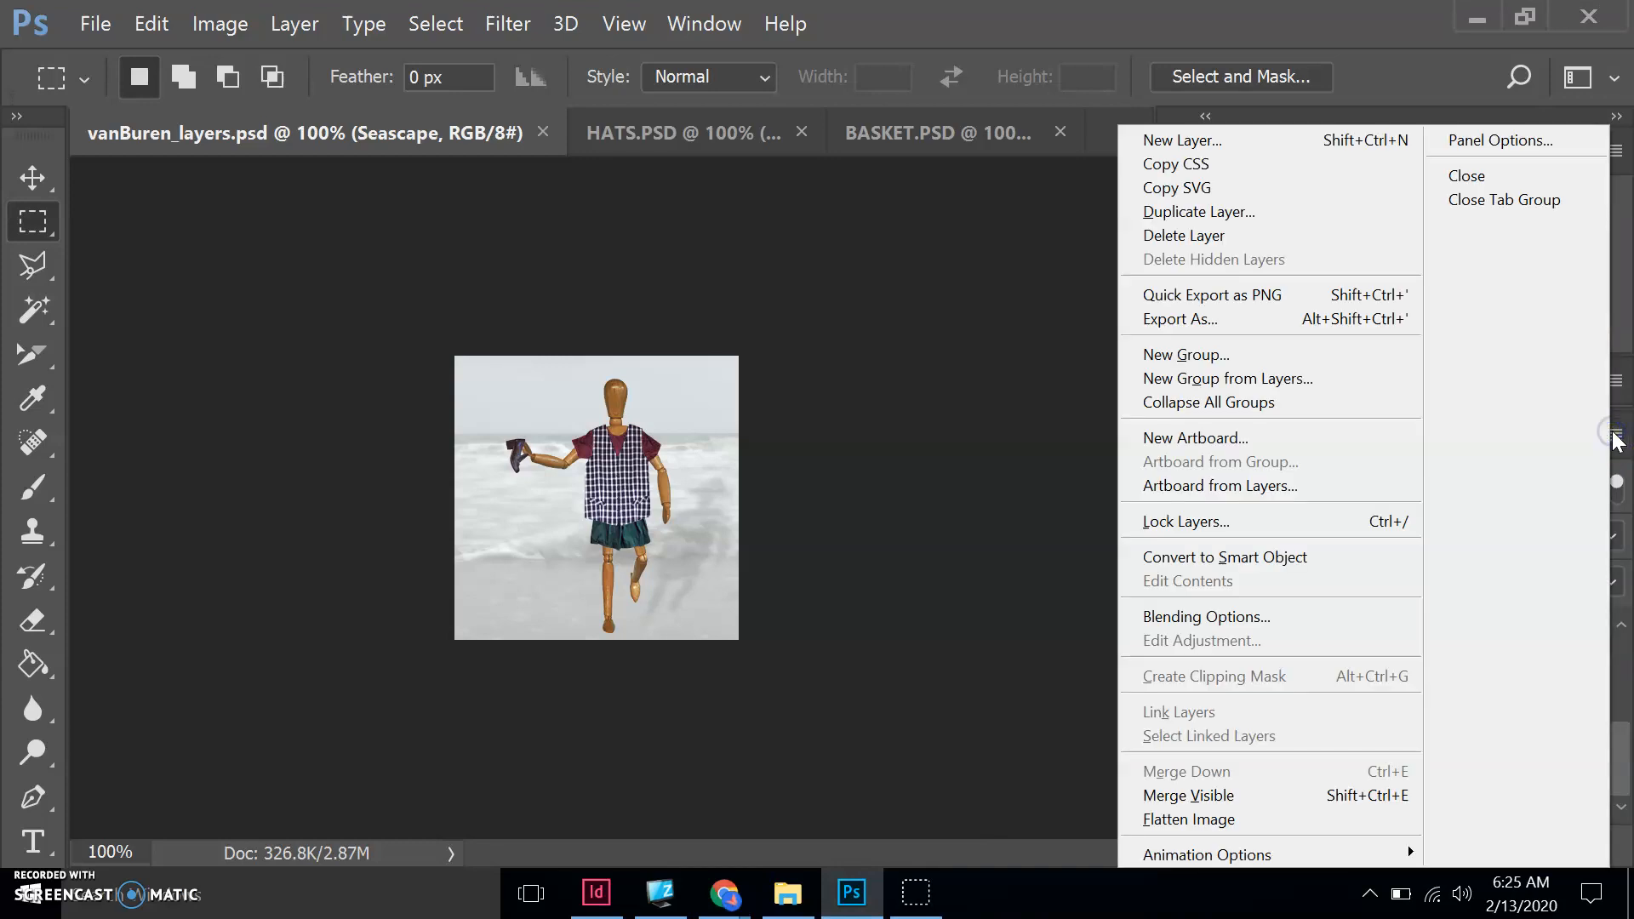
left_click(1018, 366)
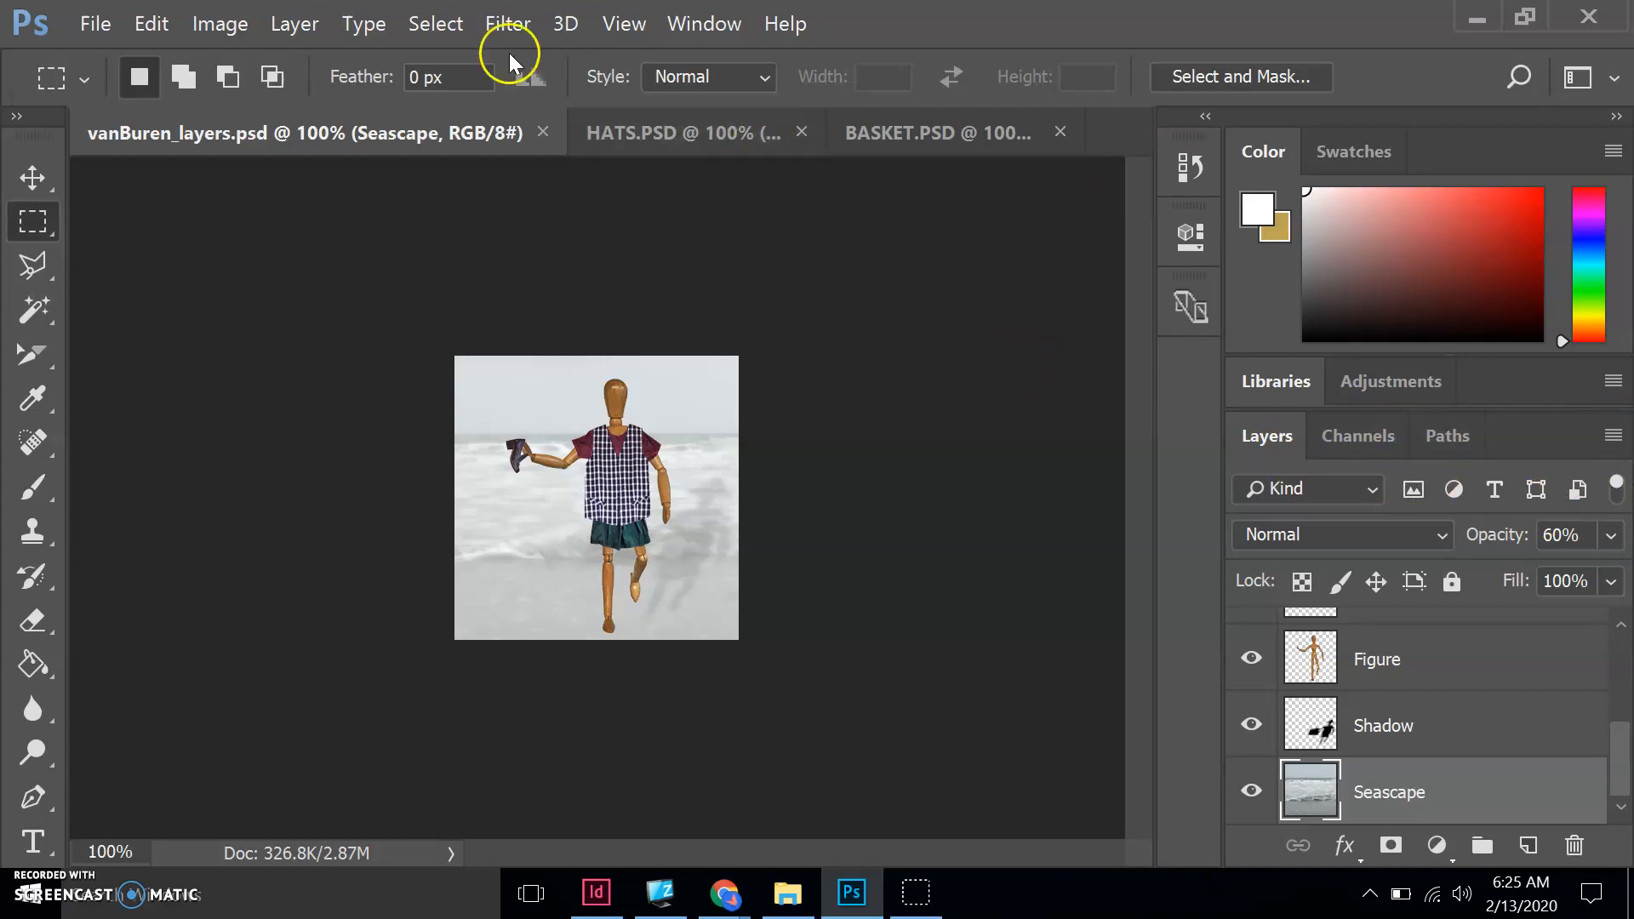
left_click(293, 33)
mouse_move(365, 47)
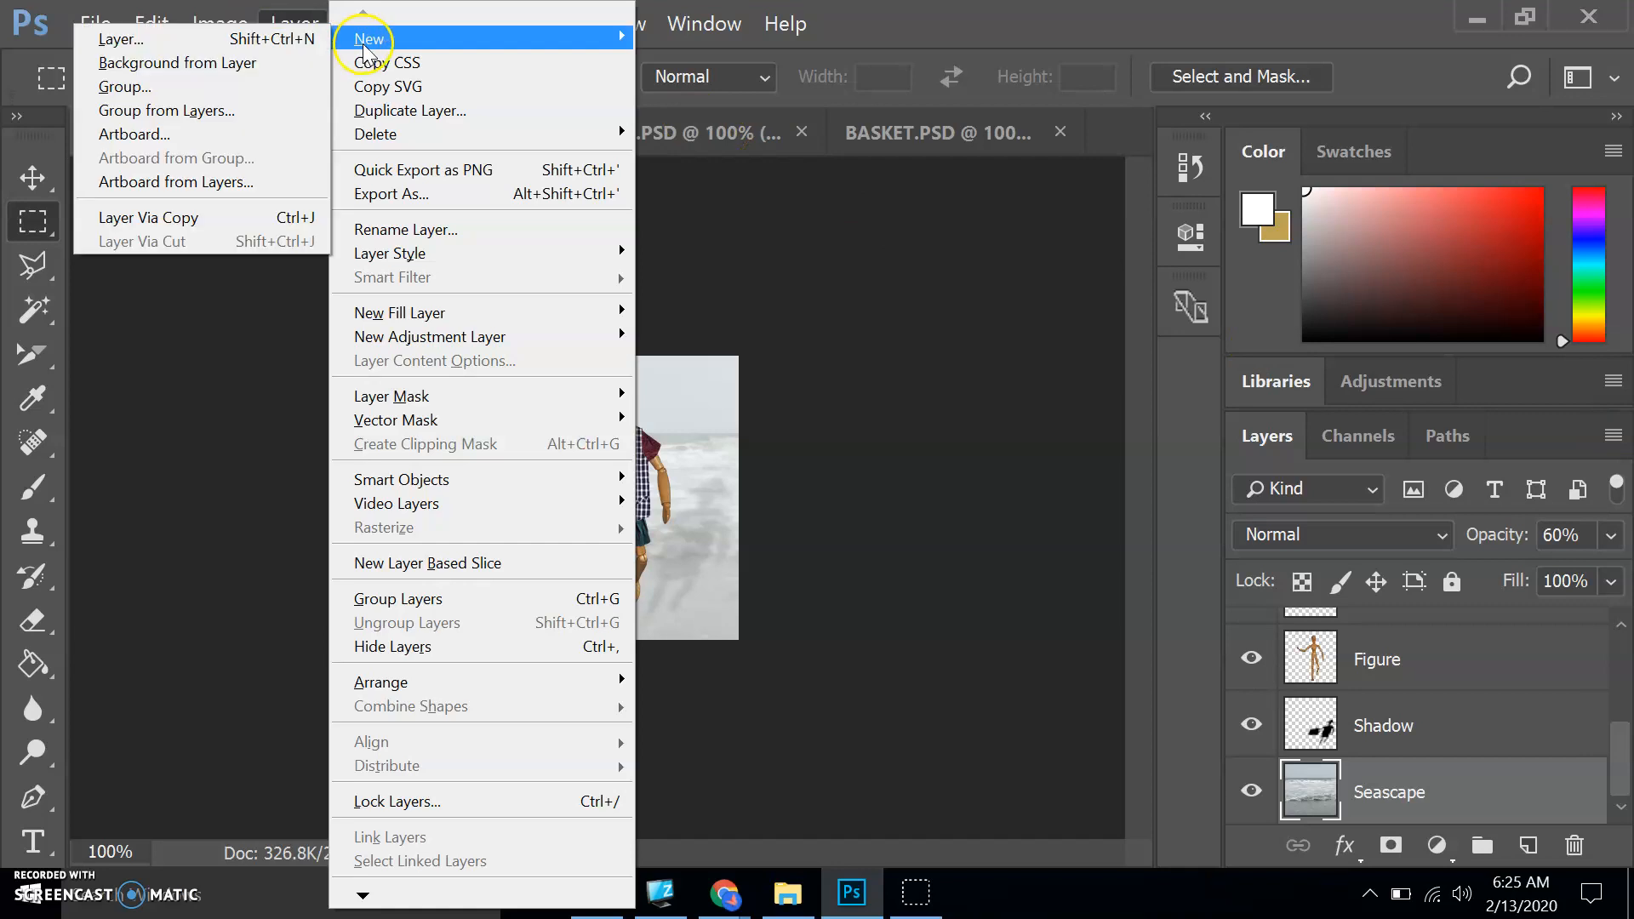
left_click(258, 41)
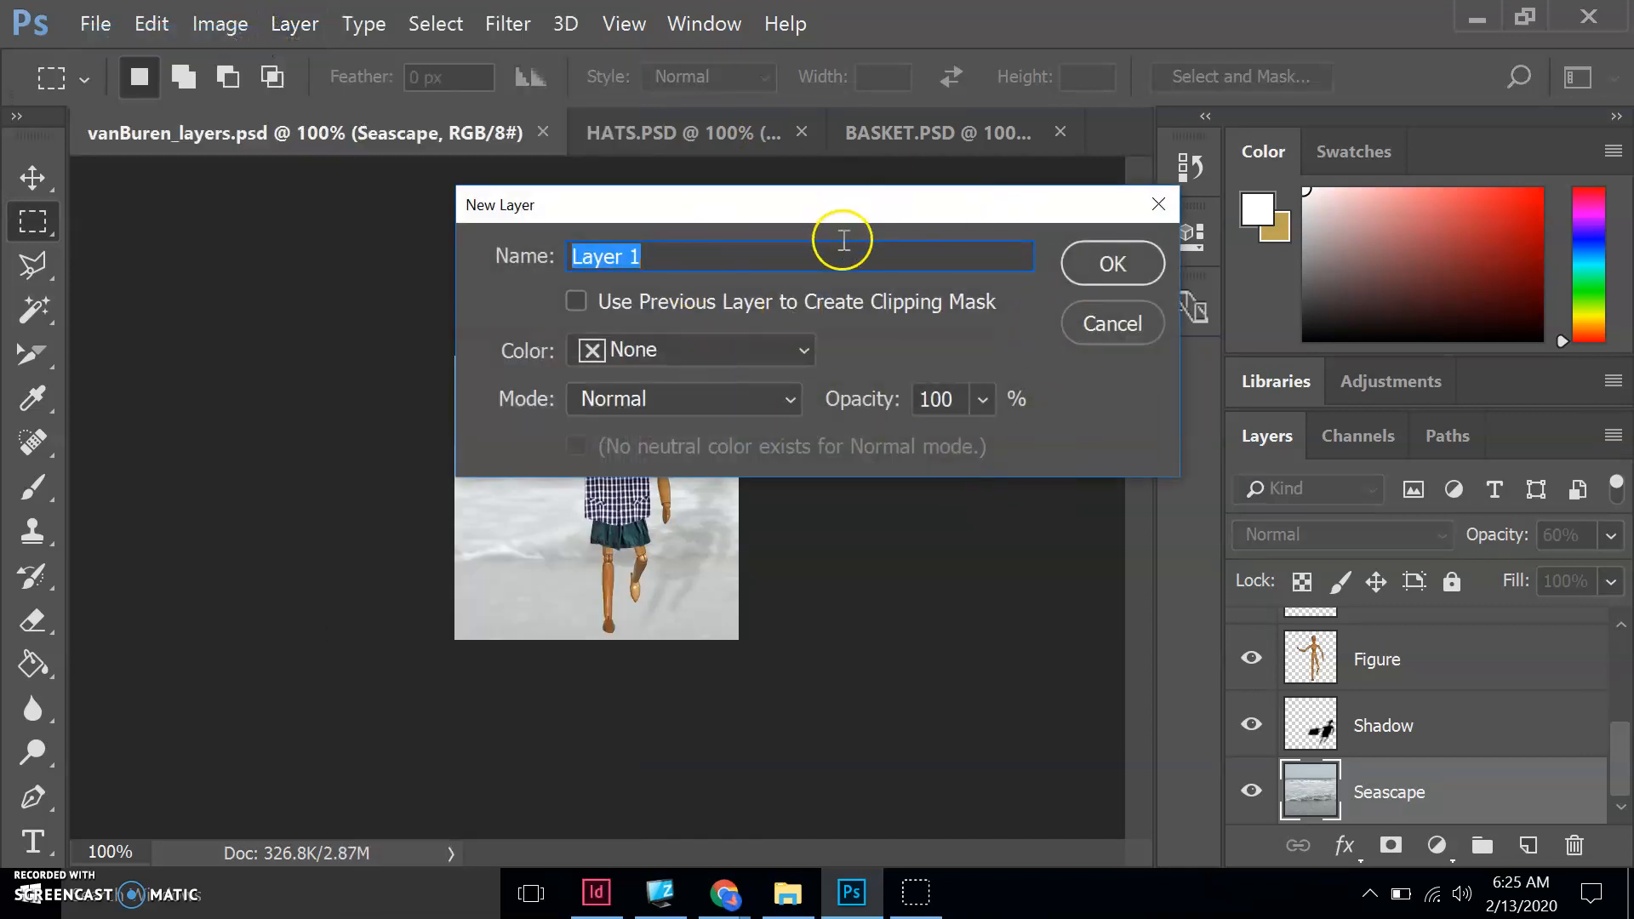
left_click(1094, 262)
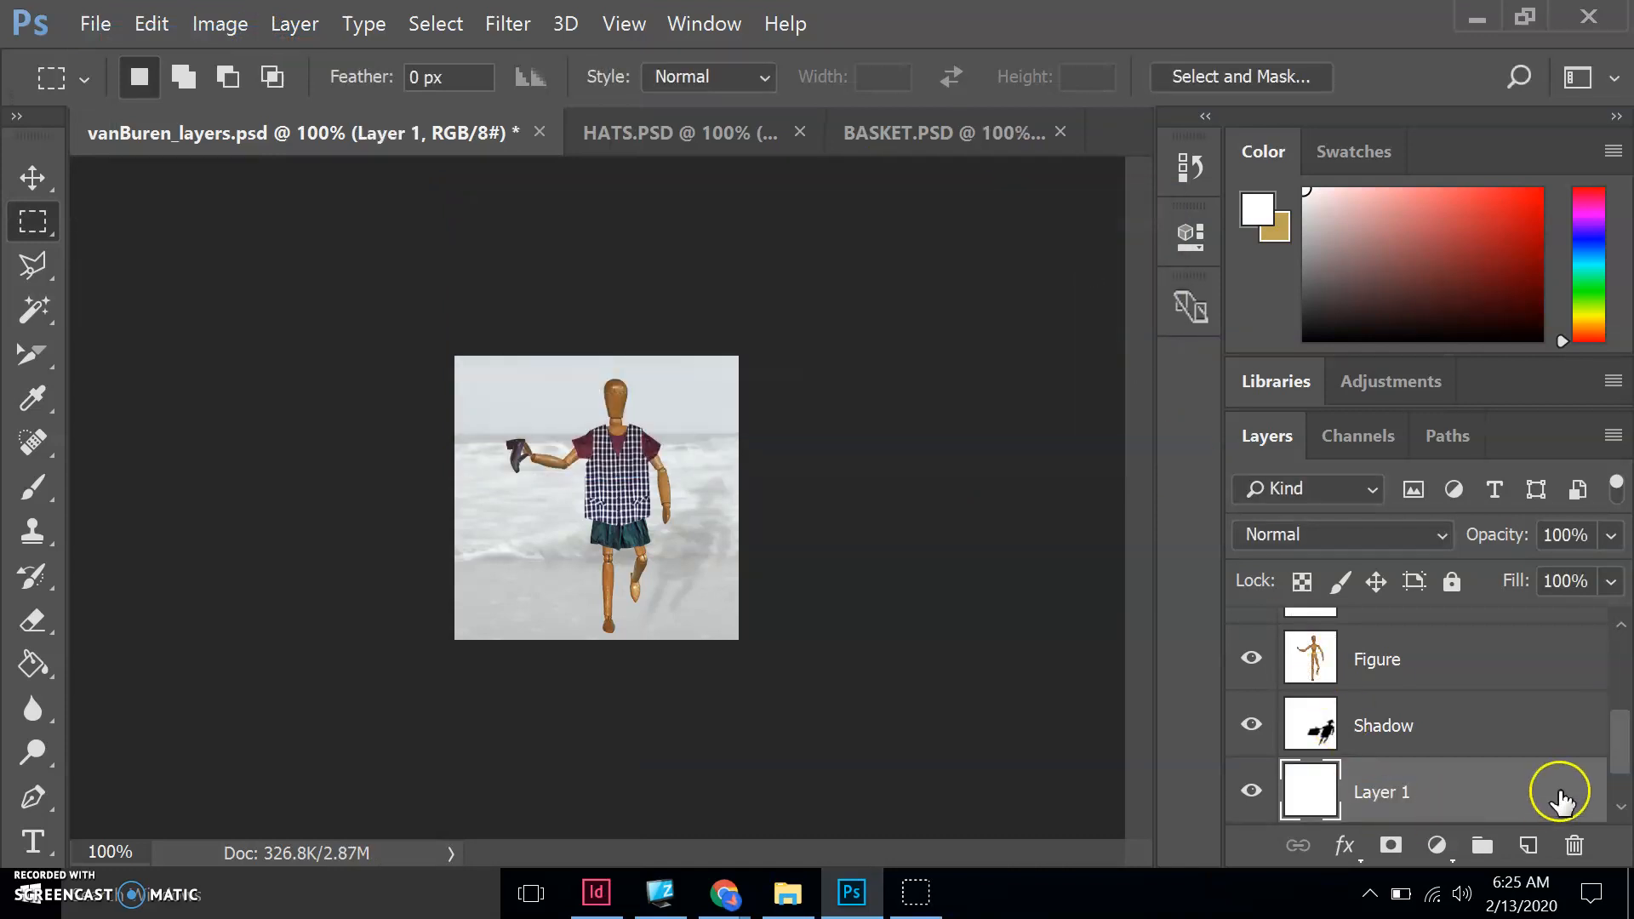
scroll(1485, 746, "down", 1)
scroll(1485, 751, "down", 1)
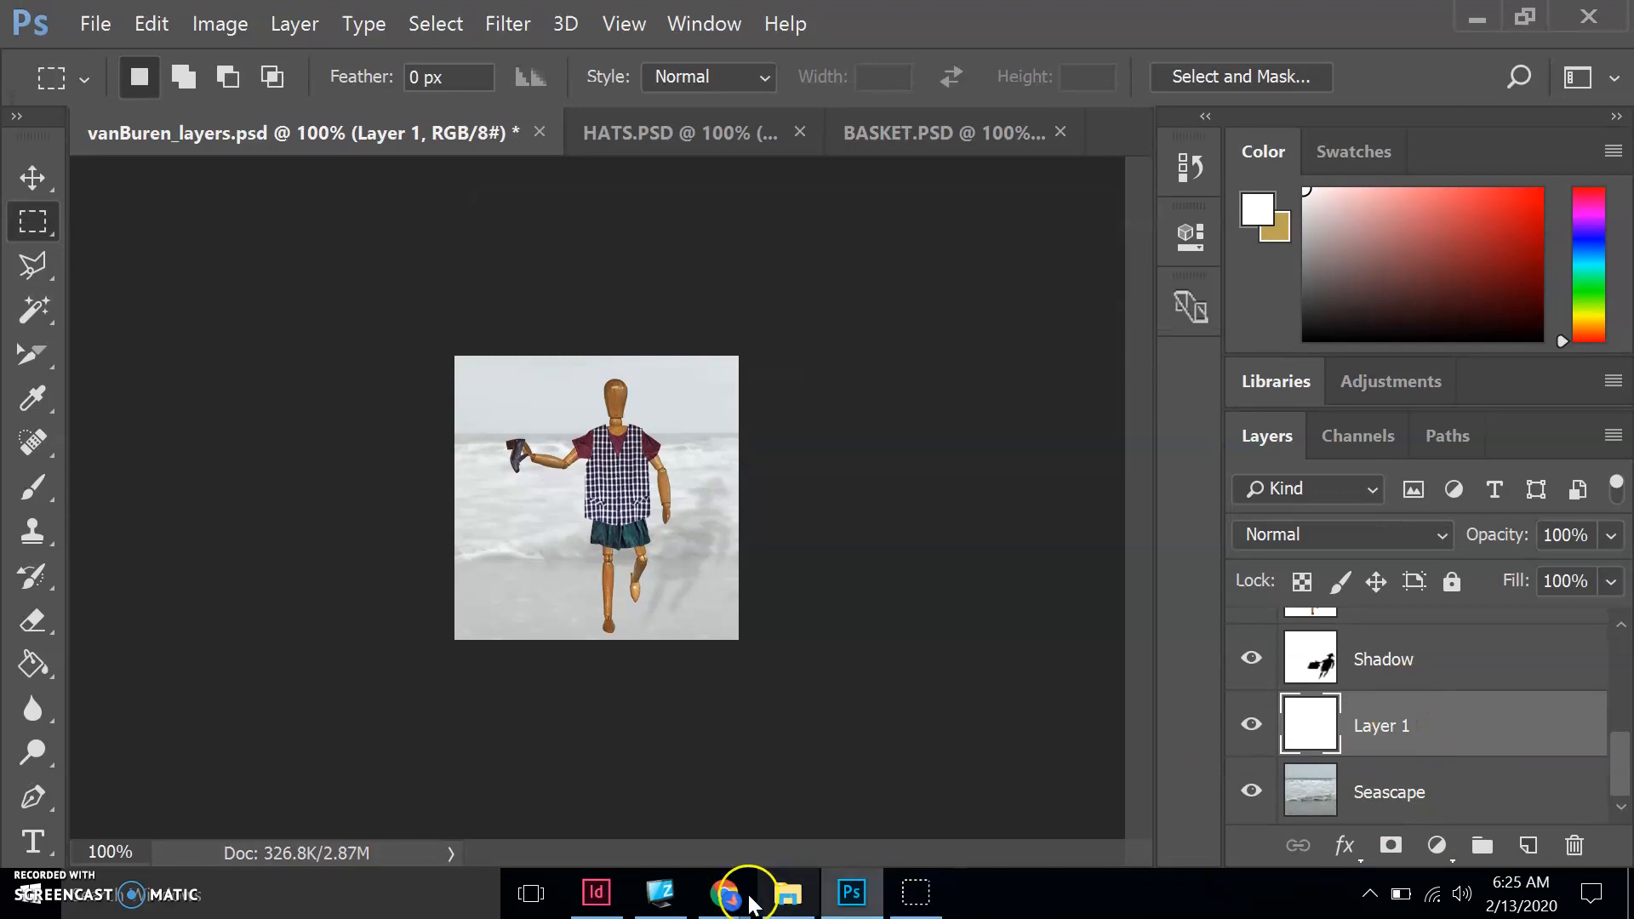
Check the layer naming instruction in the Chrome lesson document, and rename the new layer Gradient in Photoshop
mouse_move(725, 904)
left_click(791, 802)
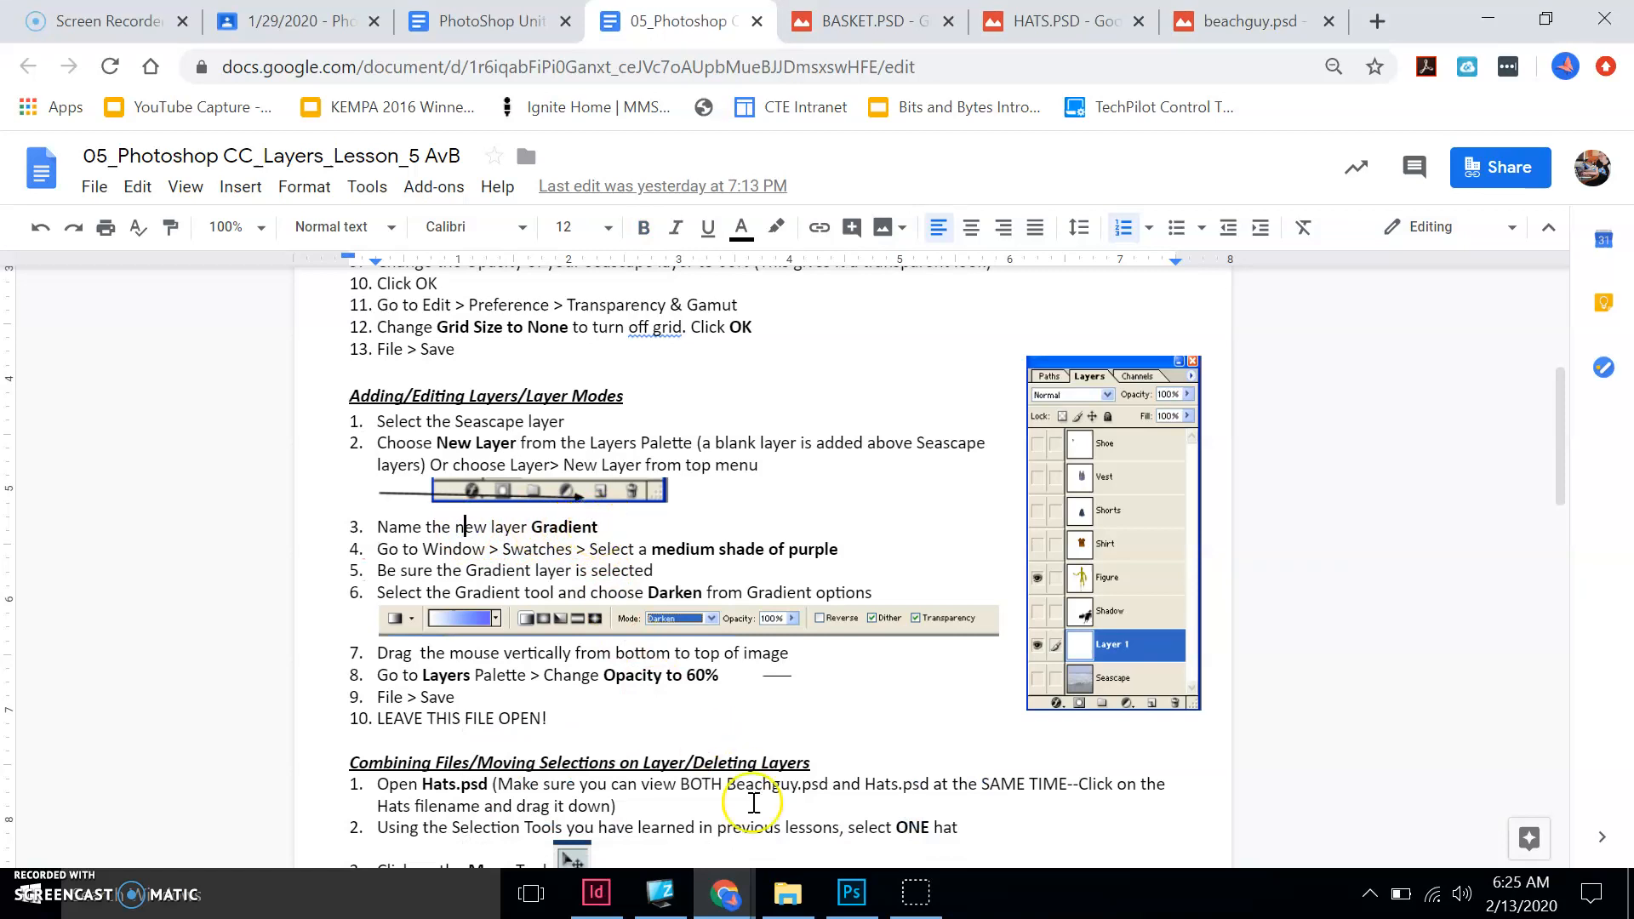
left_click(852, 892)
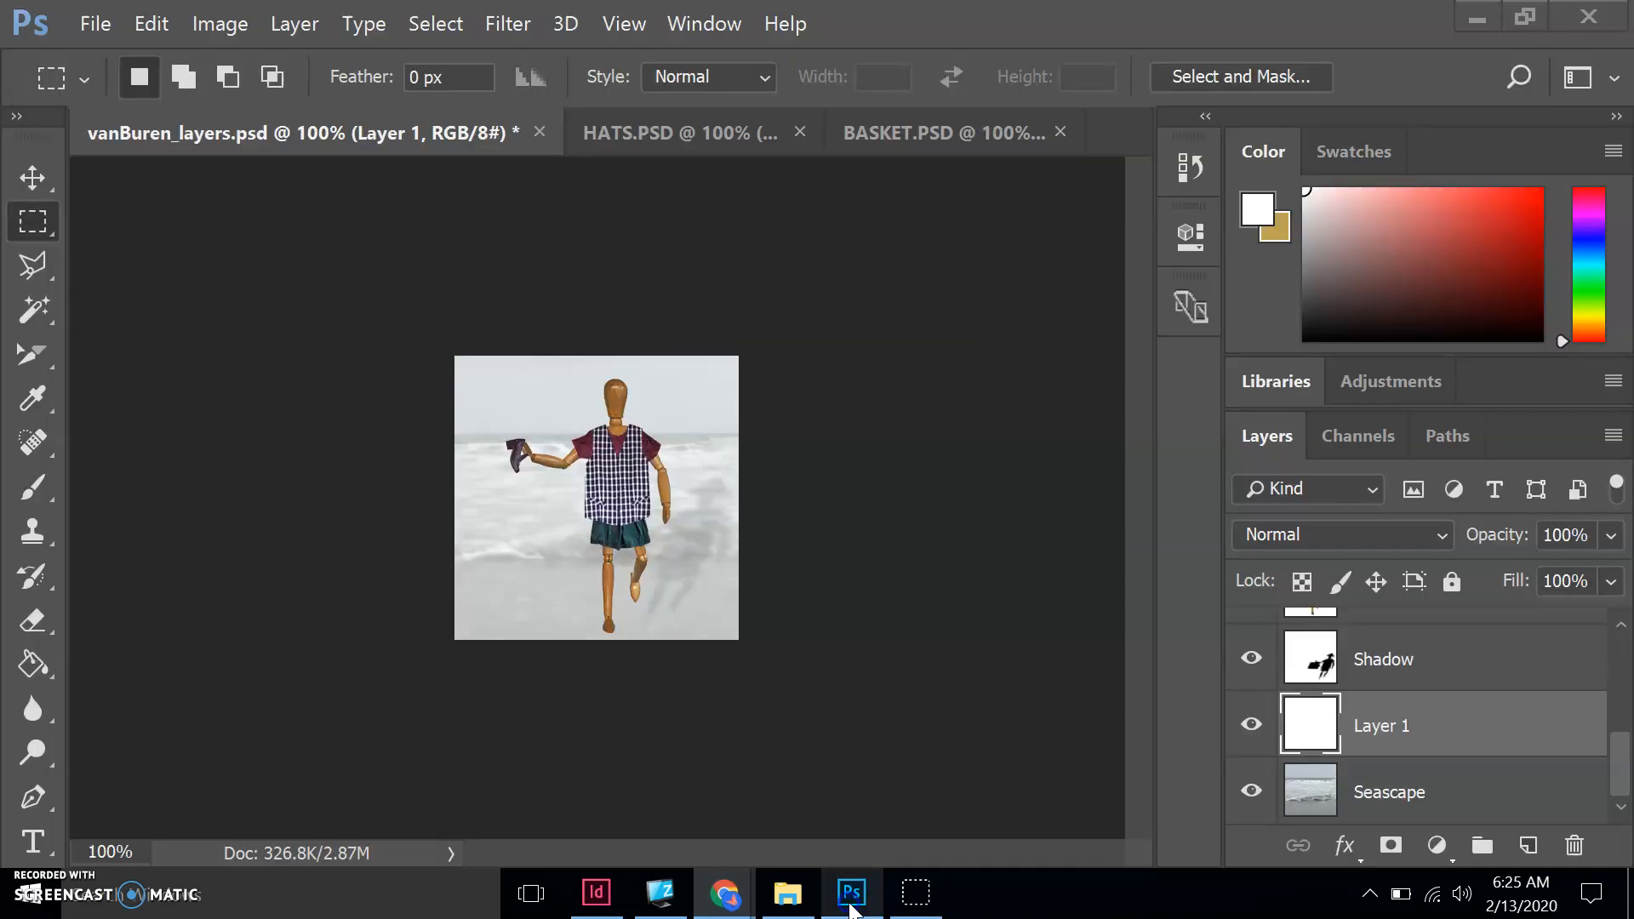
double_click(1400, 726)
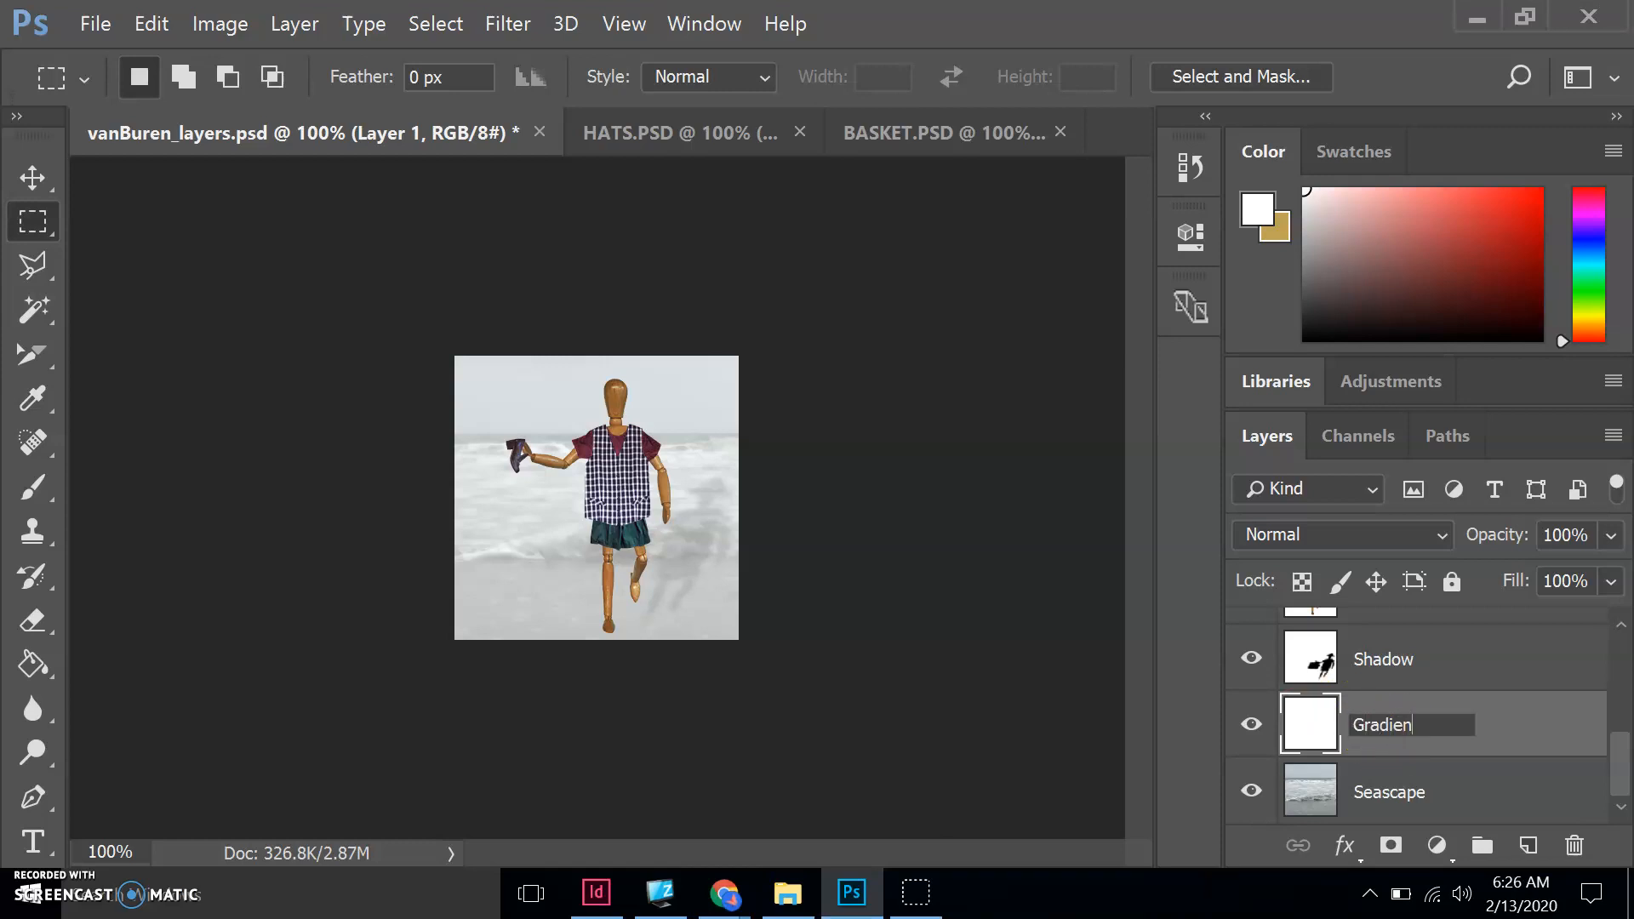
type("Gradient")
key("Return")
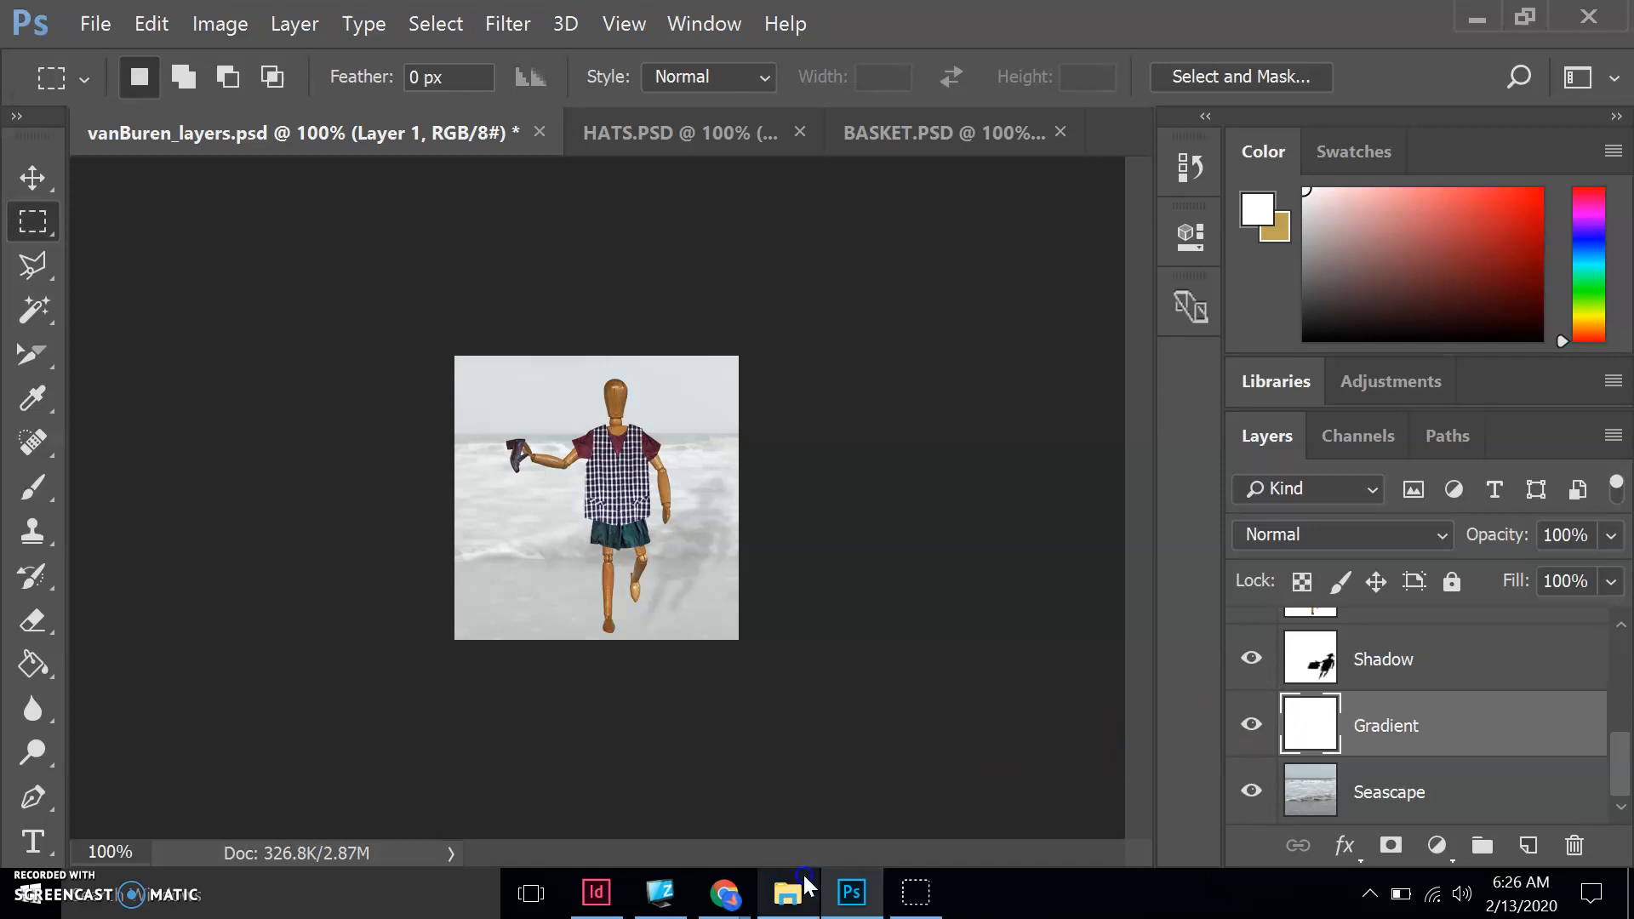
Check the color instruction in Chrome, and choose a medium purple swatch as the foreground color in Photoshop
mouse_move(715, 902)
left_click(856, 770)
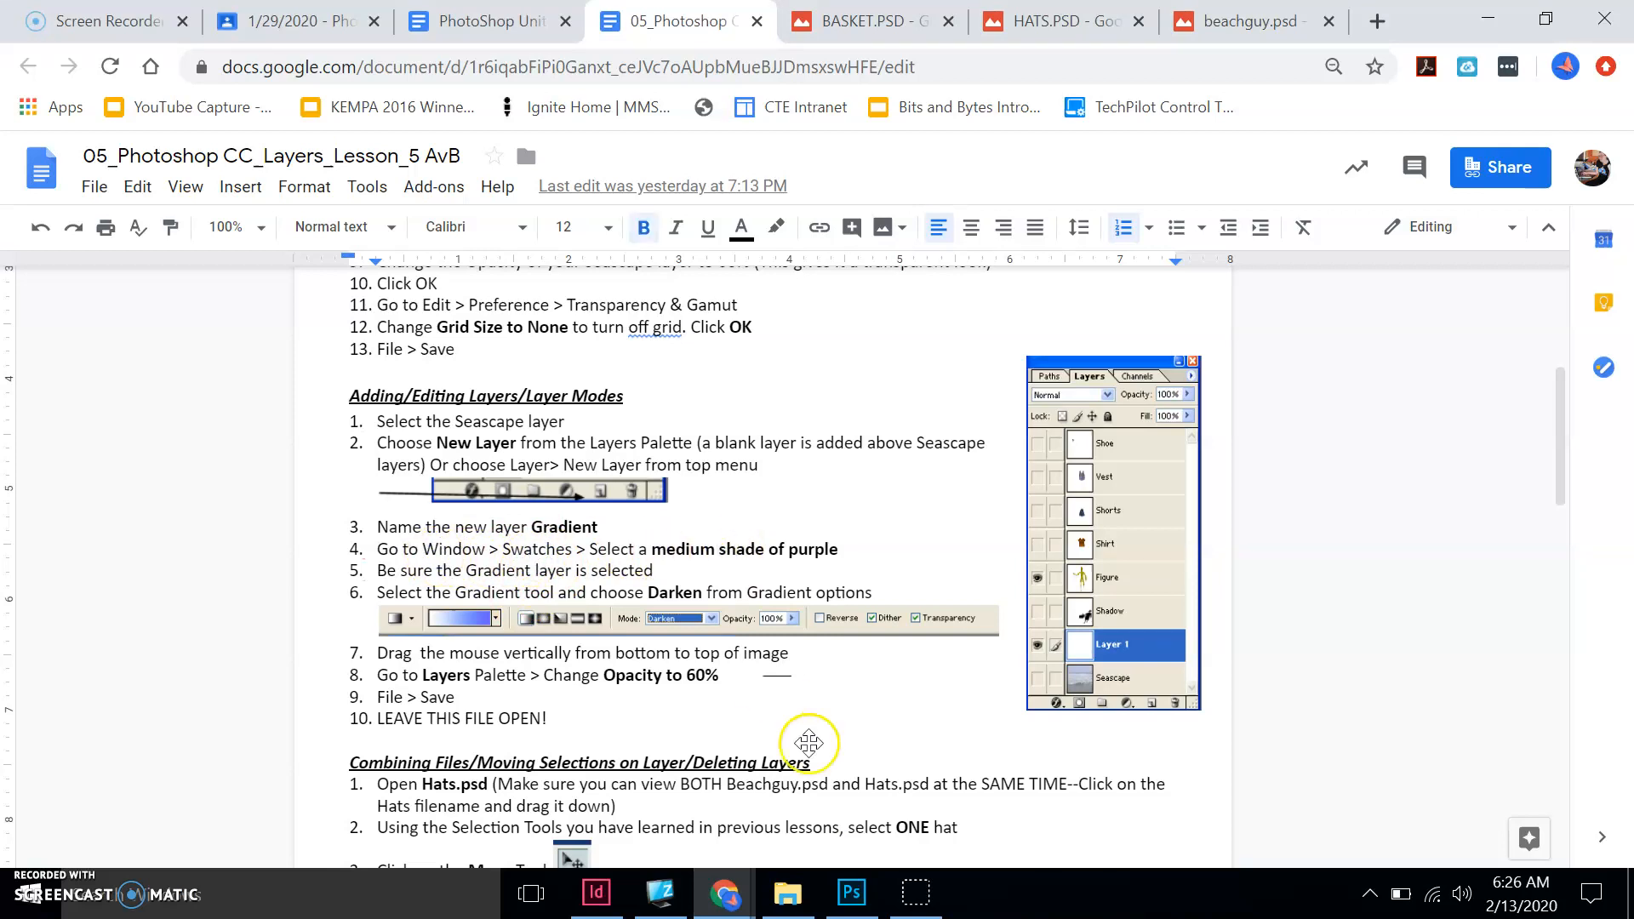
left_click(851, 892)
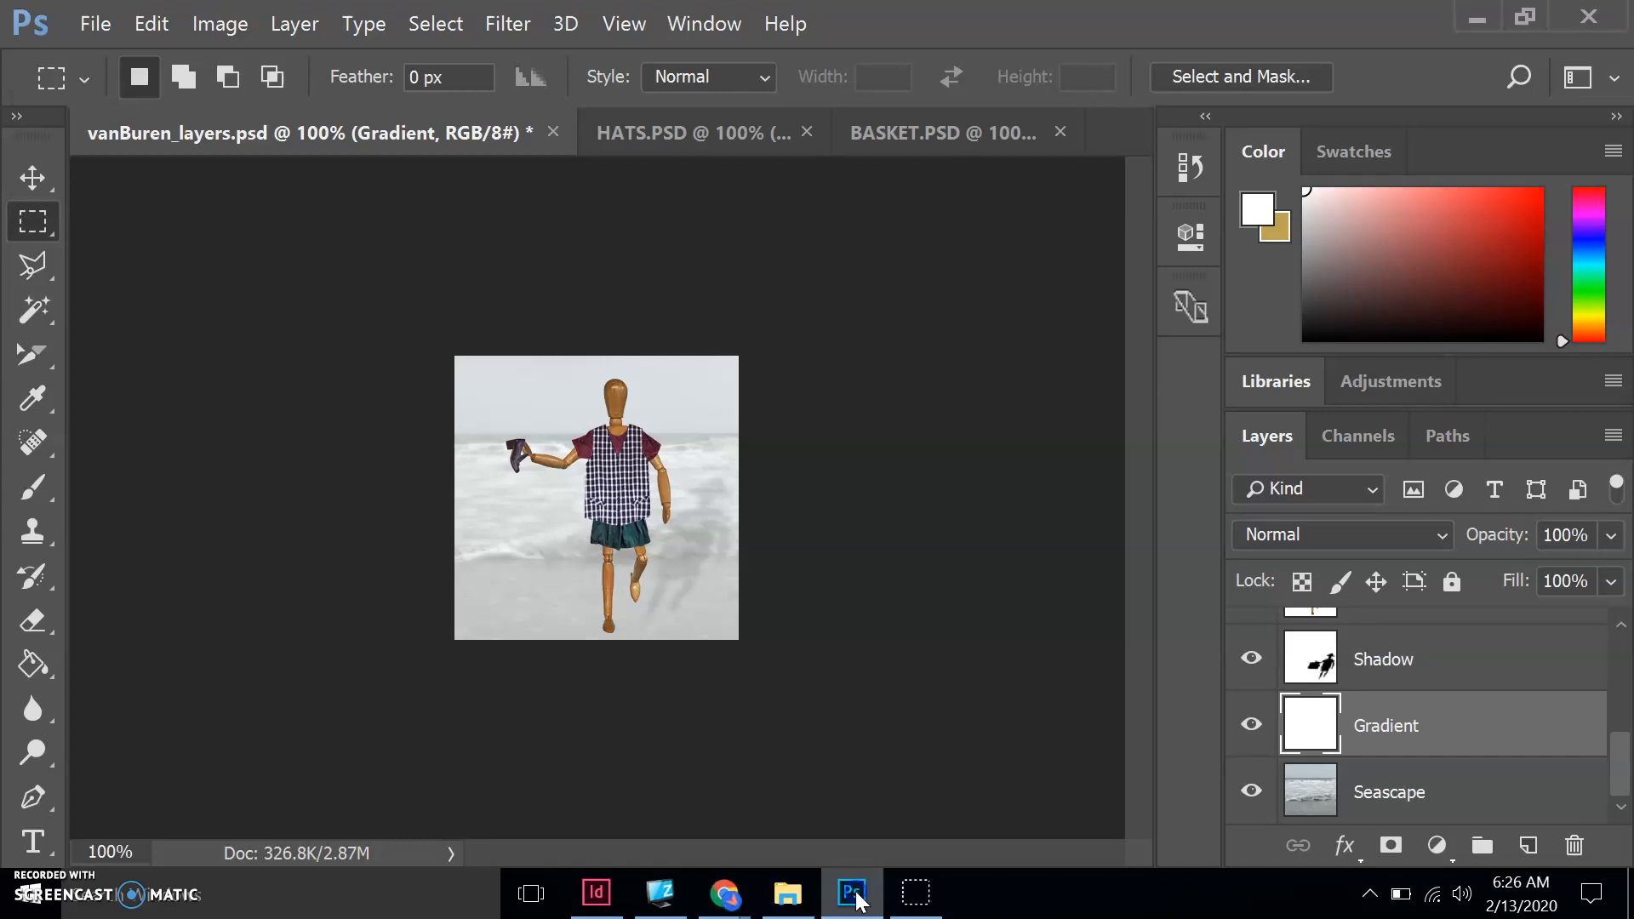
left_click(1343, 150)
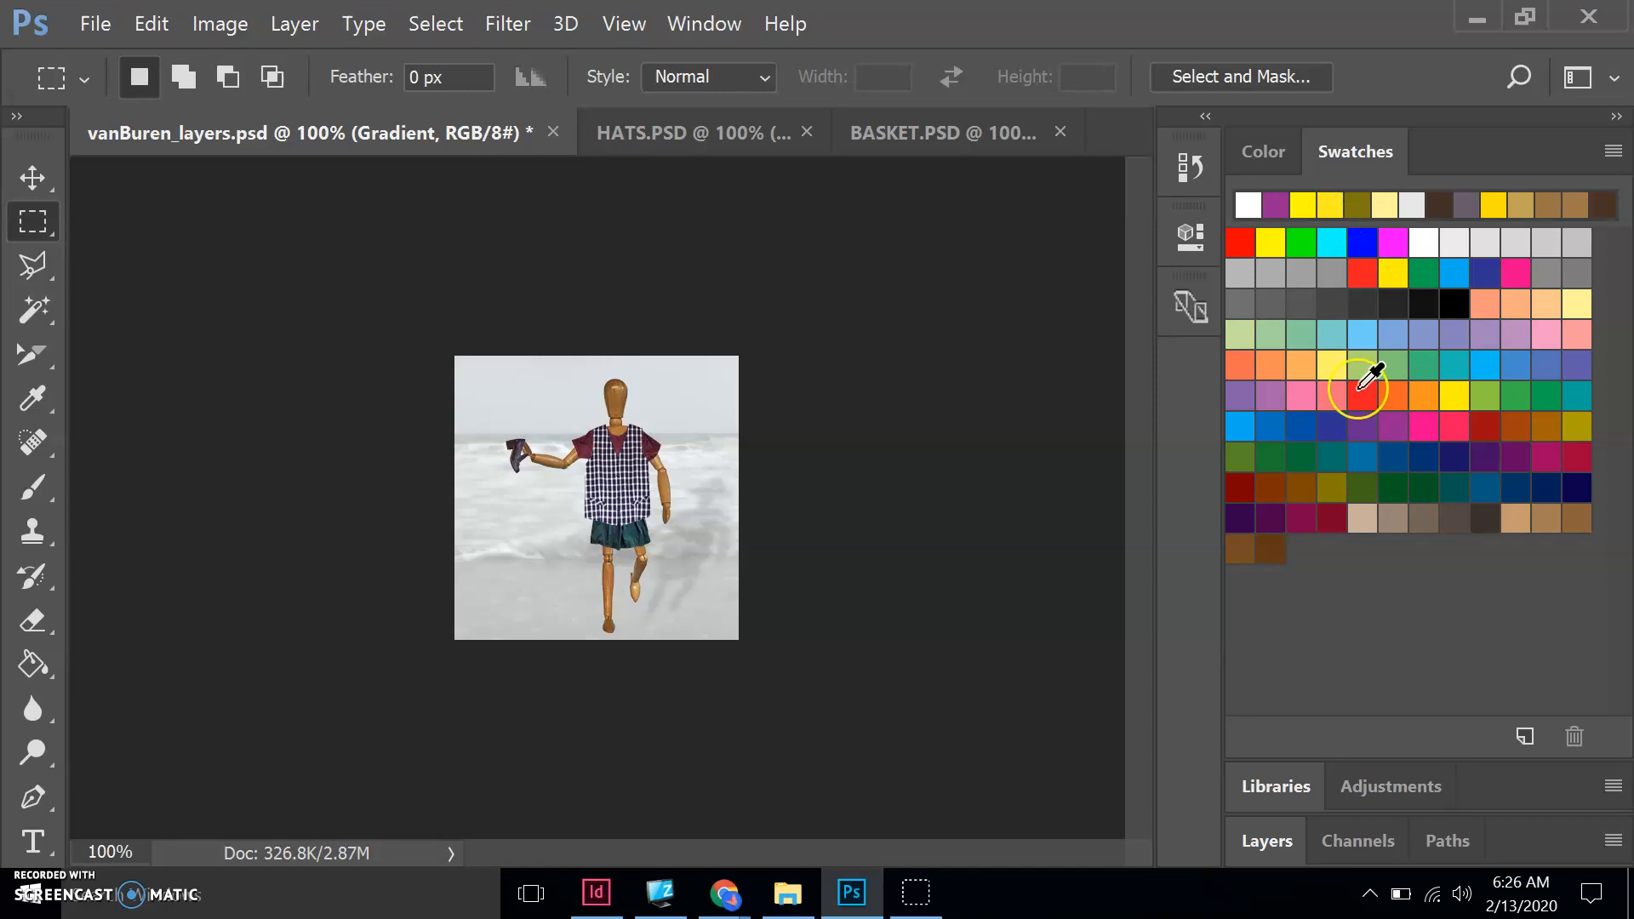
left_click(693, 24)
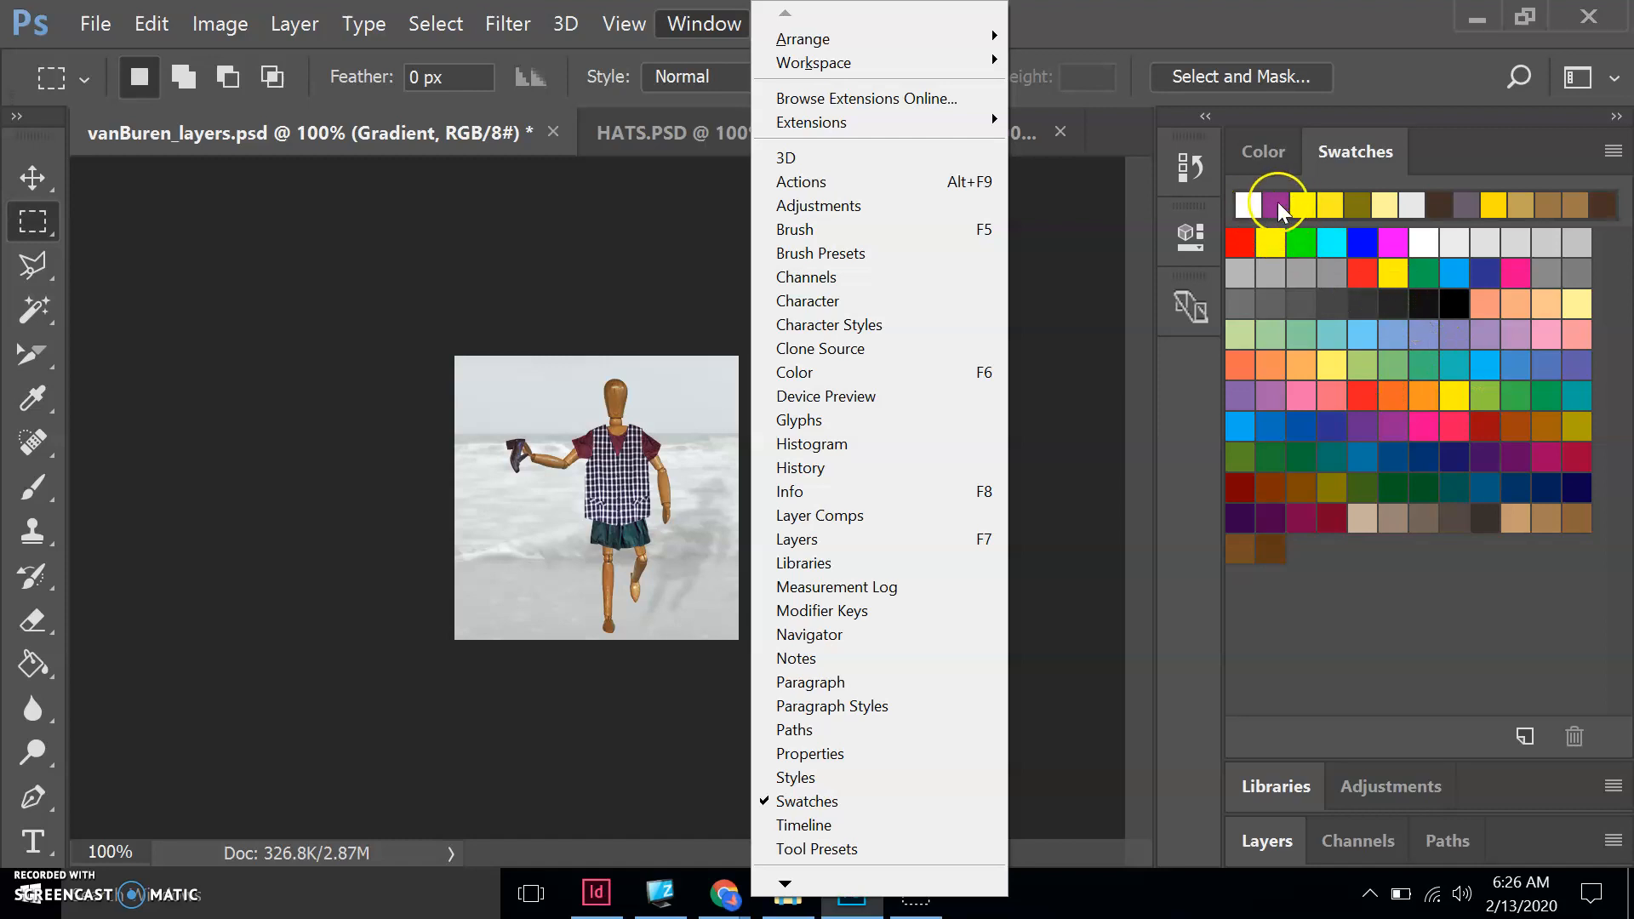
left_click(1405, 428)
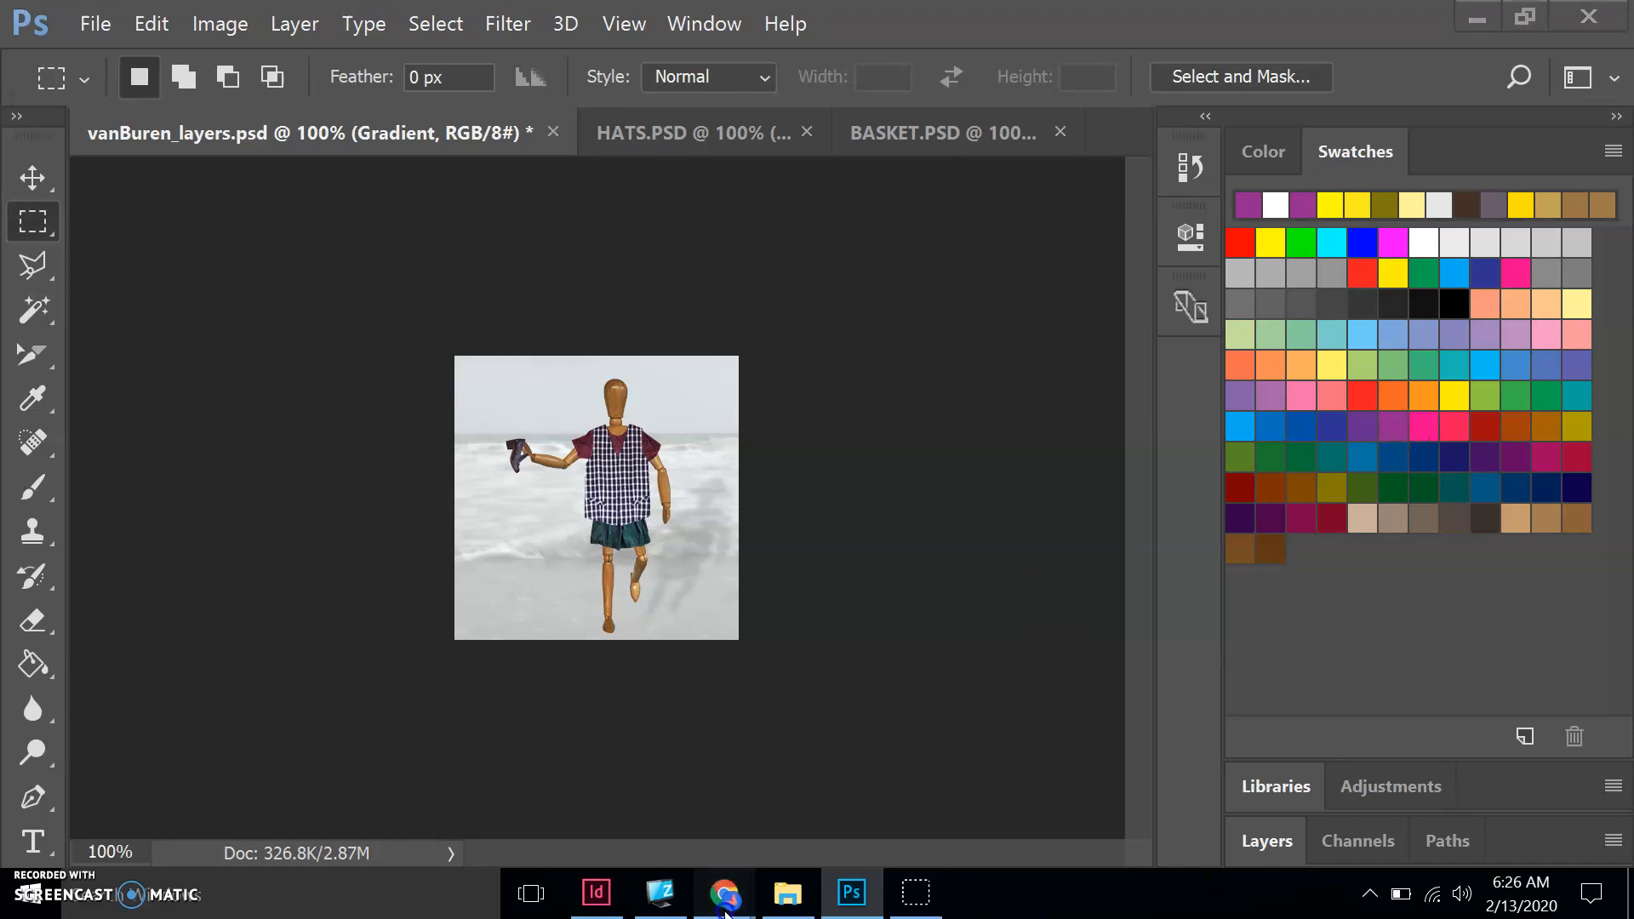
Read the Gradient layer and tool instructions in Chrome, and make Gradient the active layer in Photoshop
left_click(864, 807)
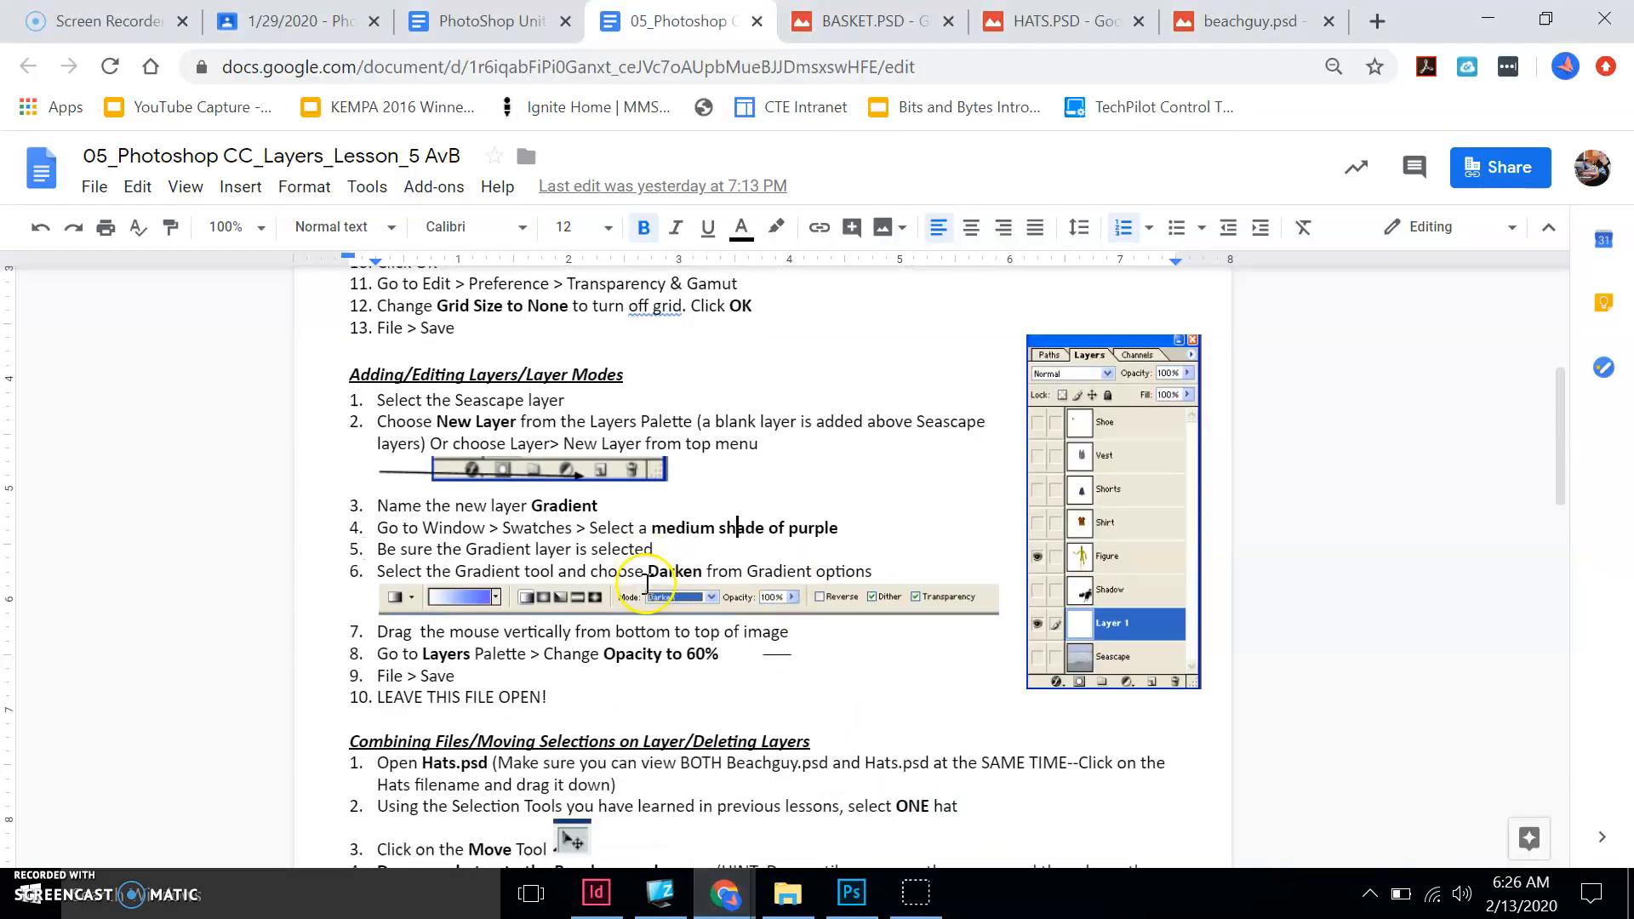
scroll(650, 584, "down", 1)
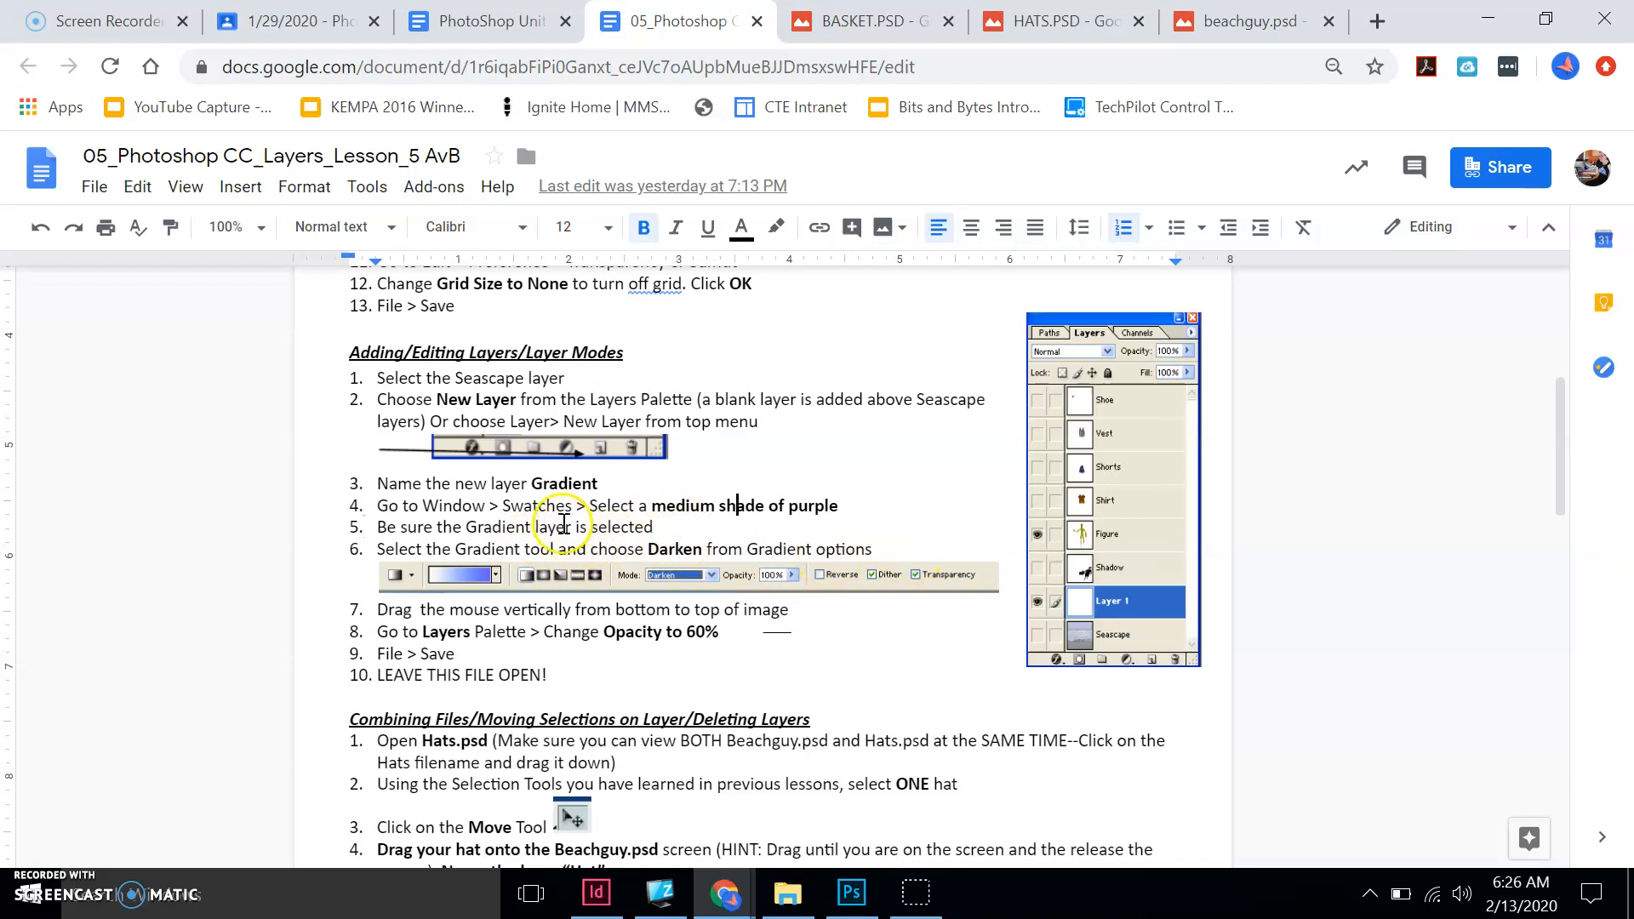
left_click(851, 892)
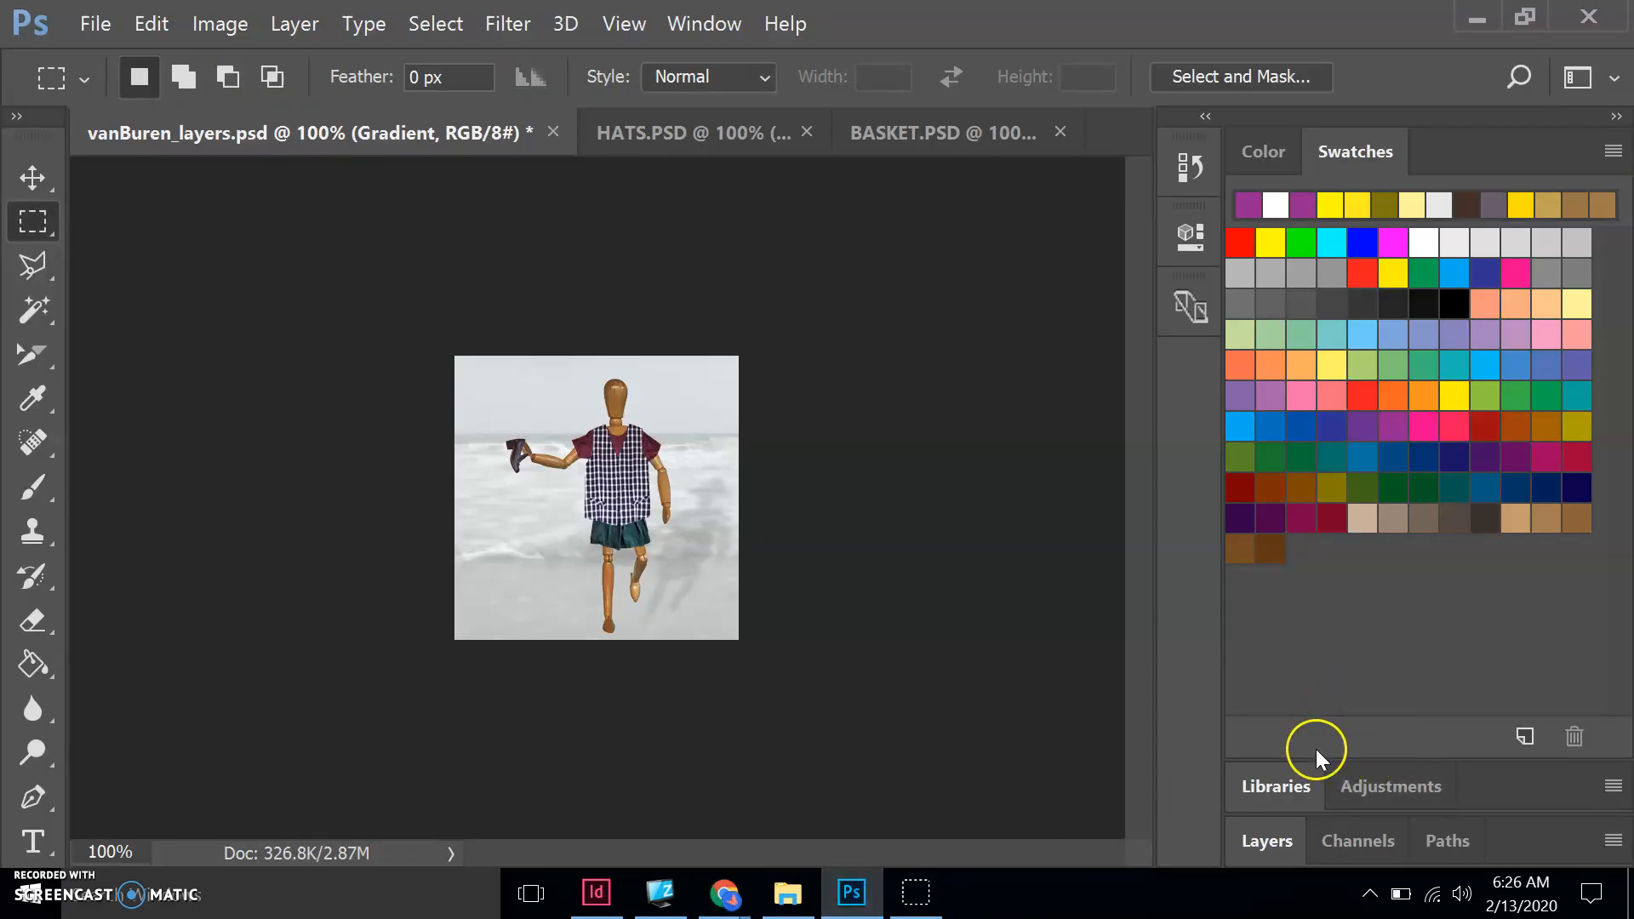
left_click(1275, 849)
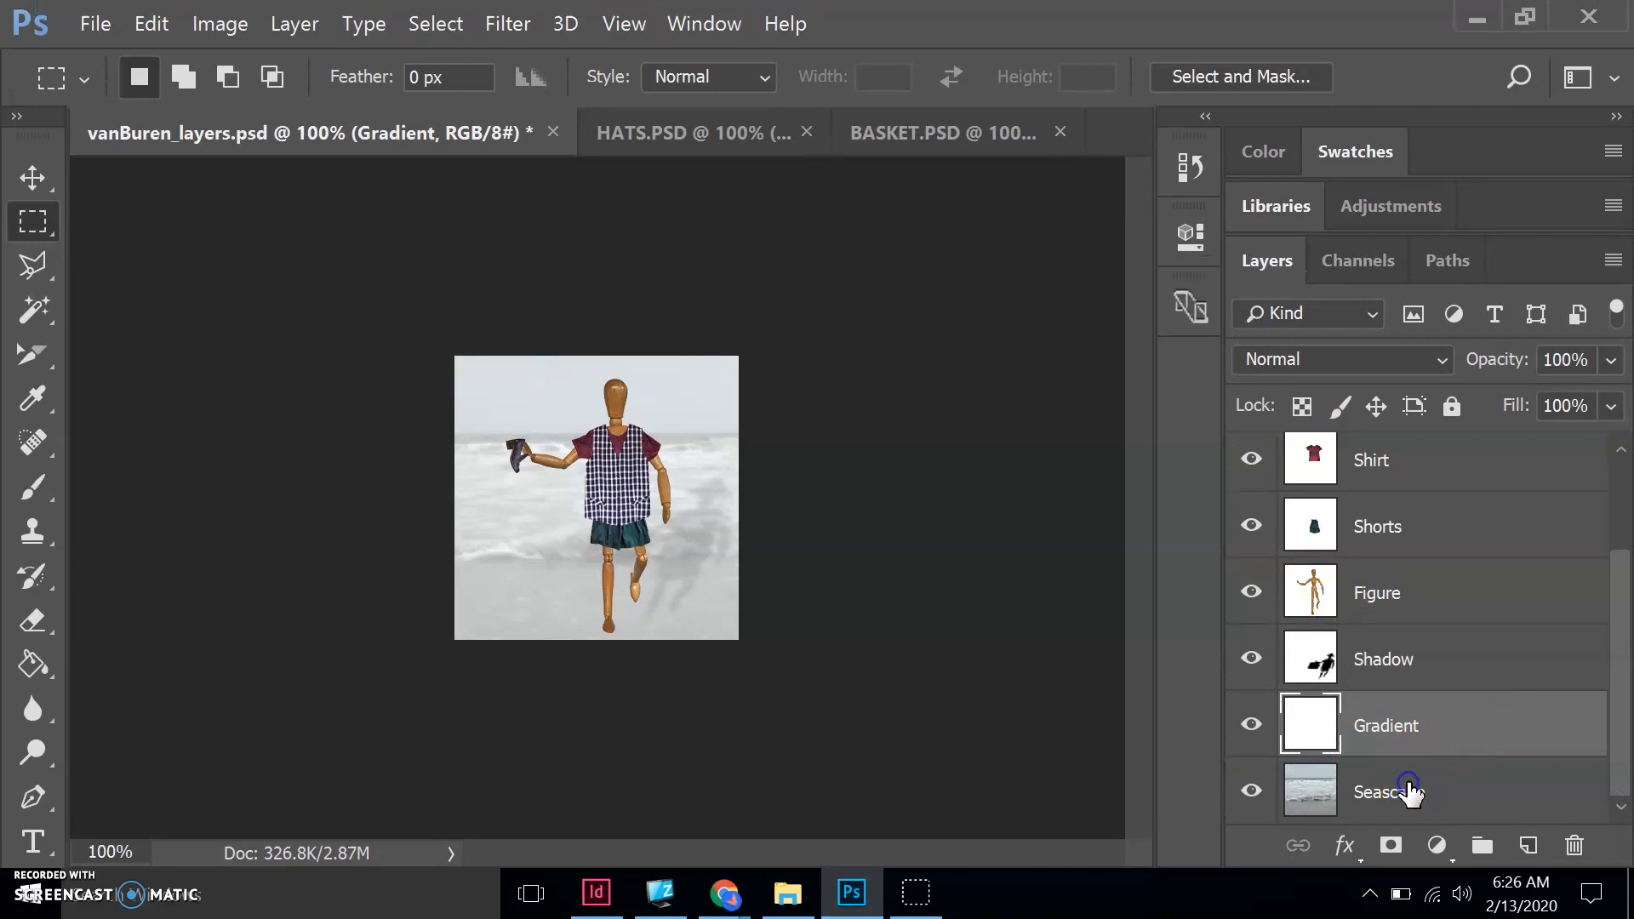
left_click(1409, 789)
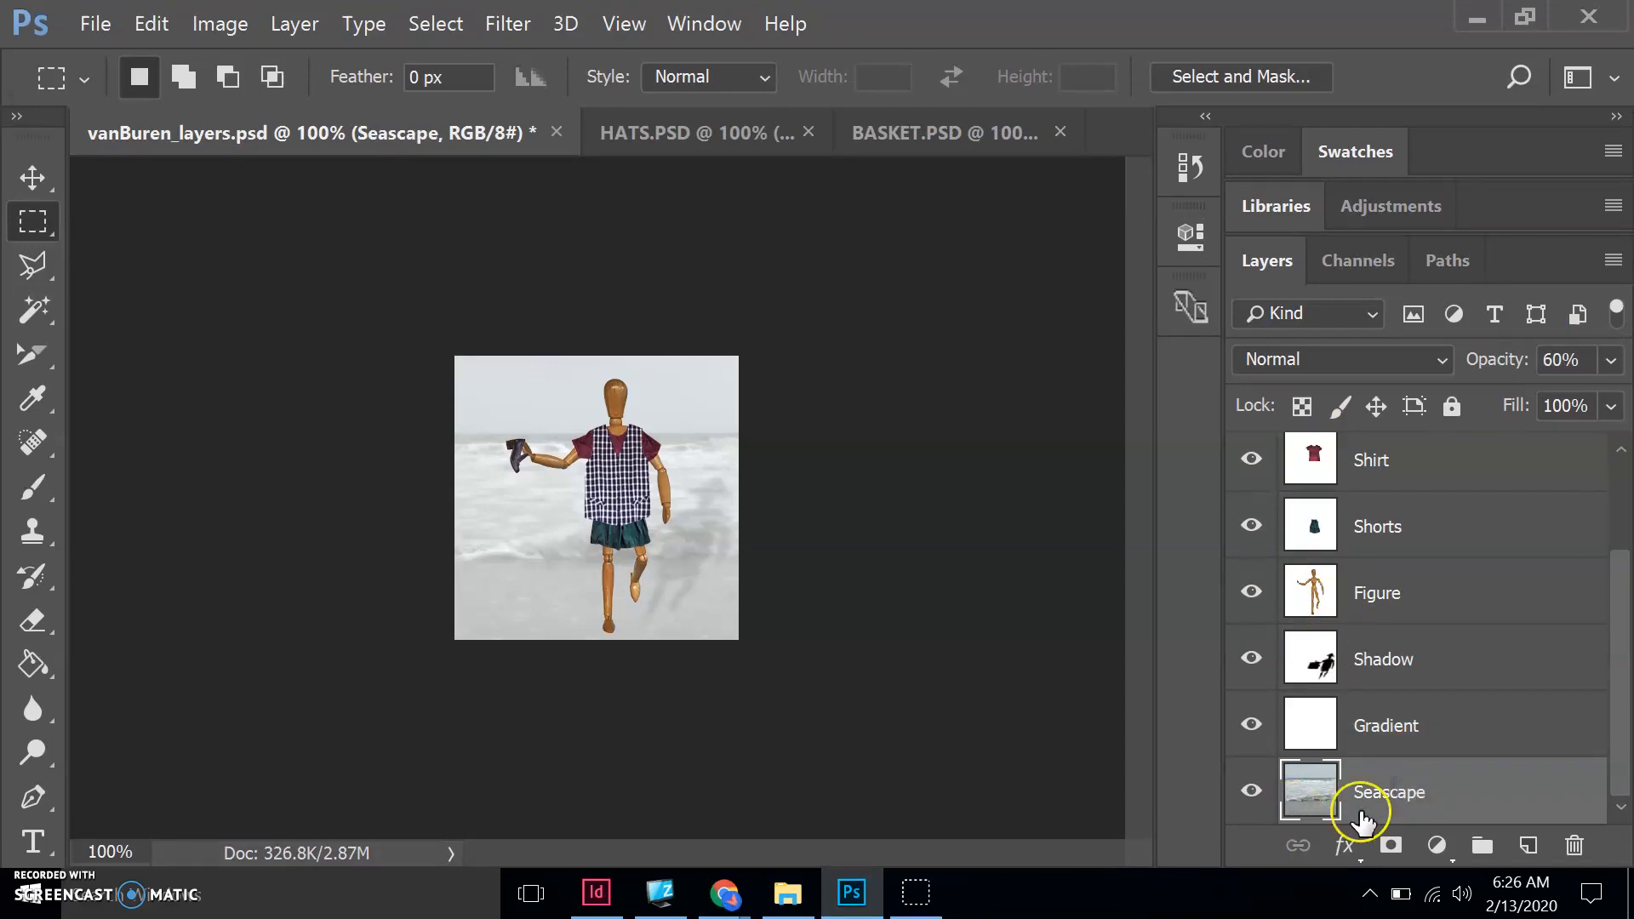
left_click(1382, 722)
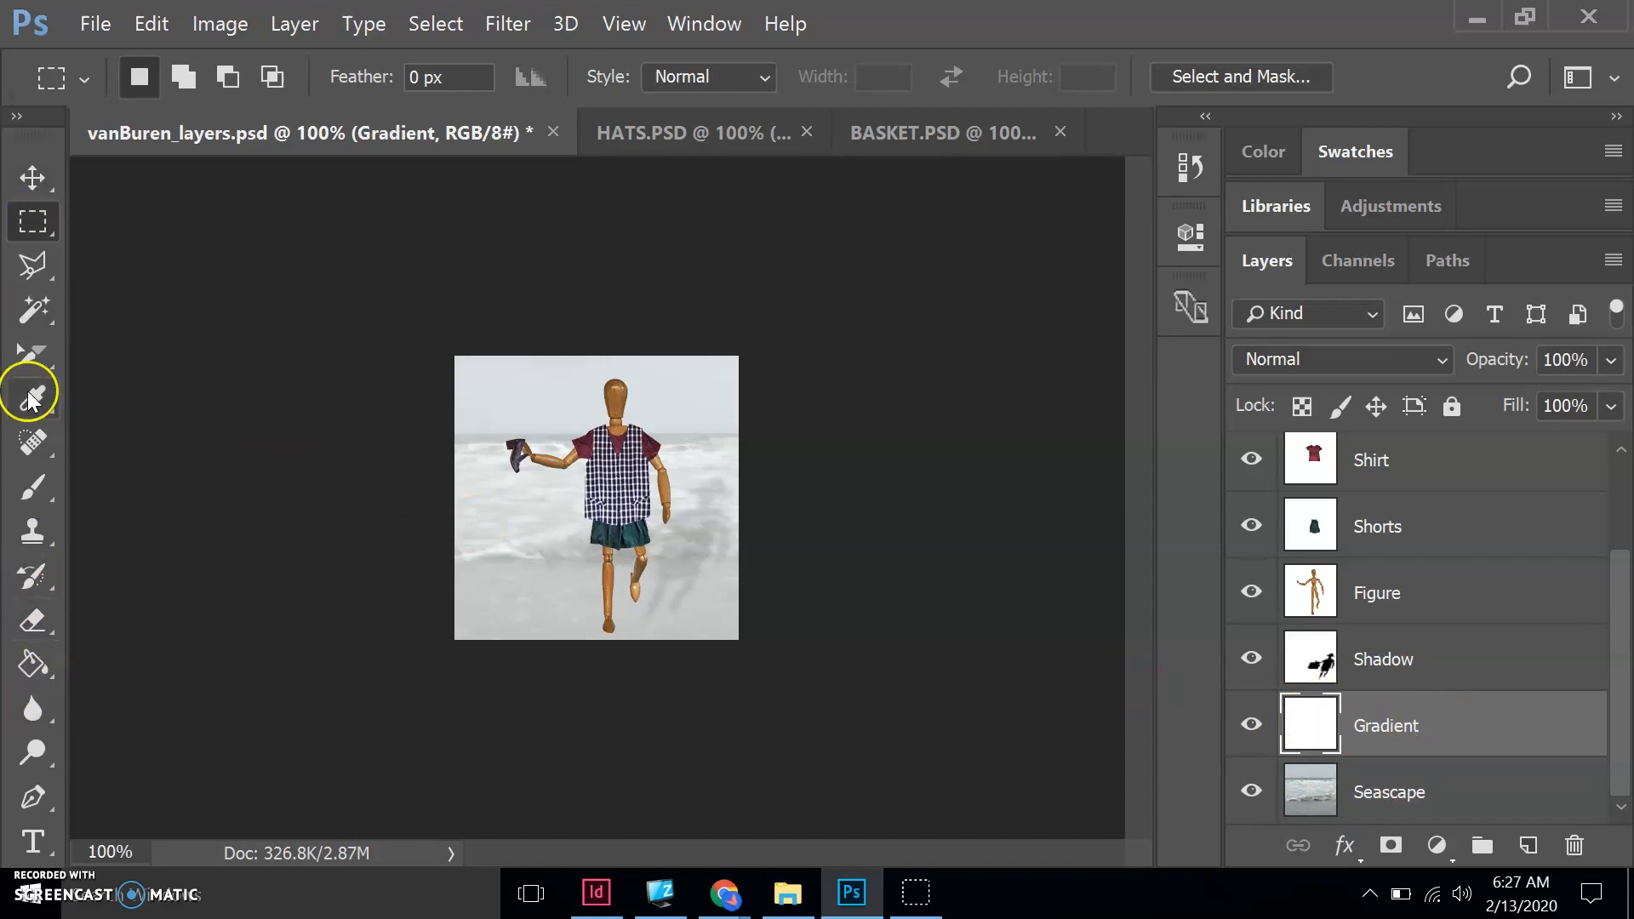
Activate the Gradient tool and set its blending mode to Darken, checking the lesson document in Chrome
left_click(20, 675)
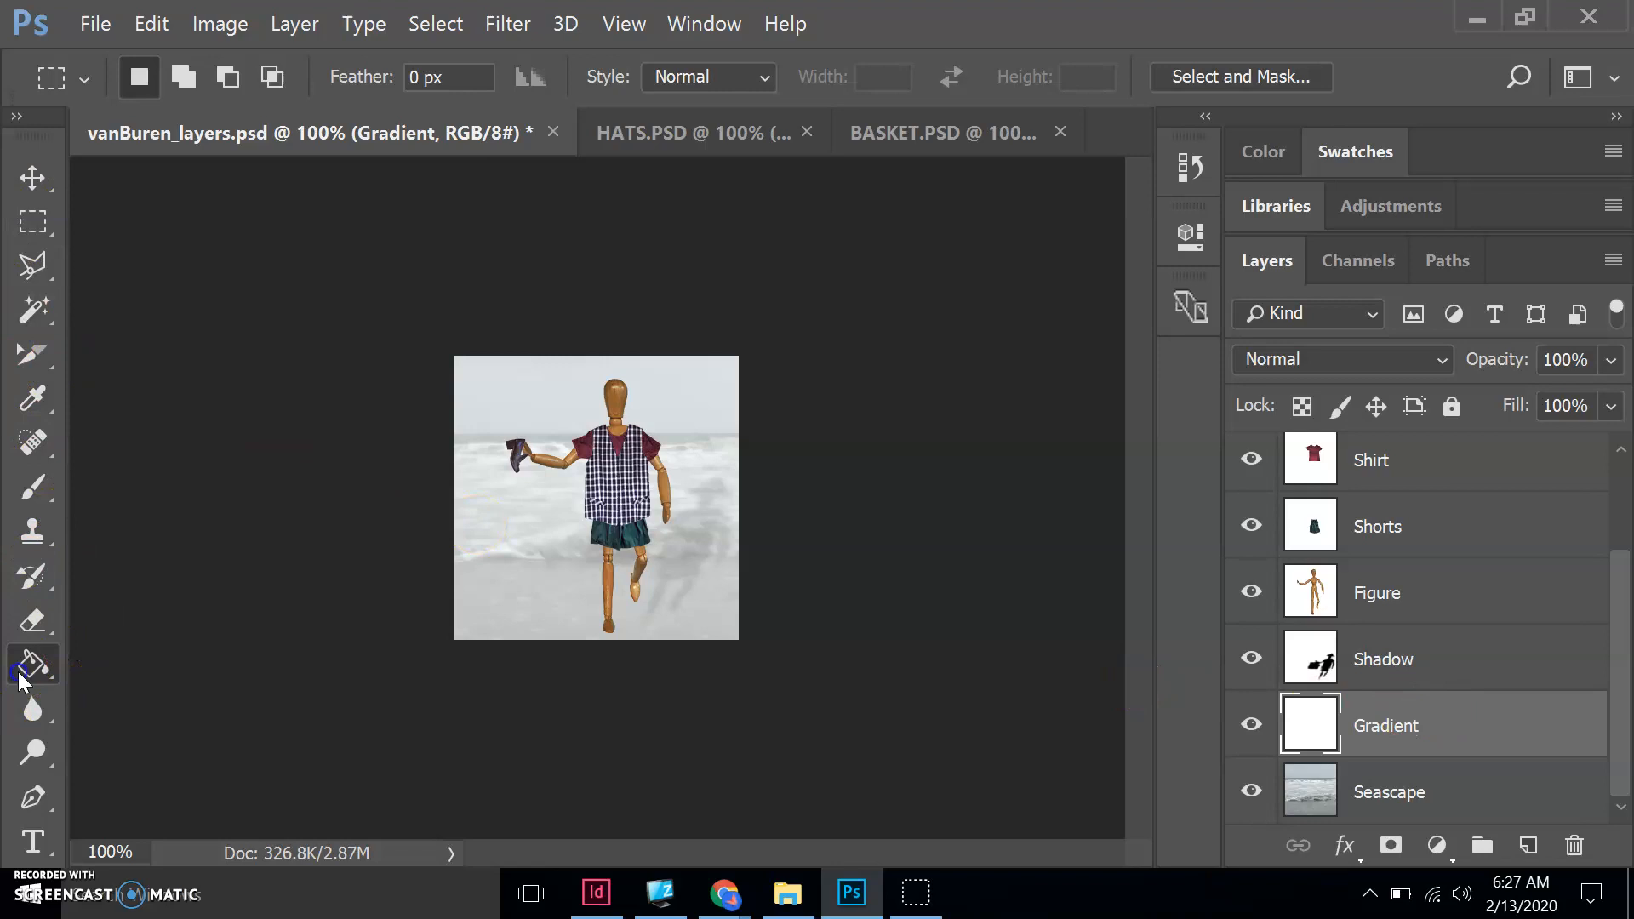
left_click(125, 665)
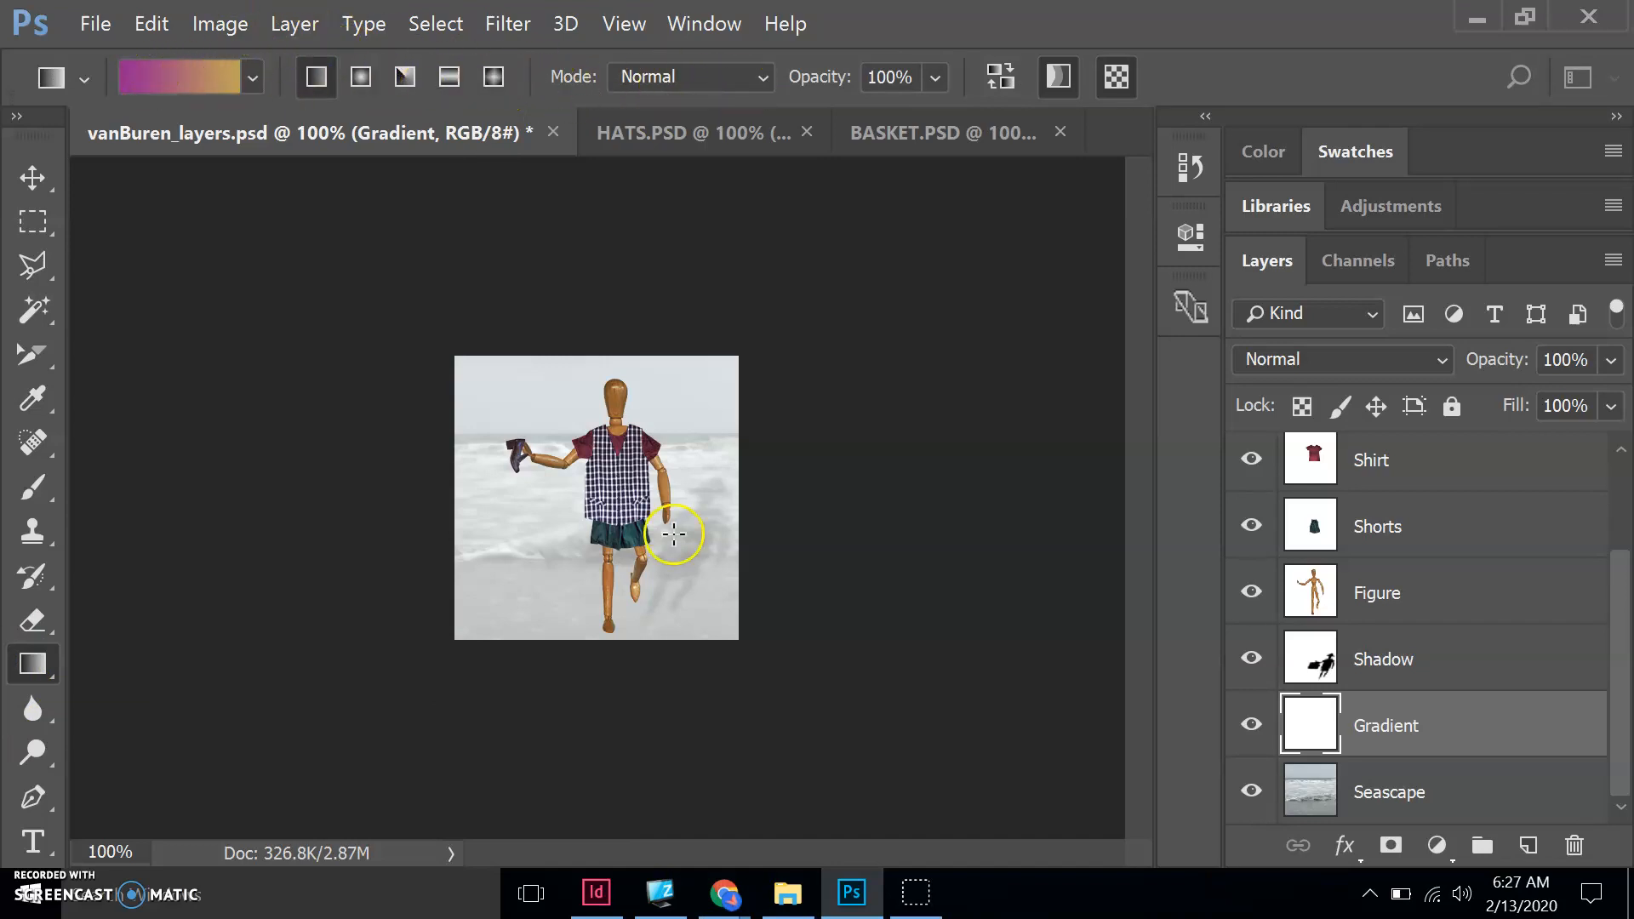
mouse_move(724, 892)
left_click(773, 830)
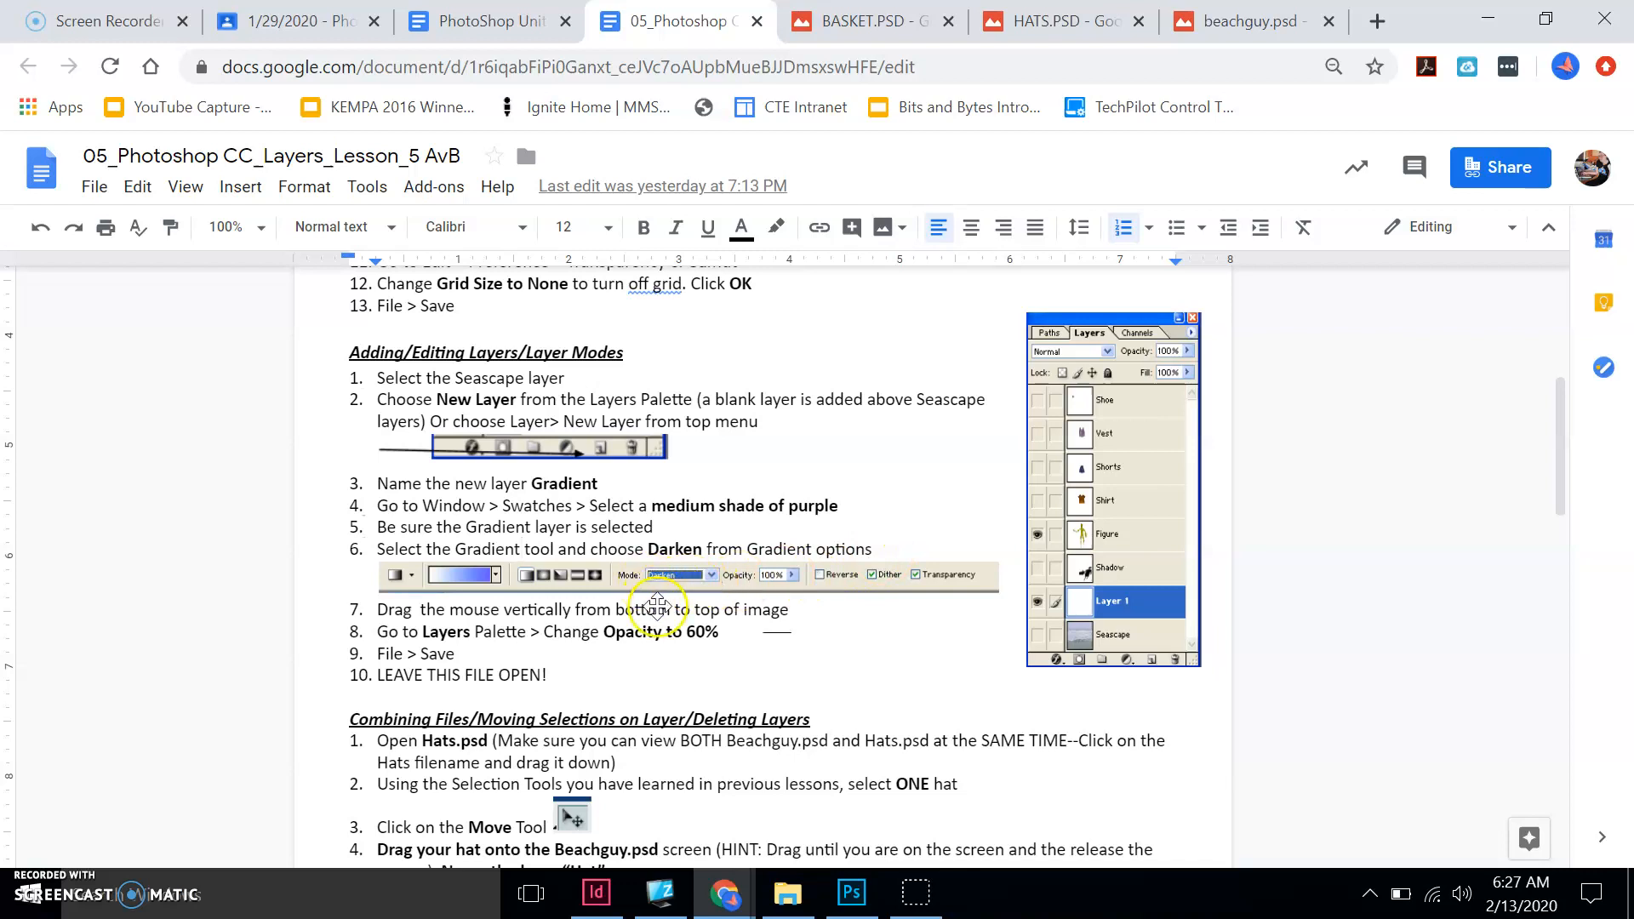
left_click(851, 892)
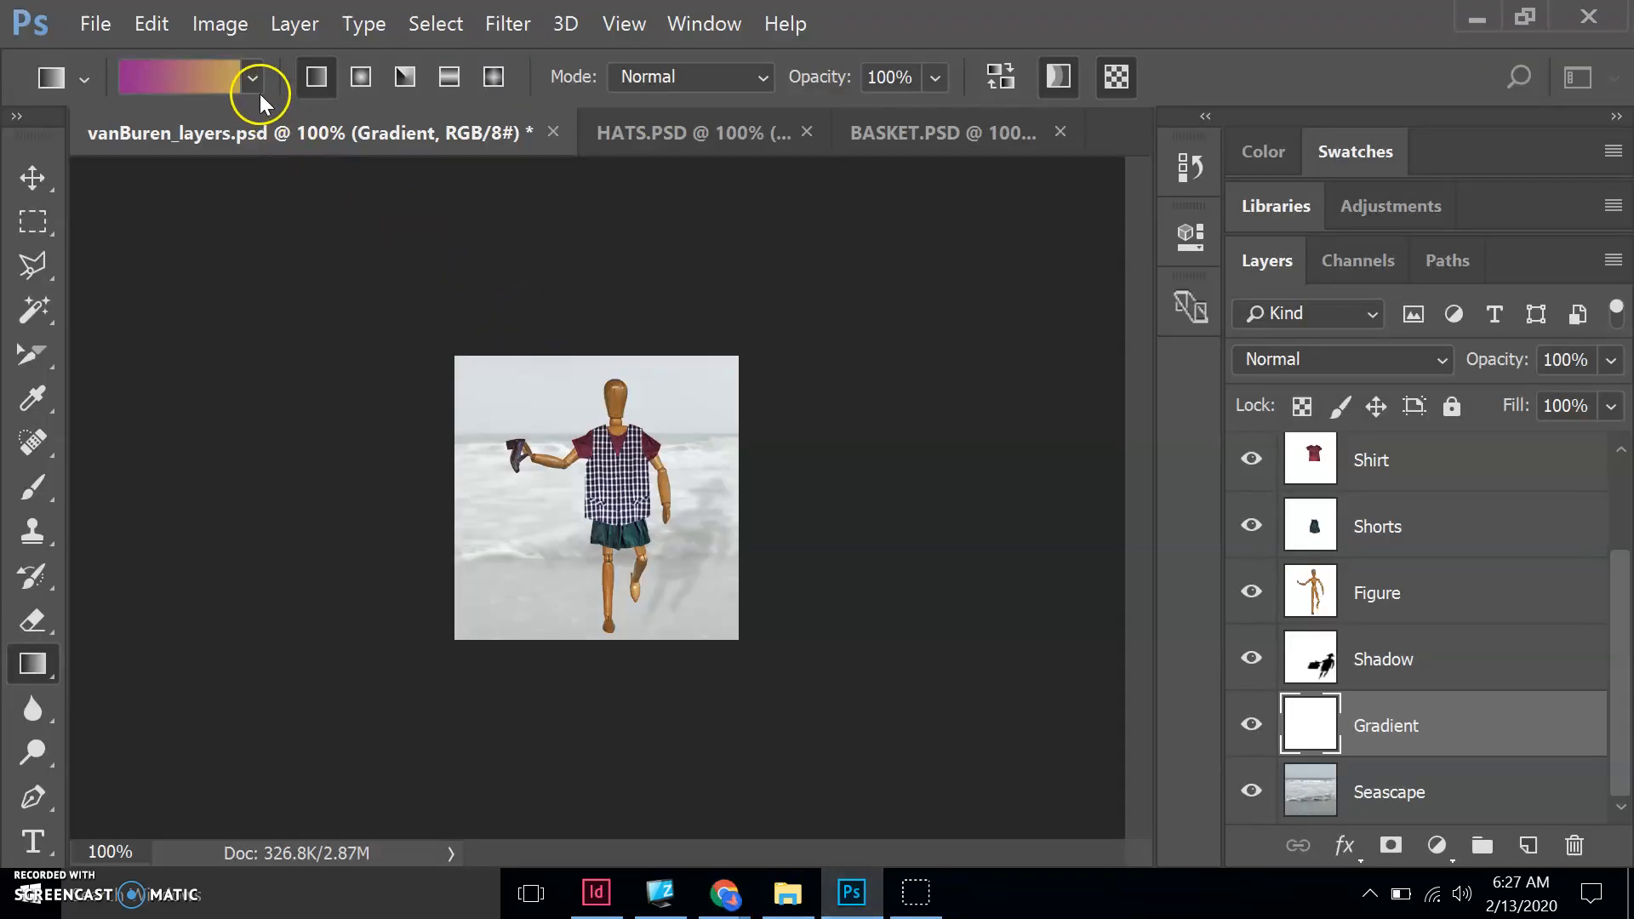
left_click(663, 78)
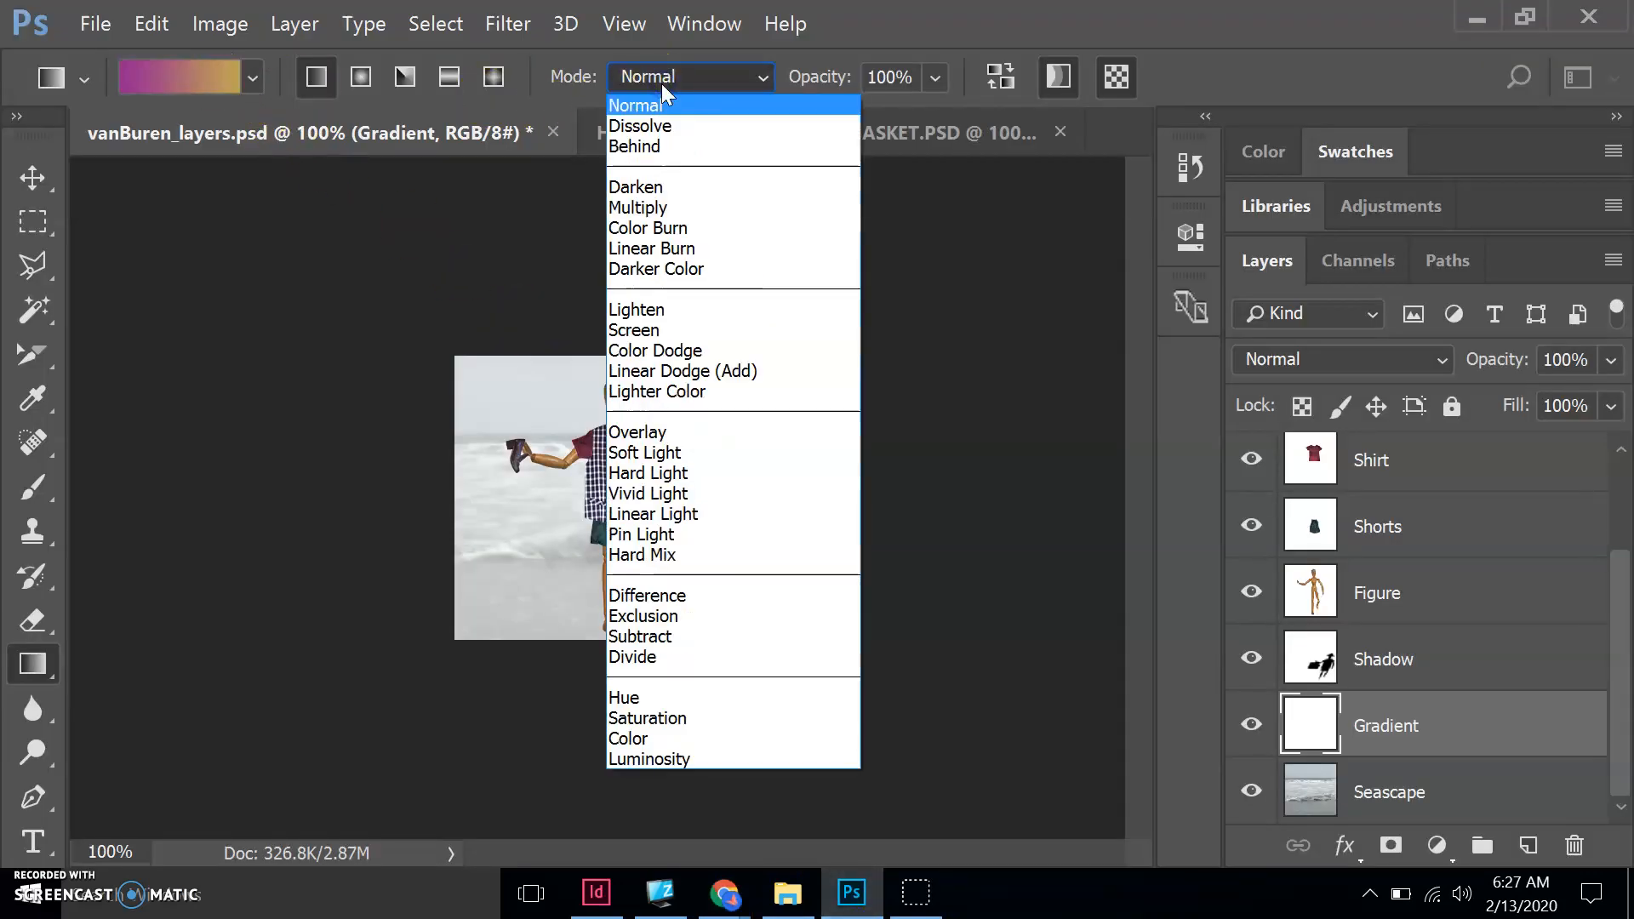
left_click(673, 187)
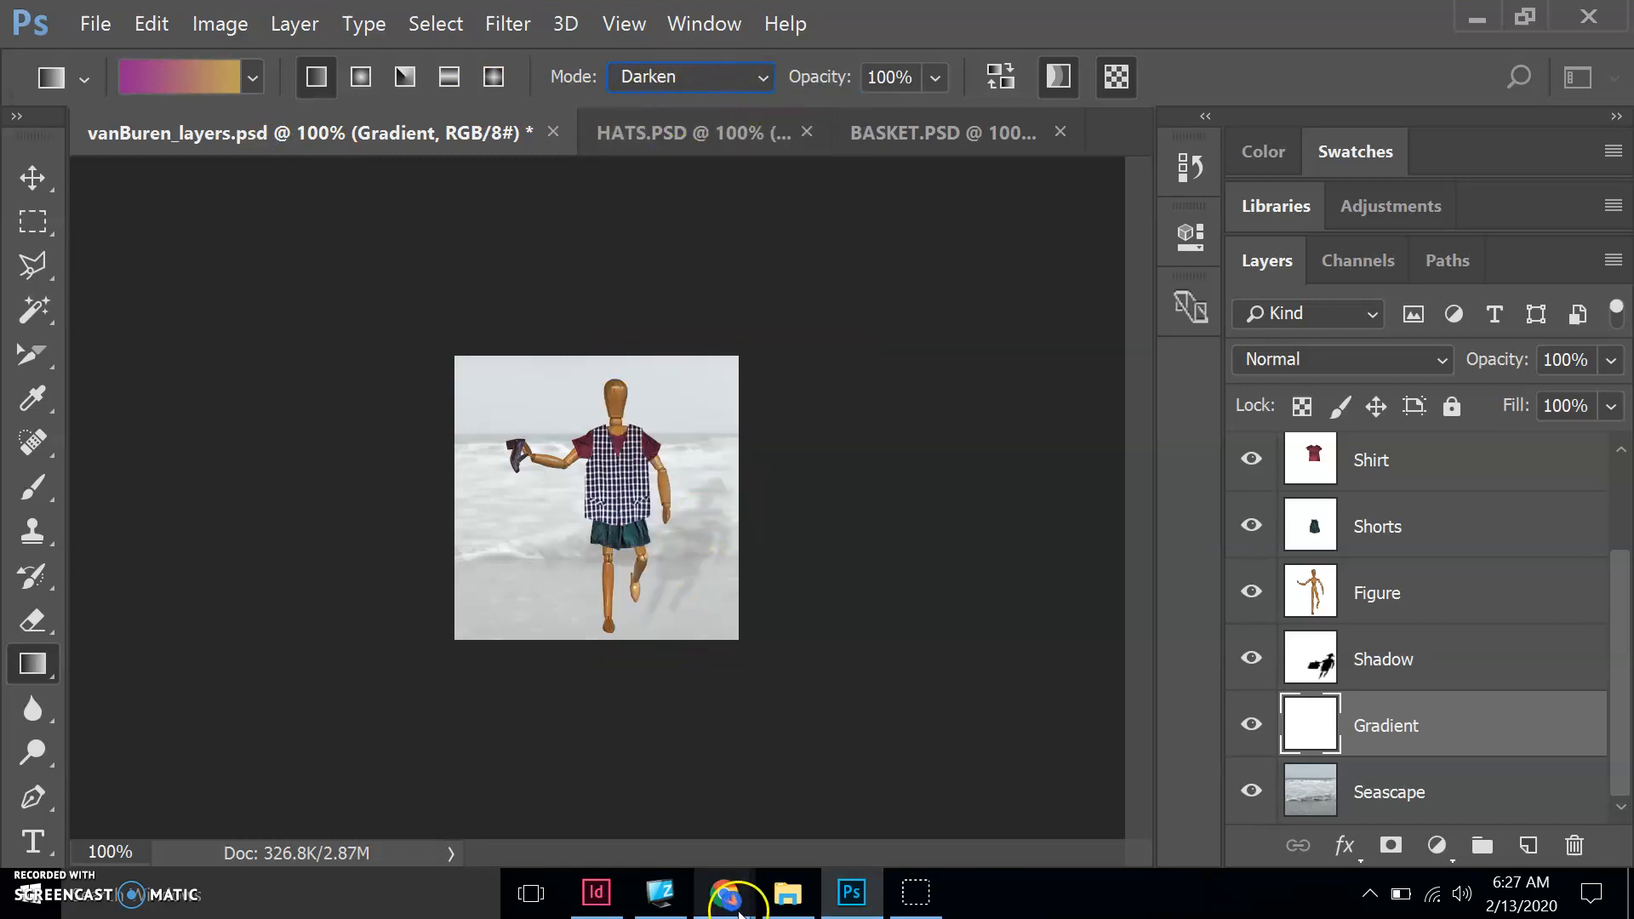
Check the gradient direction in Chrome, and draw the purple-to-gold gradient diagonally from the image's upper-left to lower-right corner in Photoshop
mouse_move(738, 913)
left_click(860, 783)
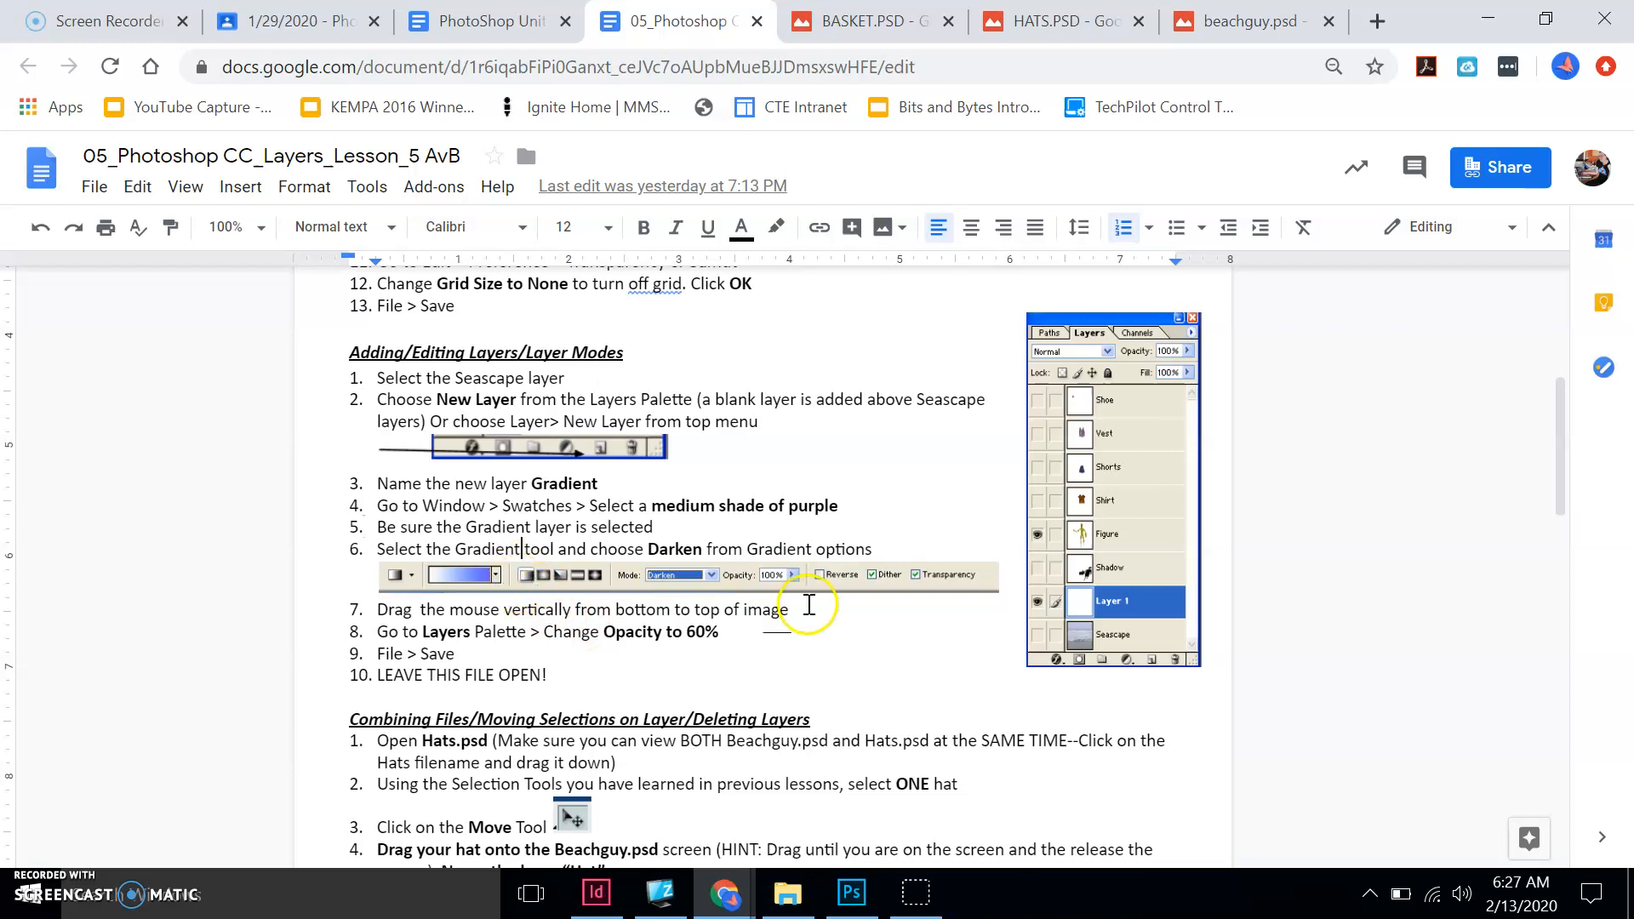
left_click(852, 893)
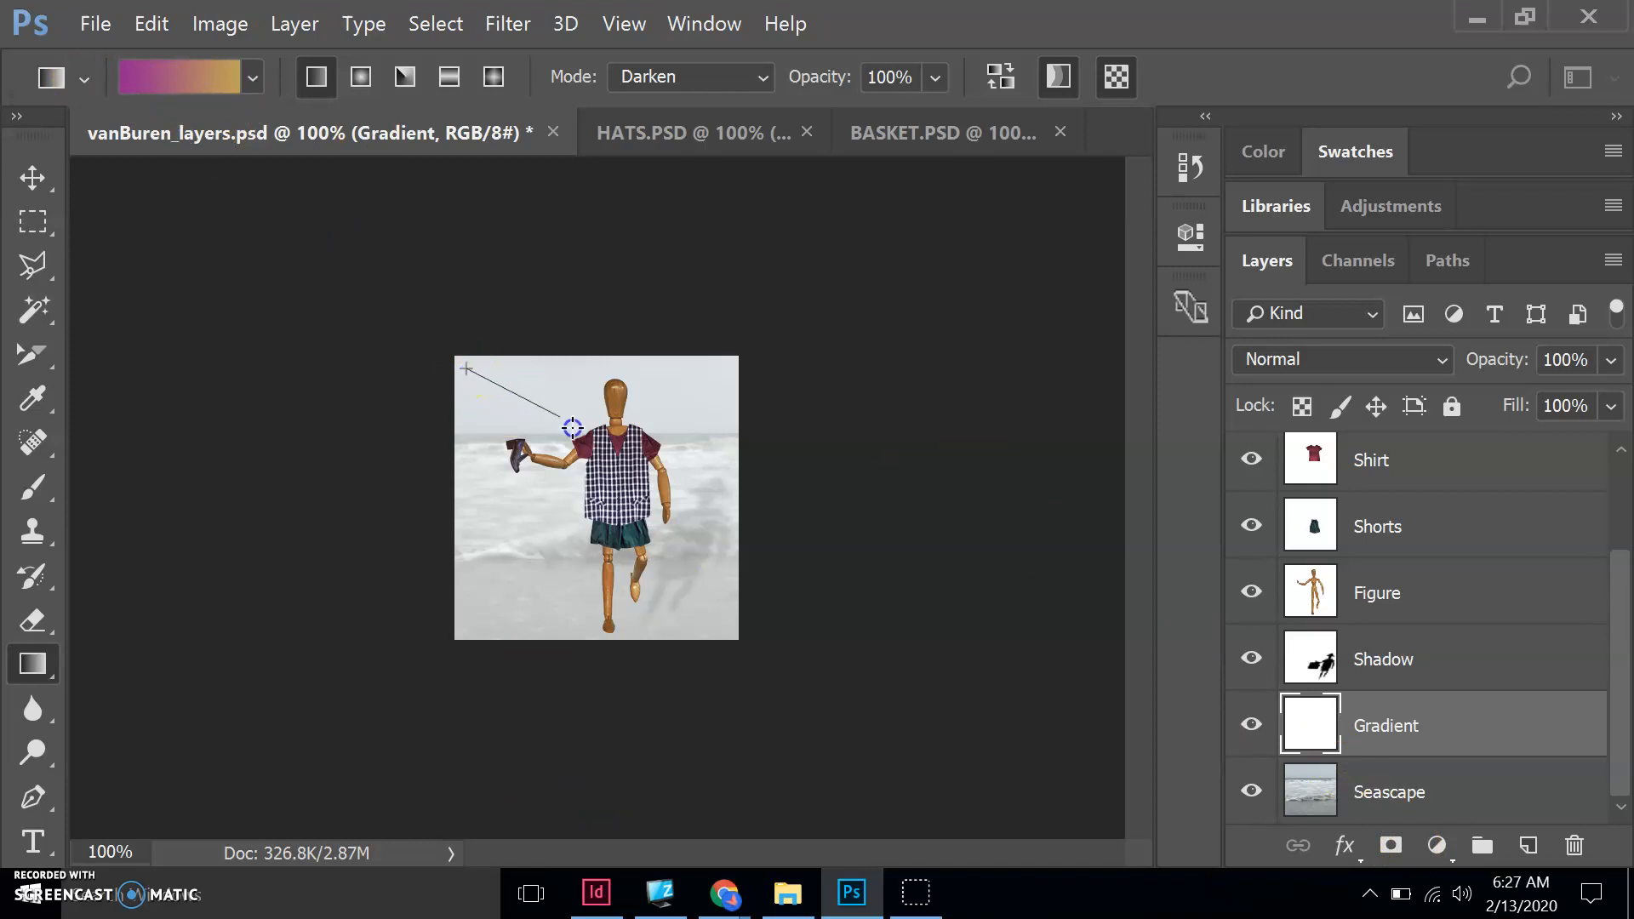
left_click_drag(624, 491, 729, 630)
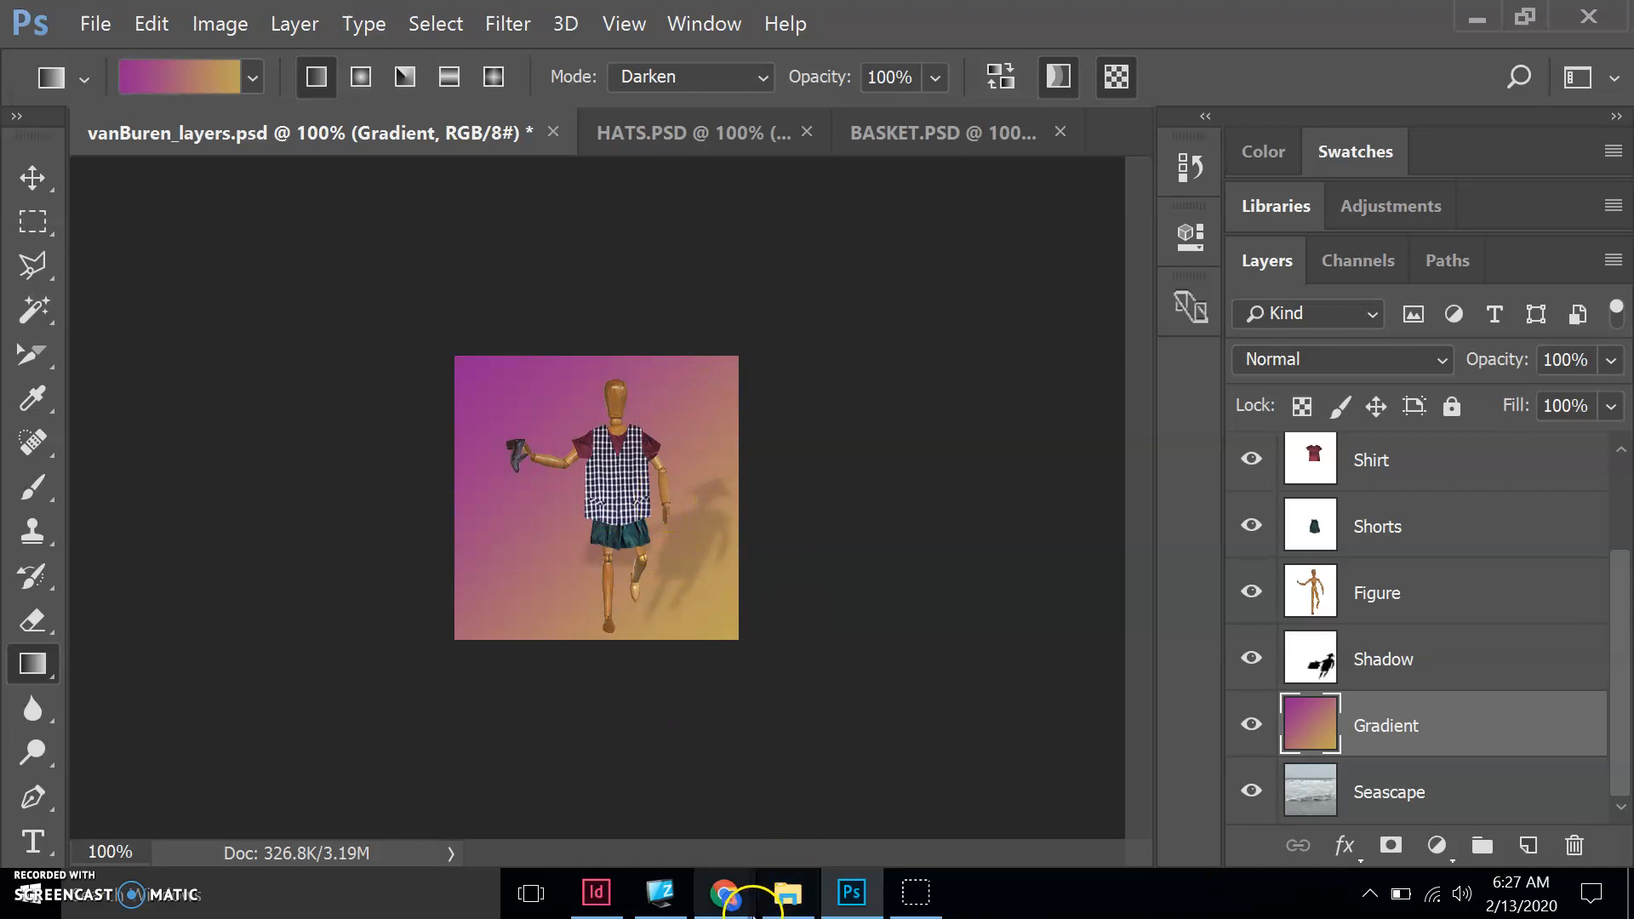
Check the opacity instruction in Chrome, set the Gradient layer's opacity to 60% in Photoshop, and save vanBuren_layers.psd
mouse_move(729, 908)
left_click(806, 821)
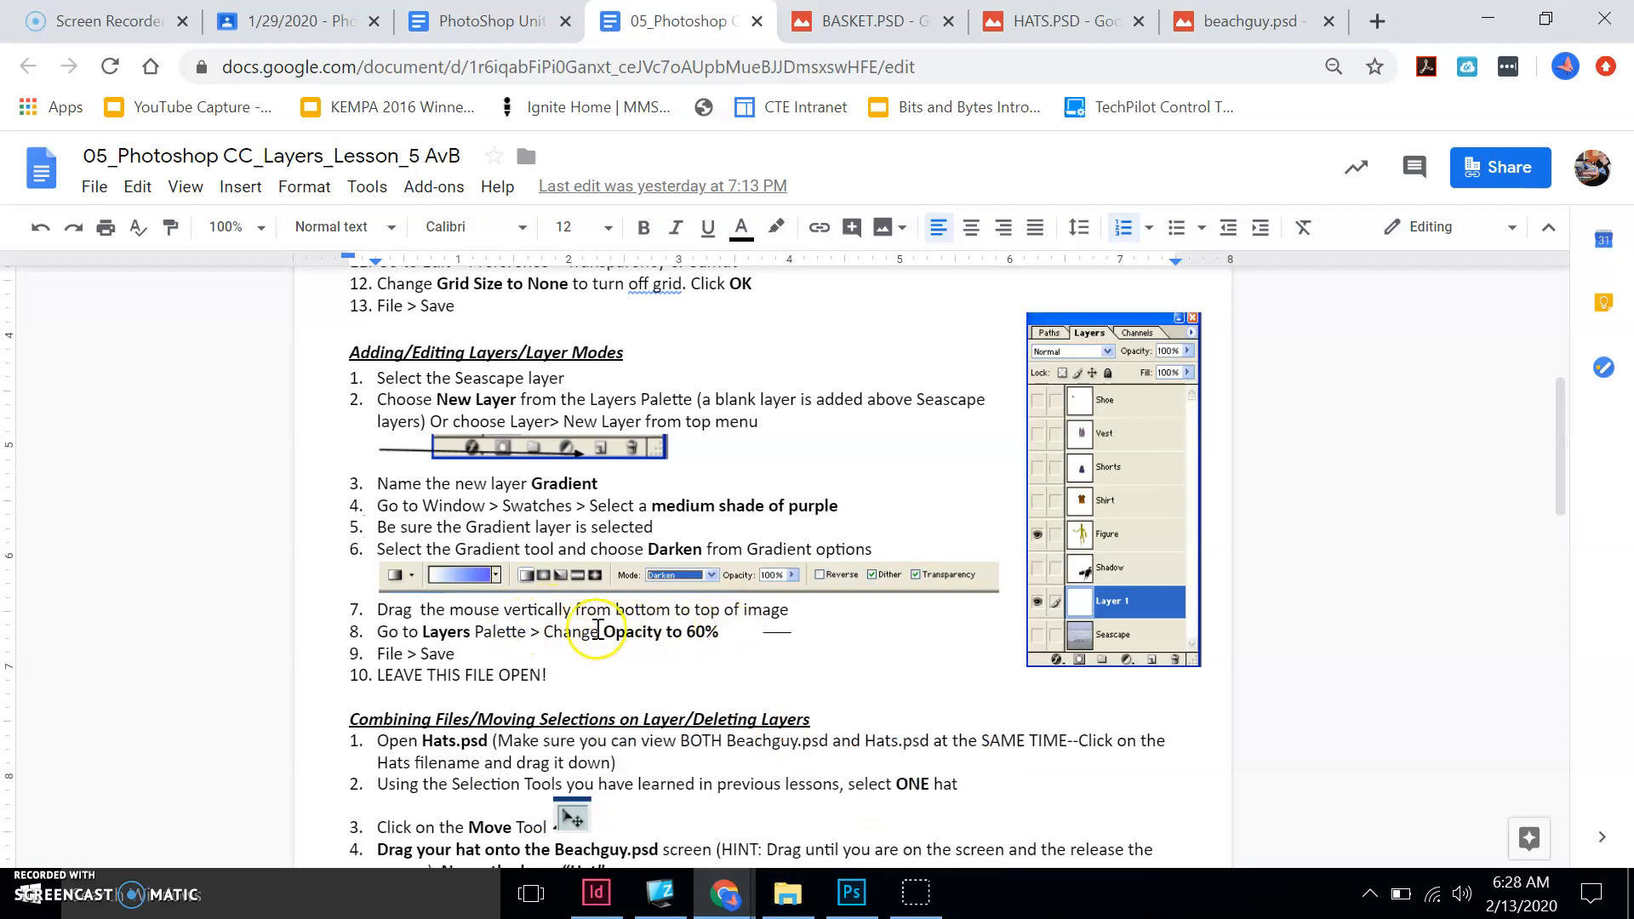
left_click(852, 892)
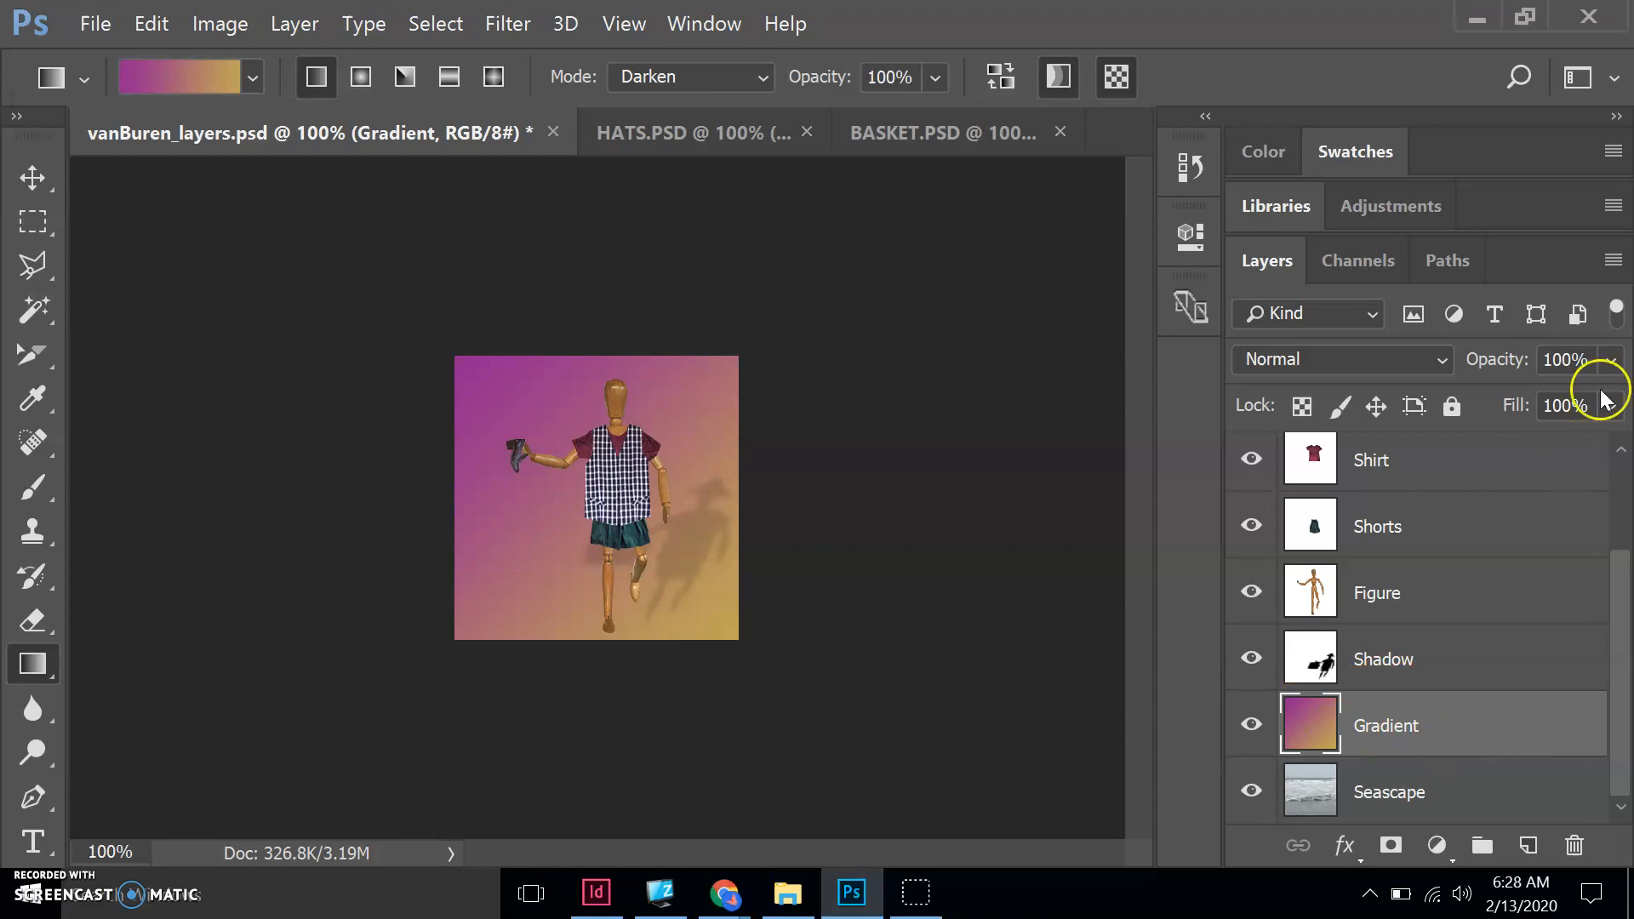
left_click(1611, 360)
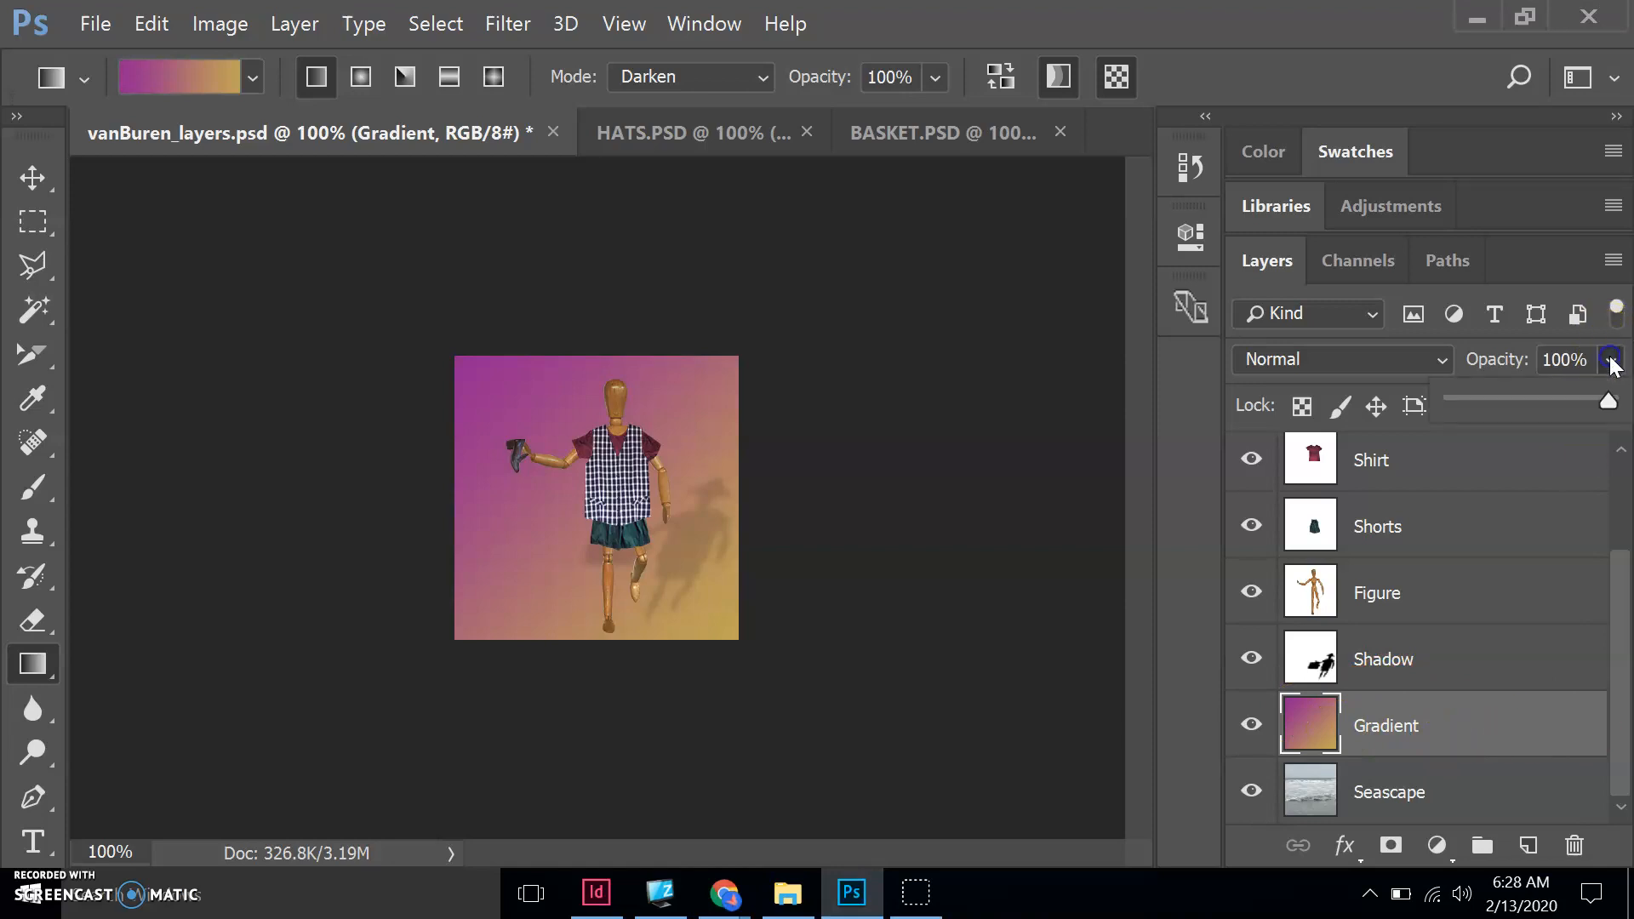
left_click(1541, 398)
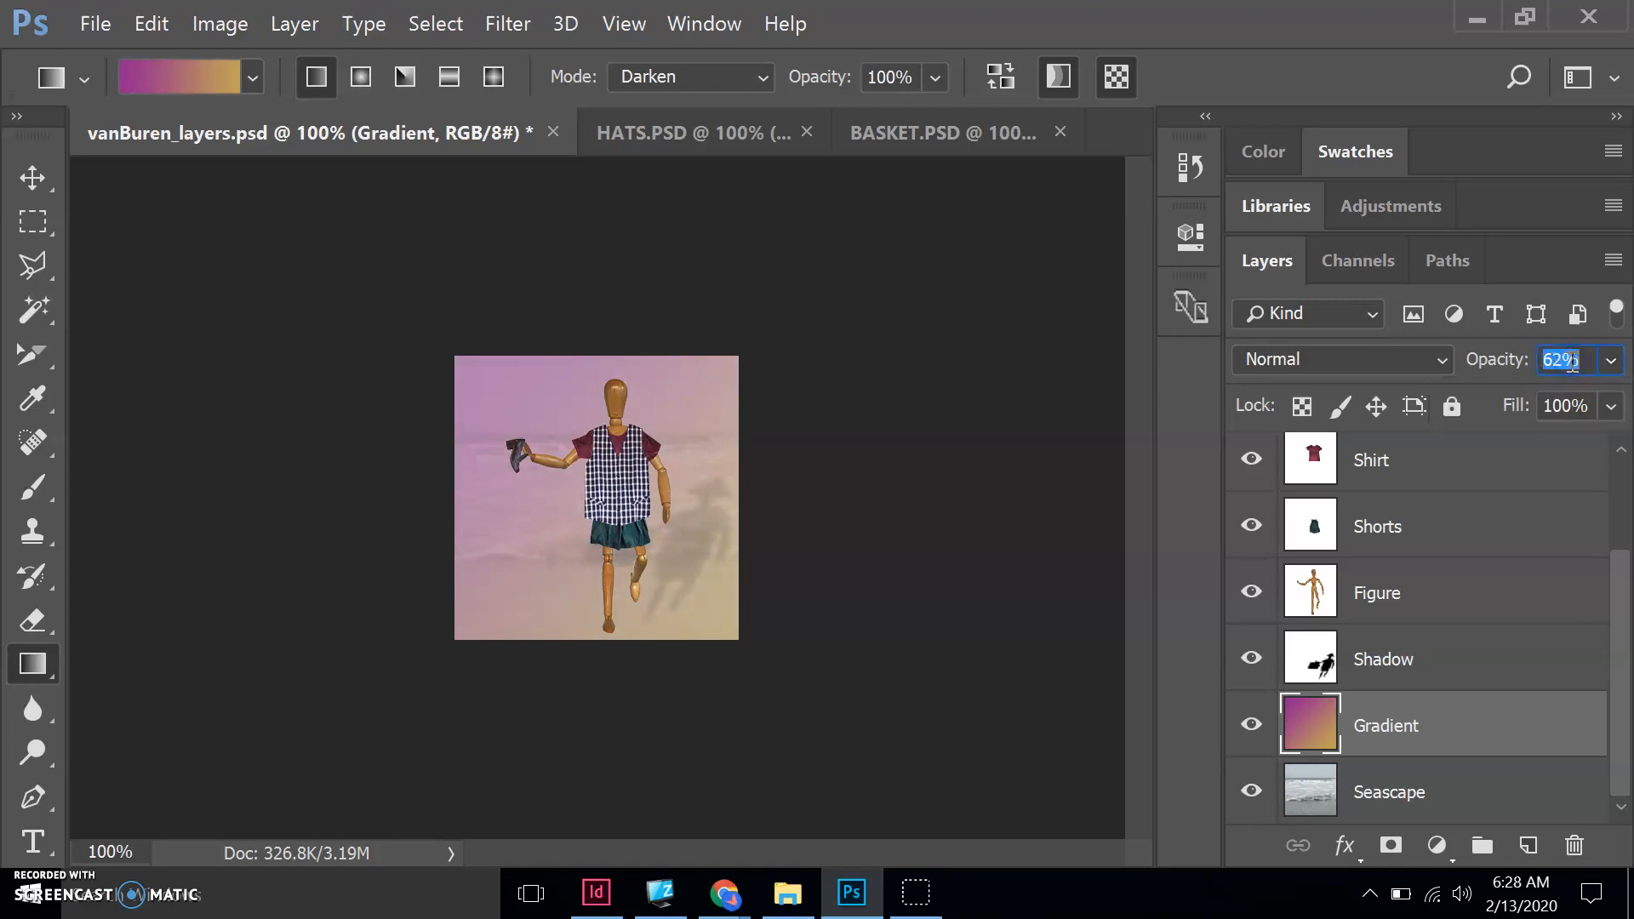
type("60")
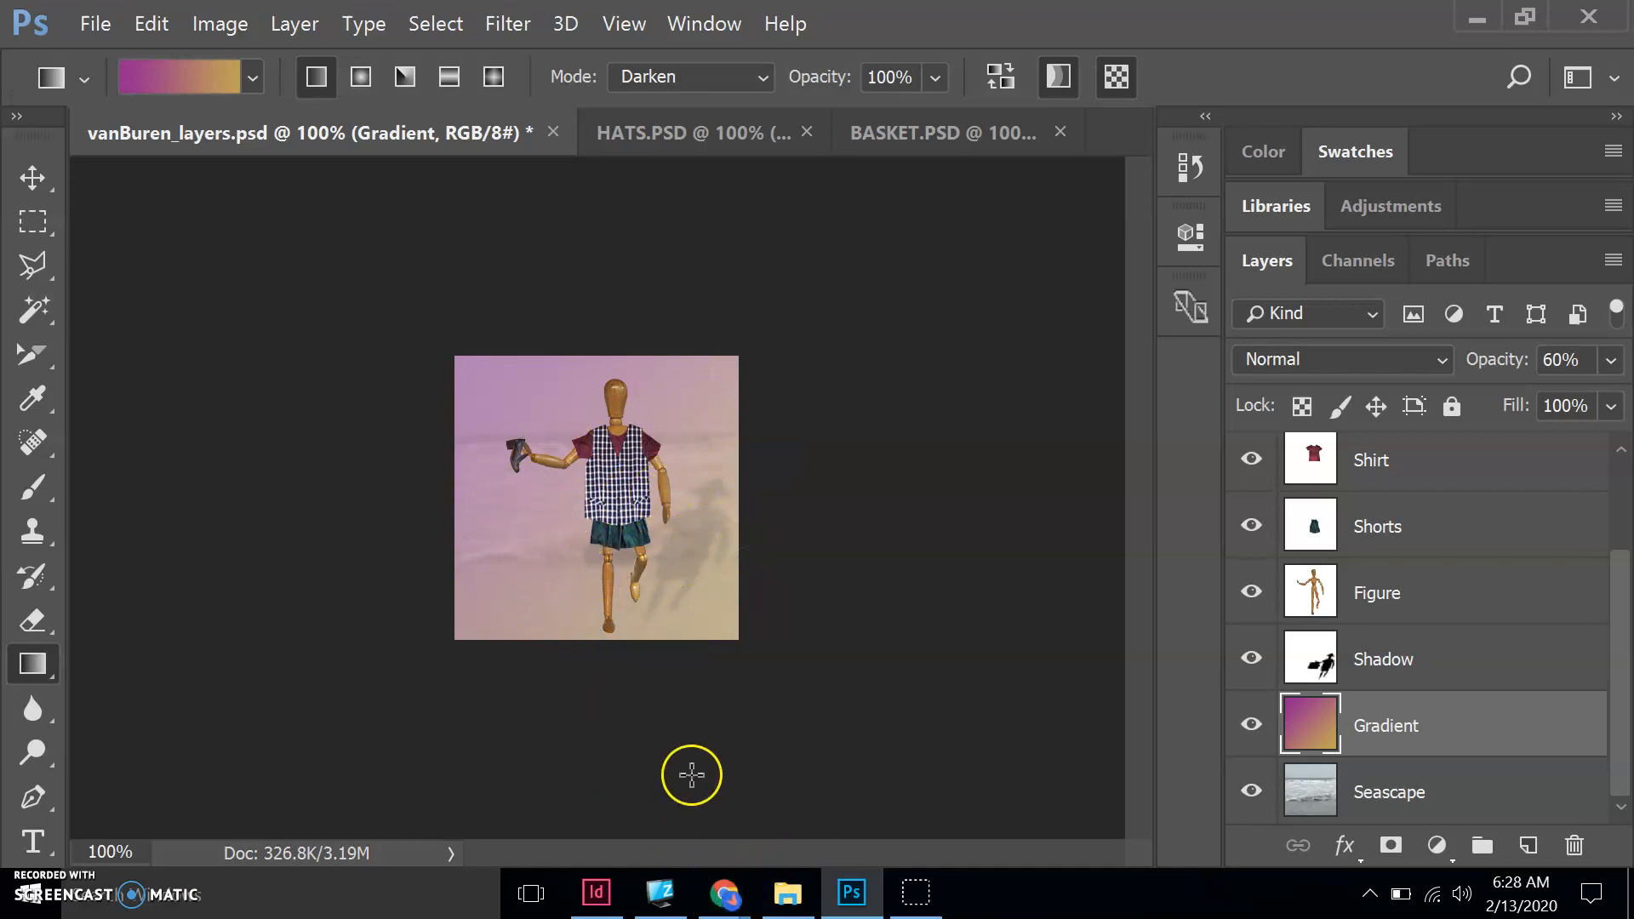
left_click(96, 28)
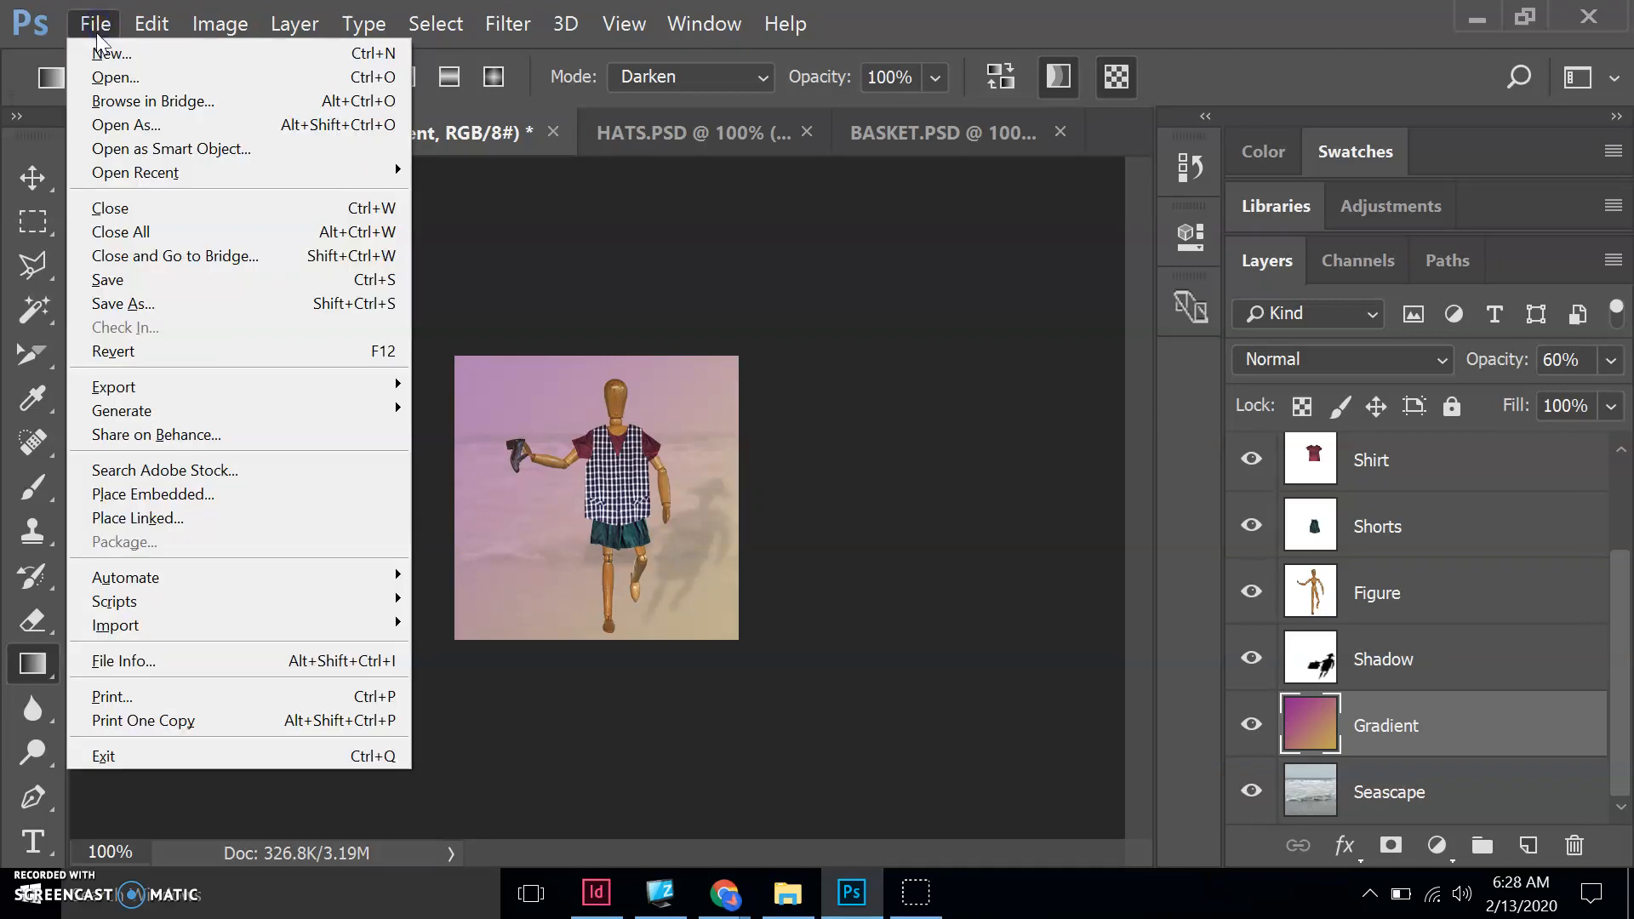
left_click(99, 276)
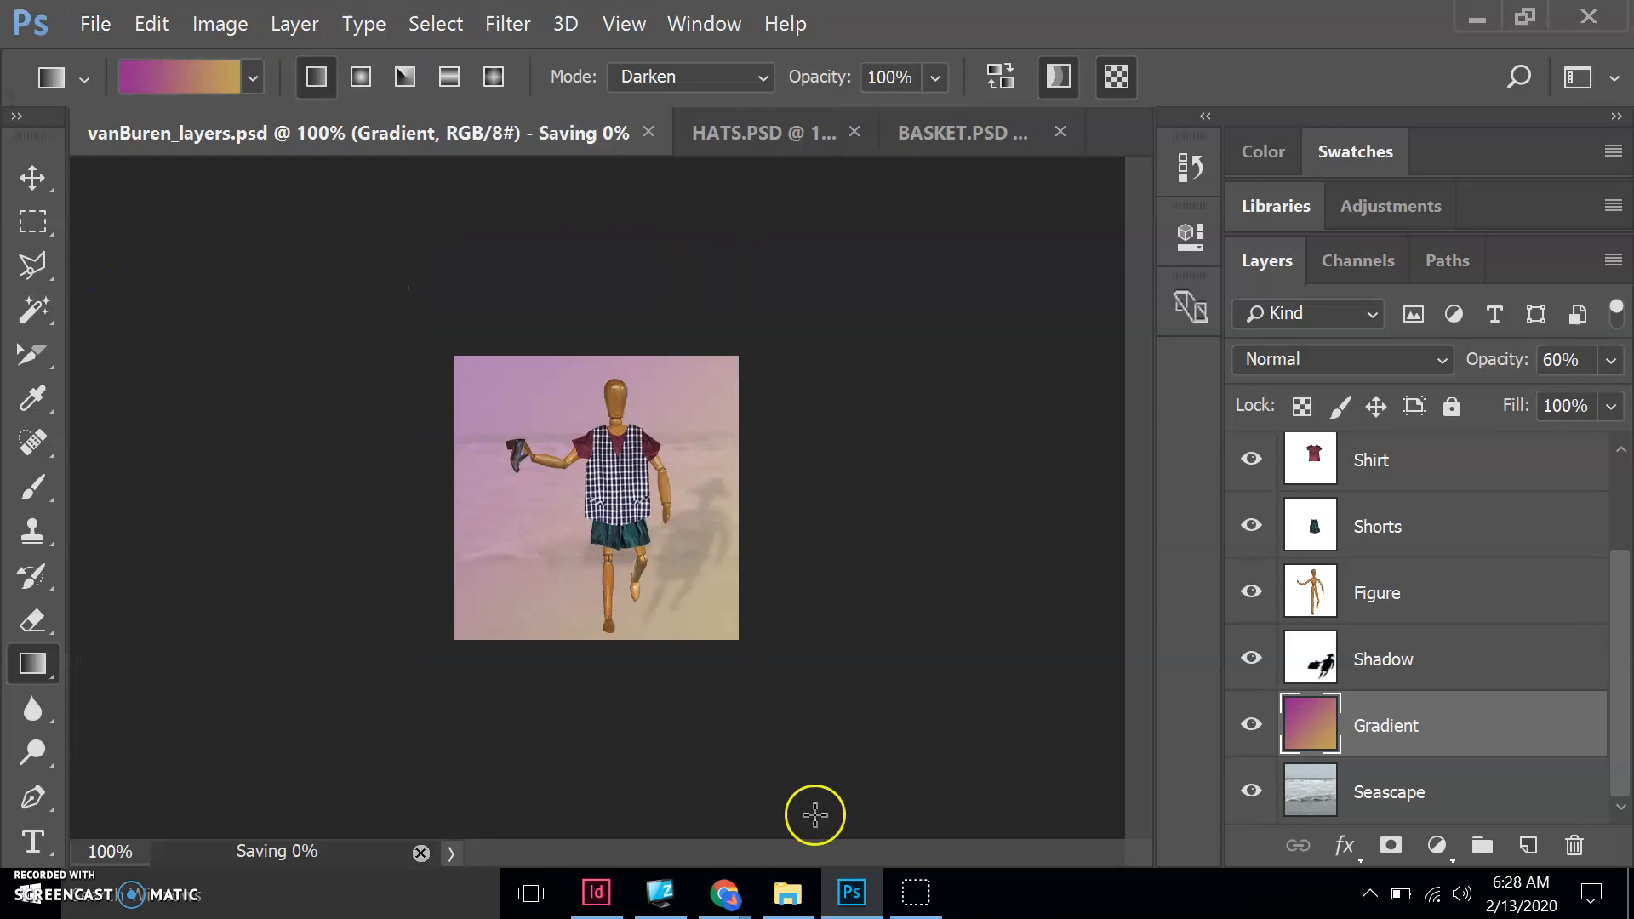
Read the instructions for combining files in Chrome, and bring up HATS.PSD in Photoshop
mouse_move(722, 898)
left_click(852, 813)
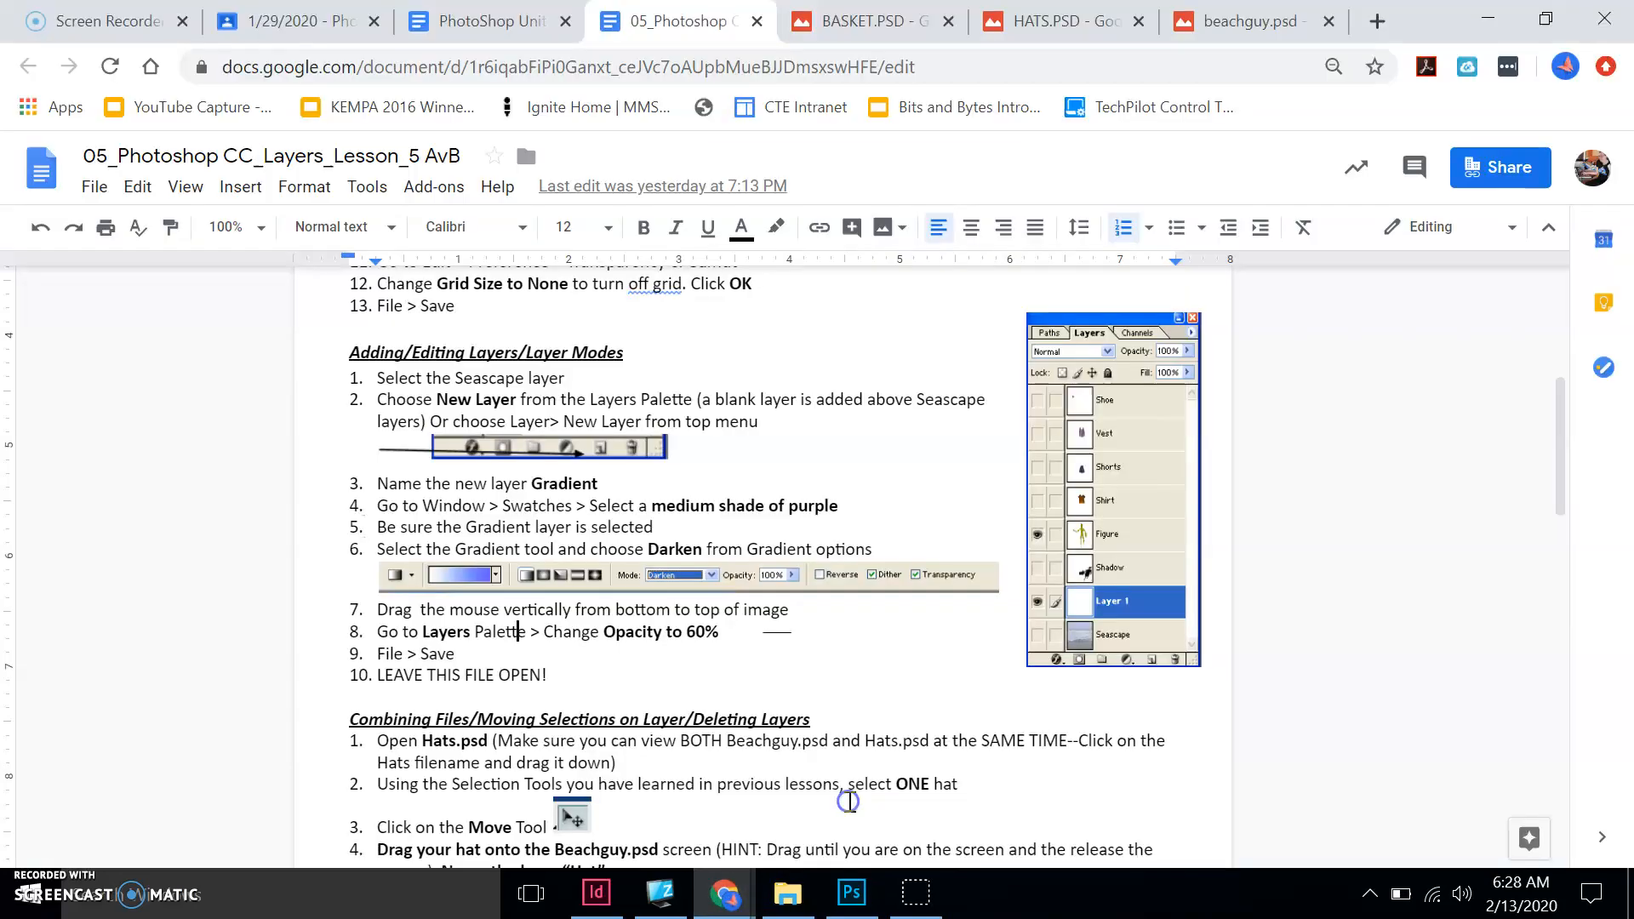
scroll(617, 692, "down", 2)
scroll(617, 691, "down", 2)
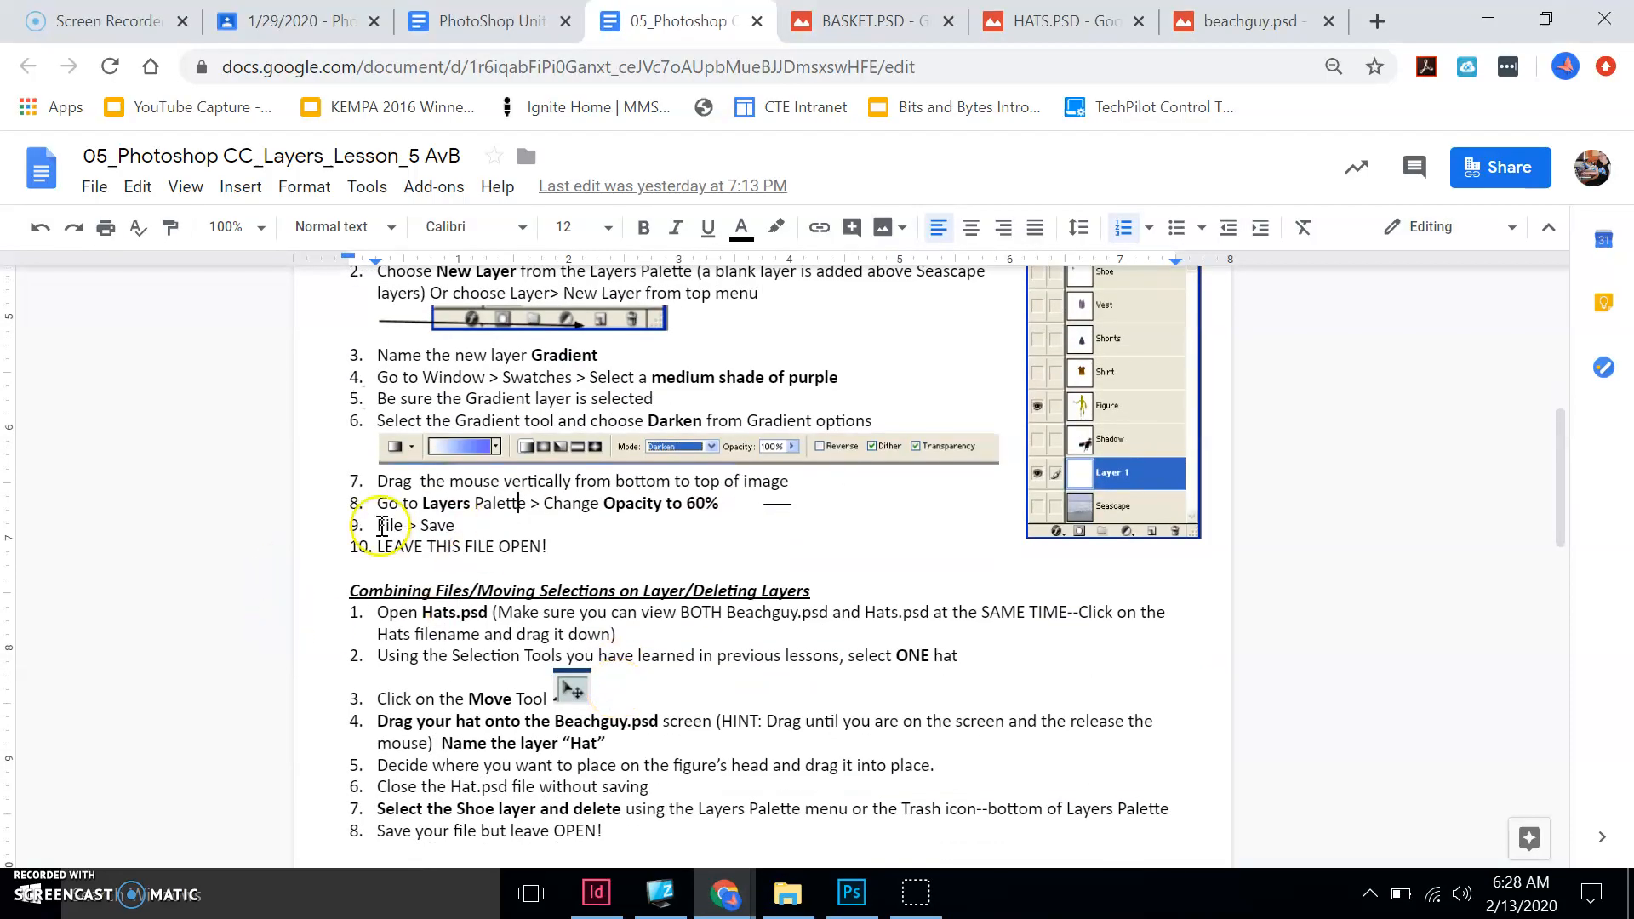
scroll(545, 557, "down", 1)
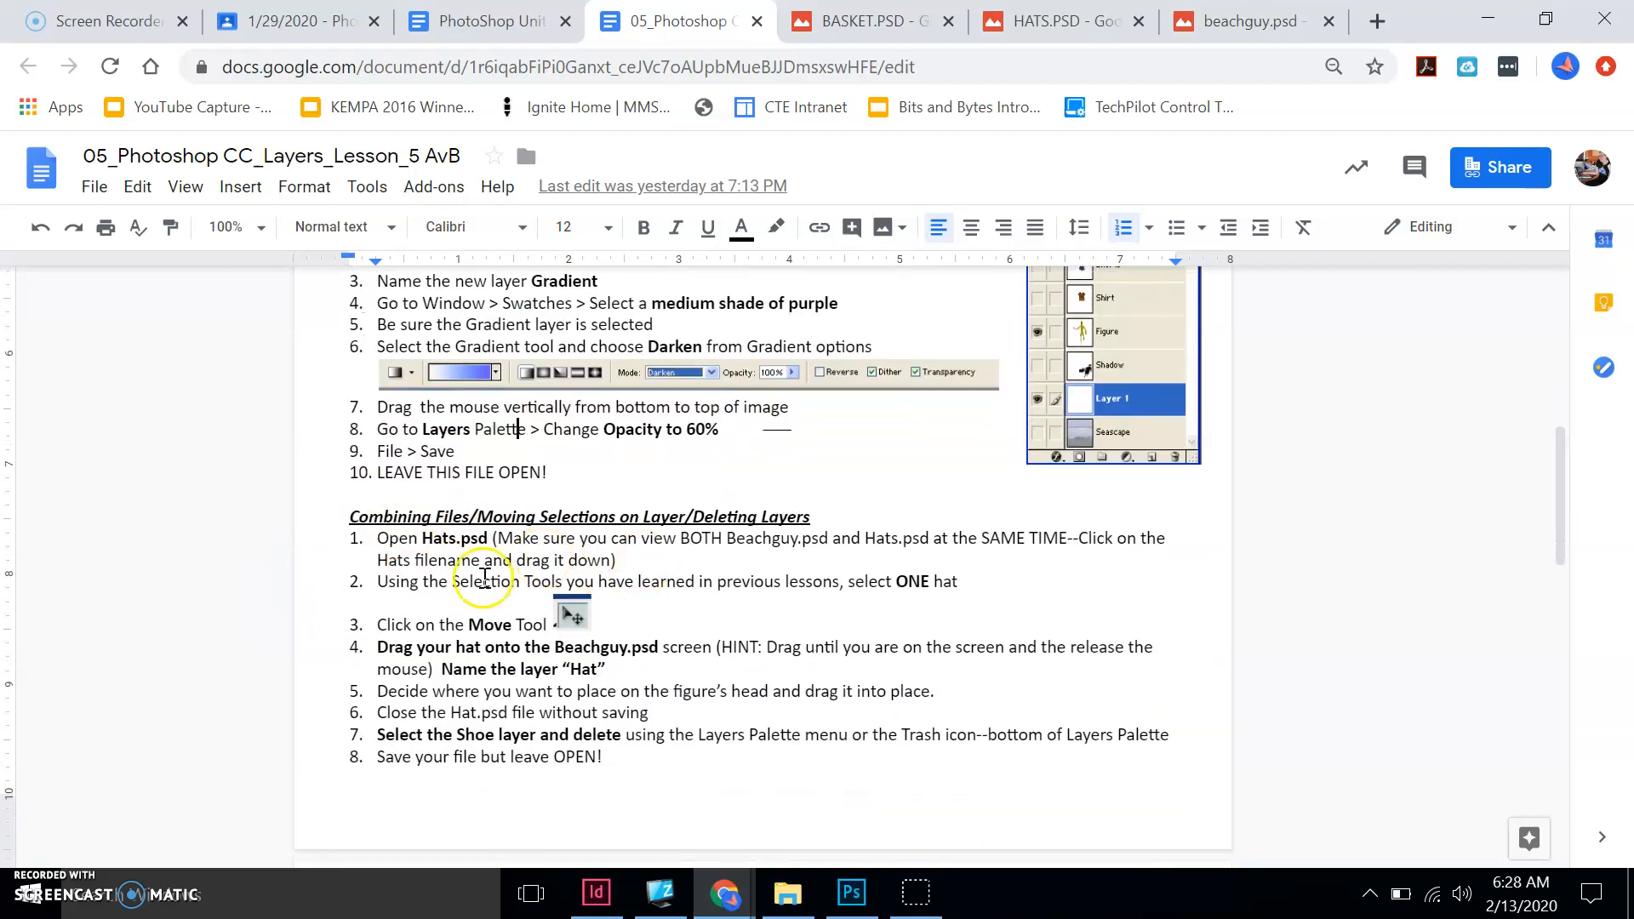
left_click(851, 911)
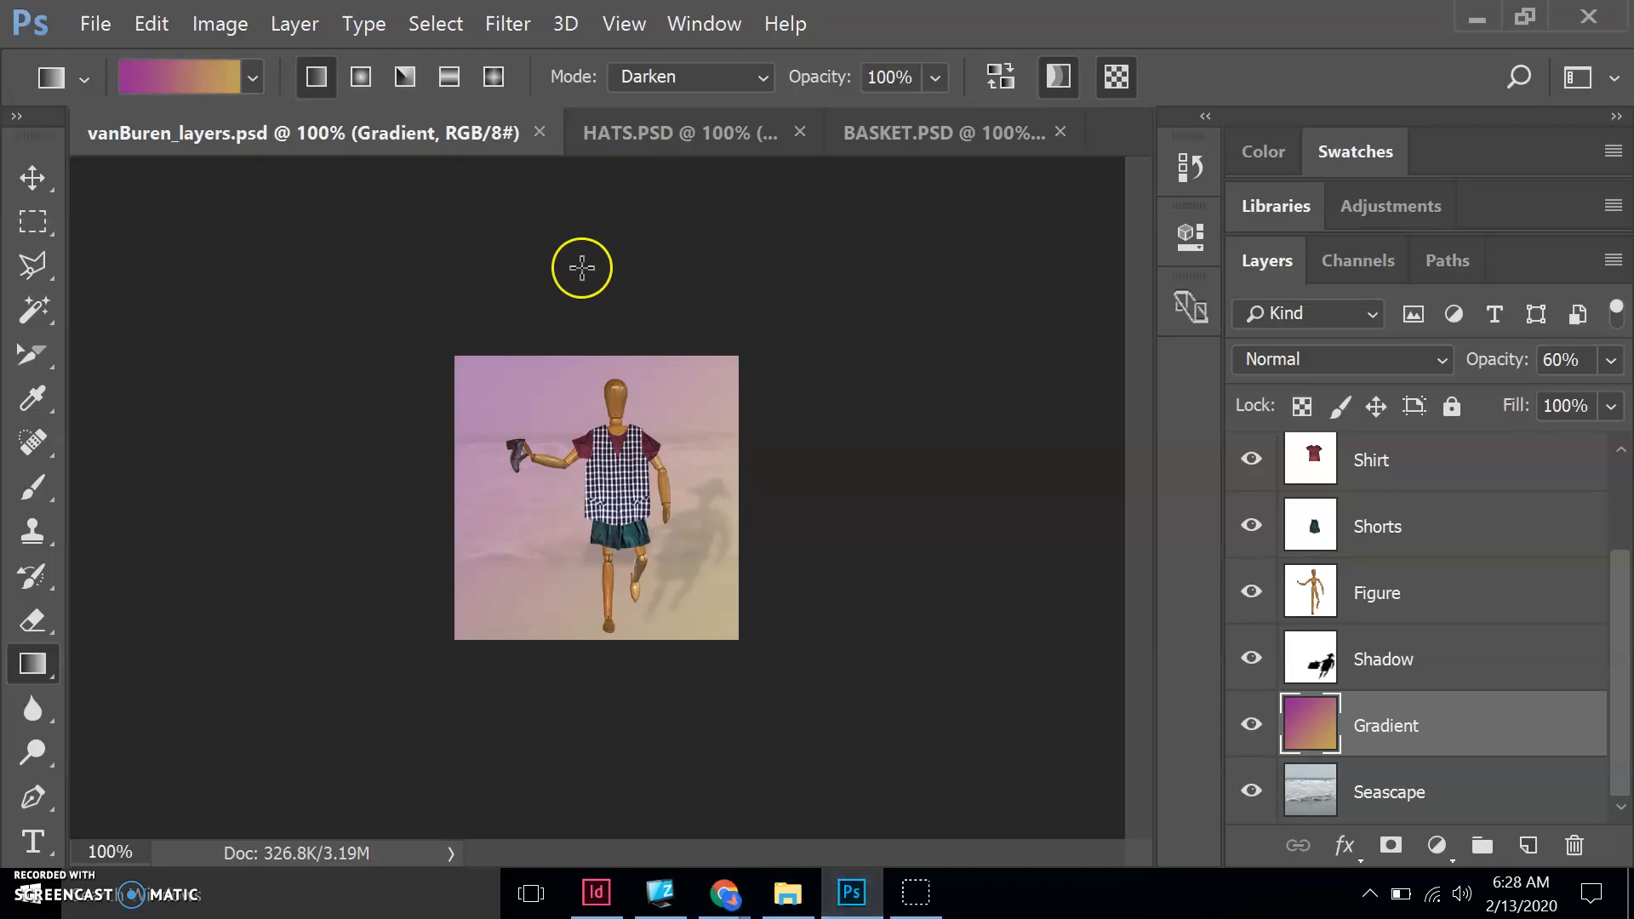
left_click(635, 133)
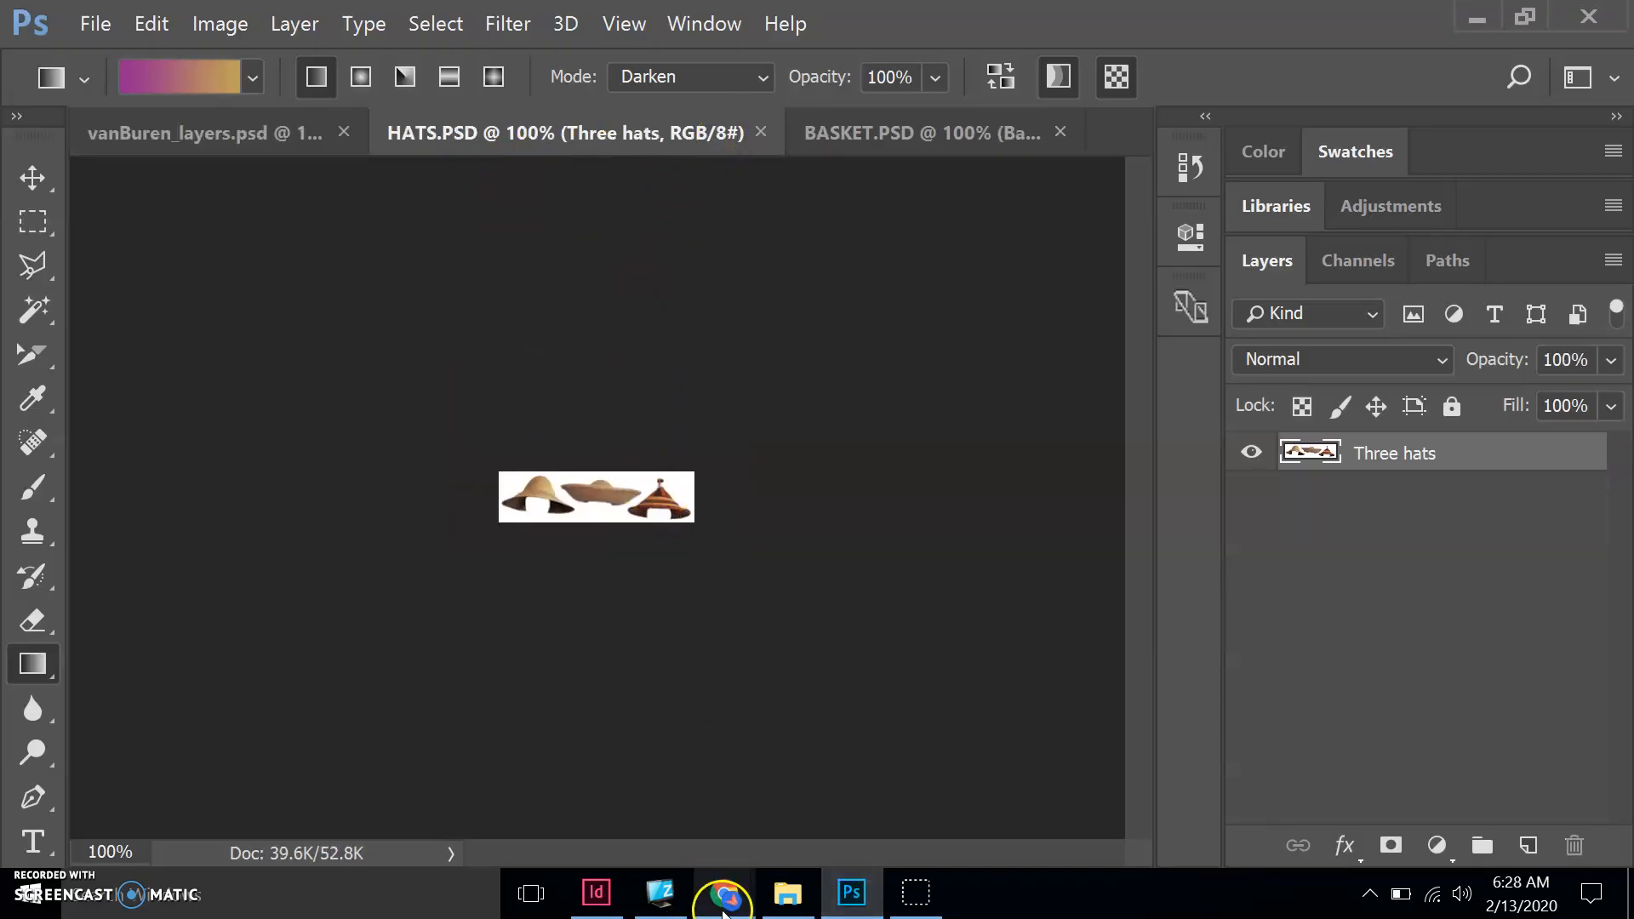
Check the hat selection instructions in Chrome, and draw a rectangular marquee around the leftmost hat in HATS.PSD in Photoshop
mouse_move(723, 906)
left_click(855, 779)
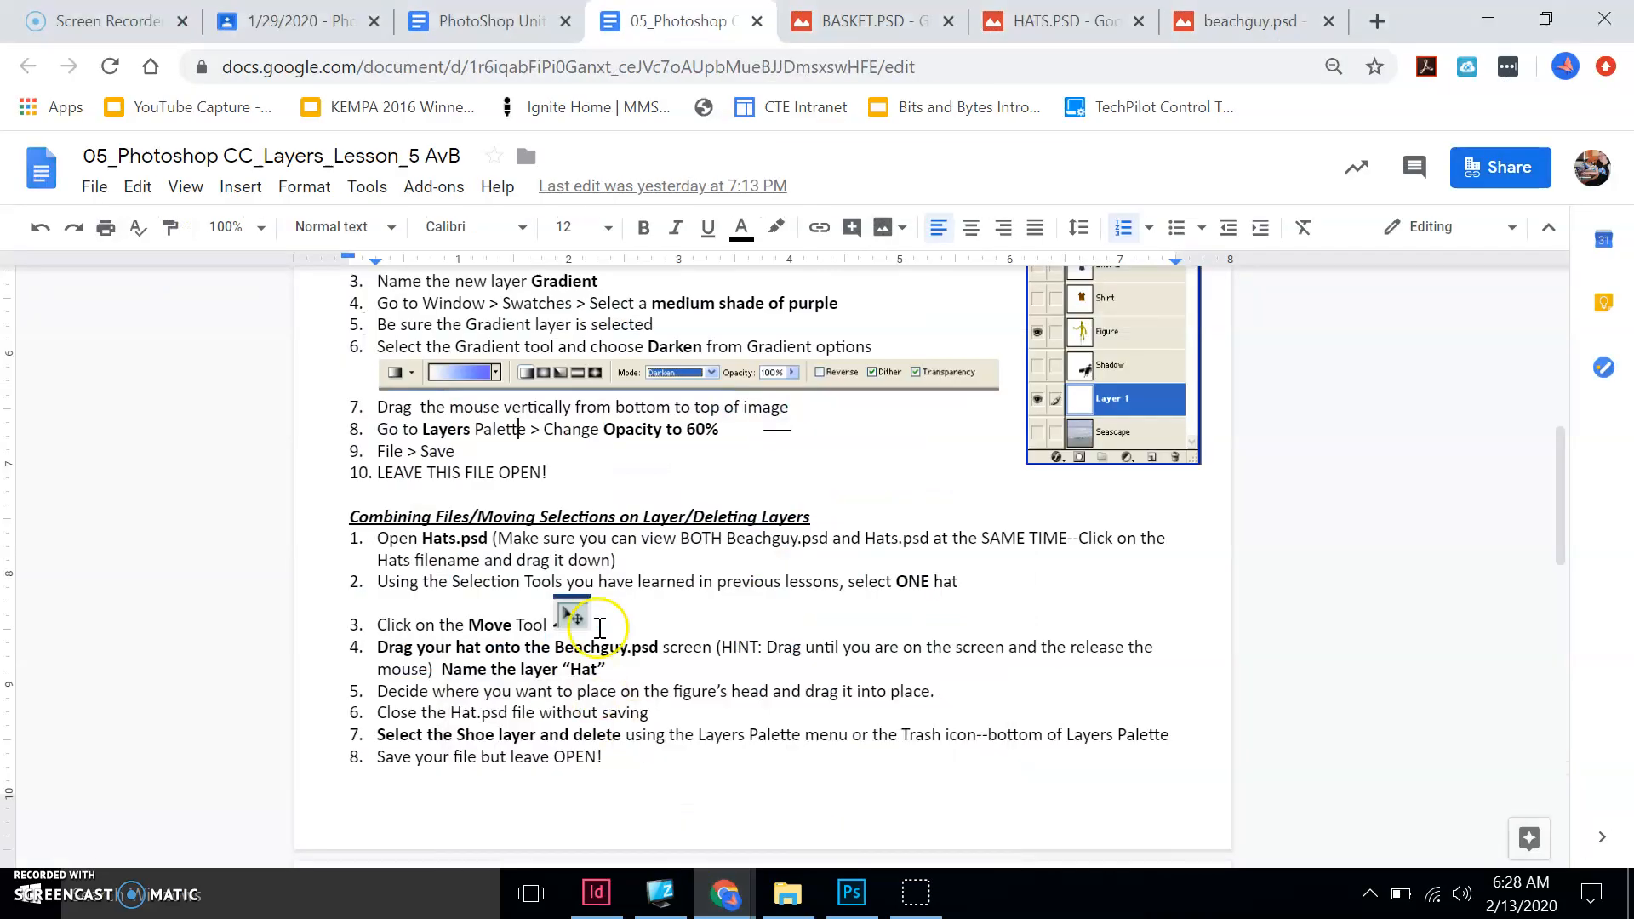
scroll(511, 554, "down", 1)
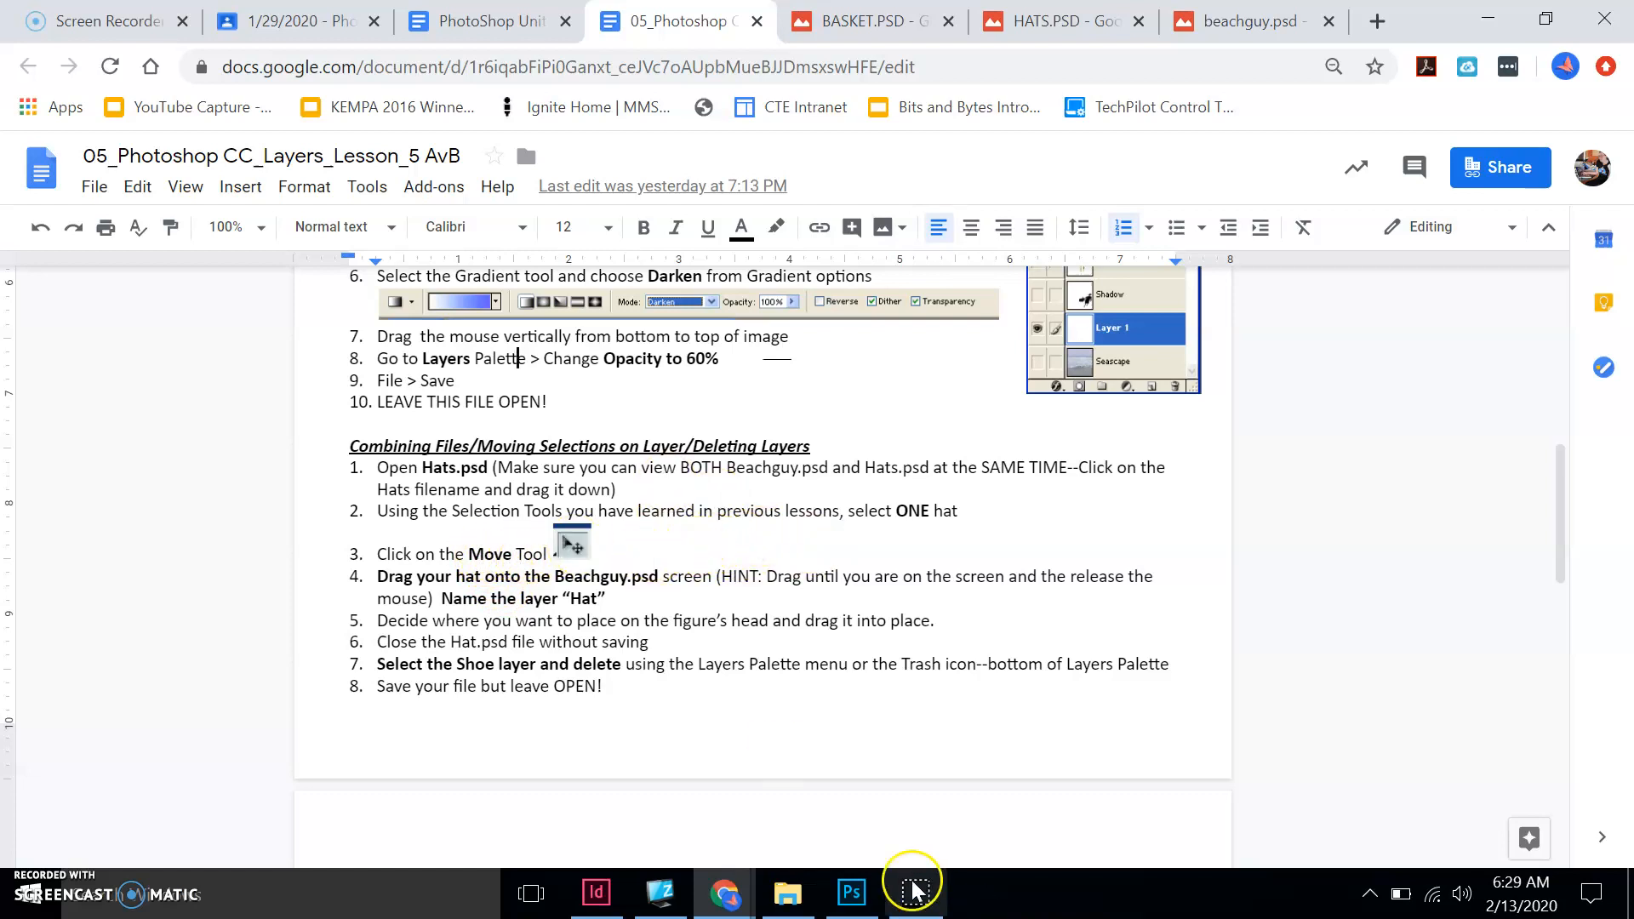
left_click(851, 892)
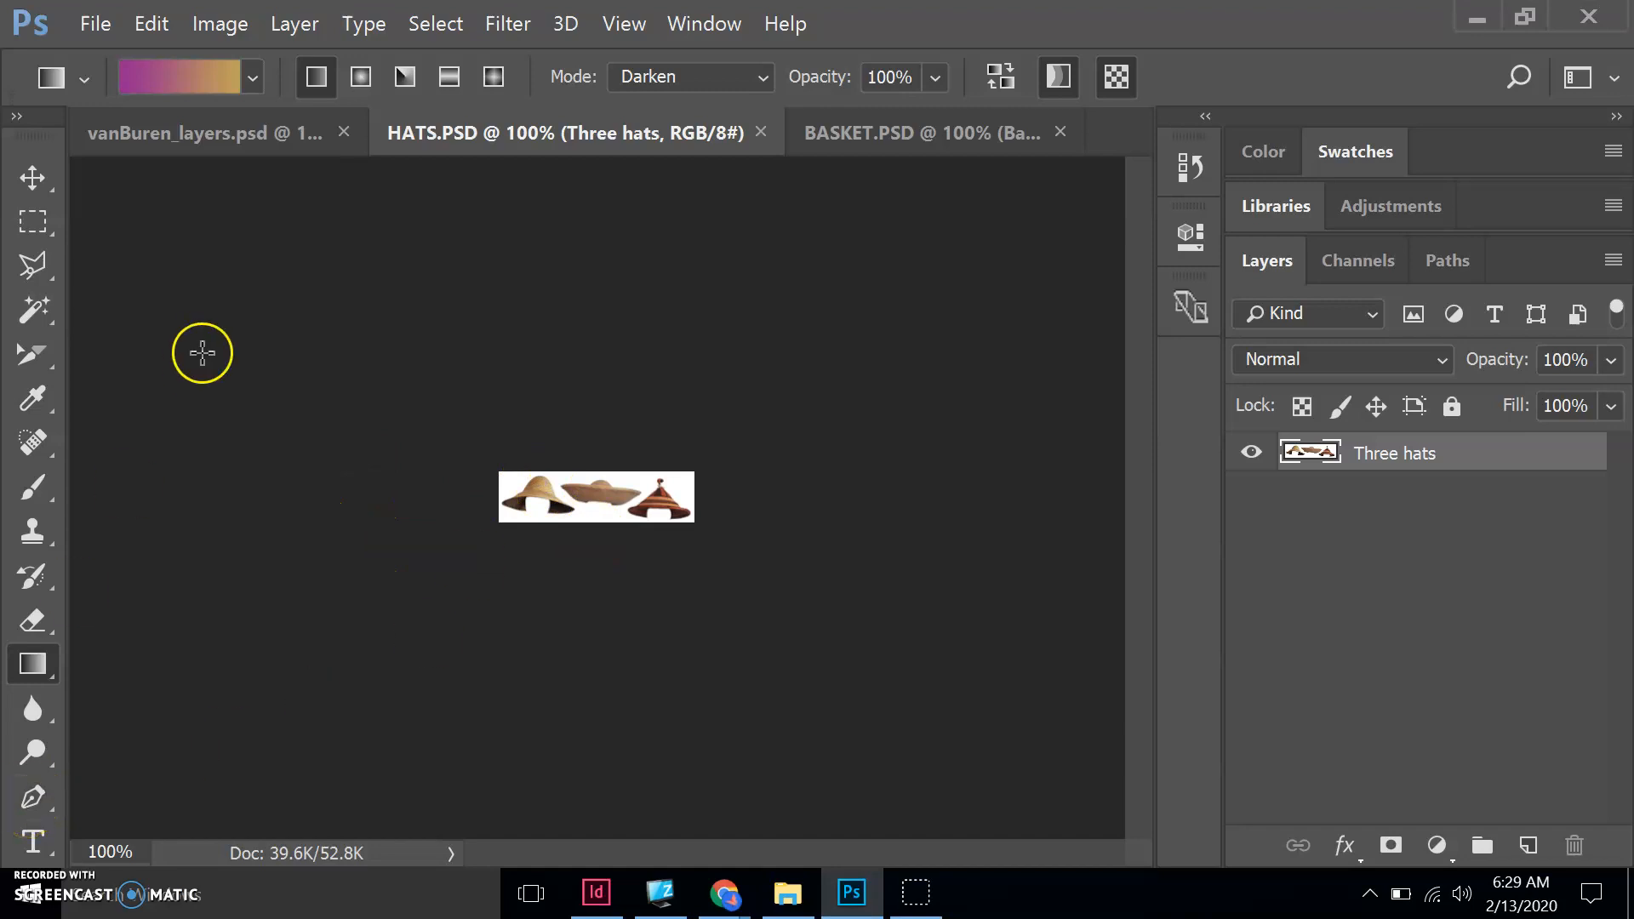
left_click(639, 26)
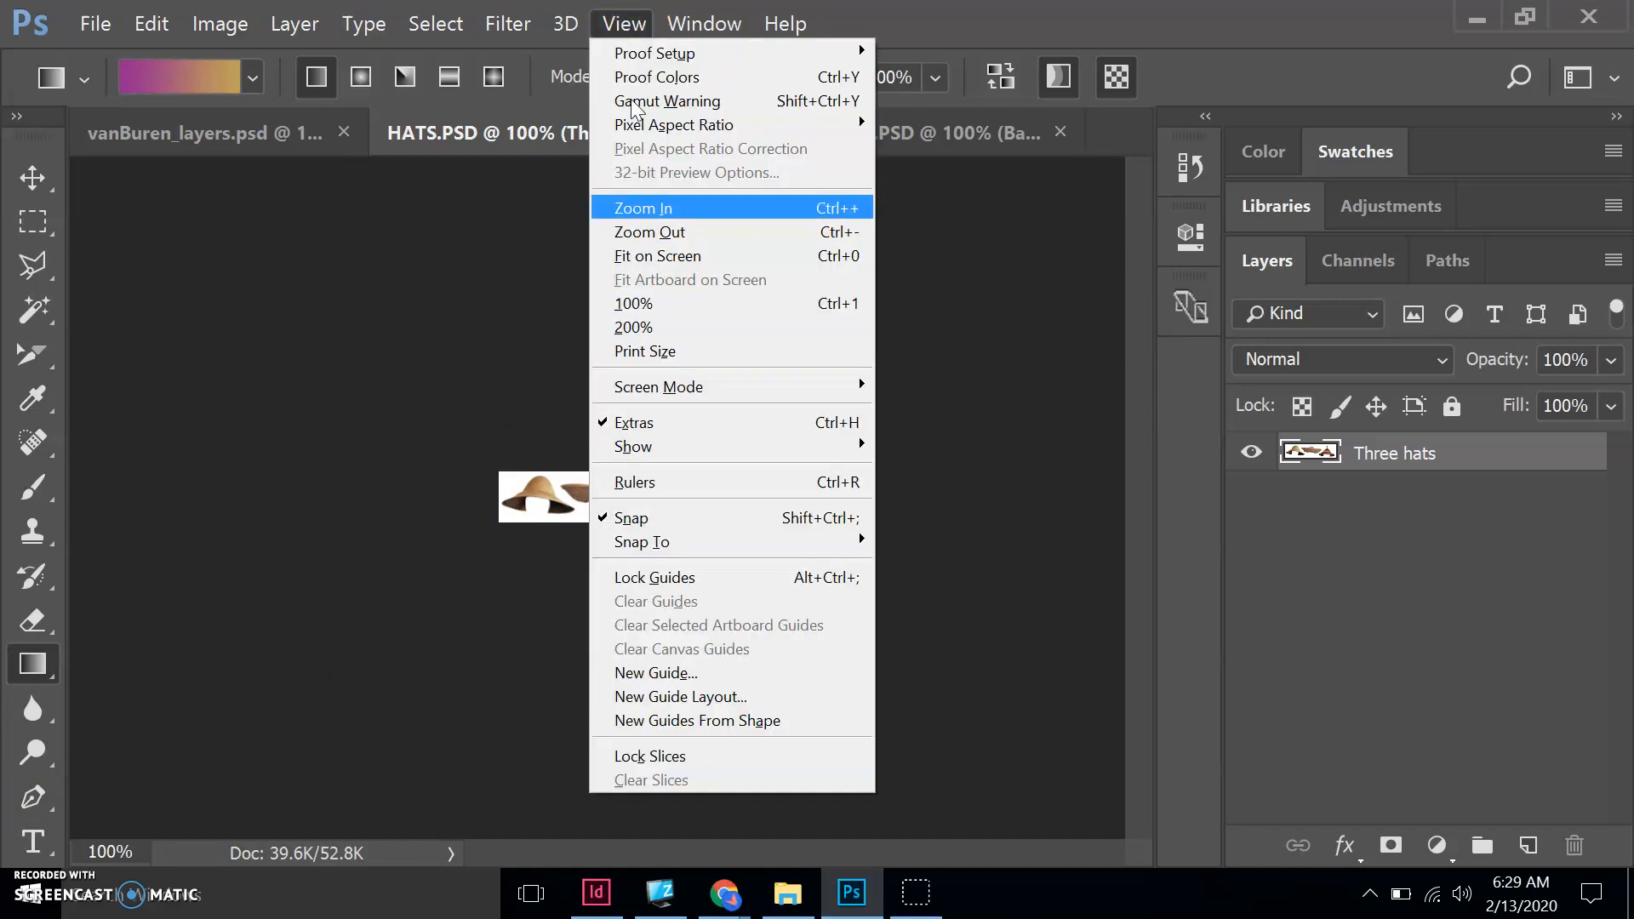
left_click(638, 213)
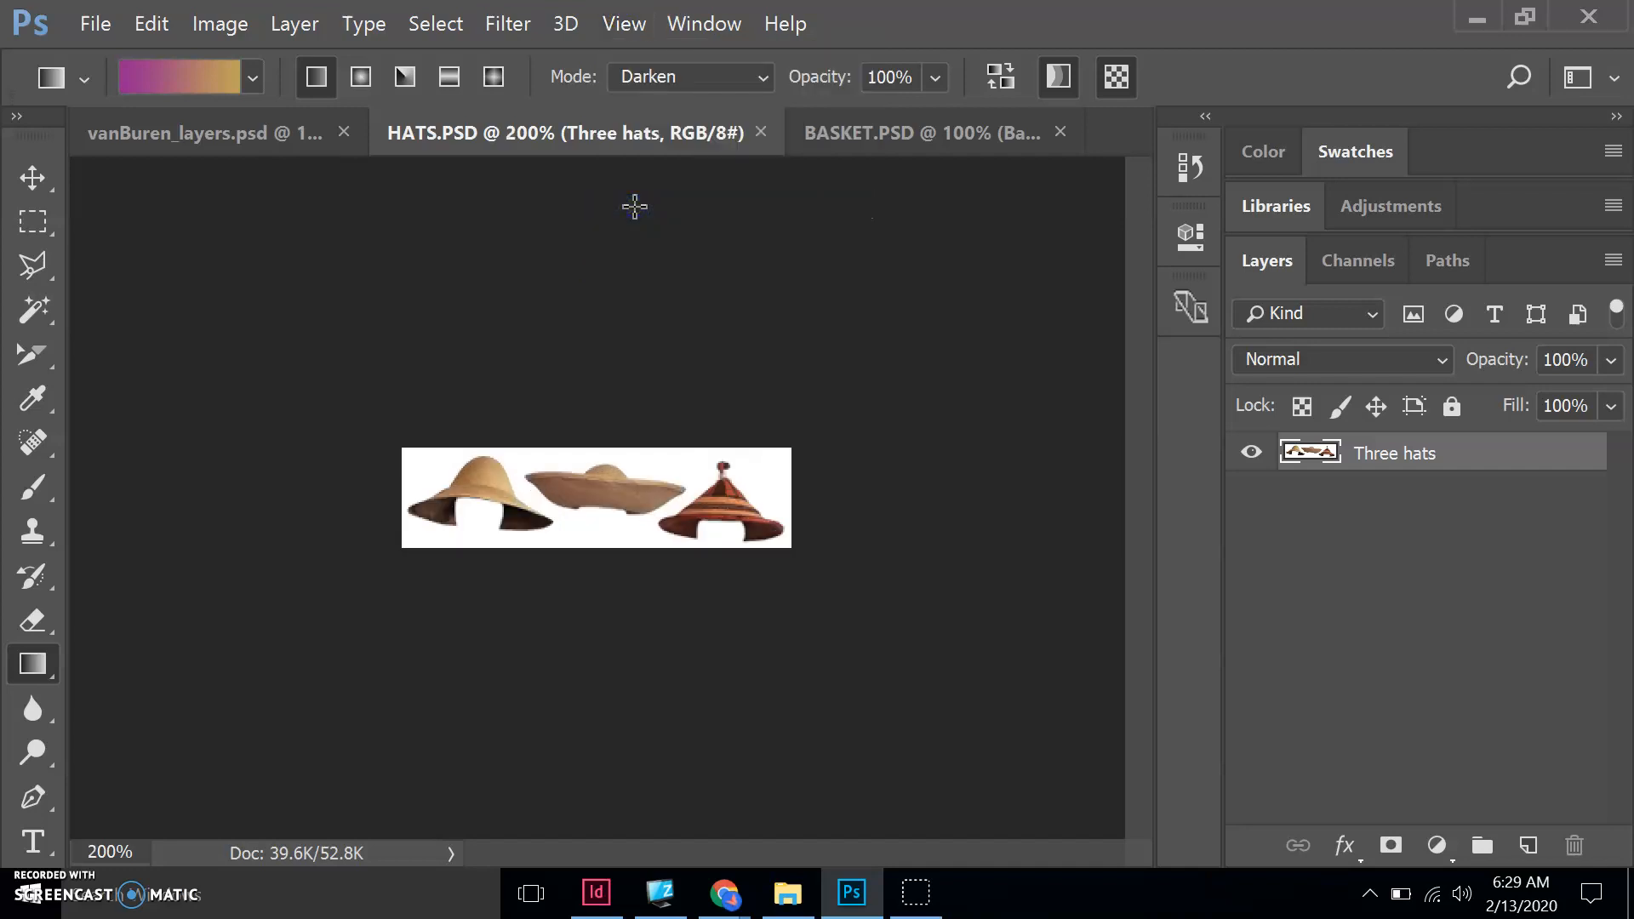
key("ctrl+plus")
key("ctrl+plus")
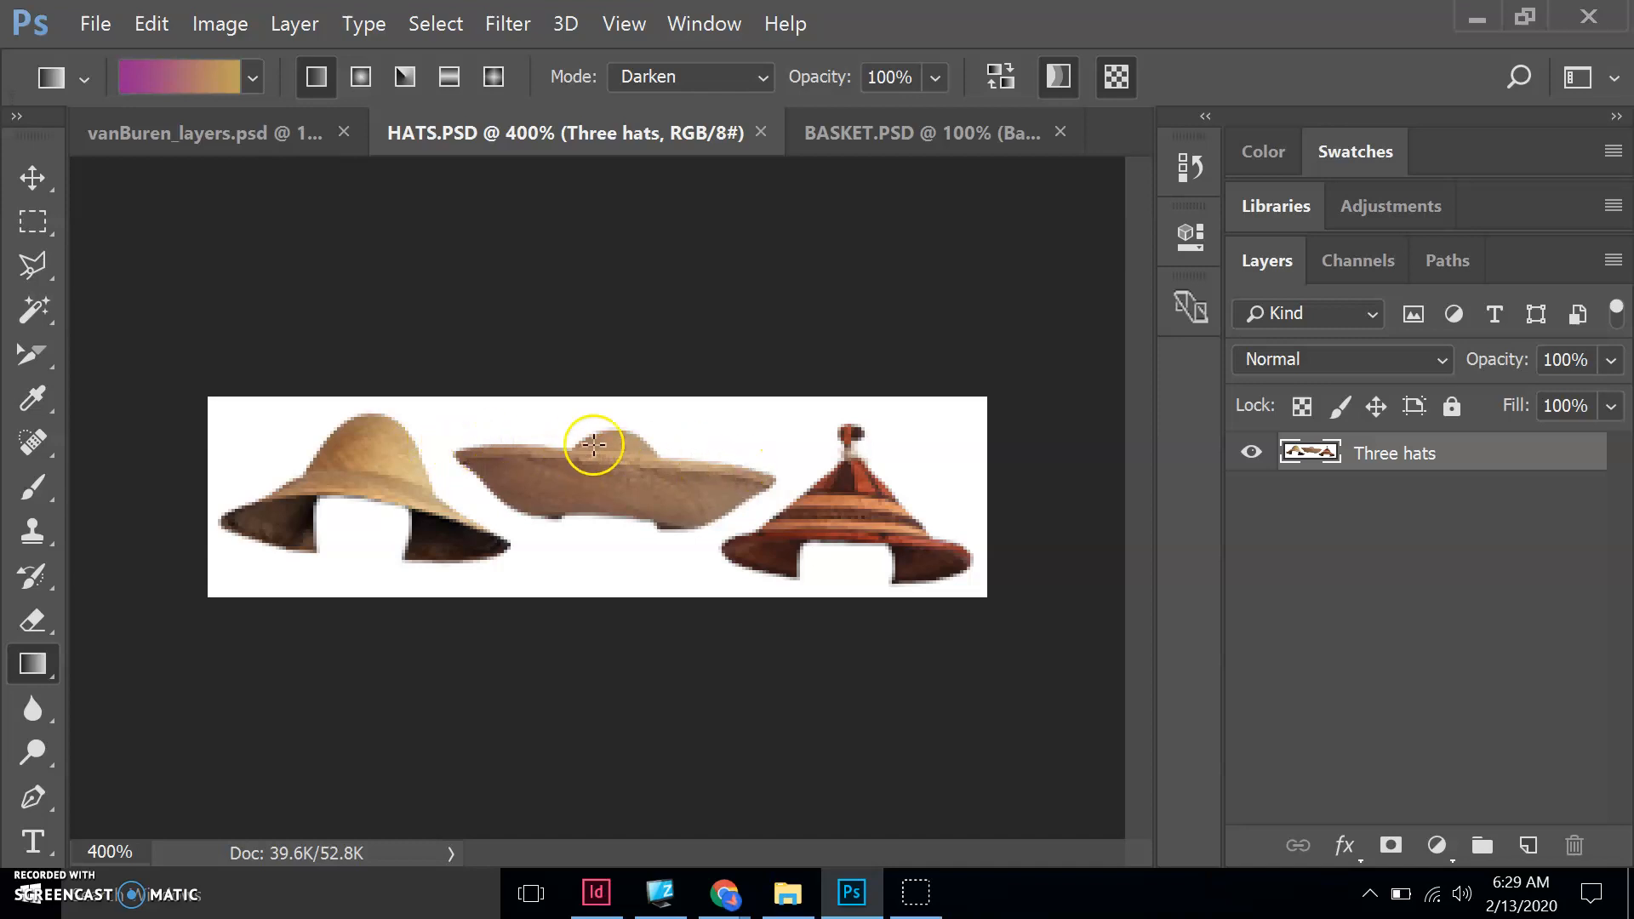
left_click(22, 232)
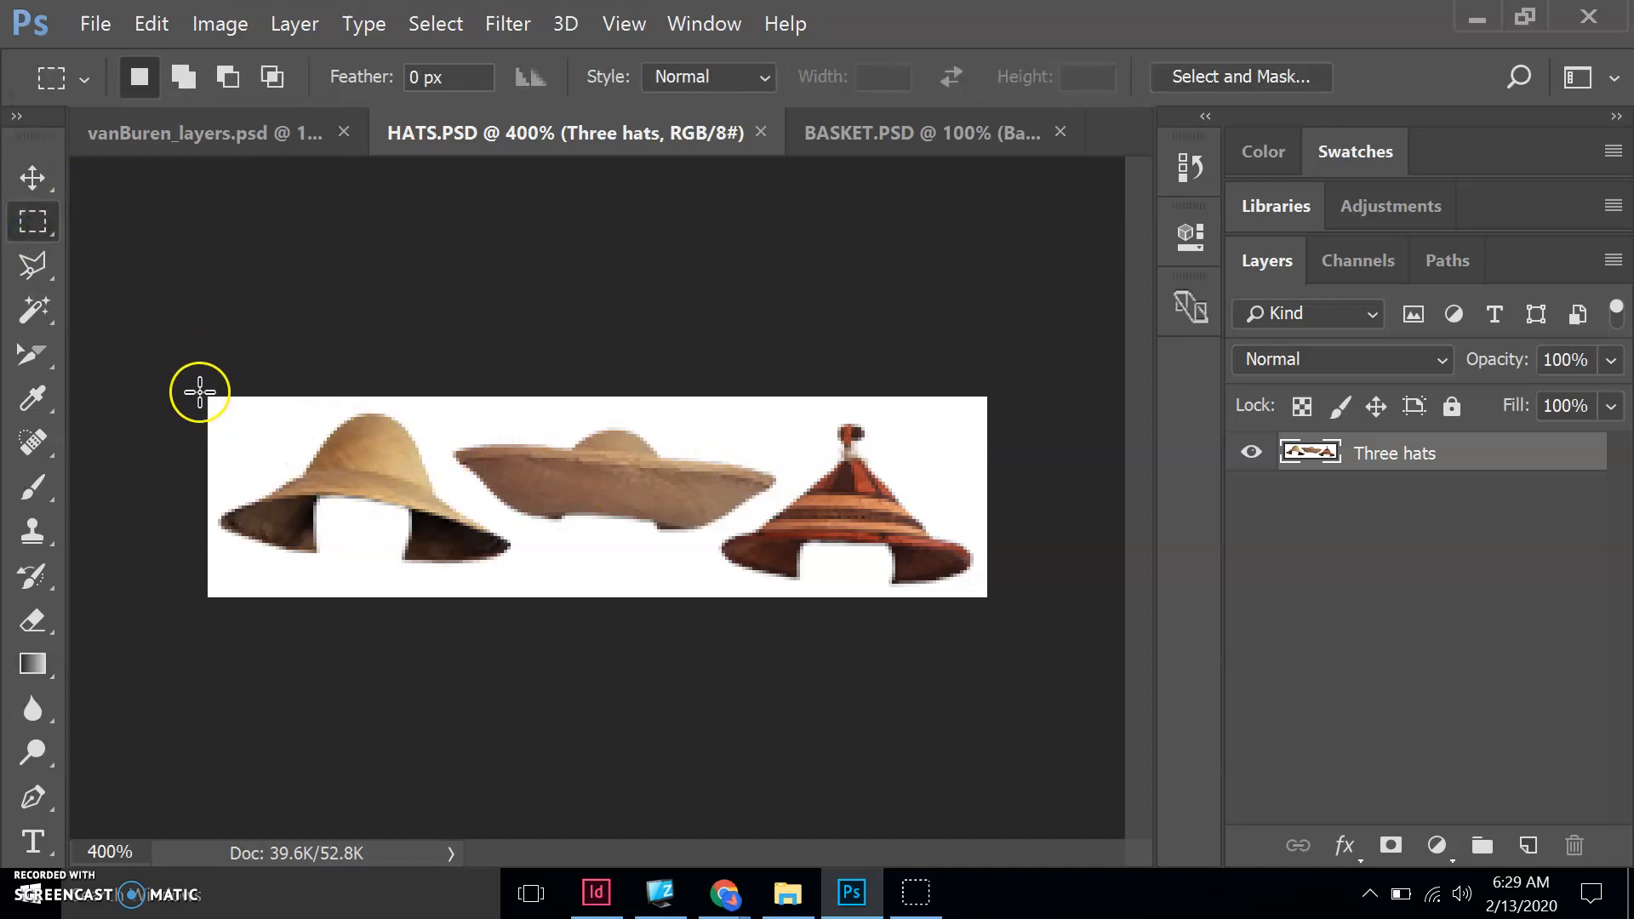
left_click_drag(207, 394, 547, 616)
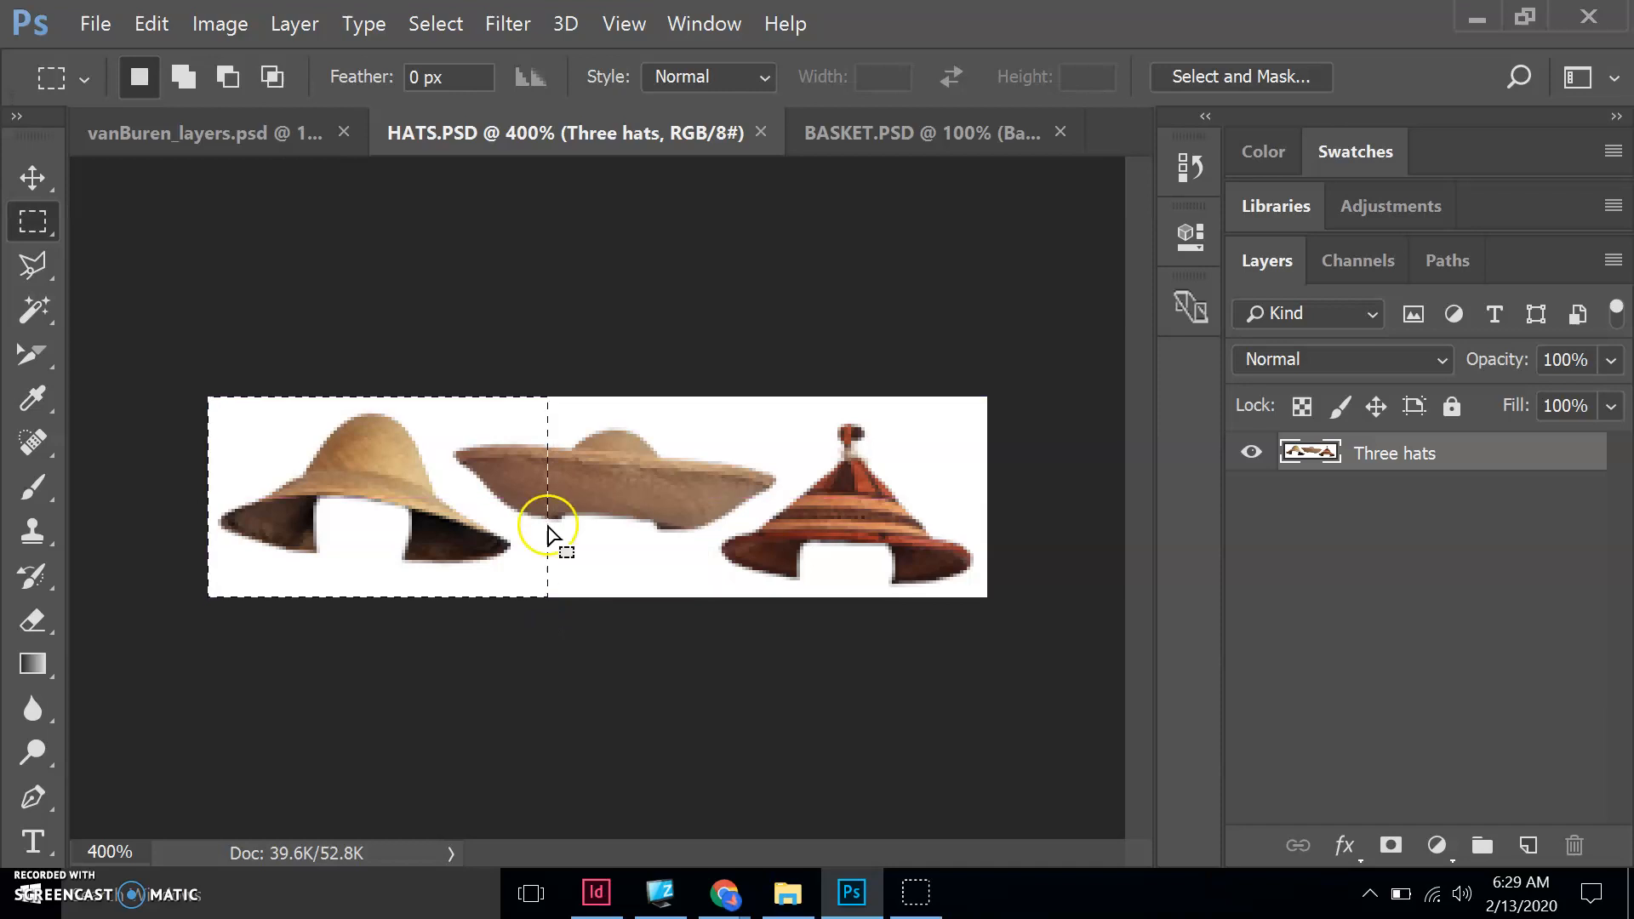
Subtract the white background from the selection using the Magic Wand with a tolerance of 20
left_click(25, 315)
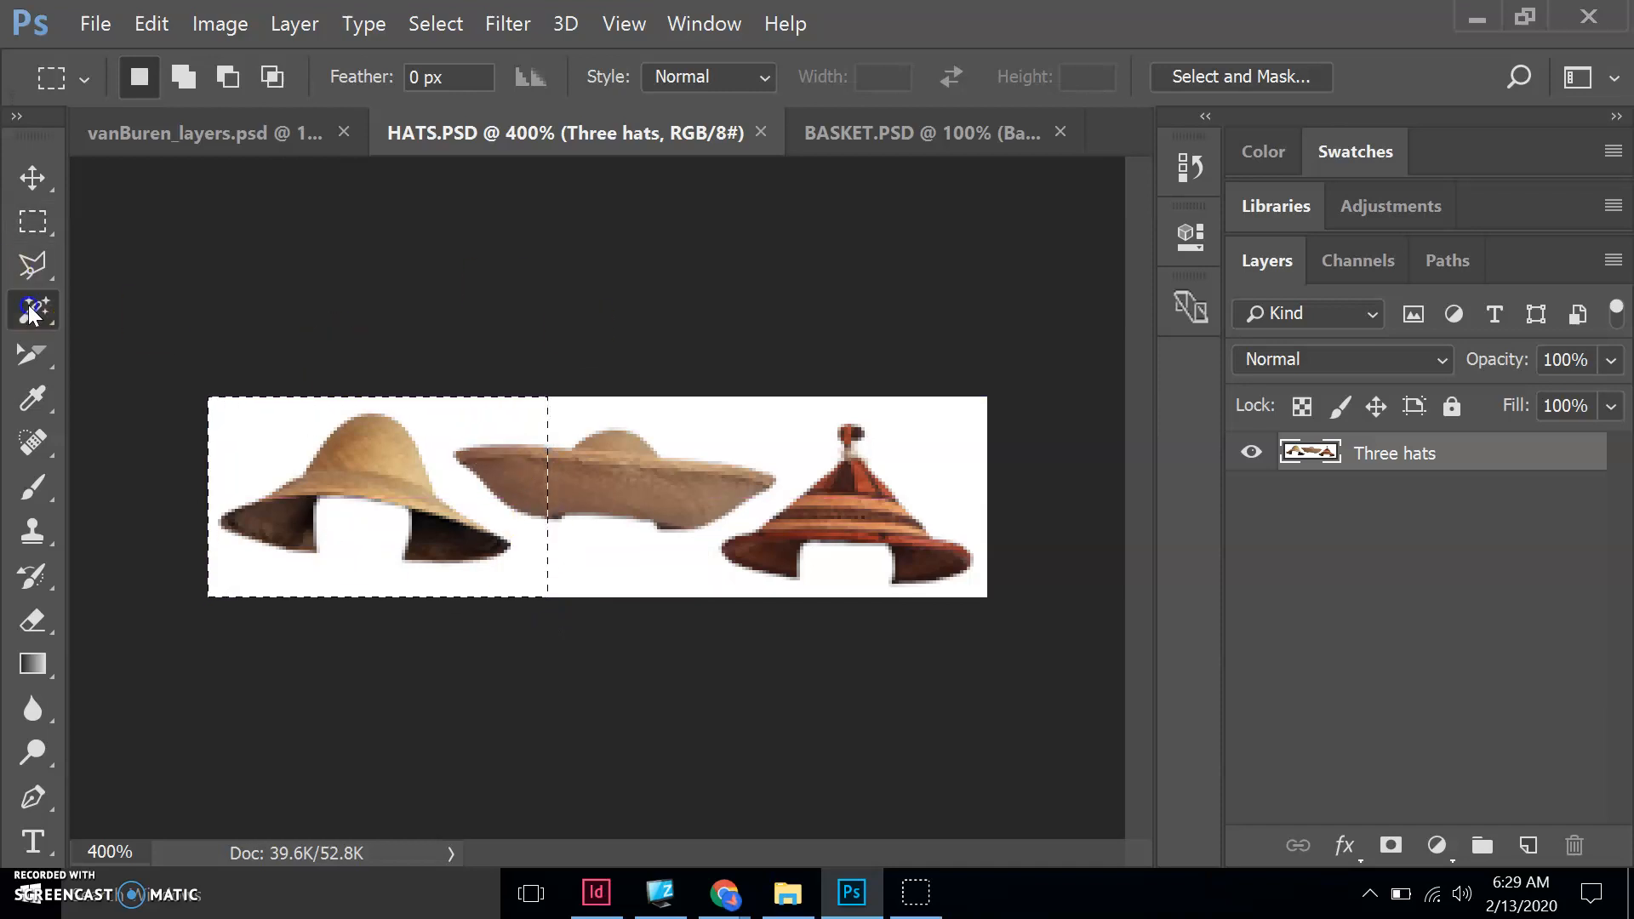
left_click(103, 343)
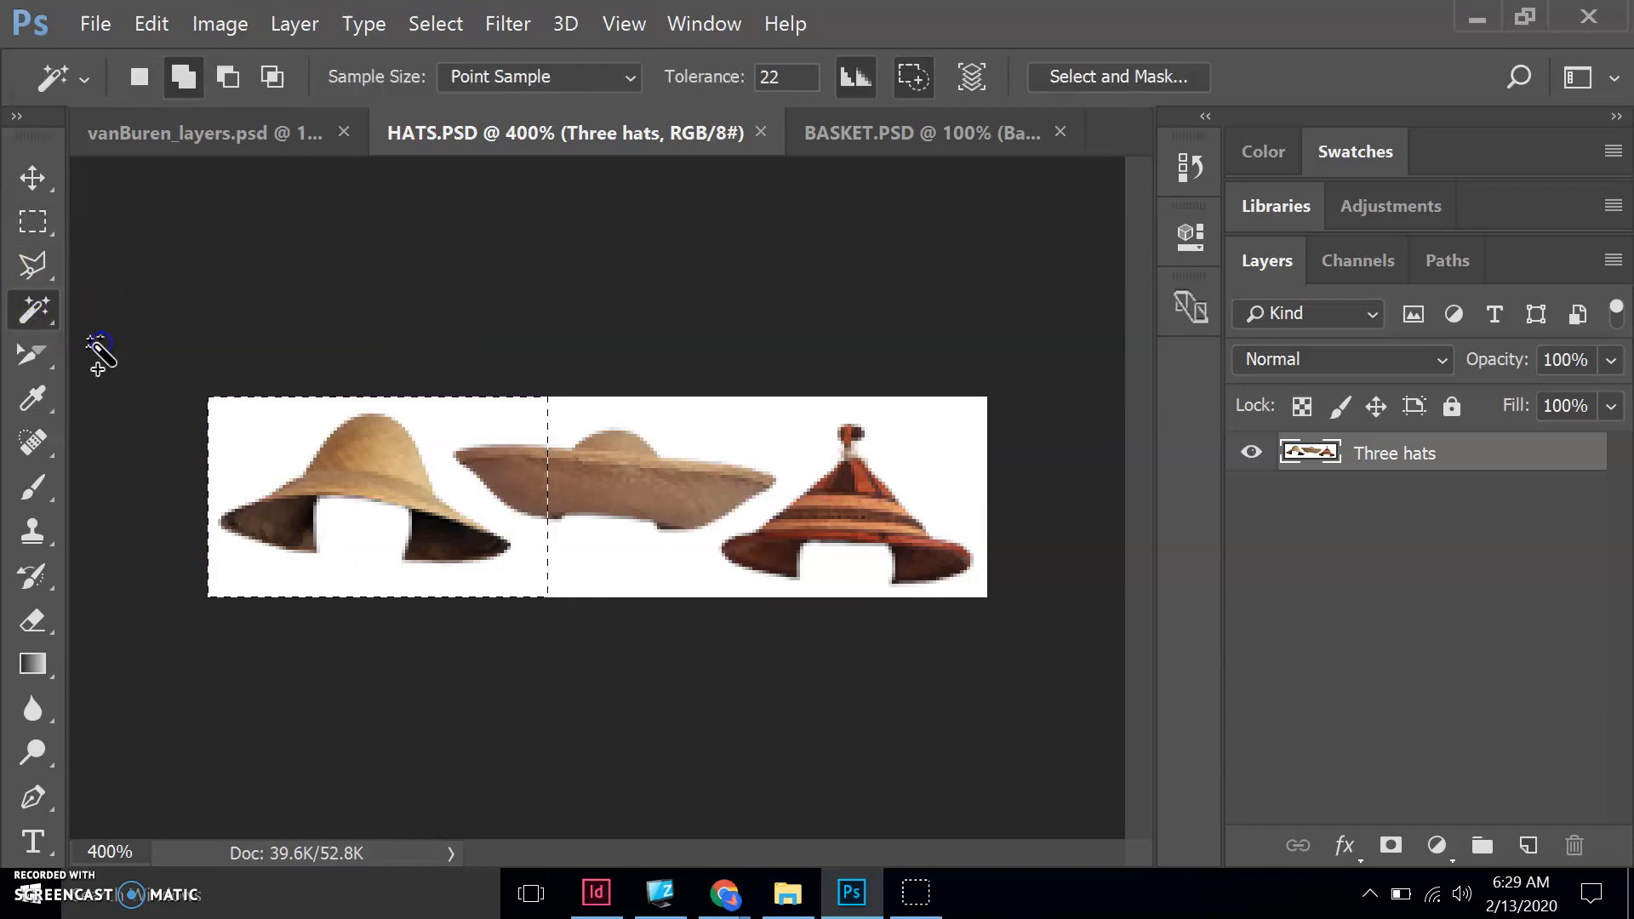
left_click(228, 77)
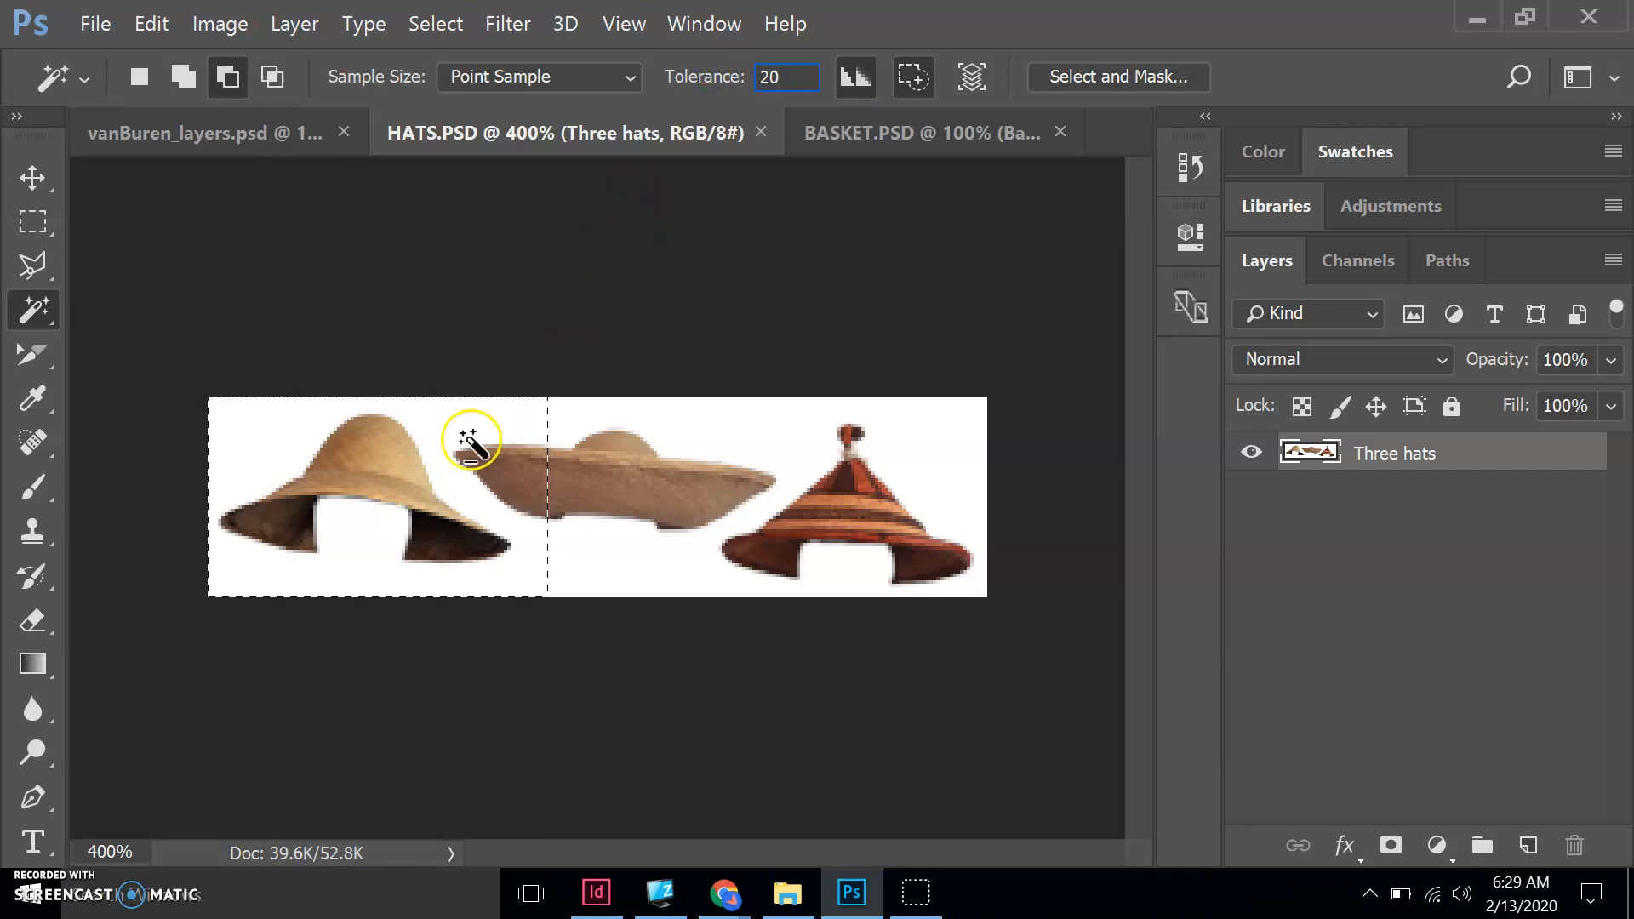
left_click(345, 564)
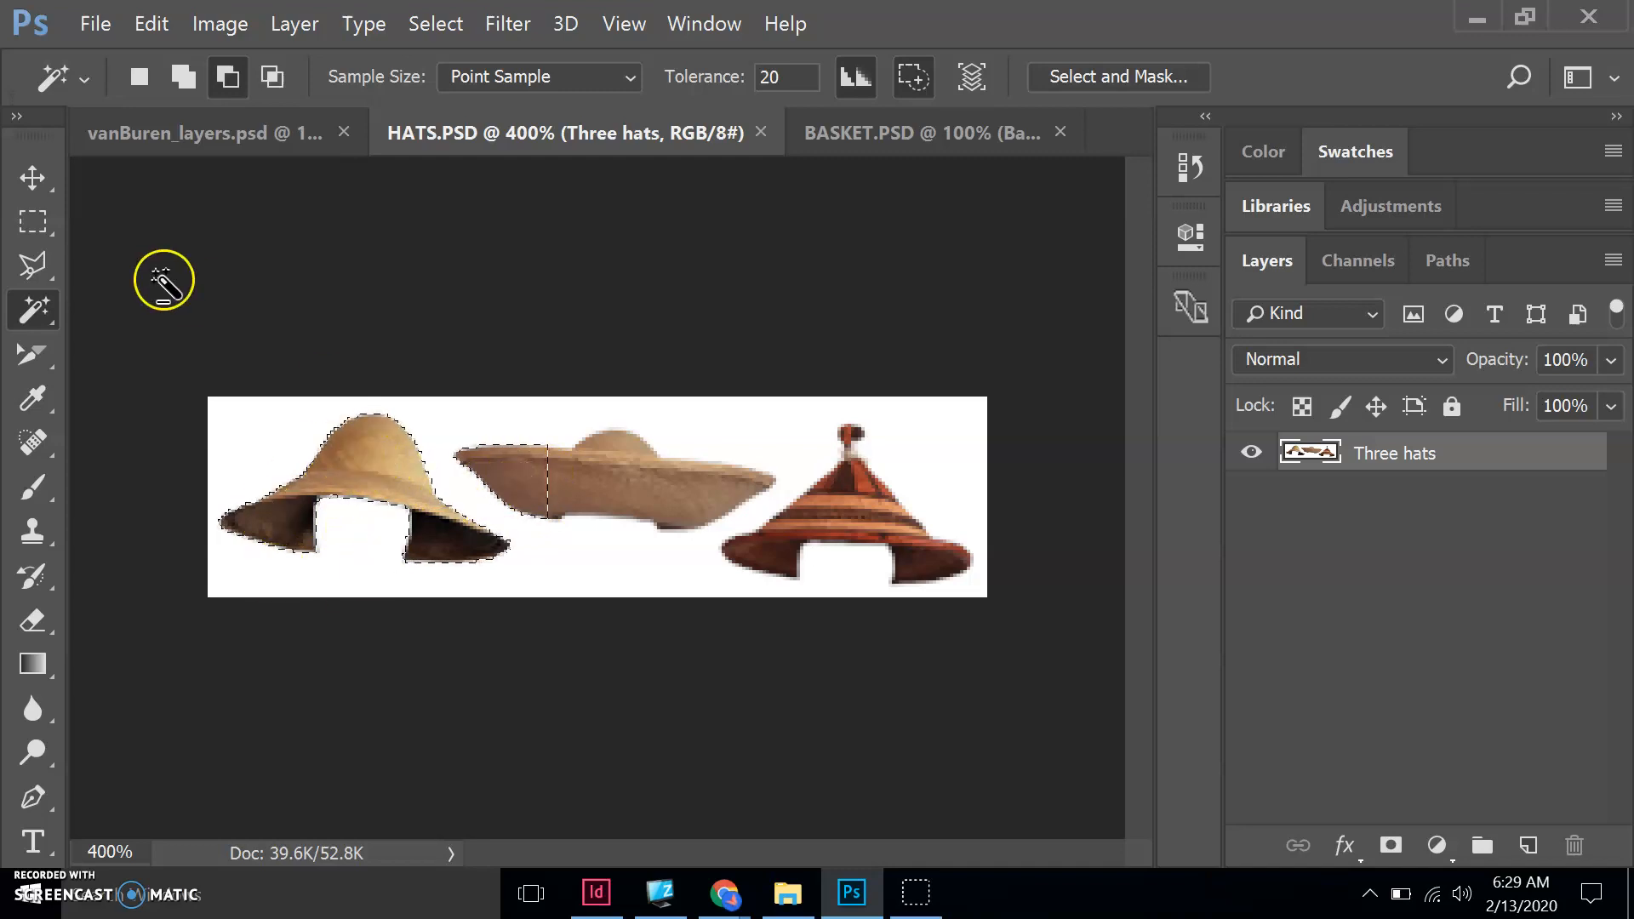
Subtract the selected part of the middle hat with the Quick Selection tool, leaving only the leftmost hat selected
left_click(38, 316)
left_click(85, 310)
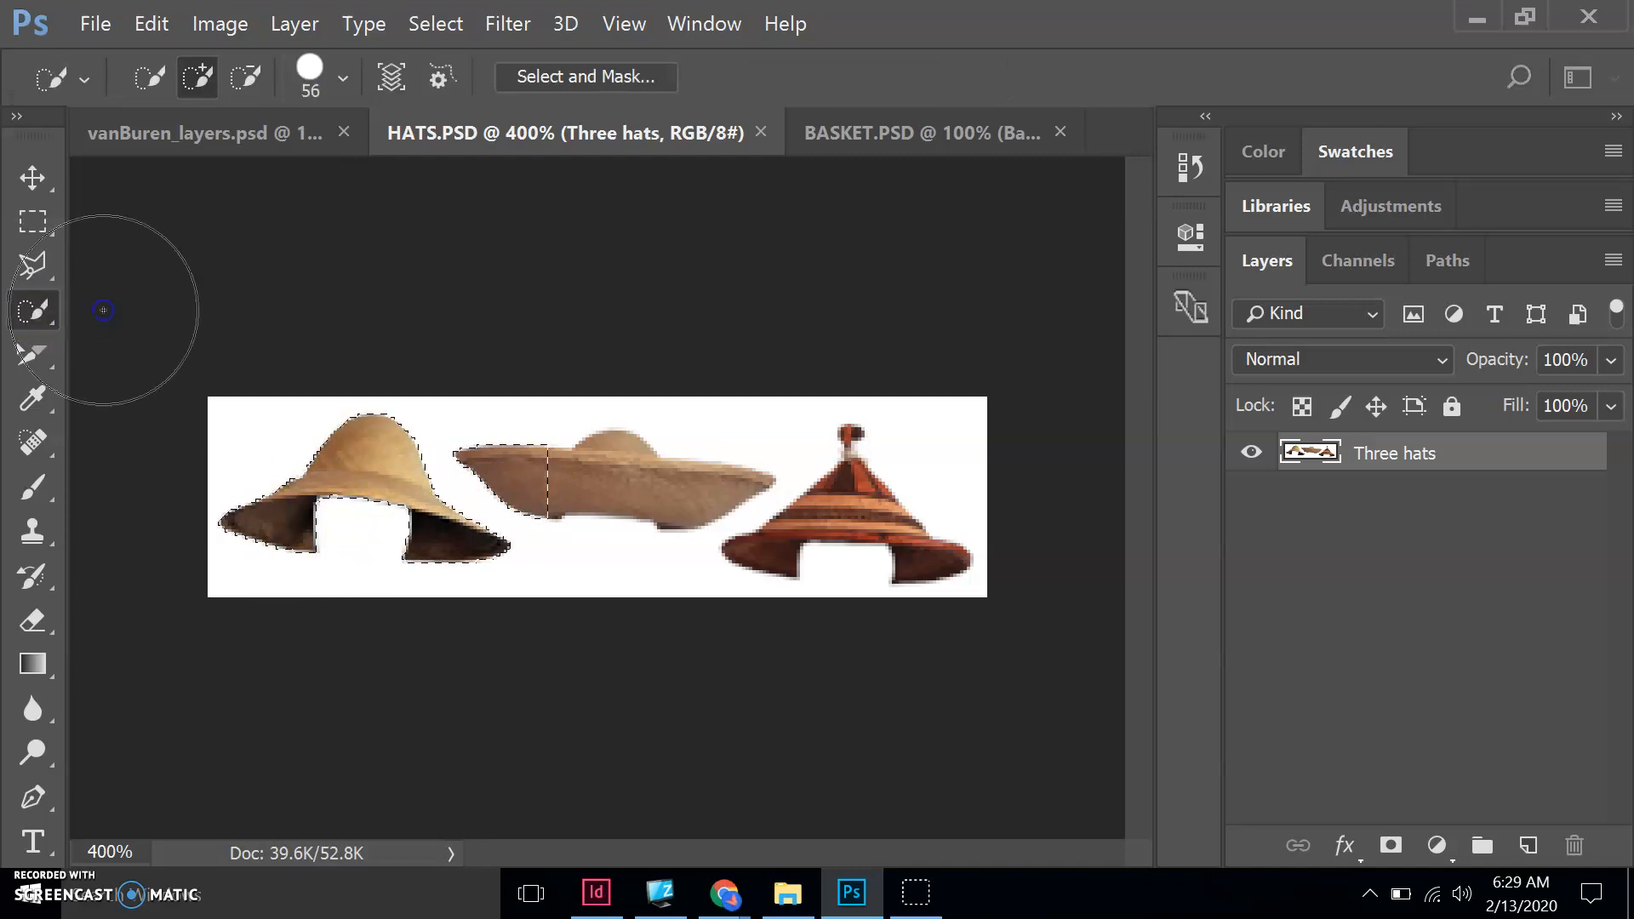
left_click(245, 75)
left_click(574, 433)
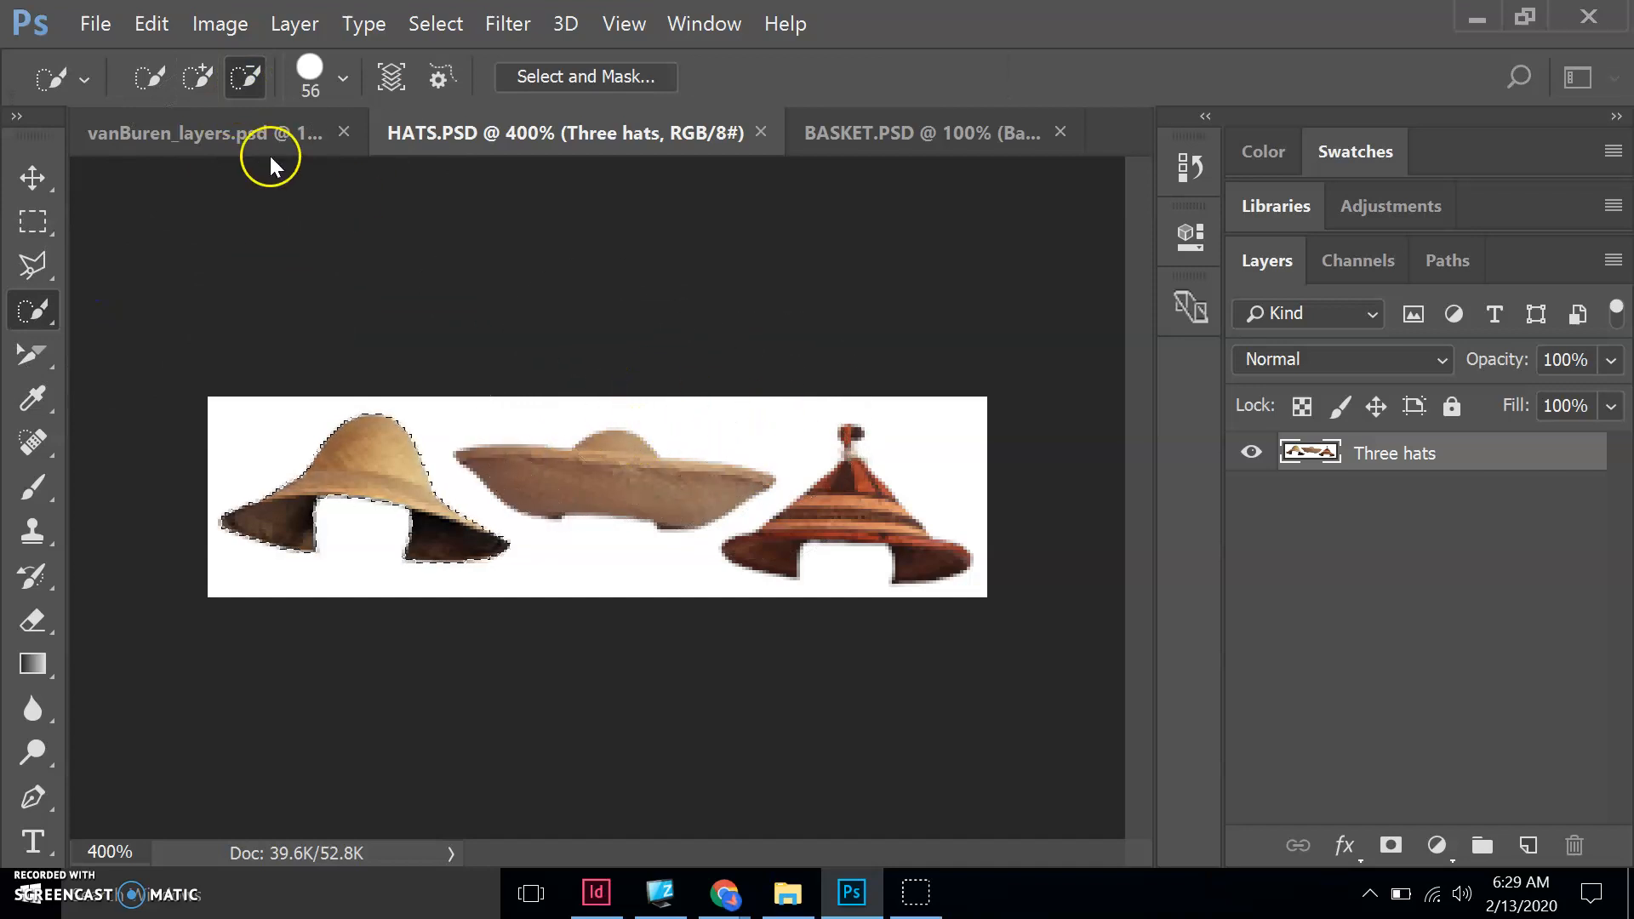
Activate the Move tool, and read the instructions for moving the hat onto the beach figure file in Chrome
left_click(34, 177)
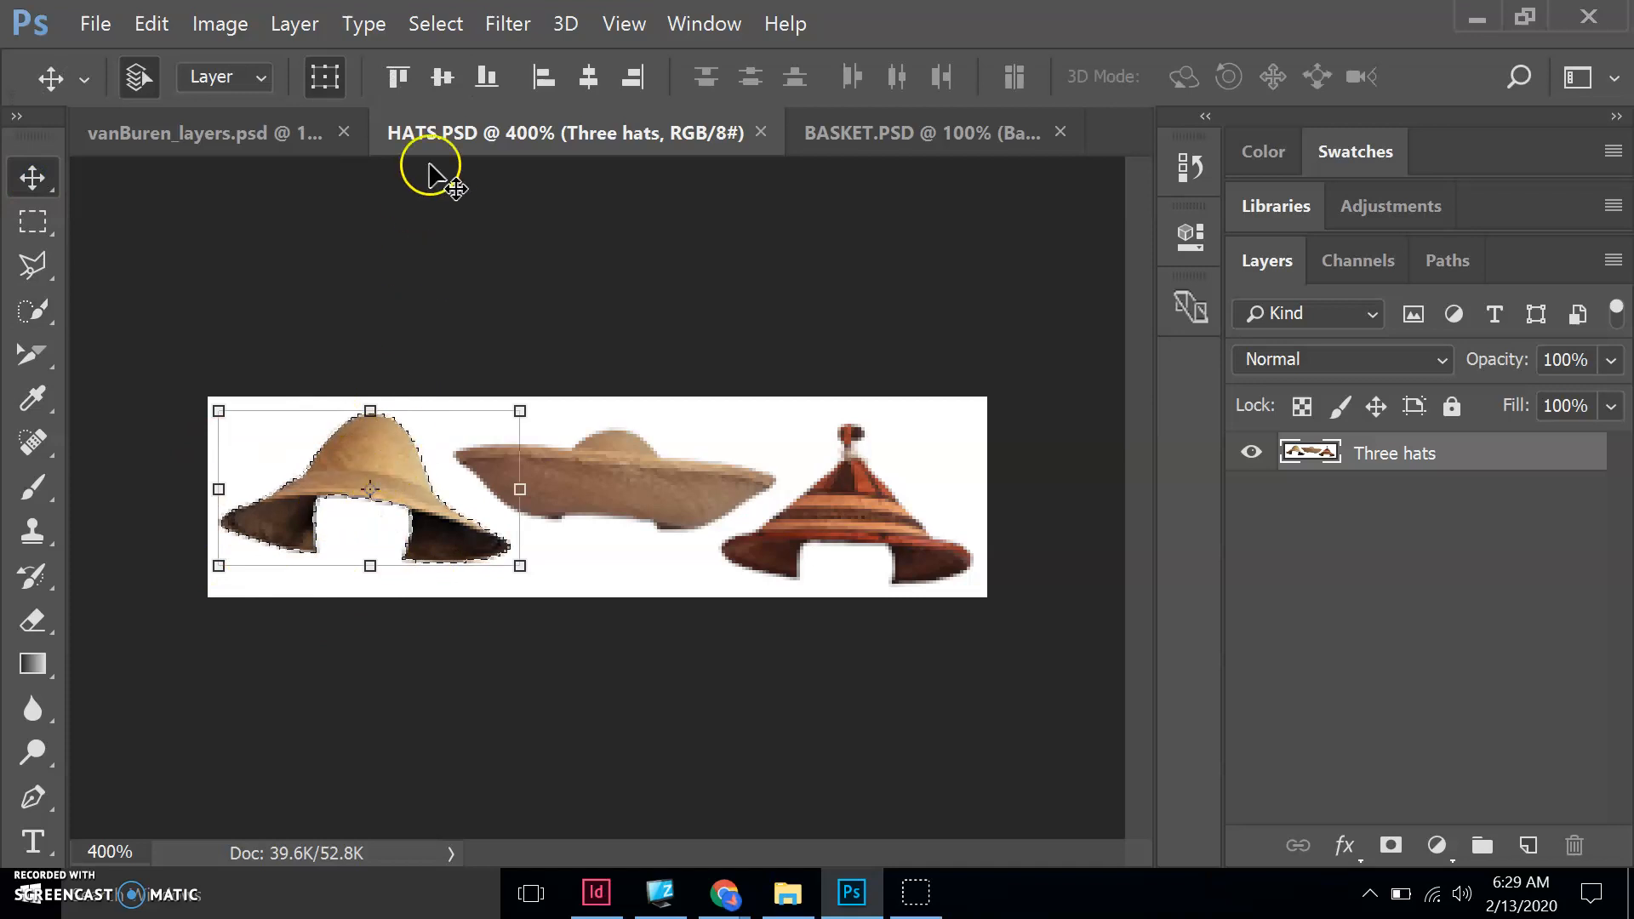
mouse_move(737, 909)
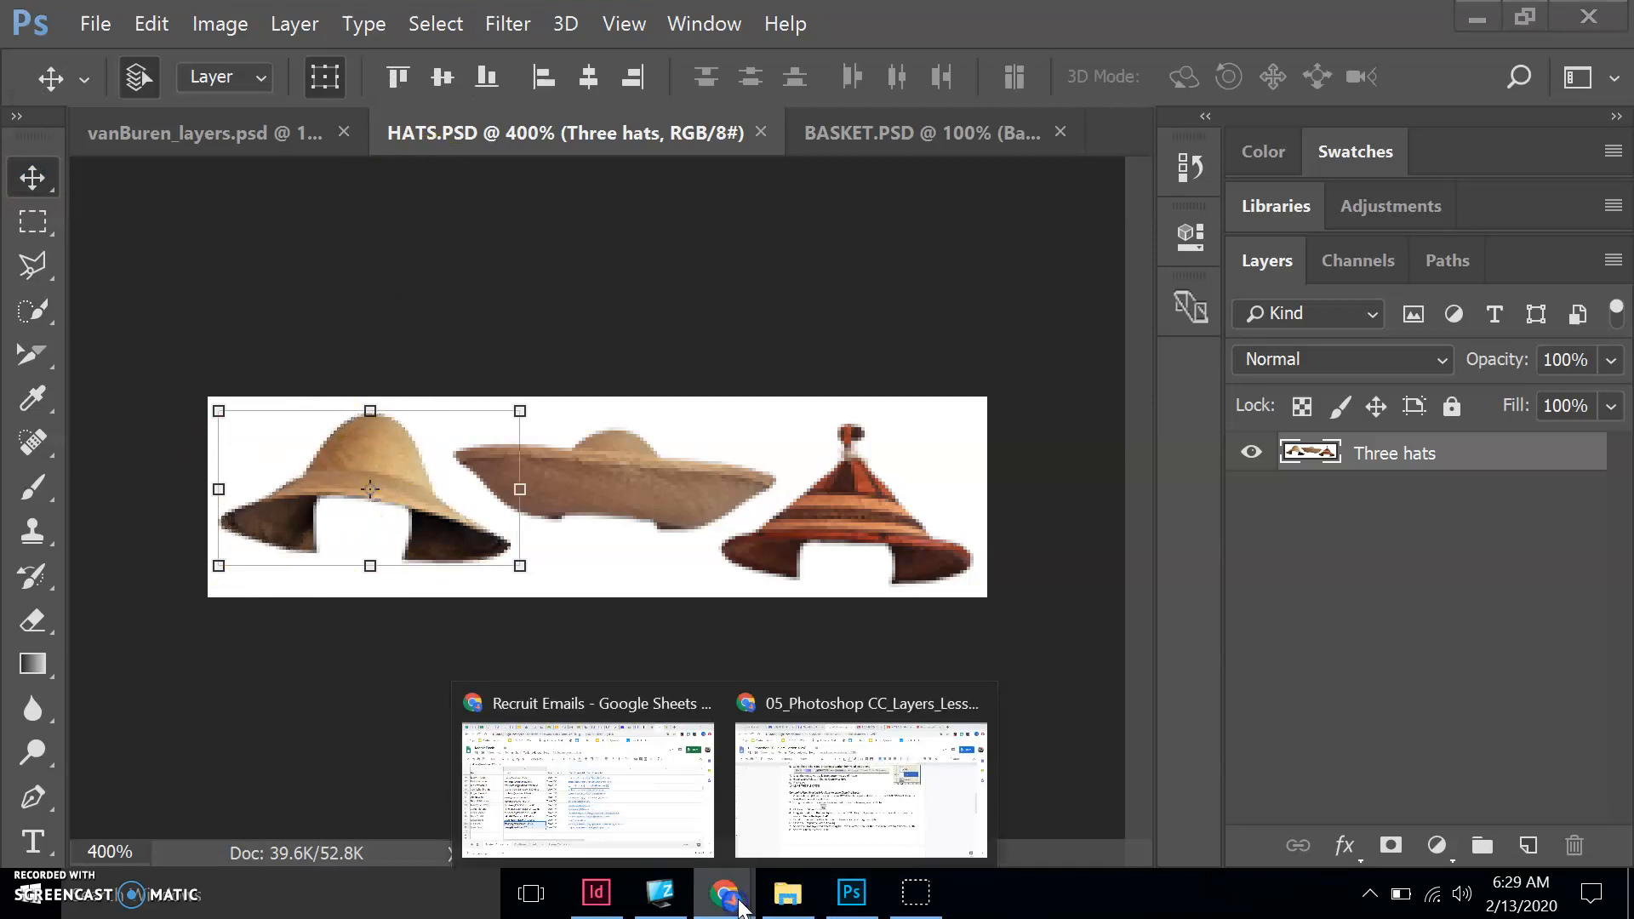
left_click(851, 822)
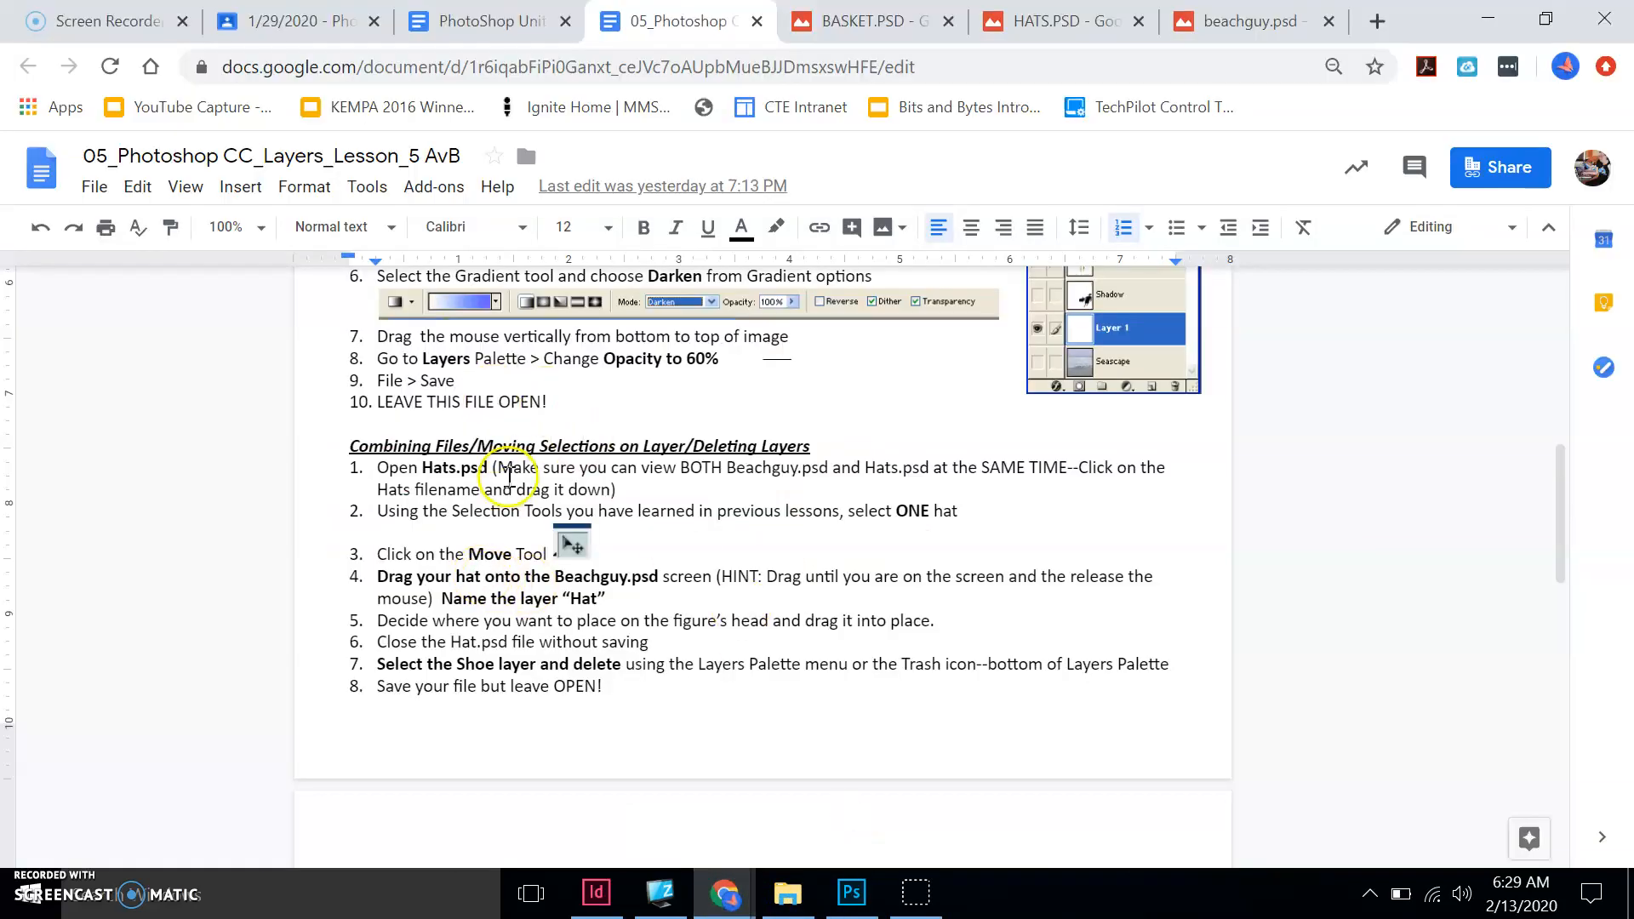
triple_click(476, 508)
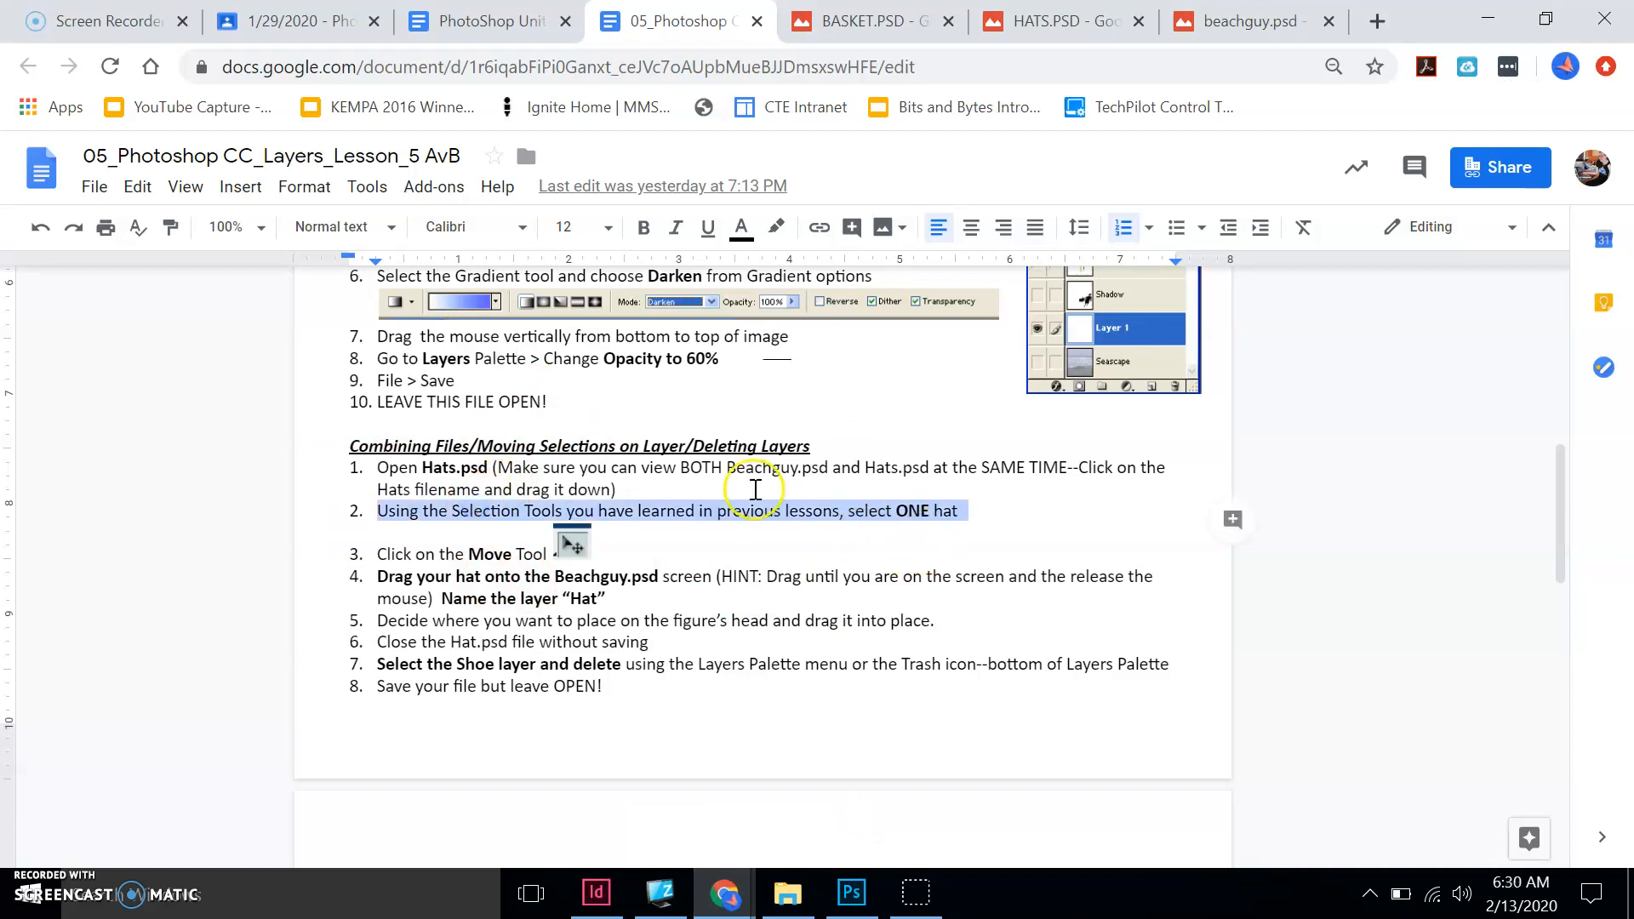
triple_click(421, 560)
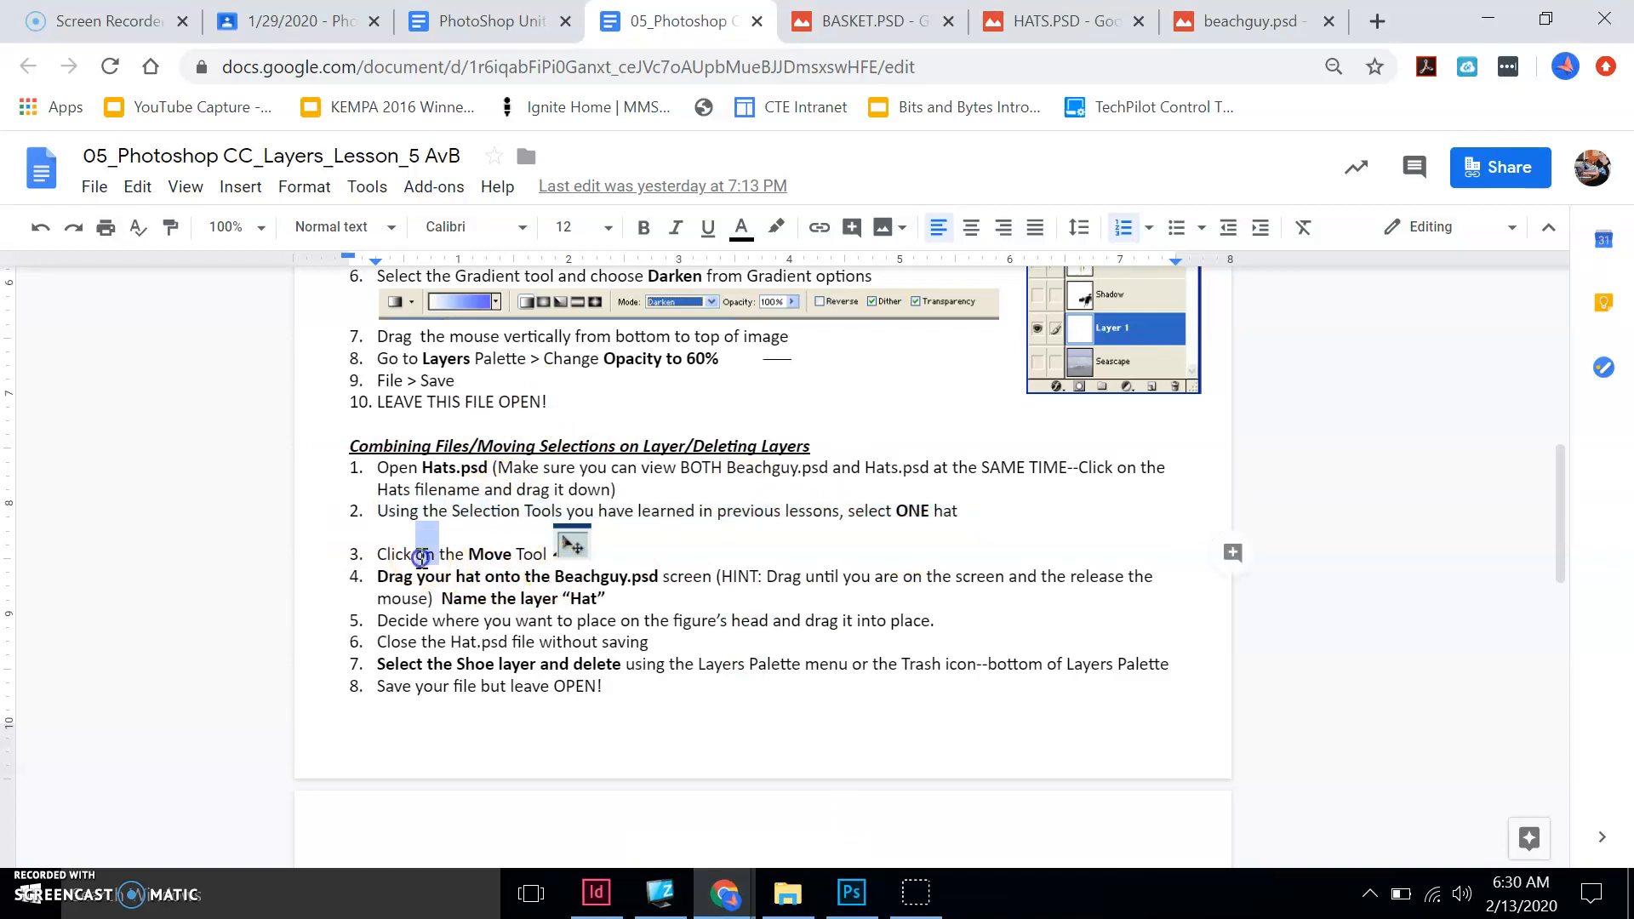
left_click(481, 569)
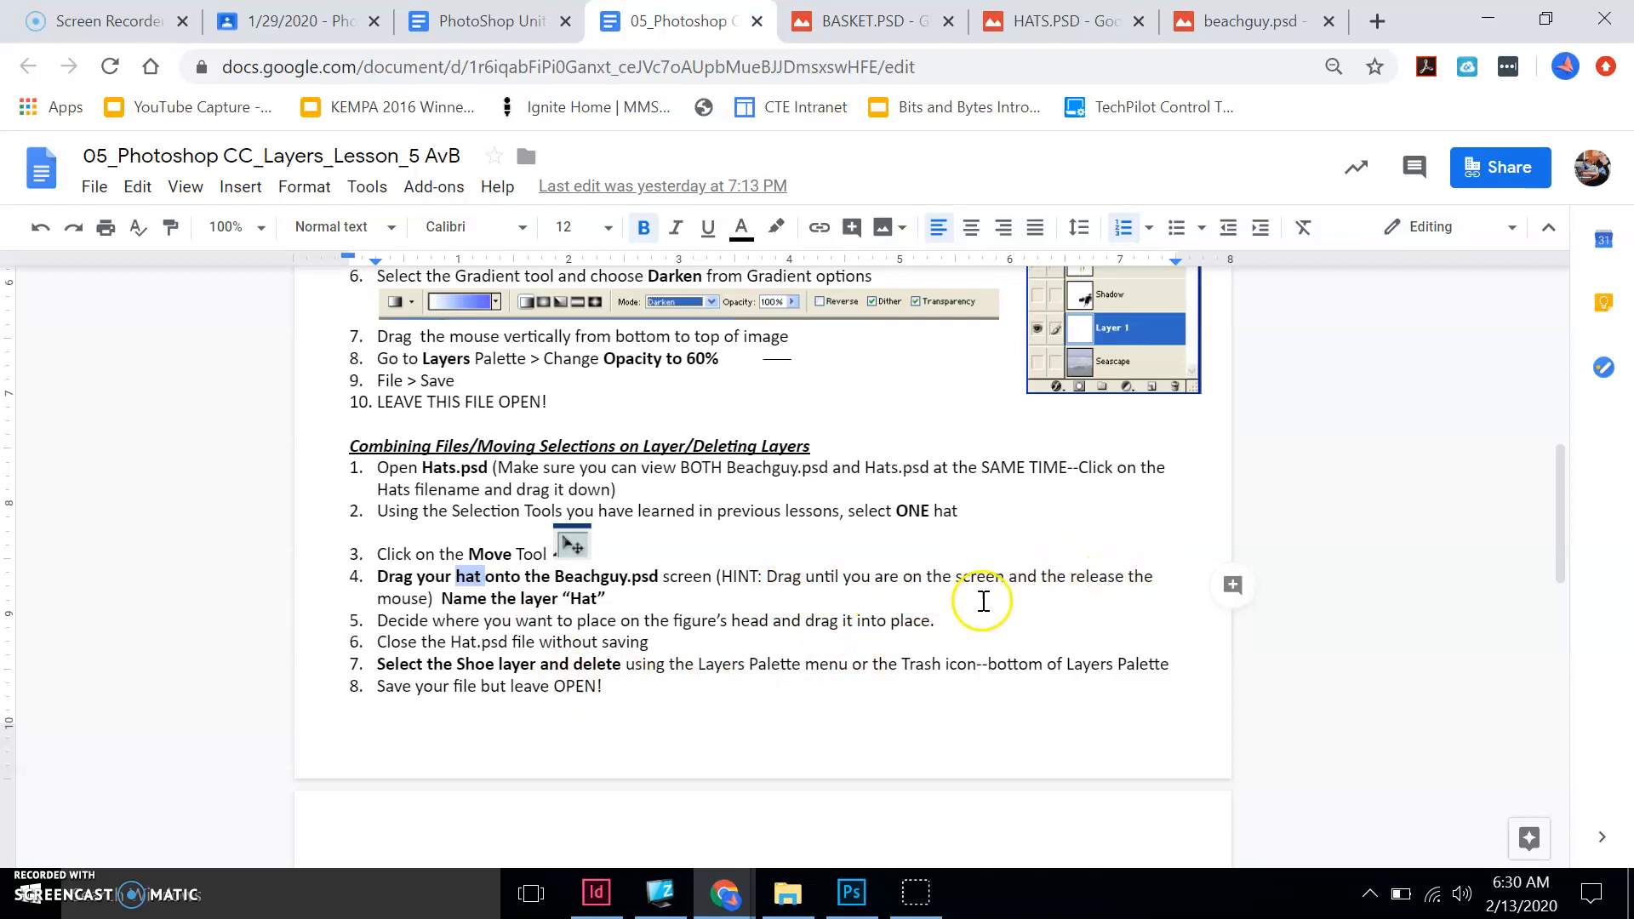
Correct "the release" to "then release" in step 4 of the lesson's Combining Files section, and return to Photoshop
left_click(1062, 578)
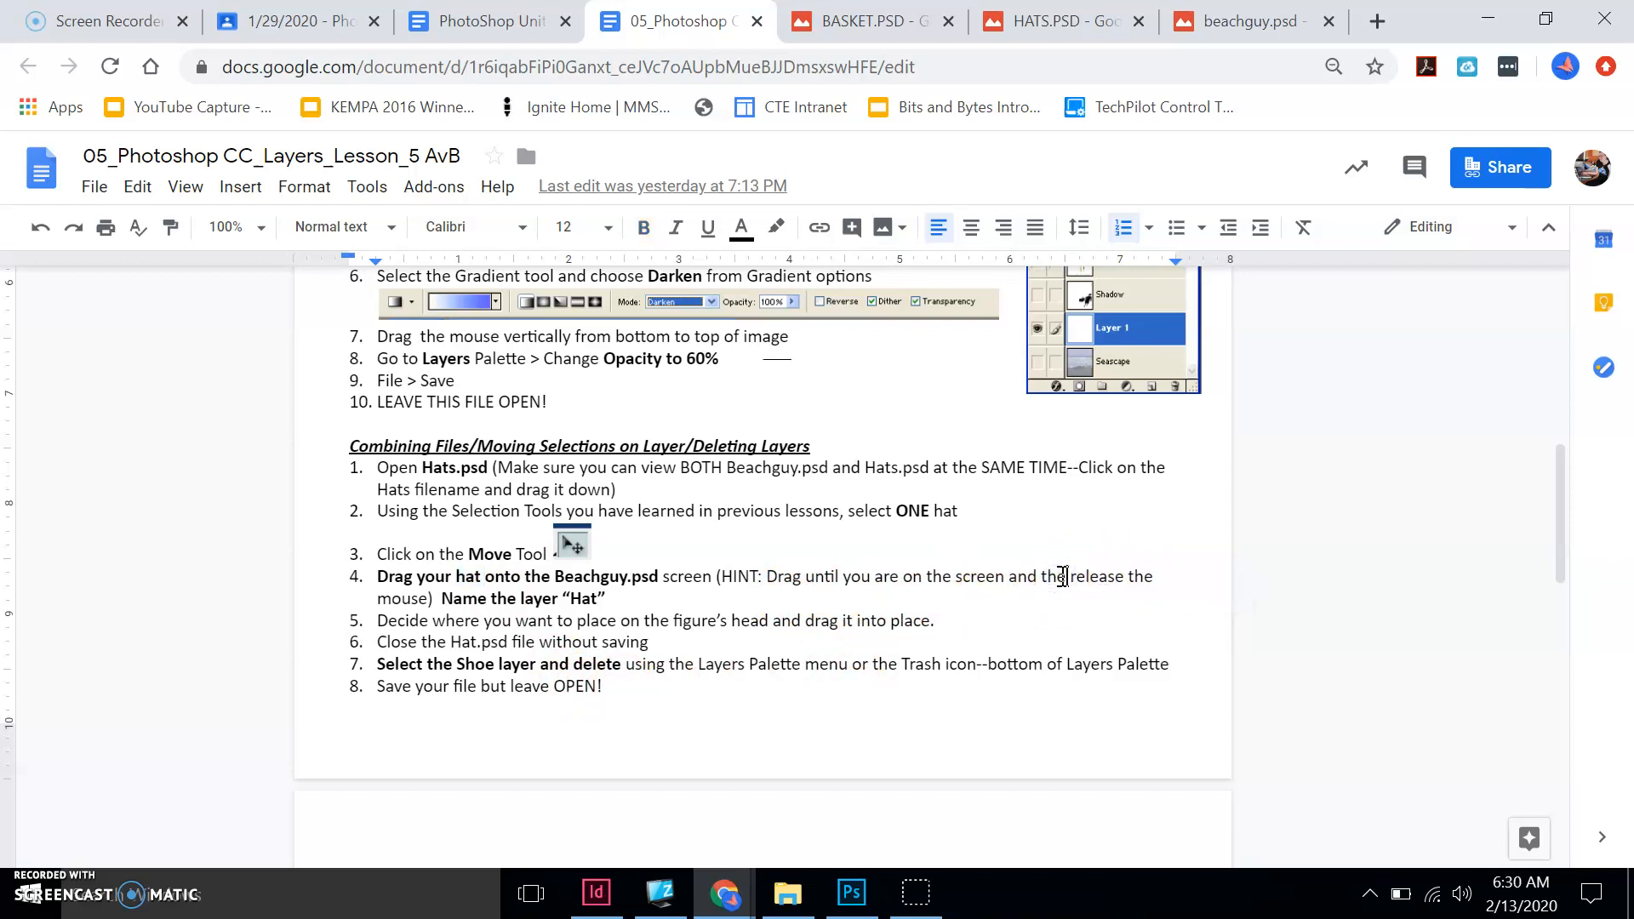
type("n")
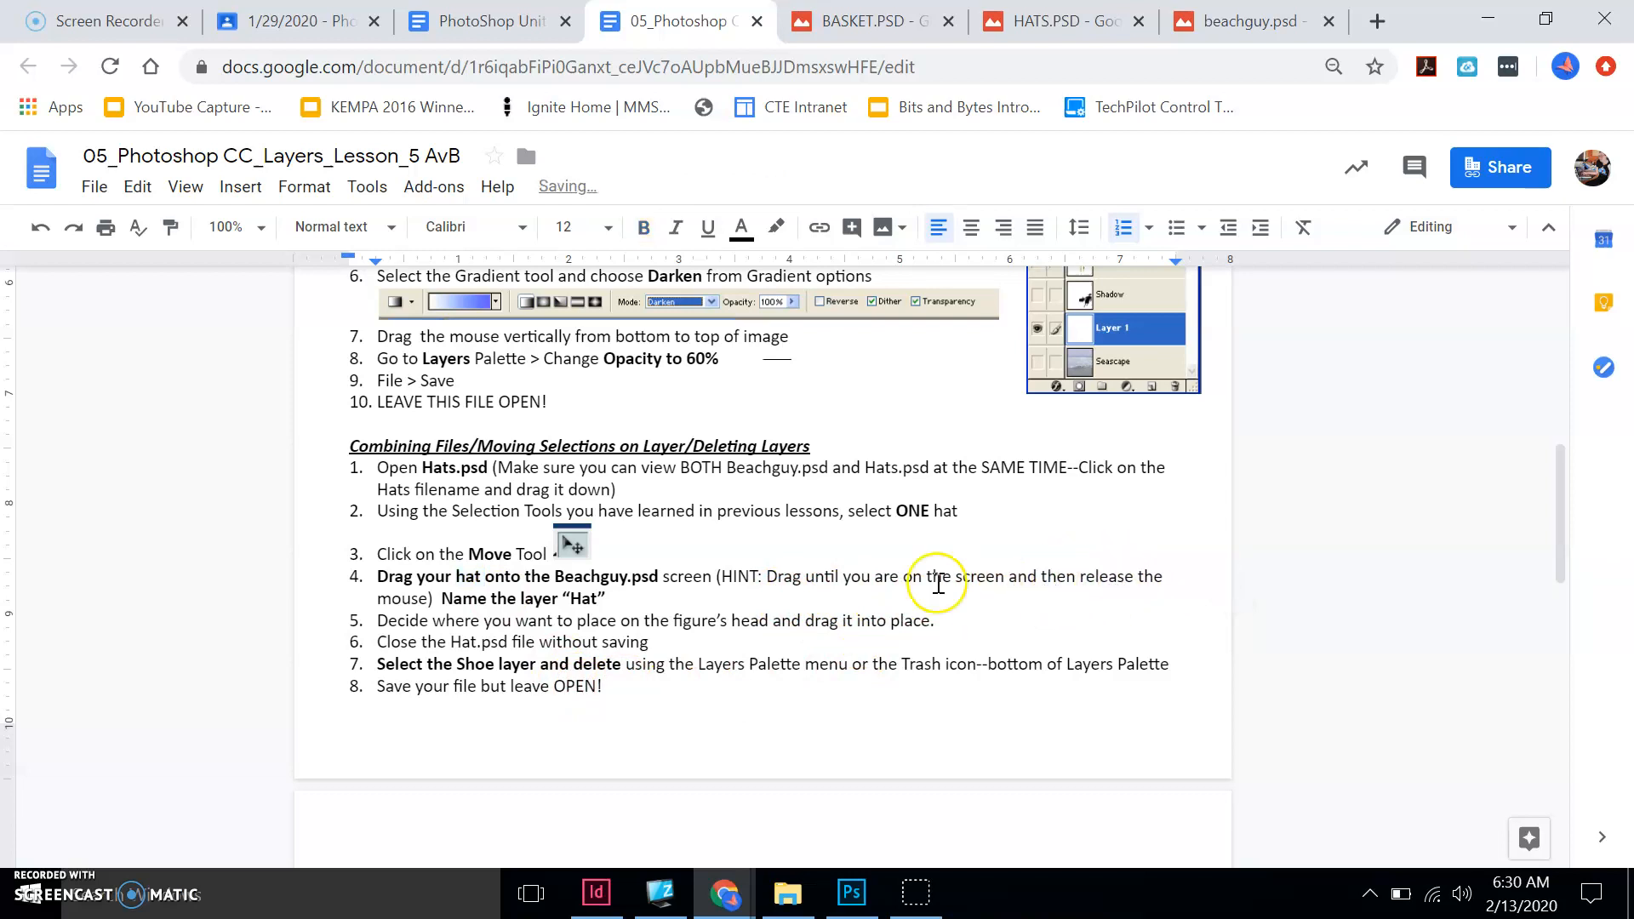
left_click(851, 892)
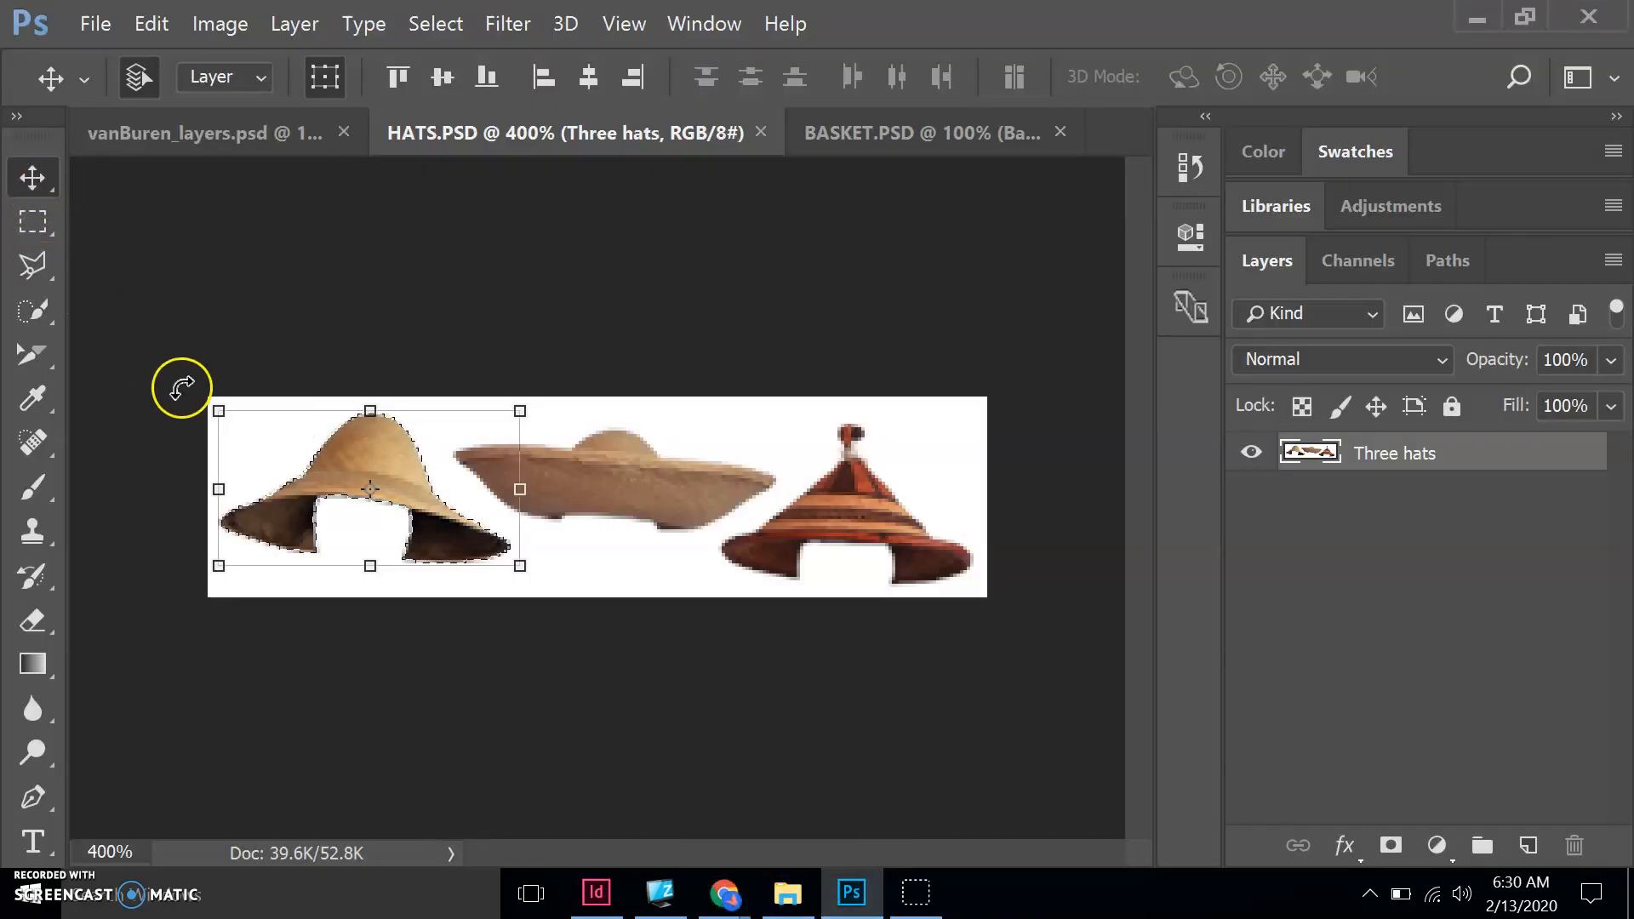
Move the selected leftmost hat from HATS.PSD into vanBuren_layers.psd, placing it over the figure's outstretched arm
right_click(382, 465)
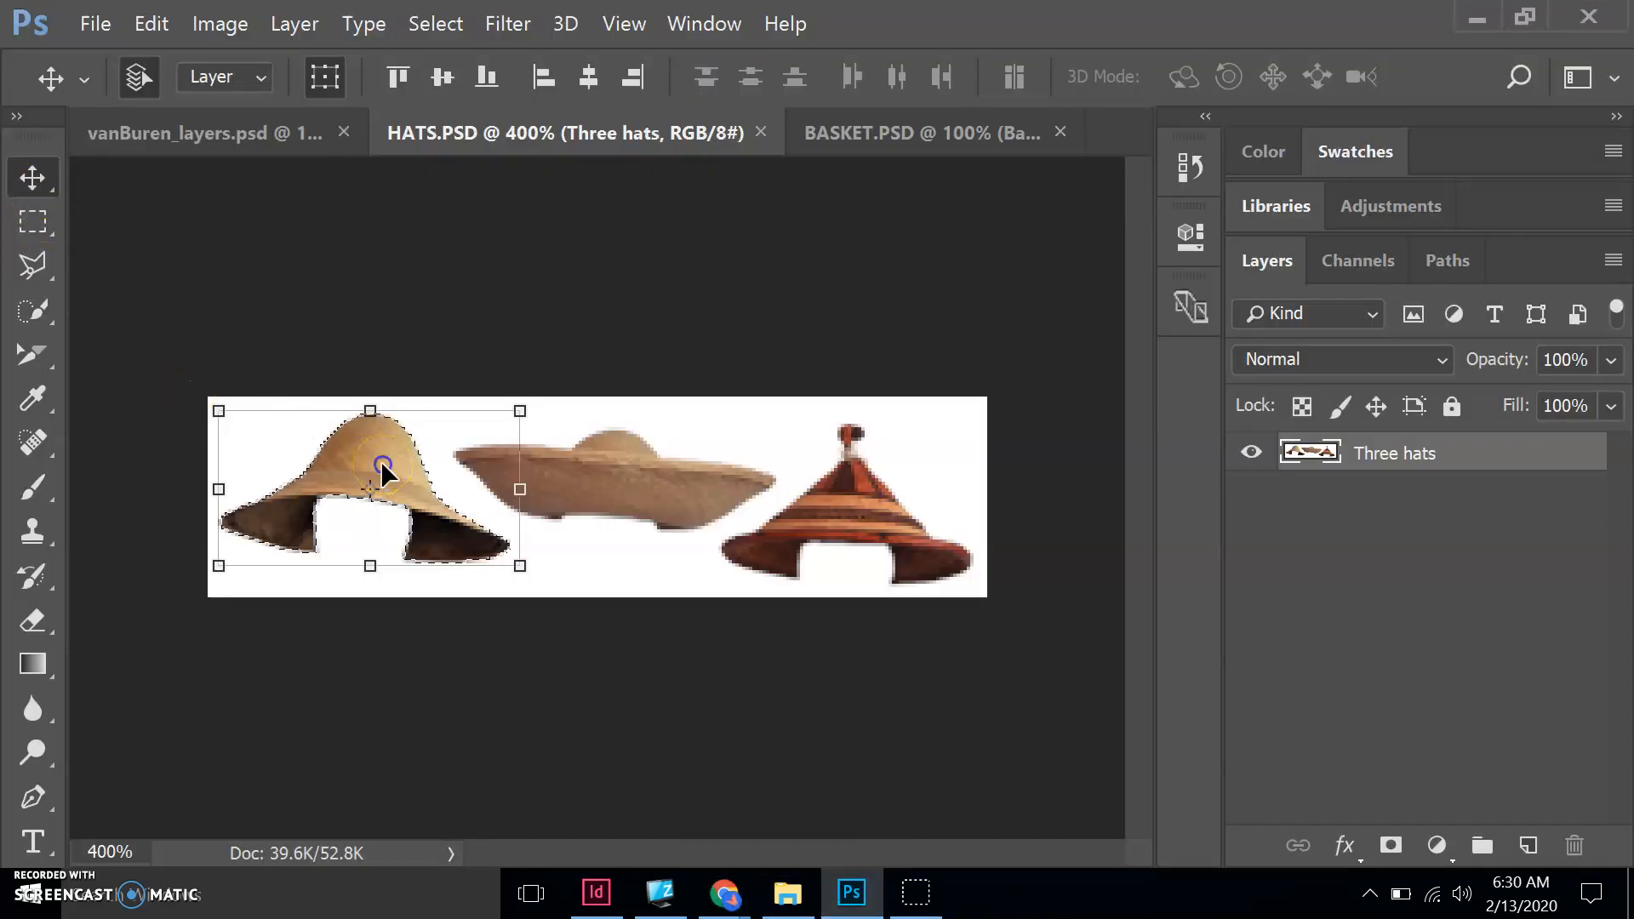
left_click_drag(382, 465, 339, 285)
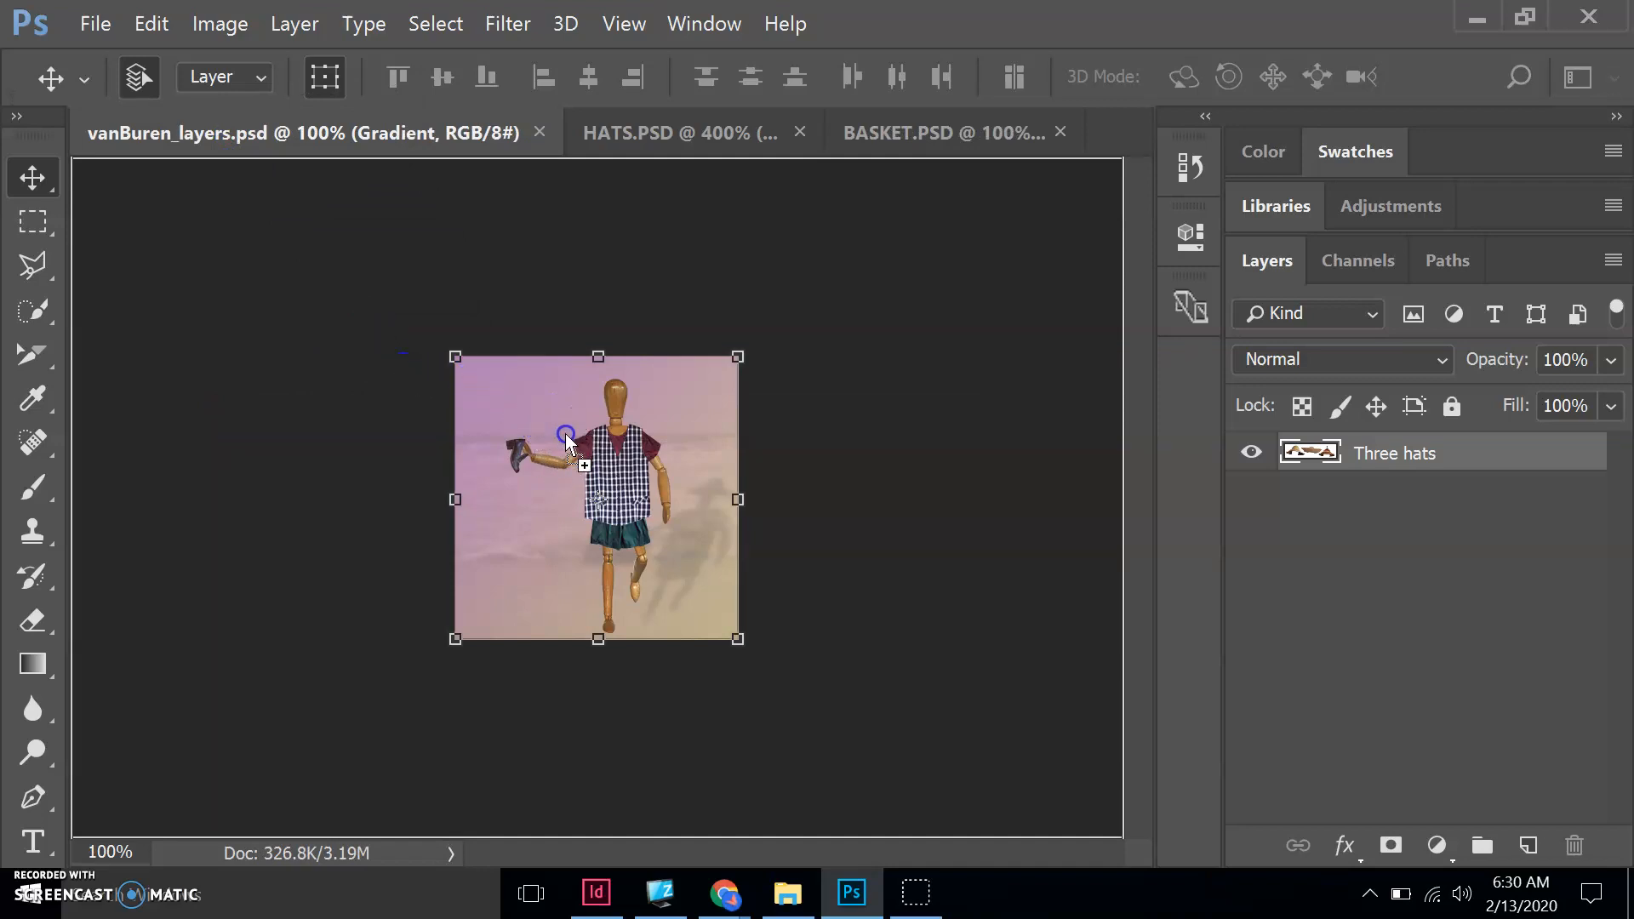
left_click_drag(555, 441, 553, 439)
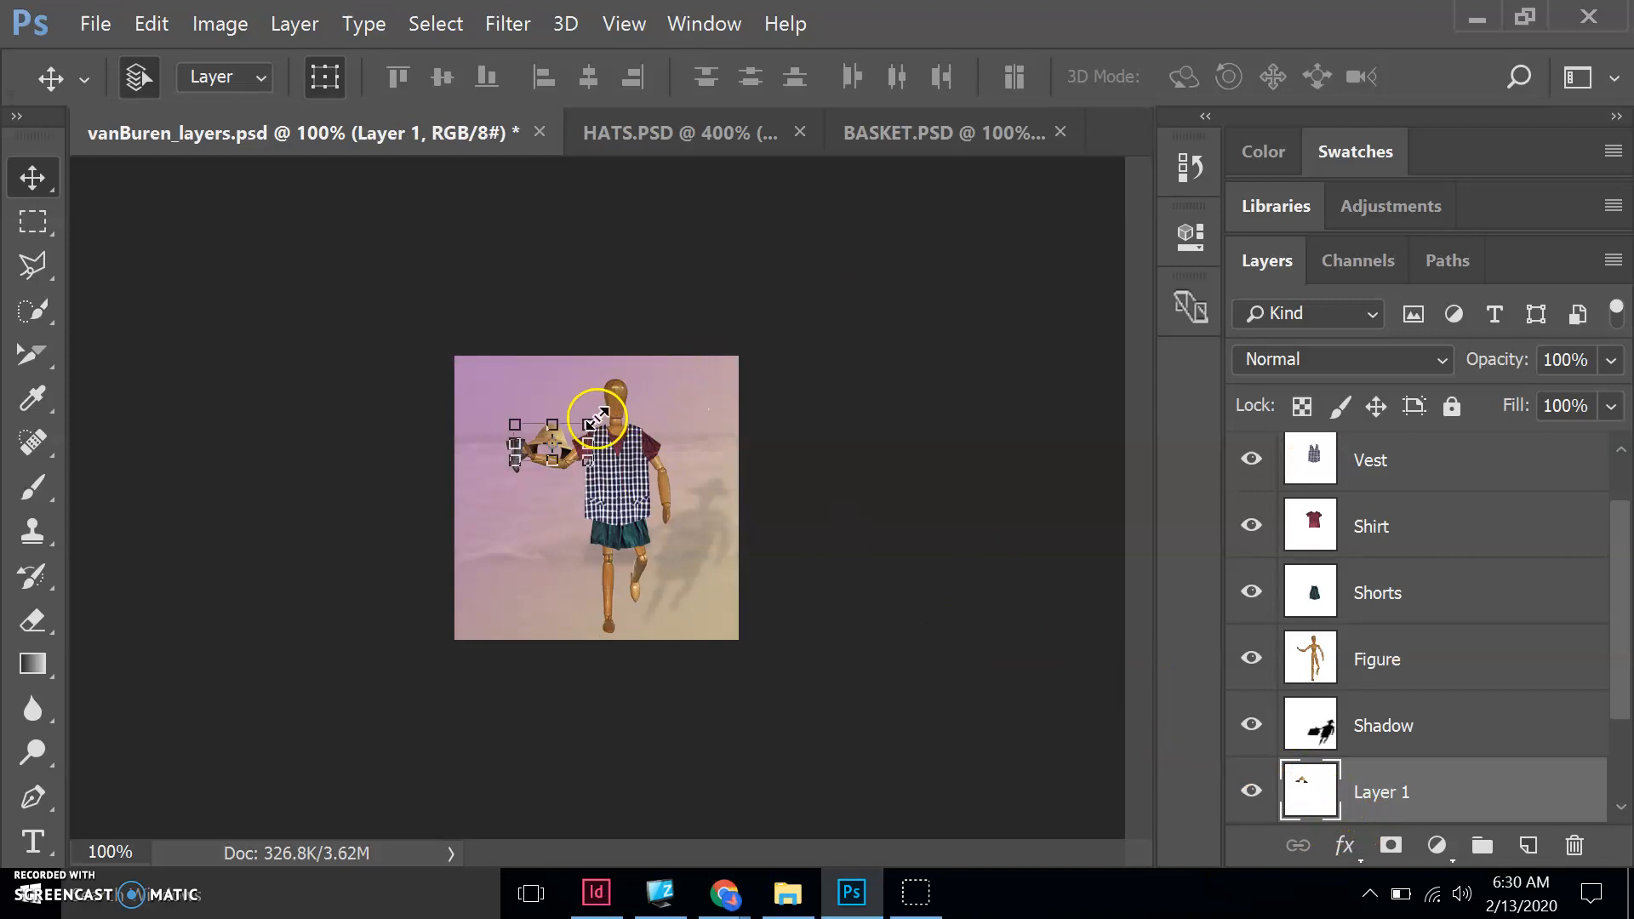
left_click_drag(560, 433, 555, 477)
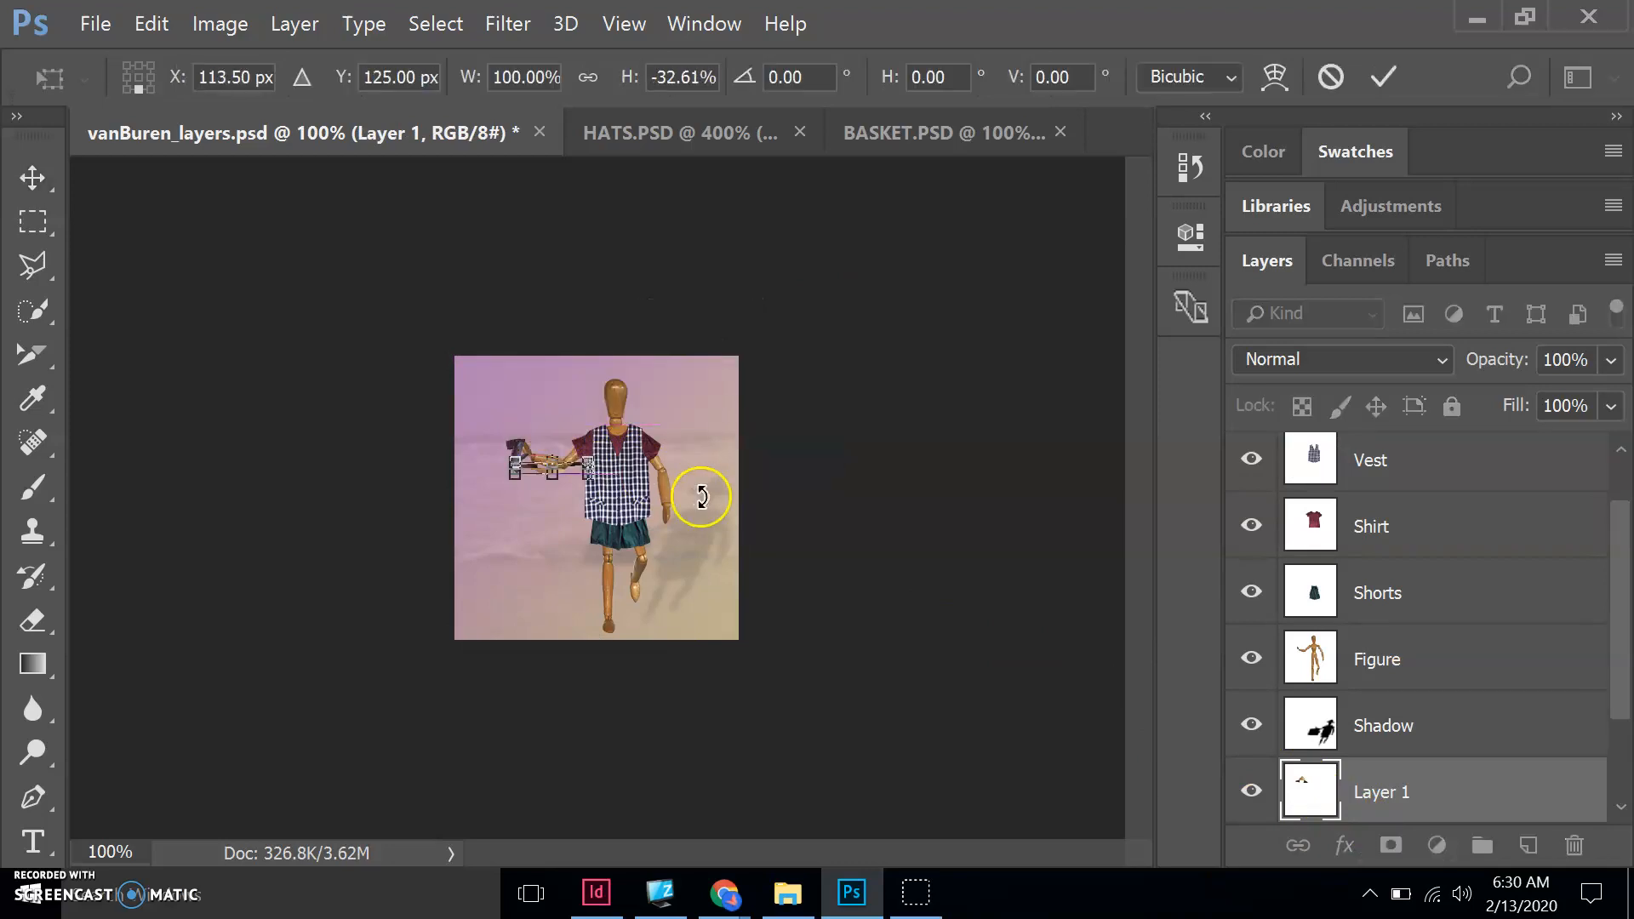
key("Up")
key("Up")
key("Down")
key("Down")
key("Down")
left_click(151, 24)
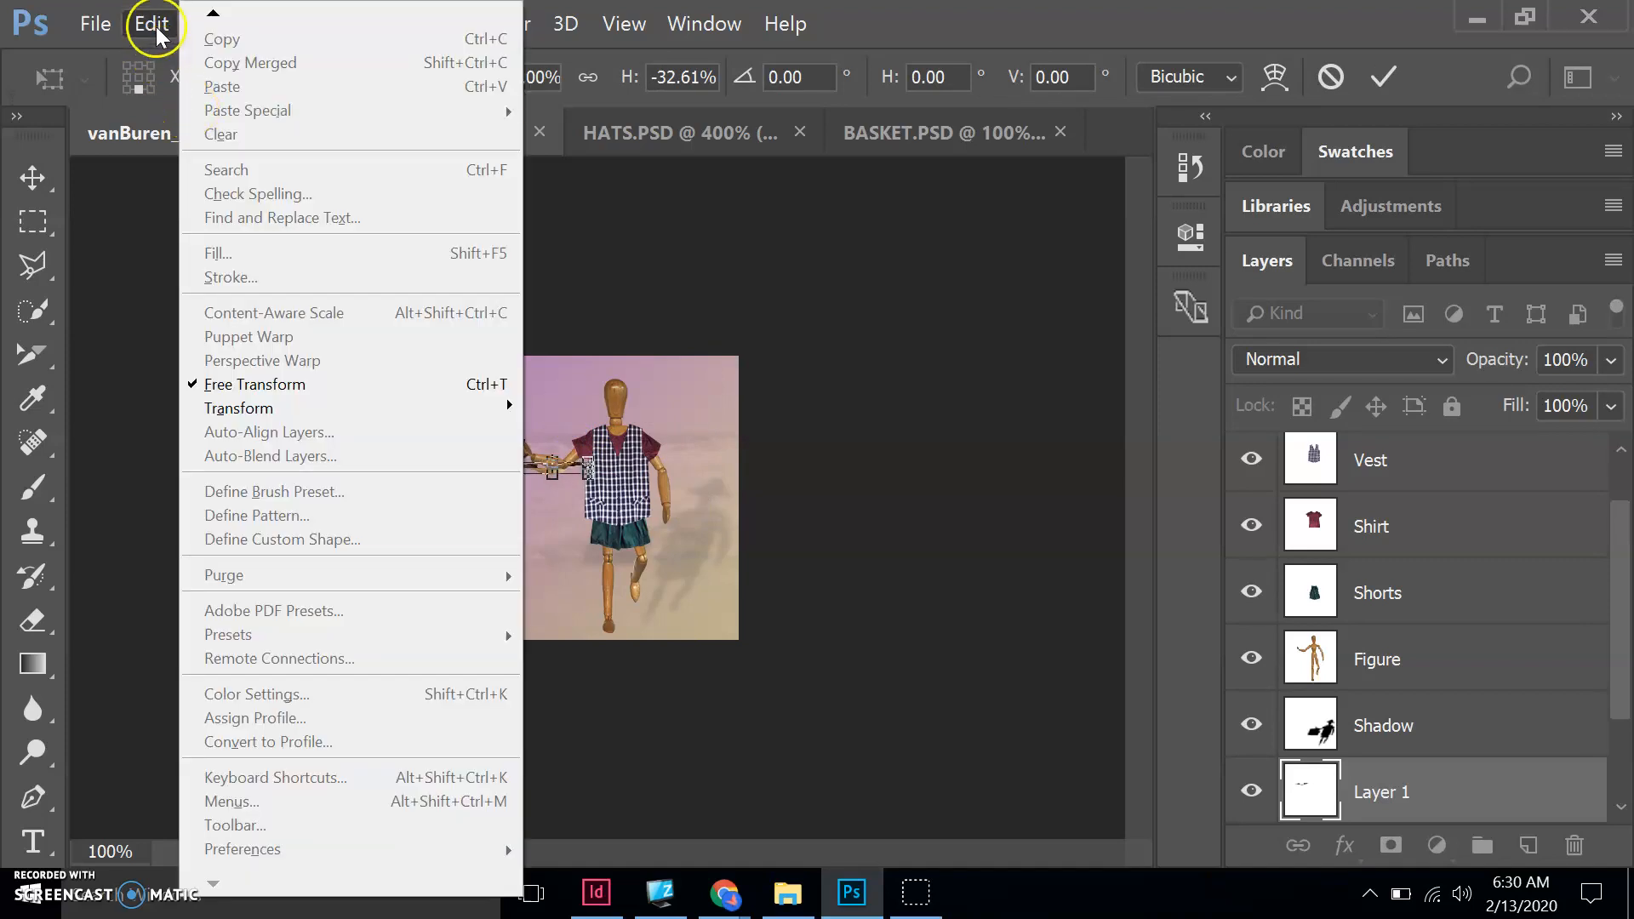
mouse_move(213, 12)
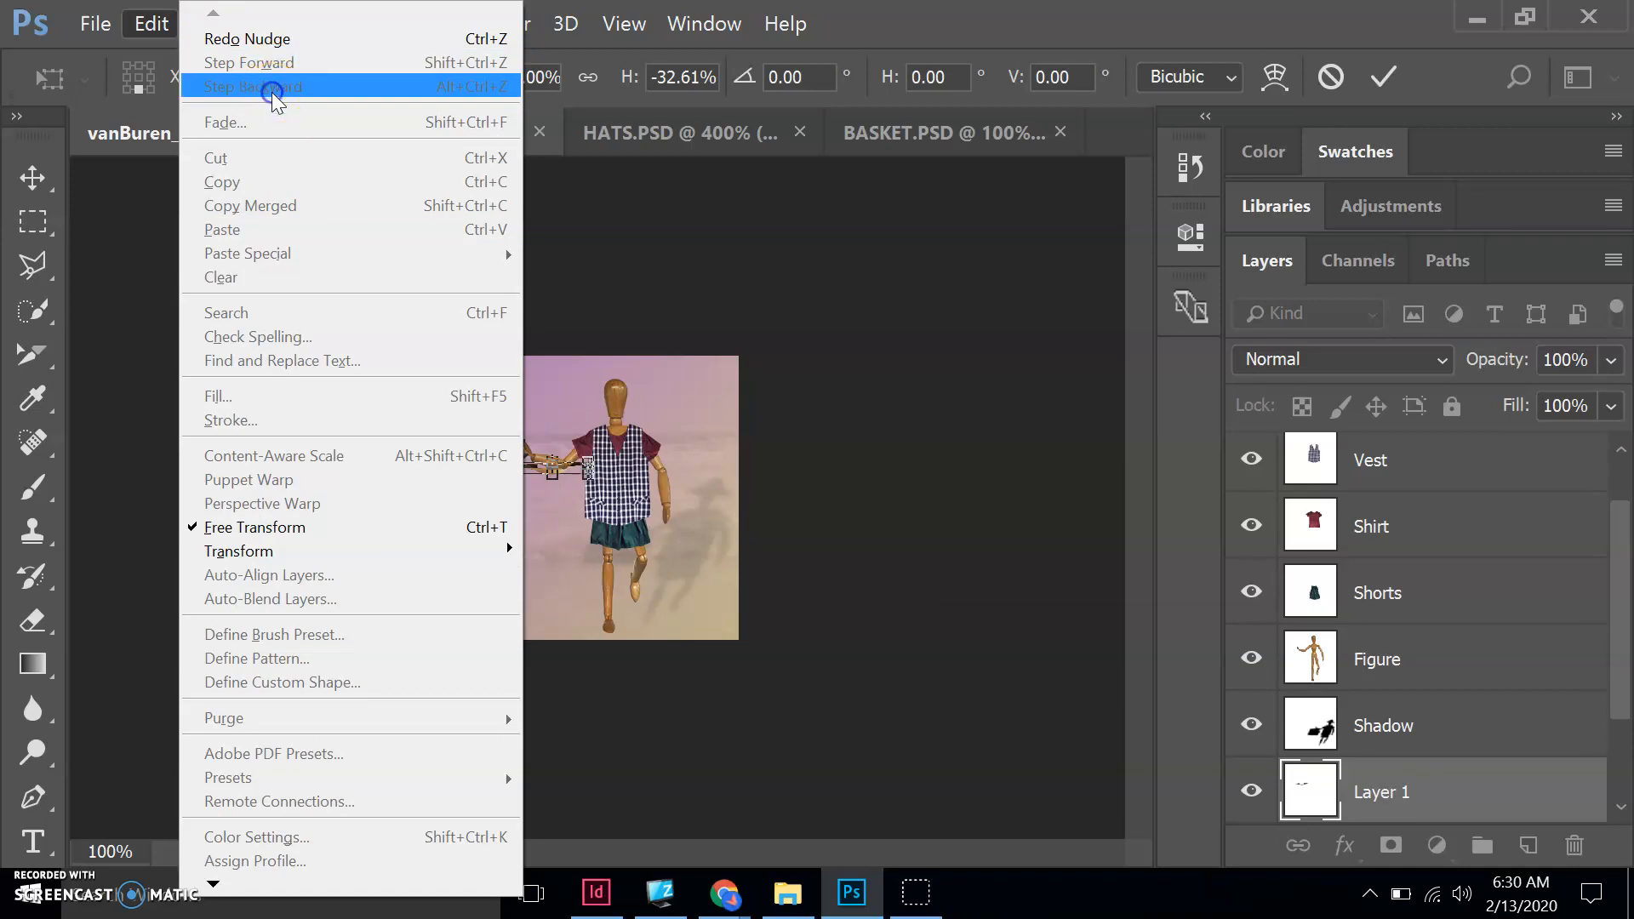
left_click(673, 339)
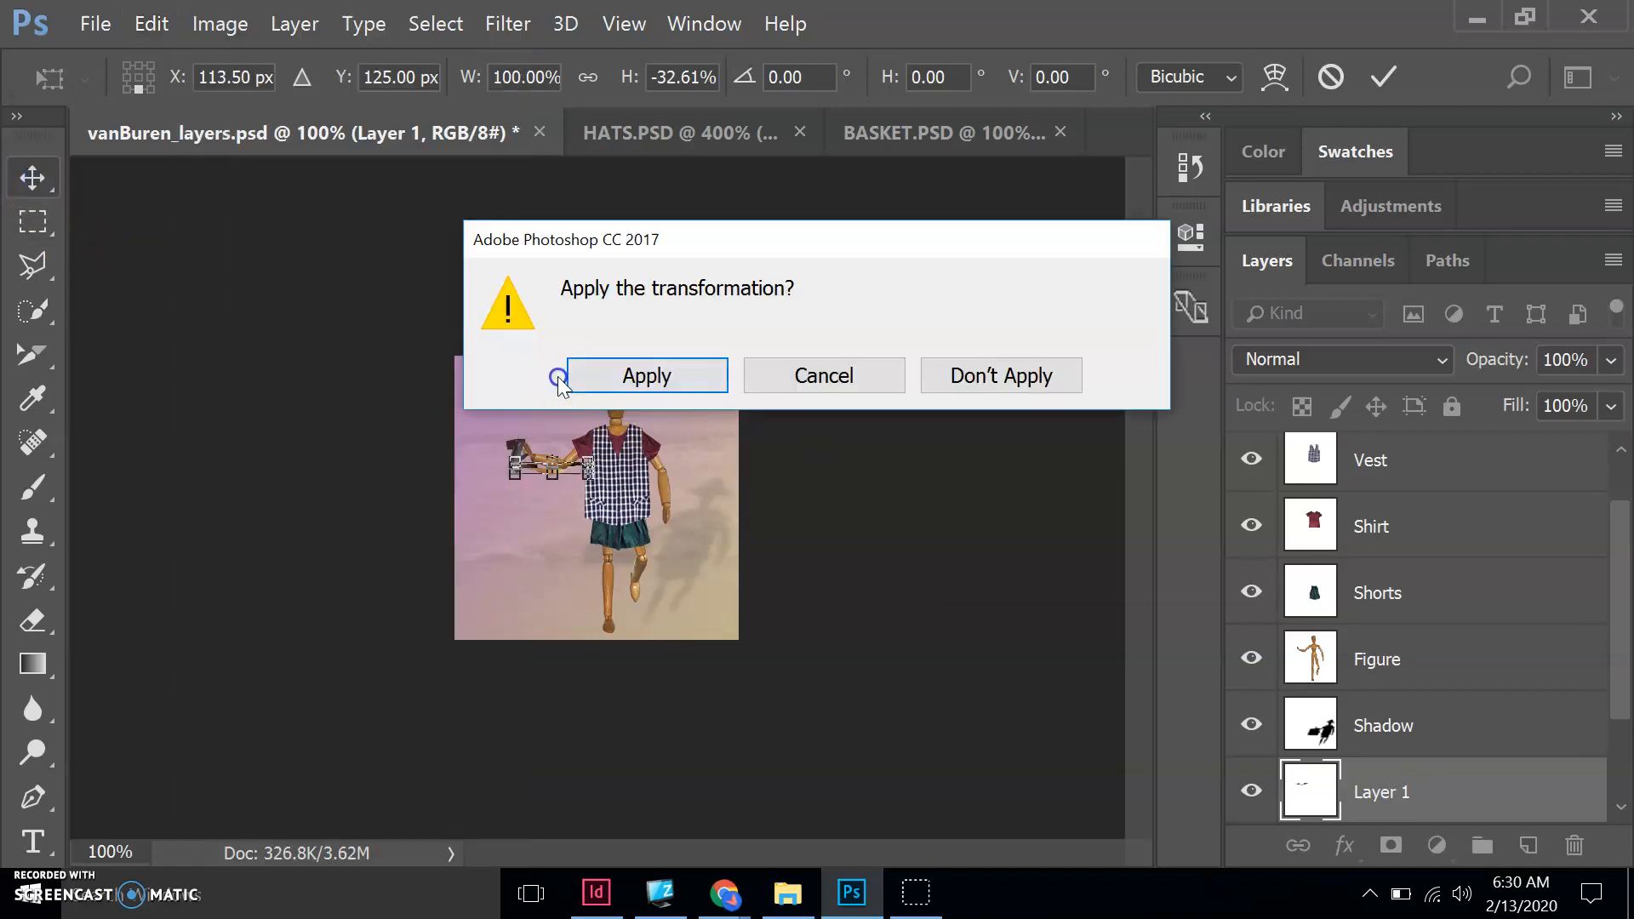
left_click(967, 381)
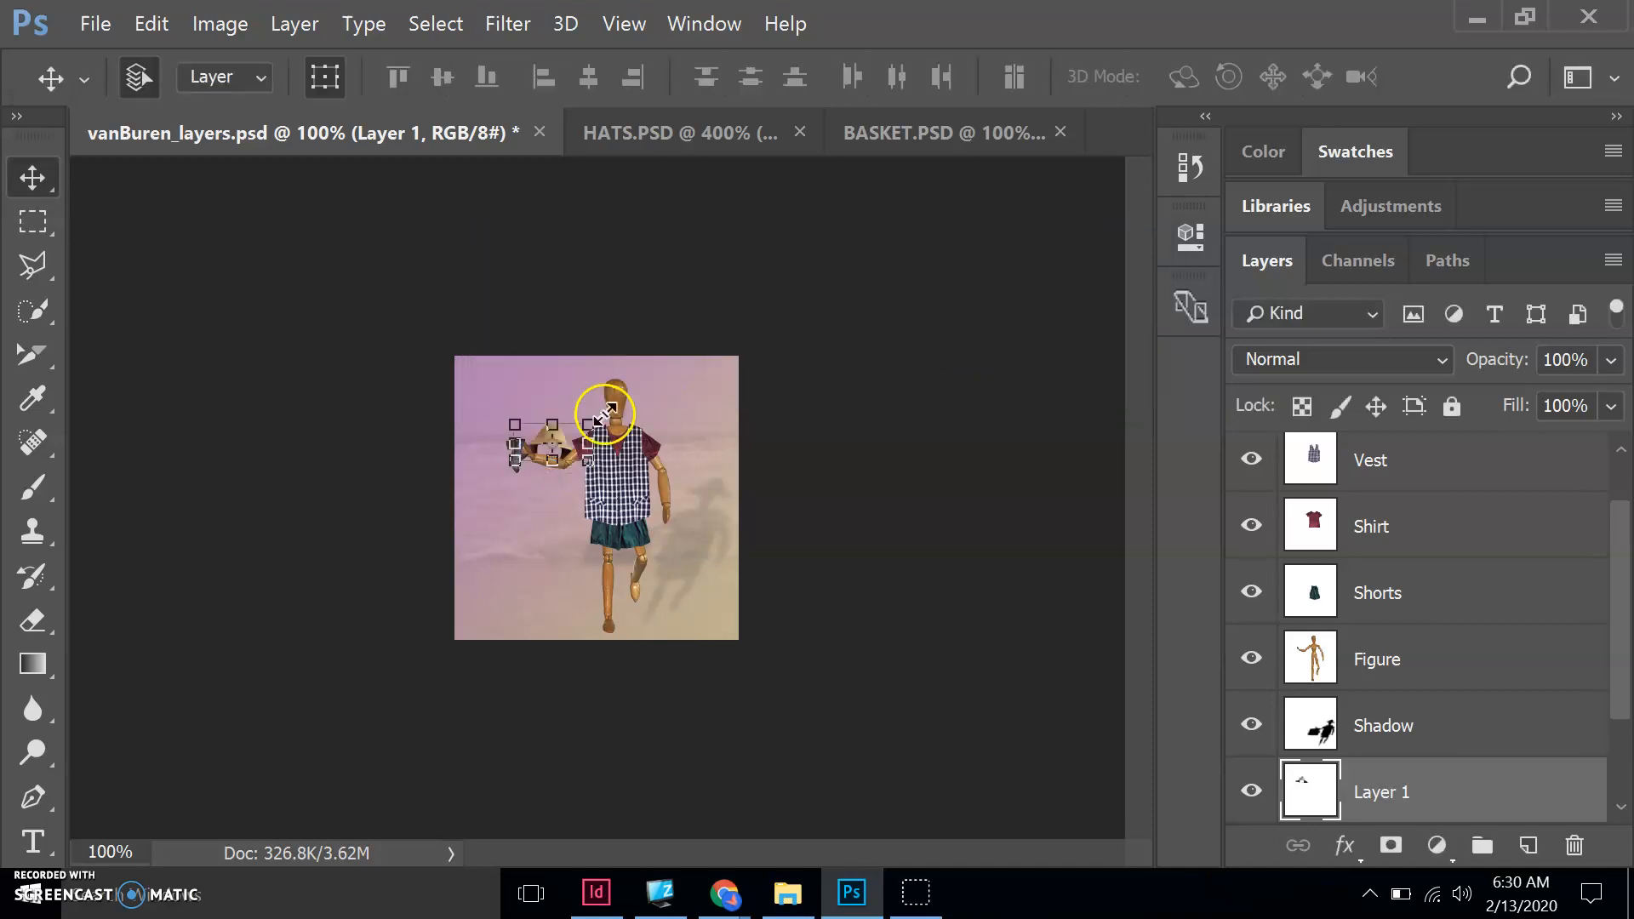